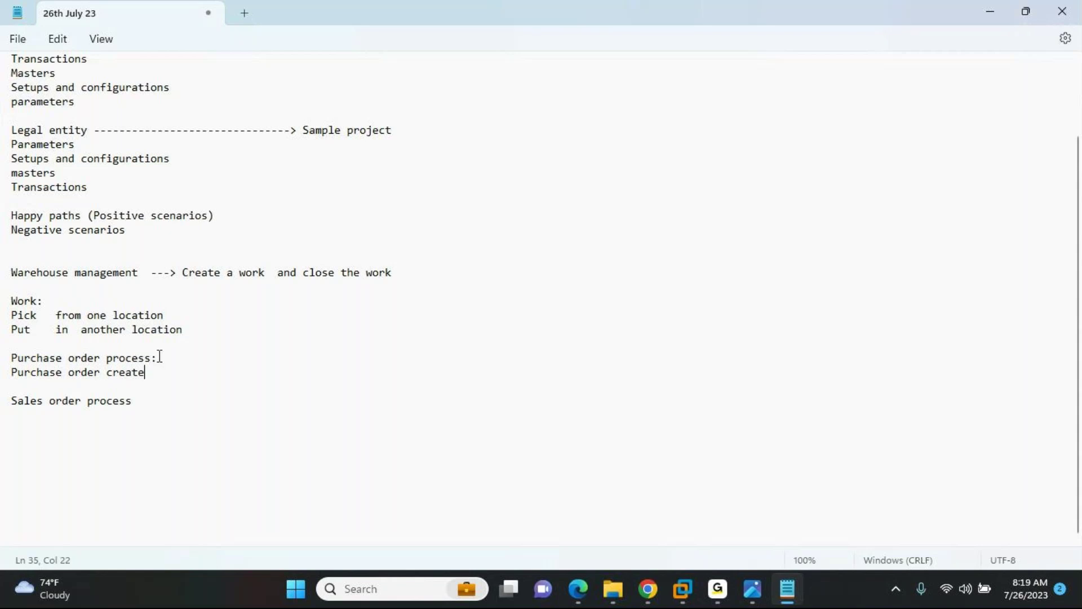
List PO Confirm, Product receipt and Vendor invoice beneath Purchase order create in the purchase order process notes
{"action": "key", "text": "BackSpace"}
{"action": "type", "text": "PO"}
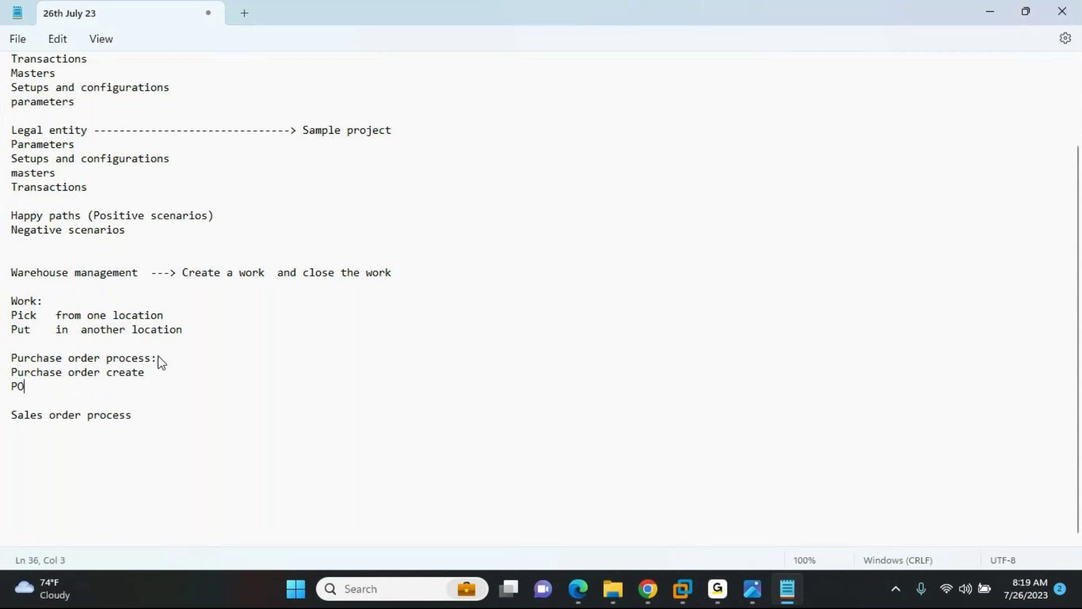
{"action": "type", "text": " Confirm"}
{"action": "key", "text": "Return"}
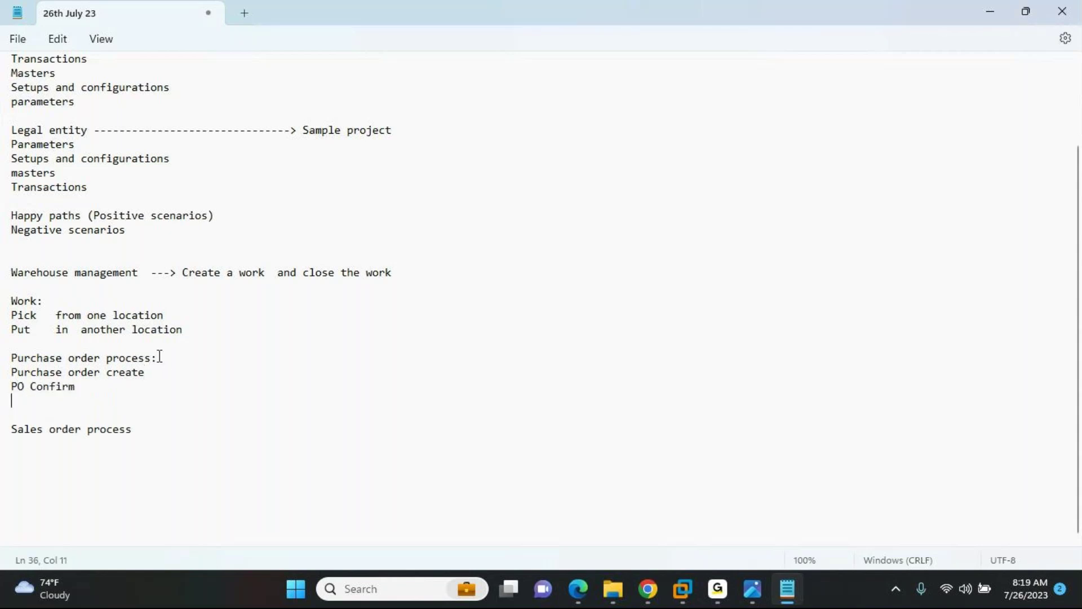
{"action": "type", "text": "Product receipt"}
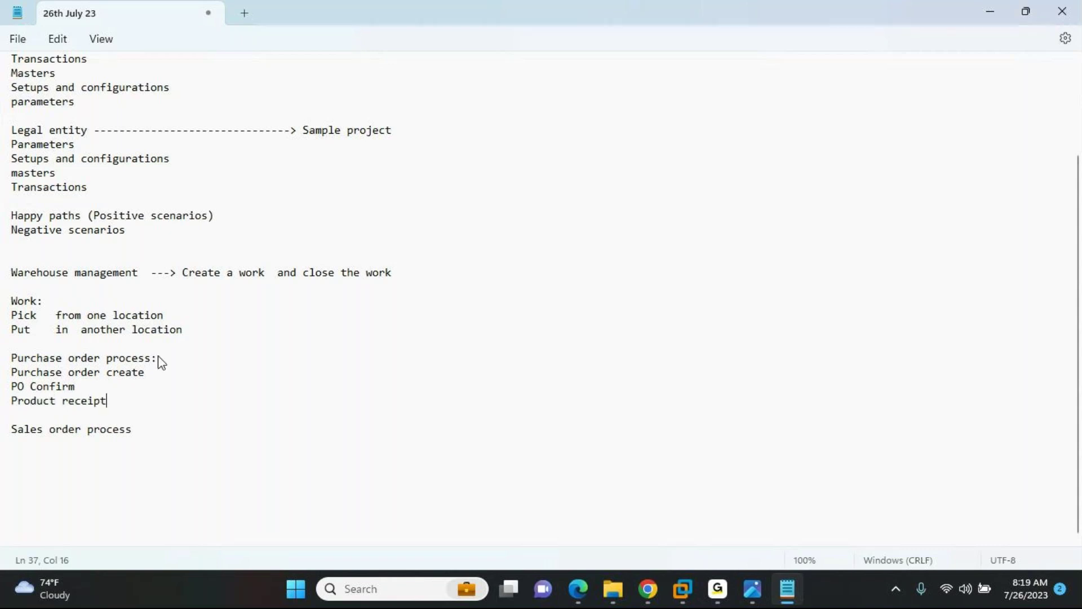
{"action": "key", "text": "Return"}
{"action": "type", "text": "Vendor invo"}
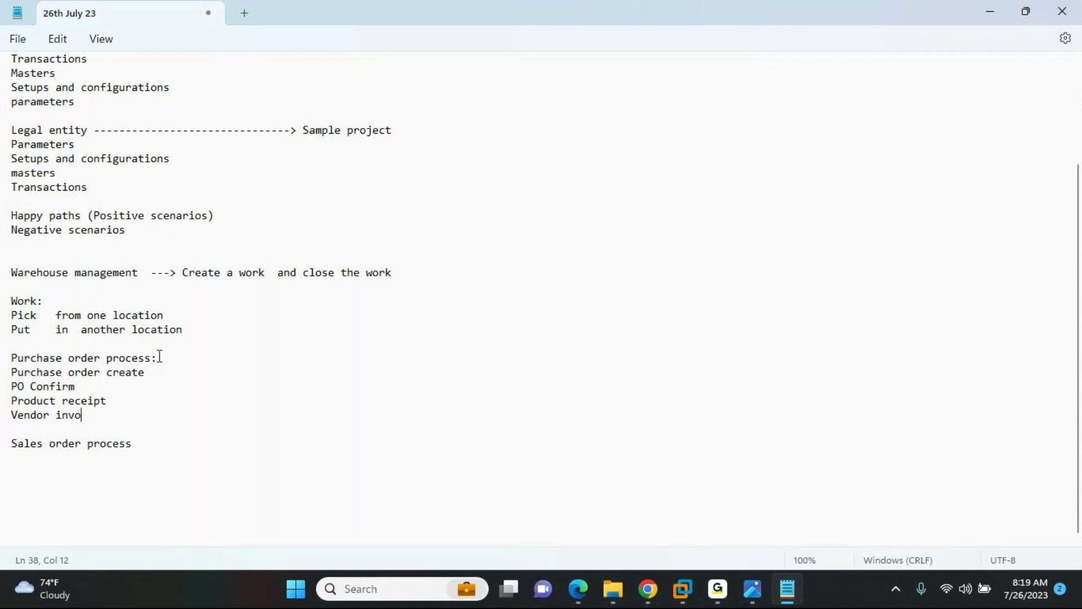
{"action": "type", "text": "ce"}
{"action": "key", "text": "BackSpace"}
{"action": "left_click", "coordinate": [80, 387]}
{"action": "left_click_drag", "start_coordinate": [102, 416], "coordinate": [10, 374]}
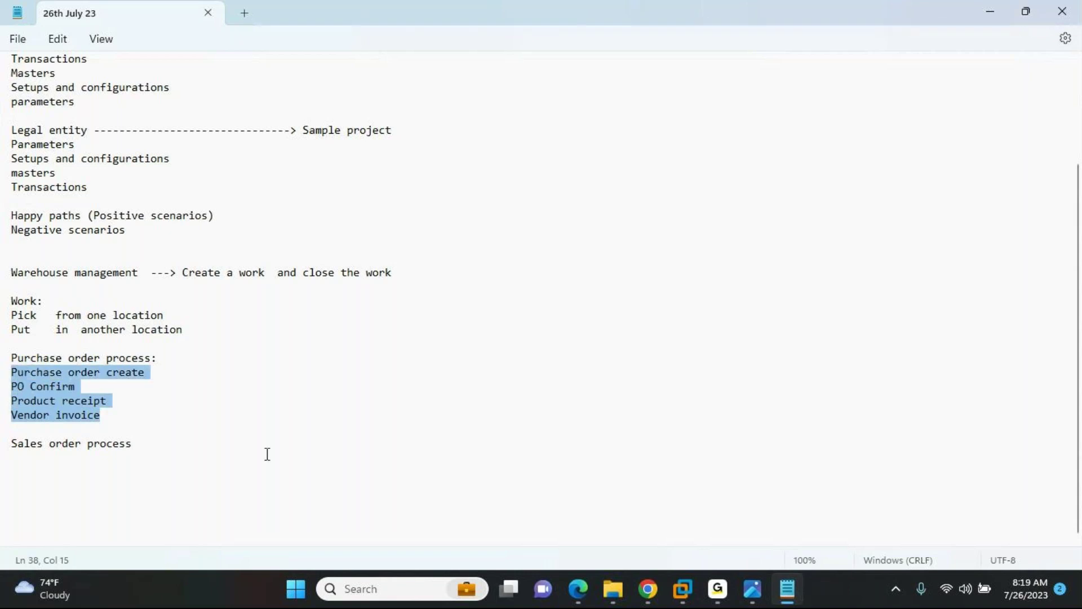
Add the lines Sales order create and SO confirm under the Sales order process heading
{"action": "left_click", "coordinate": [146, 446]}
{"action": "key", "text": "Return"}
{"action": "type", "text": "Sales order create"}
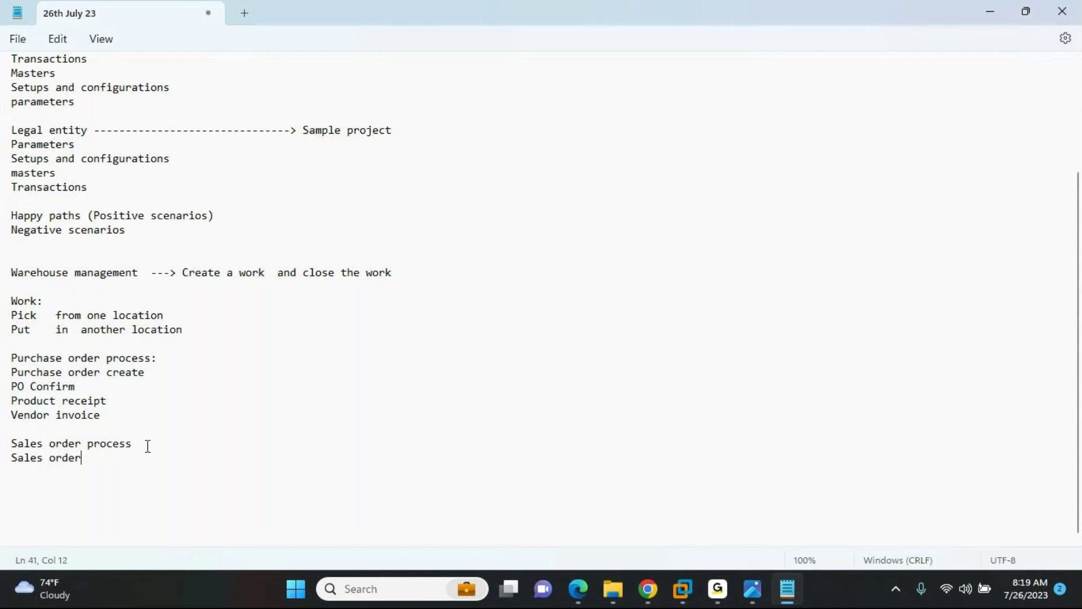
{"action": "key", "text": "Return"}
{"action": "type", "text": "SO confirm"}
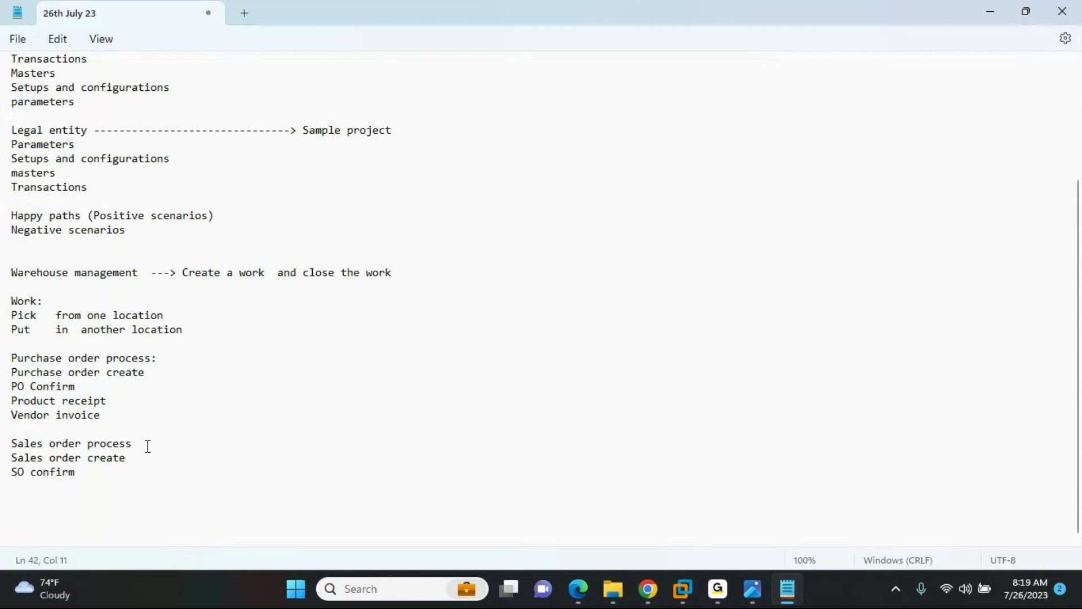
Mark SO confirm as "(optional)" and PO Confirm as "(Mandatory)" in the notes
{"action": "type", "text": " (op"}
{"action": "key", "text": "BackSpace"}
{"action": "type", "text": "op"}
{"action": "key", "text": "BackSpace"}
{"action": "key", "text": "BackSpace"}
{"action": "type", "text": "ption"}
{"action": "type", "text": "al)"}
{"action": "type", "text": " (Mand"}
{"action": "type", "text": "atory)"}
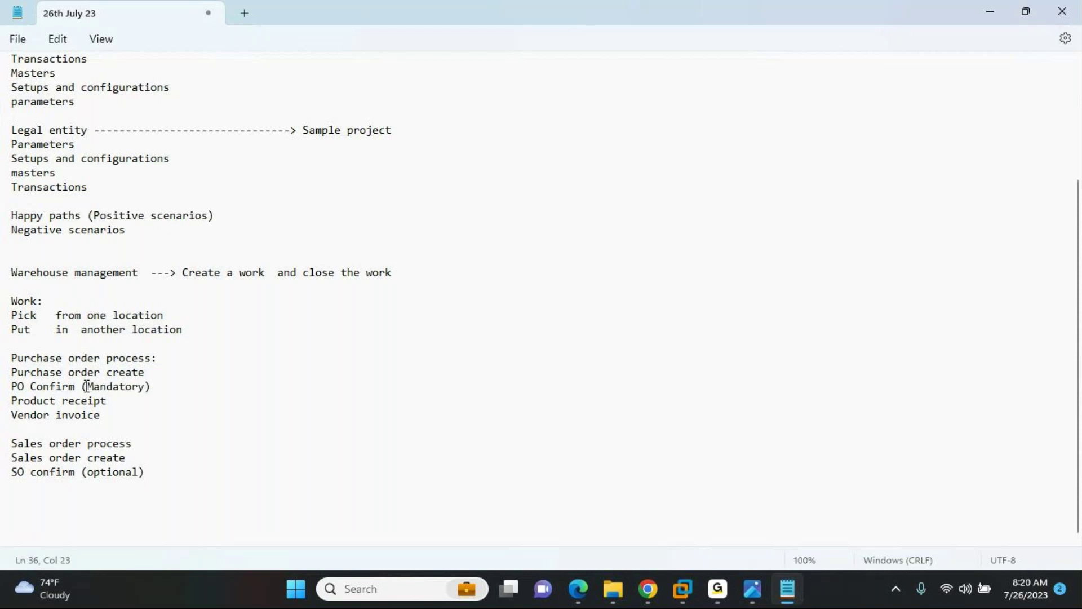
Complete the sales order process notes with the lines Post packing slip and Invoice to customer, and highlight the whole section
{"action": "left_click", "coordinate": [158, 465]}
{"action": "key", "text": "Return"}
{"action": "type", "text": "S"}
{"action": "key", "text": "BackSpace"}
{"action": "type", "text": "Post packing slip"}
{"action": "key", "text": "Return"}
{"action": "type", "text": "INvoic"}
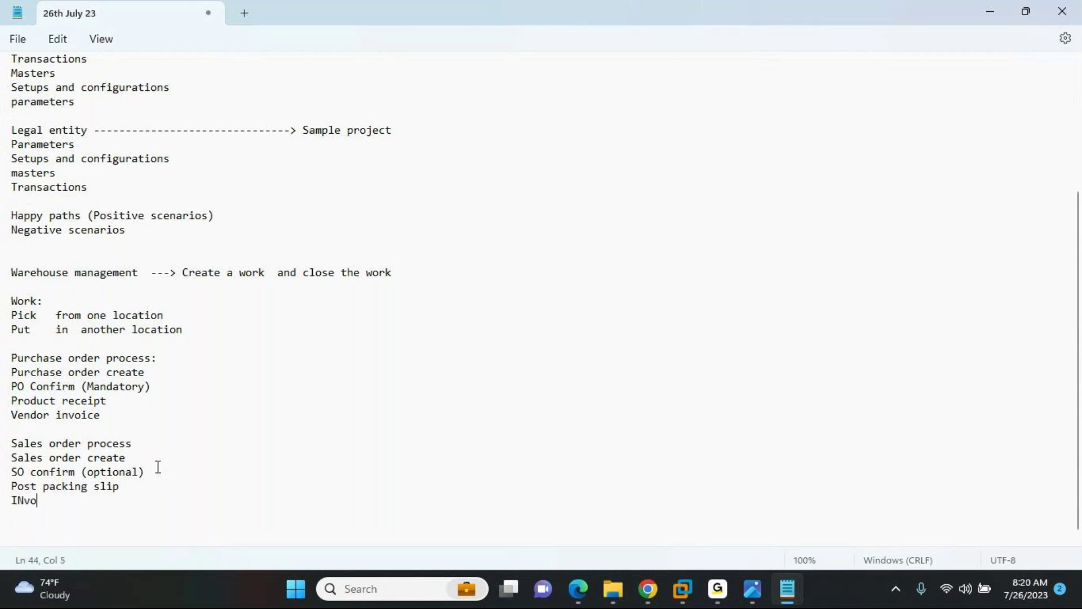
{"action": "key", "text": "BackSpace"}
{"action": "key", "text": "BackSpace"}
{"action": "key", "text": "BackSpace"}
{"action": "key", "text": "BackSpace"}
{"action": "key", "text": "BackSpace"}
{"action": "type", "text": "nvoice to customer"}
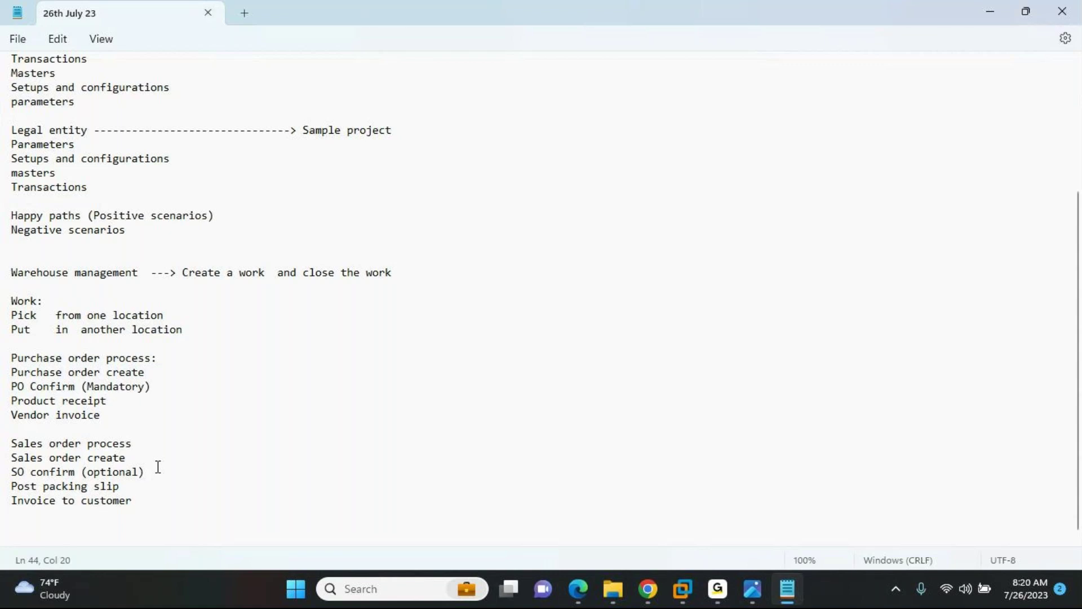
{"action": "left_click", "coordinate": [111, 415]}
{"action": "left_click_drag", "start_coordinate": [135, 501], "coordinate": [12, 443]}
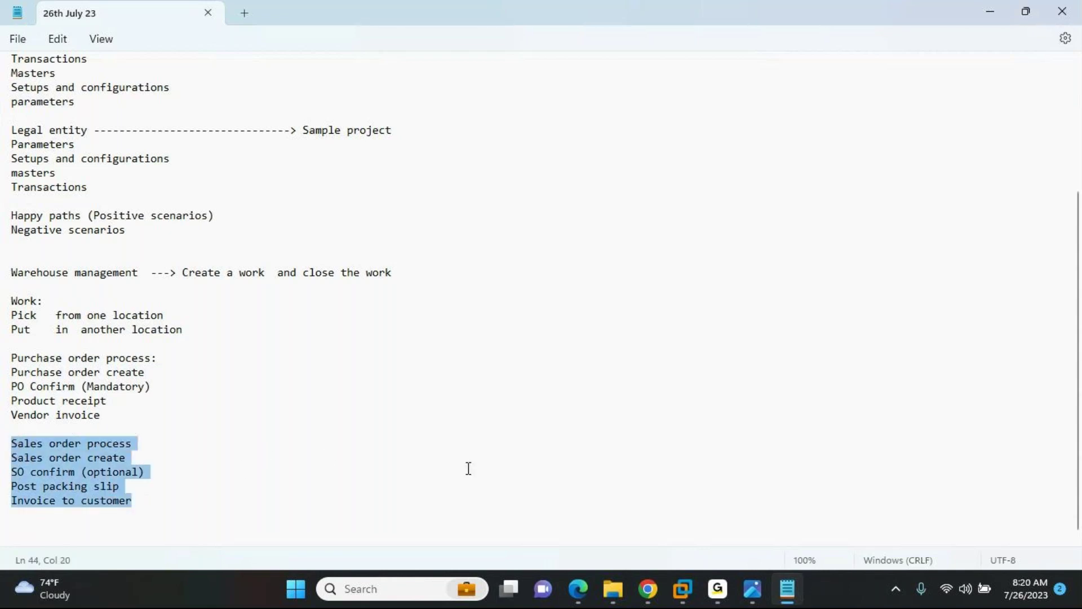
Switch to the virtual machine and load Finance and Operations from the URL favourite in a fresh Edge window
{"action": "left_click", "coordinate": [688, 589]}
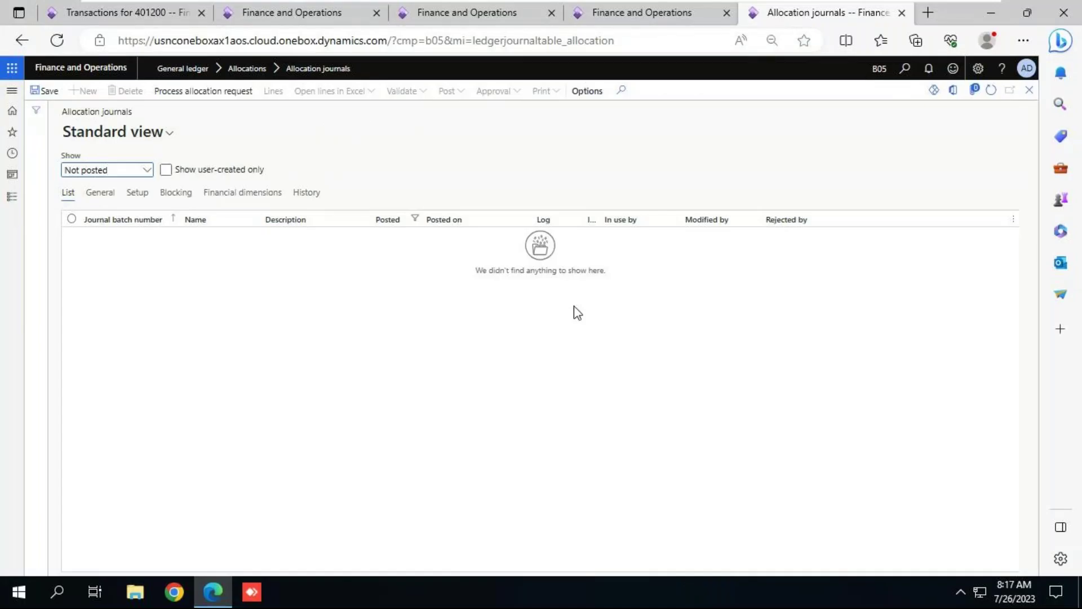
{"action": "left_click", "coordinate": [12, 110]}
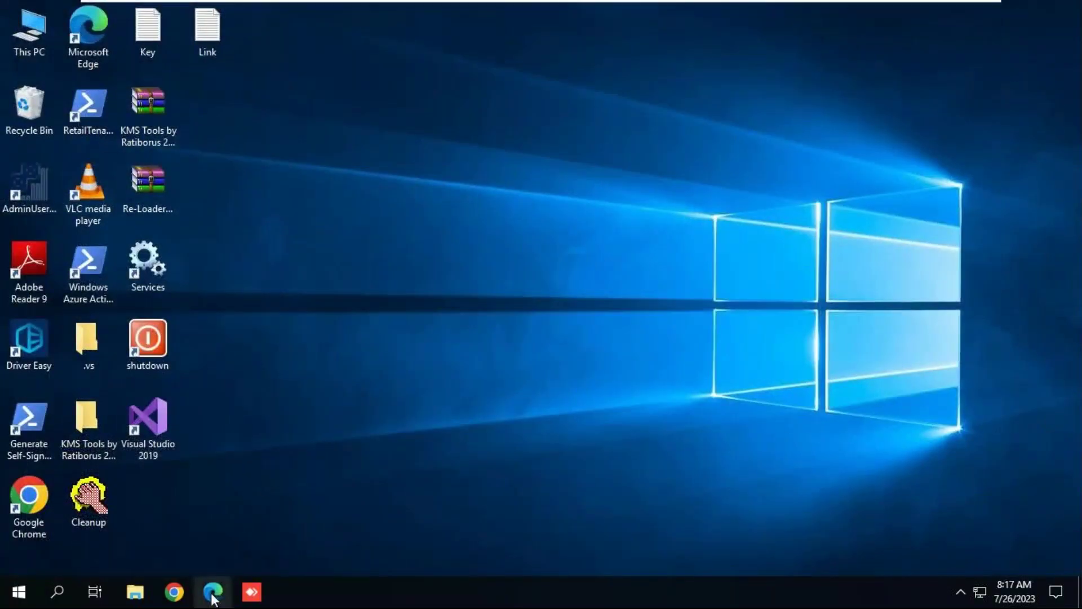
{"action": "left_click", "coordinate": [213, 592]}
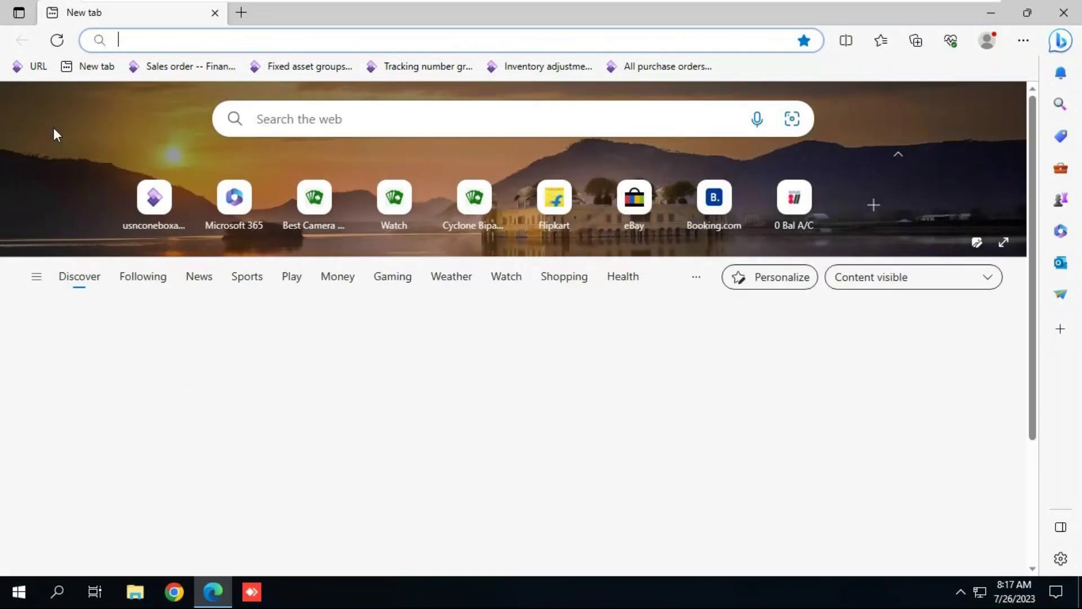
{"action": "left_click", "coordinate": [33, 66]}
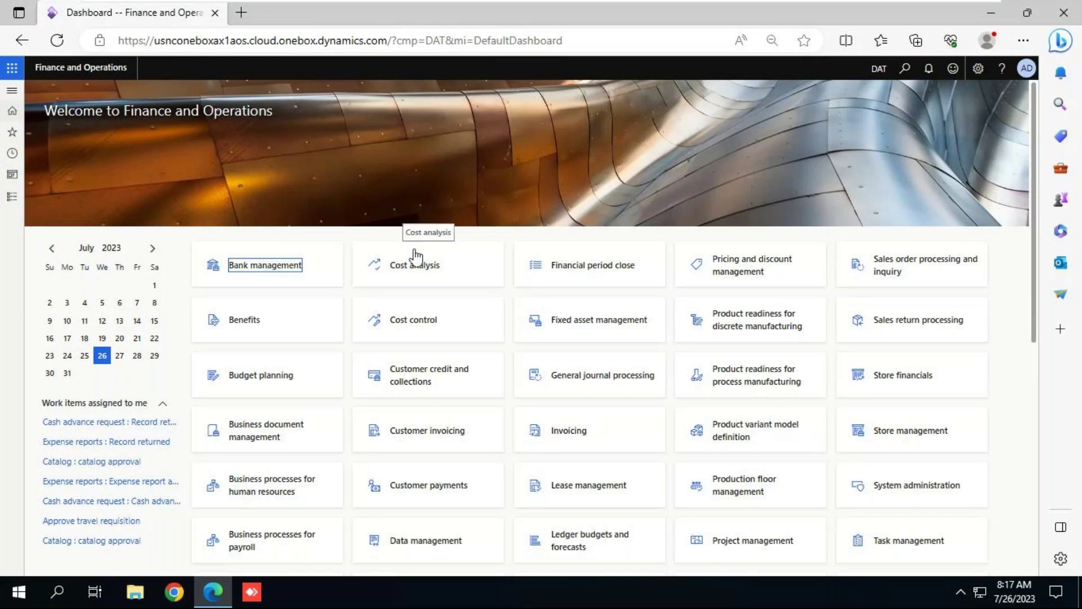
Change the legal entity to USMF, Contoso Entertainment System USA
{"action": "left_click", "coordinate": [874, 79]}
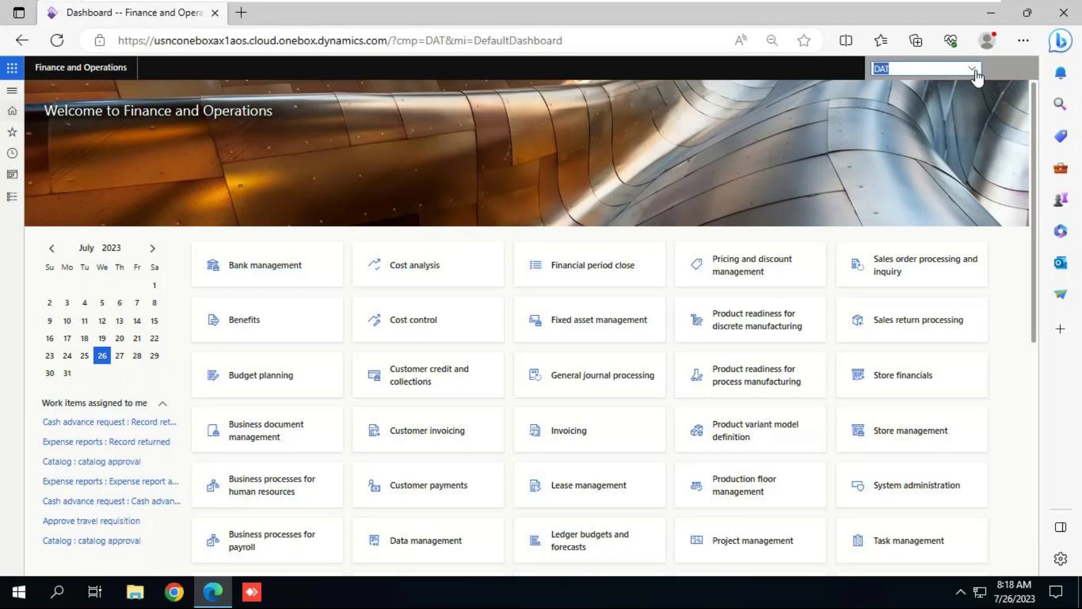
{"action": "left_click", "coordinate": [973, 70]}
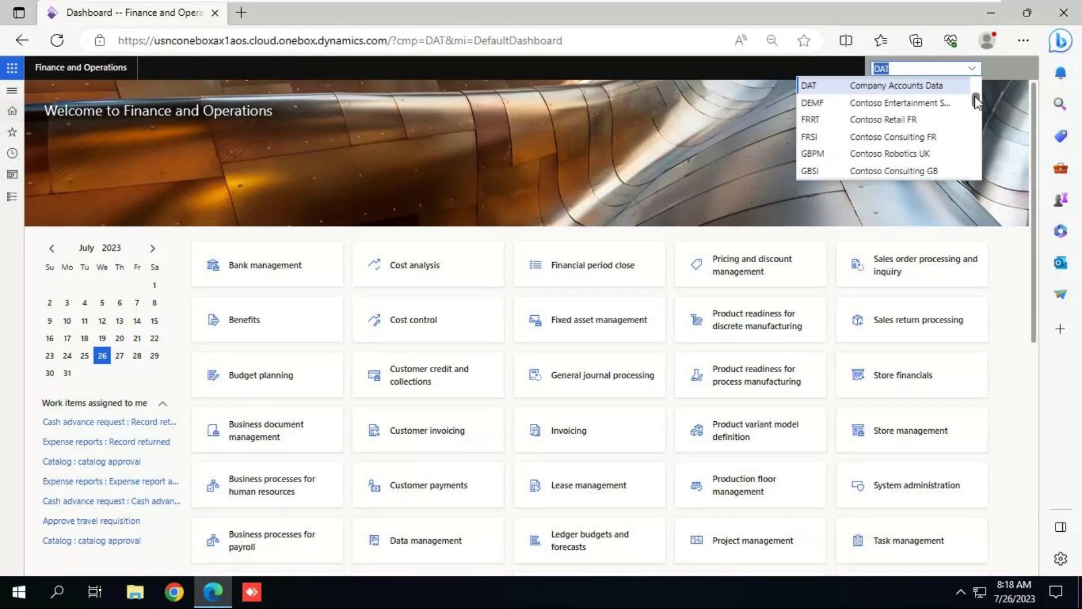
{"action": "left_click_drag", "start_coordinate": [975, 96], "coordinate": [980, 159]}
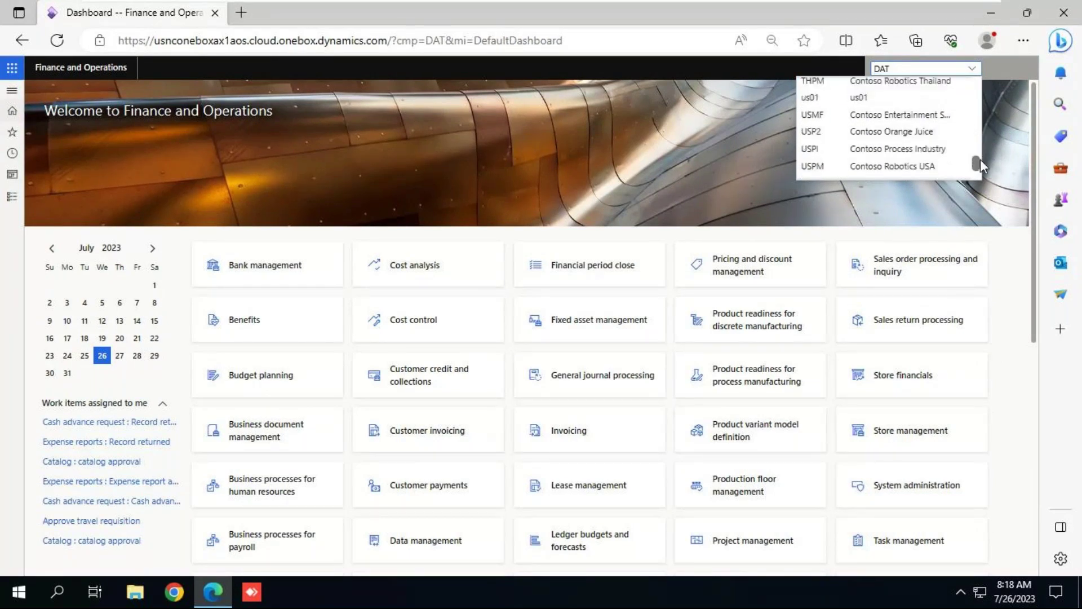
{"action": "left_click", "coordinate": [864, 115]}
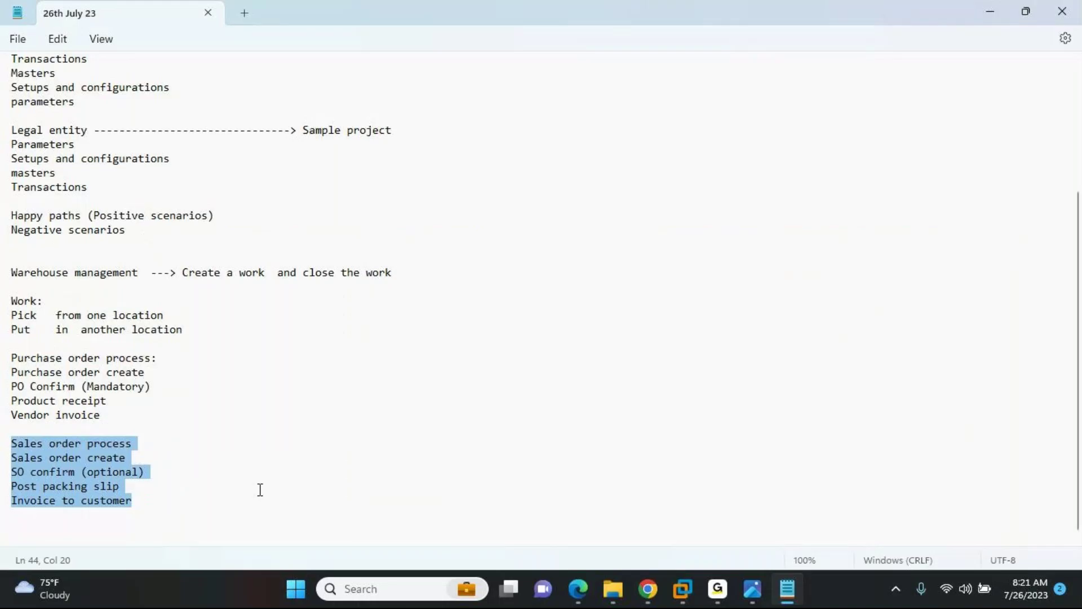
Check the sales order process notes, then open the All sales orders list of the Sales and marketing module
{"action": "left_click_drag", "start_coordinate": [133, 500], "coordinate": [1, 445]}
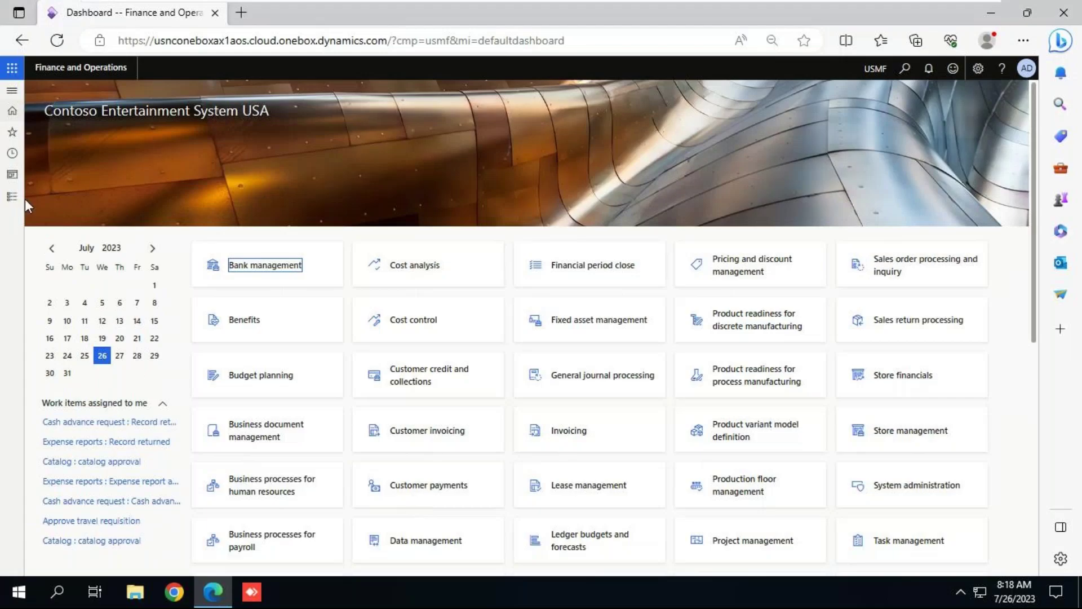
{"action": "left_click", "coordinate": [12, 198]}
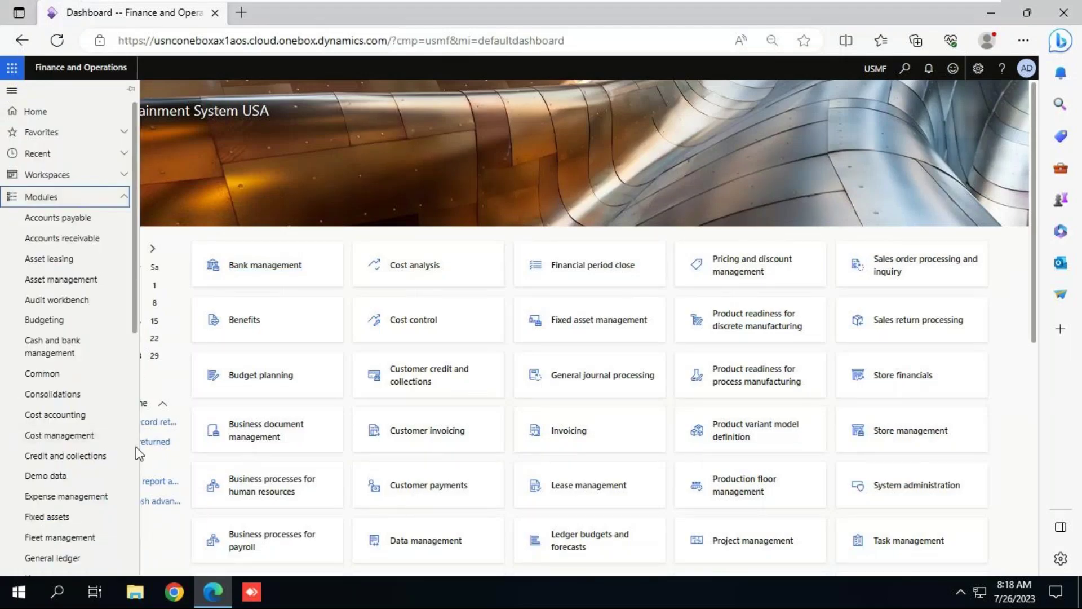
{"action": "scroll", "coordinate": [134, 451], "scroll_direction": "down", "scroll_amount": 5}
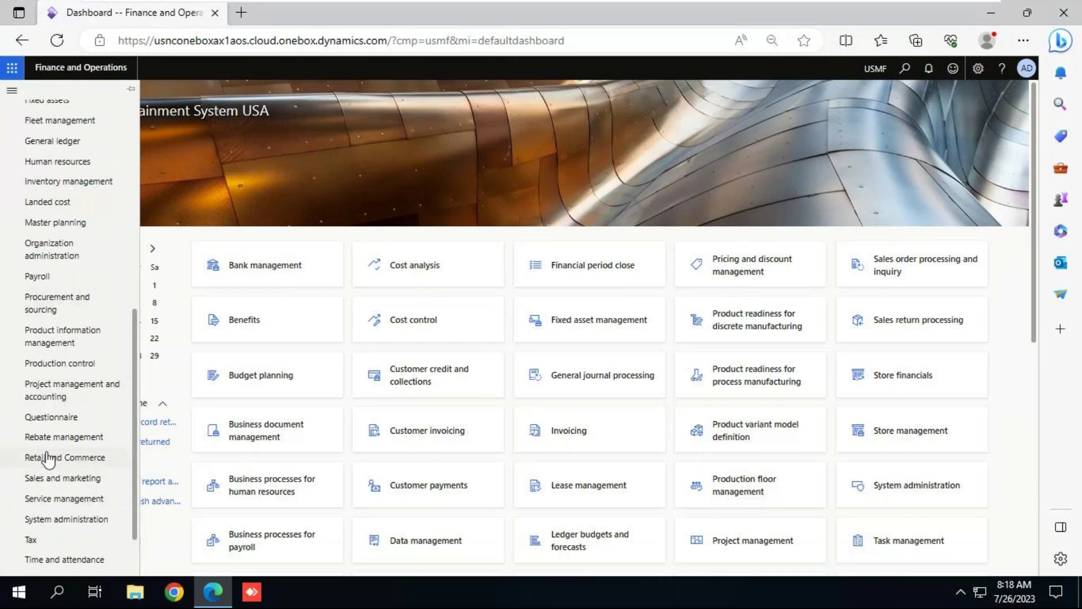
{"action": "left_click", "coordinate": [54, 477]}
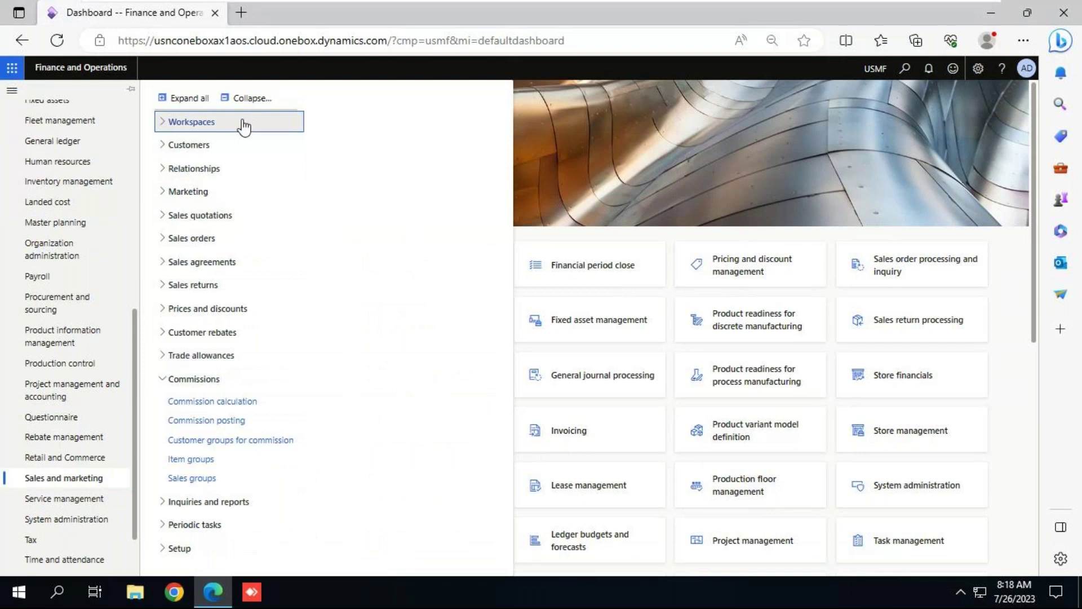
{"action": "left_click", "coordinate": [243, 98]}
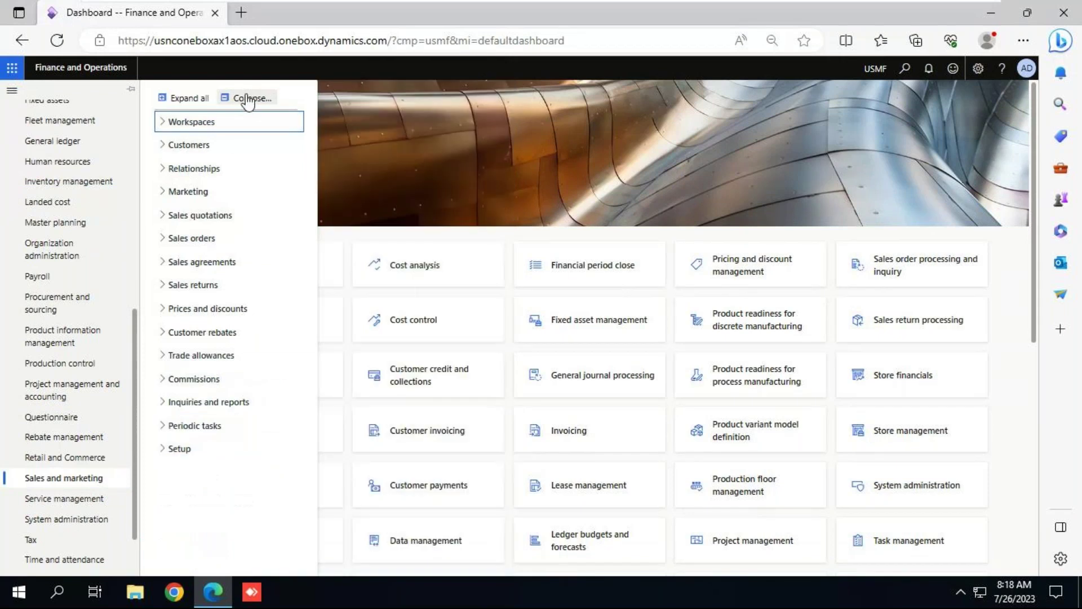
{"action": "left_click", "coordinate": [188, 238]}
{"action": "left_click", "coordinate": [194, 262]}
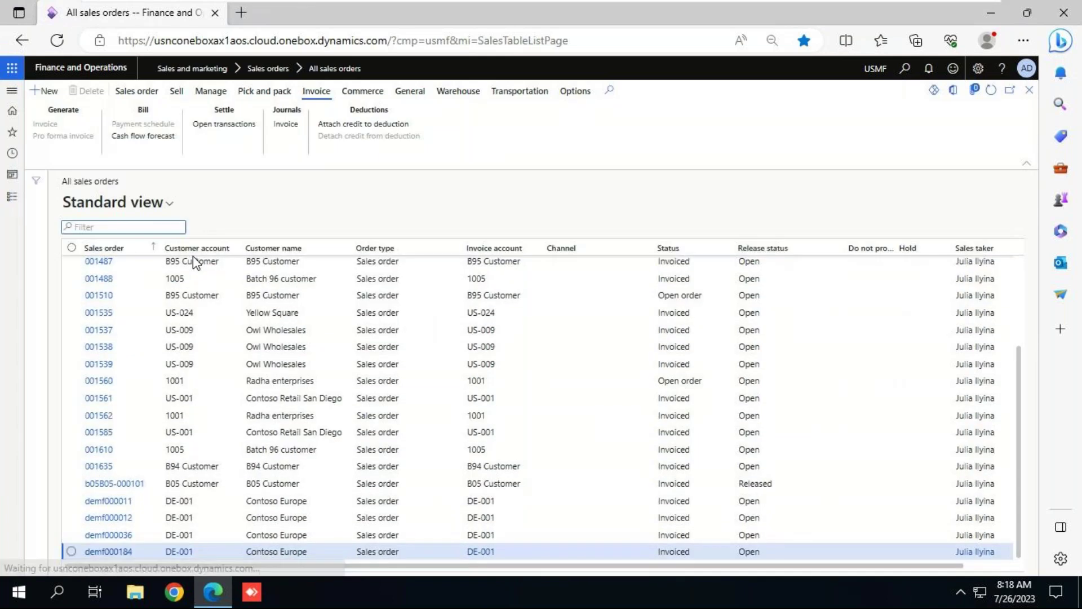
Create a new sales order for the customer Radha enterprises with warehouse 11
{"action": "left_click", "coordinate": [49, 95]}
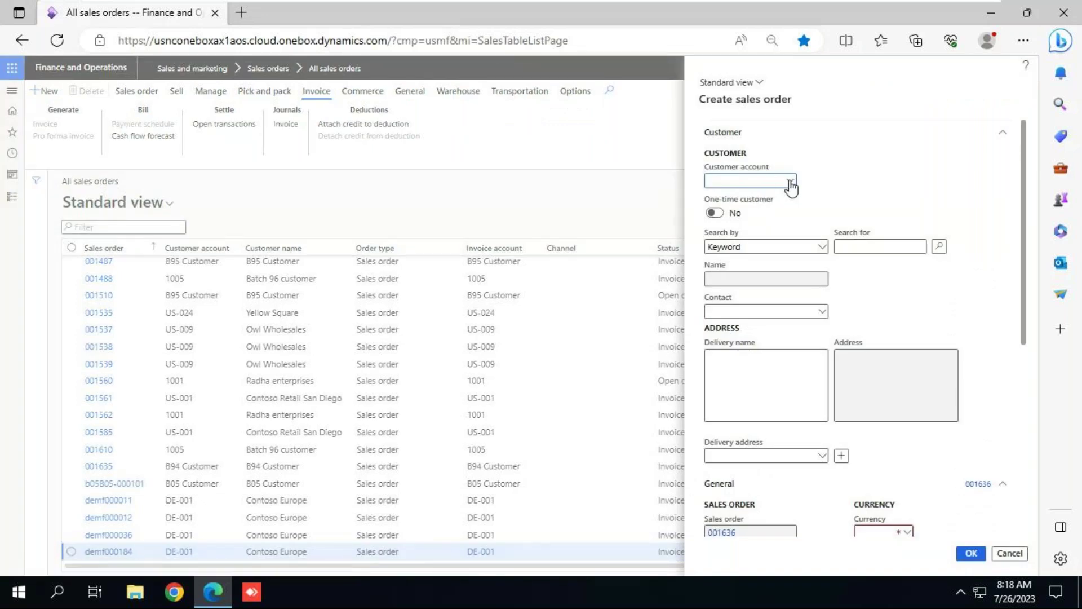
{"action": "left_click", "coordinate": [790, 183]}
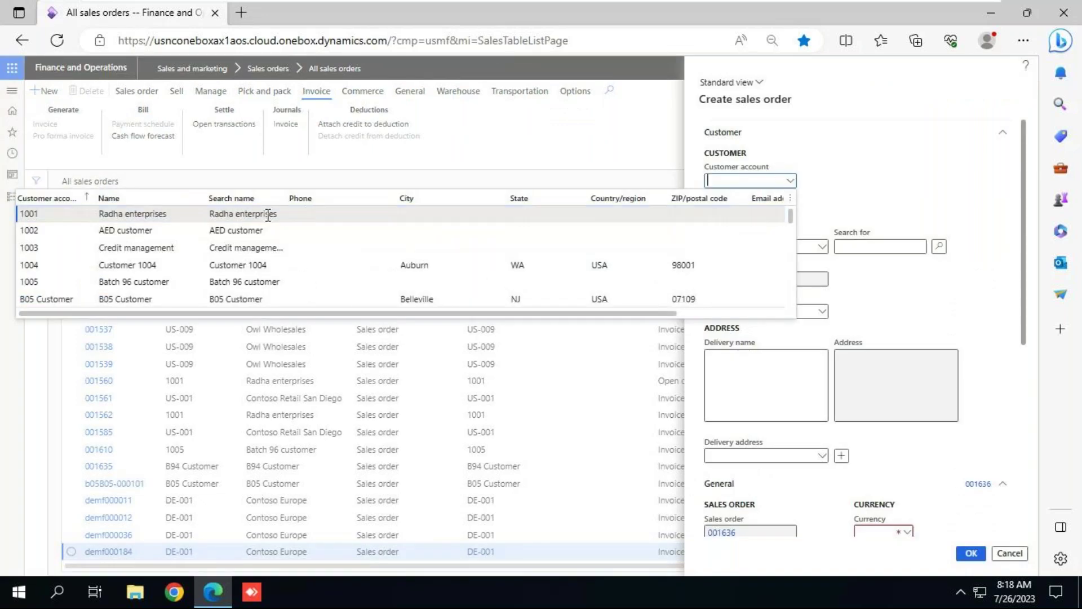
{"action": "left_click", "coordinate": [168, 214]}
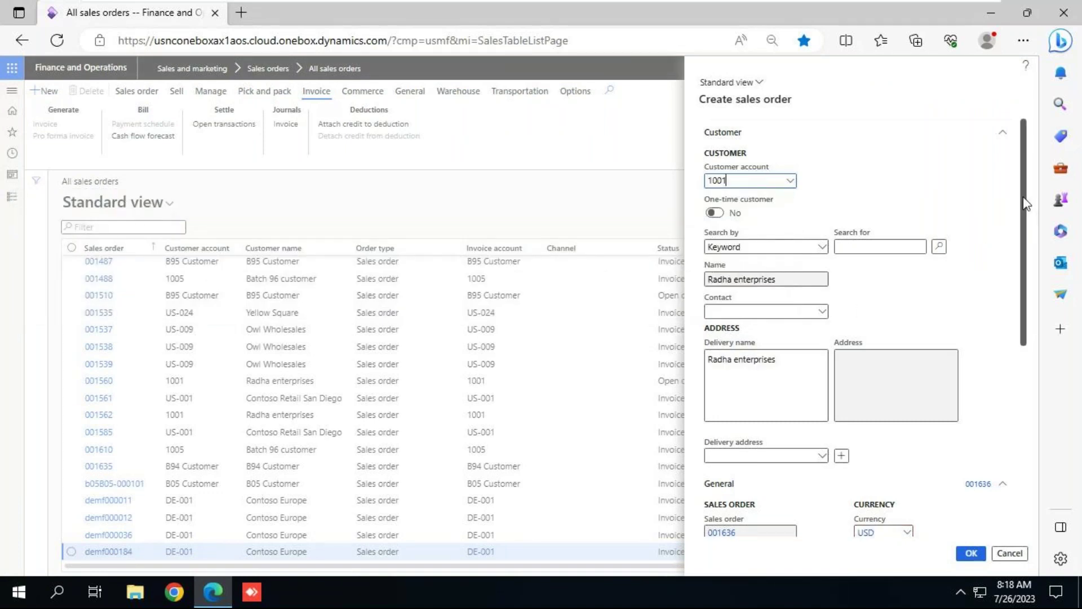
{"action": "left_click_drag", "start_coordinate": [1026, 203], "coordinate": [1033, 344]}
{"action": "left_click", "coordinate": [883, 360]}
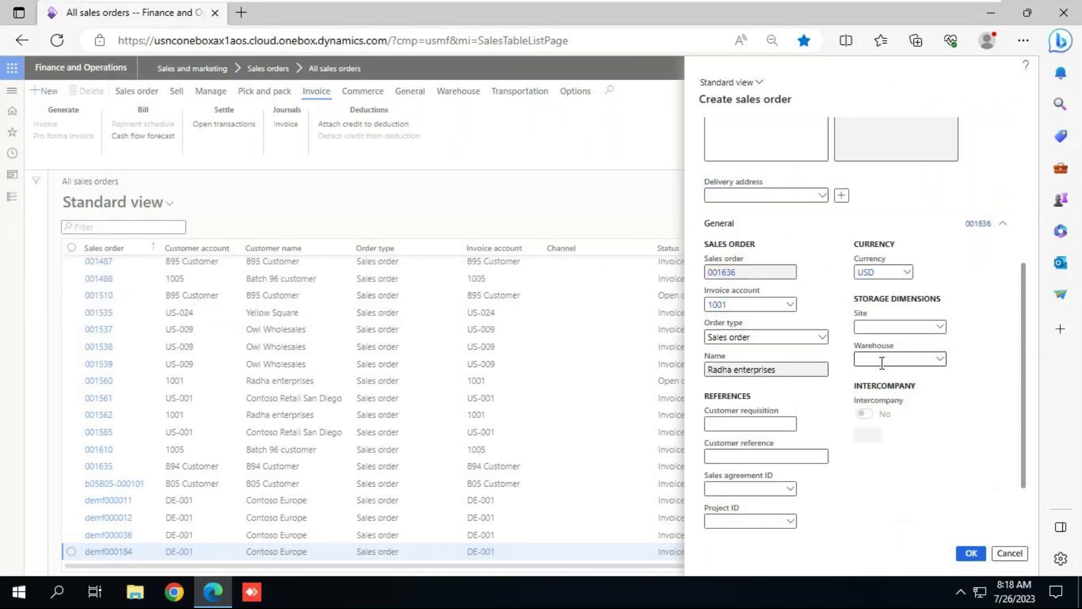
{"action": "type", "text": "11"}
{"action": "scroll", "coordinate": [883, 366], "scroll_direction": "down", "scroll_amount": 2}
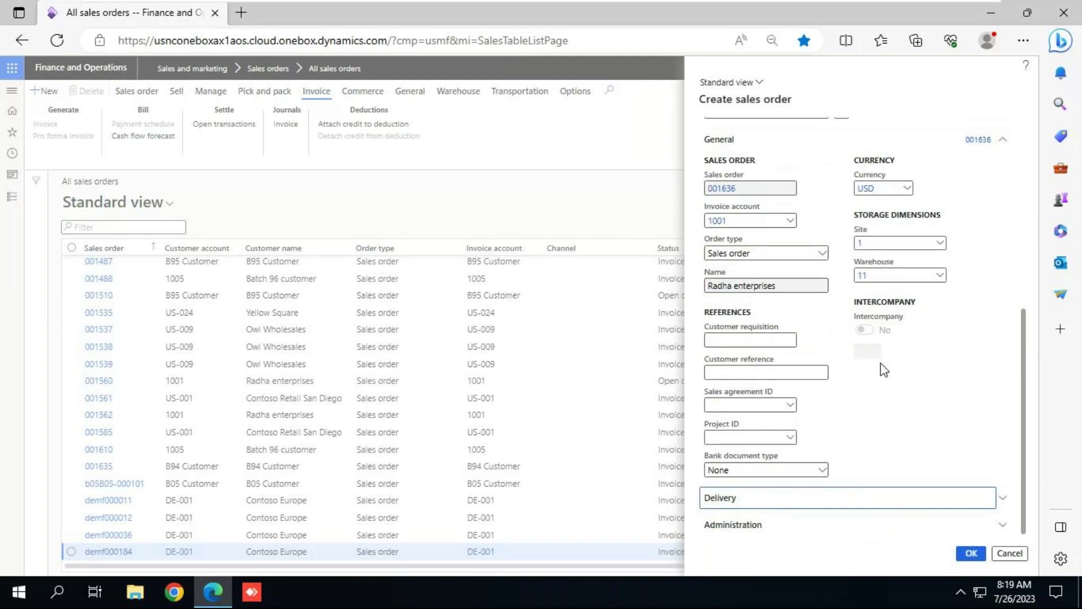
{"action": "left_click", "coordinate": [970, 553]}
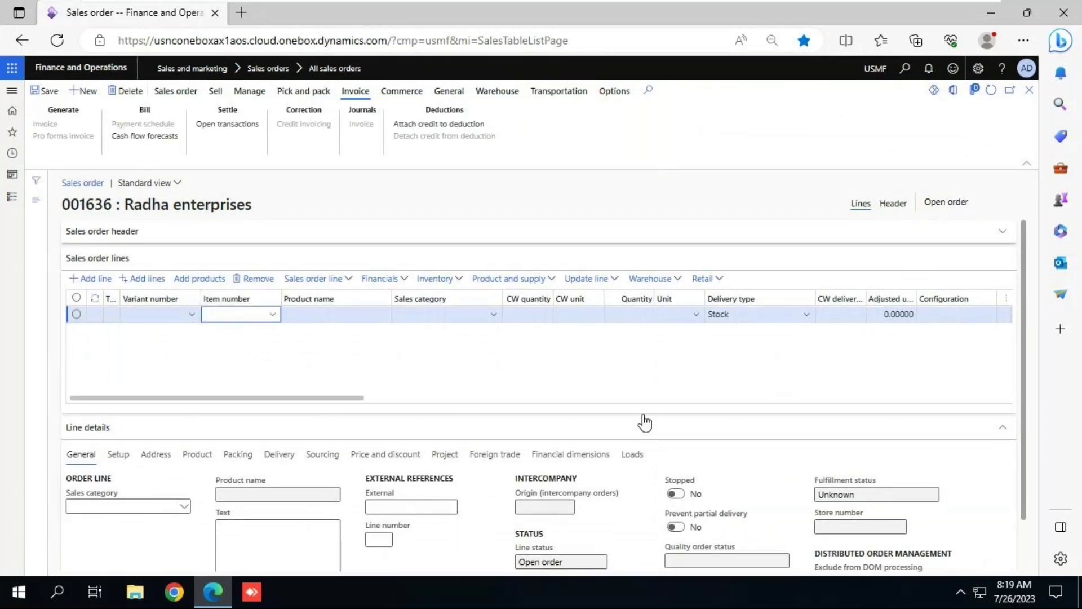
Enter item 1000, Surface Pro 128 GB, on the first sales order line and go through its fields up to the discount
{"action": "left_click", "coordinate": [271, 315]}
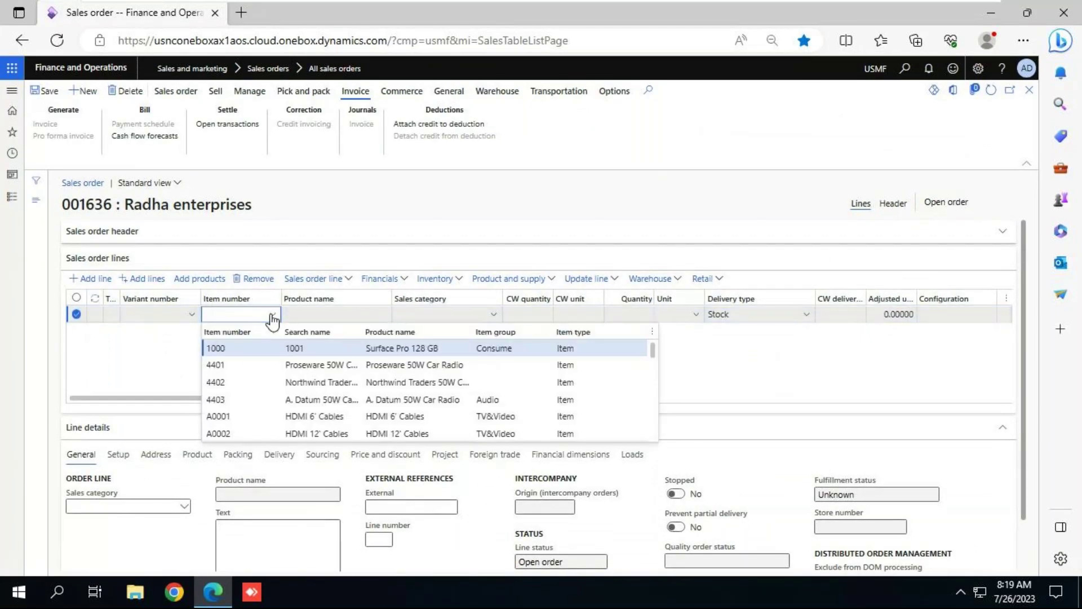
{"action": "left_click", "coordinate": [243, 349]}
{"action": "key", "text": "Tab"}
{"action": "key", "text": "Tab"}
{"action": "key", "text": "Tab"}
{"action": "key", "text": "Tab"}
{"action": "key", "text": "Tab"}
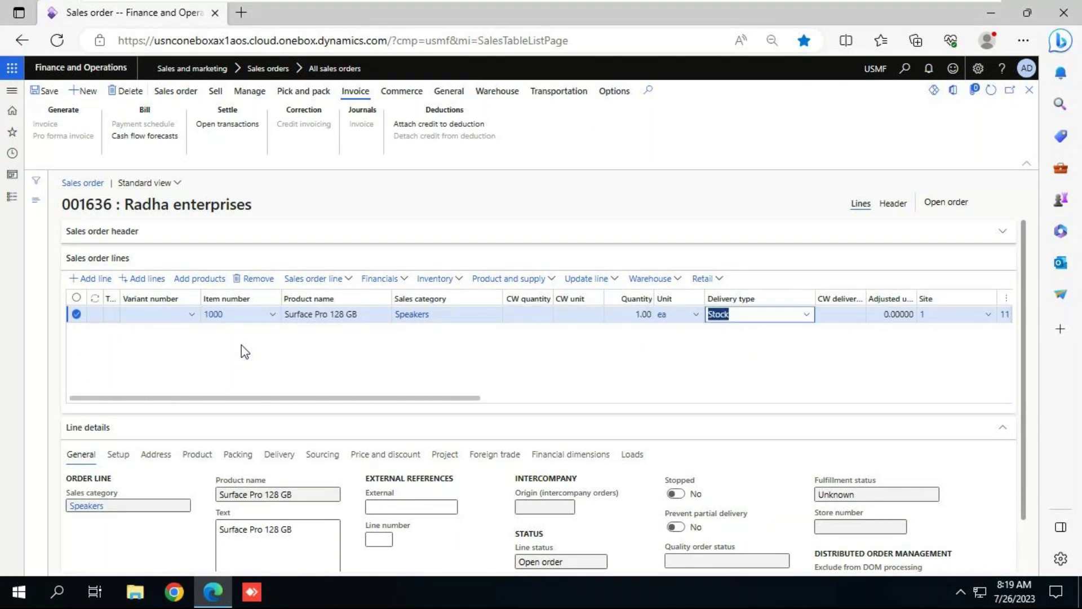
{"action": "key", "text": "Tab"}
{"action": "key", "text": "Tab"}
{"action": "key", "text": "Tab"}
{"action": "key", "text": "Tab"}
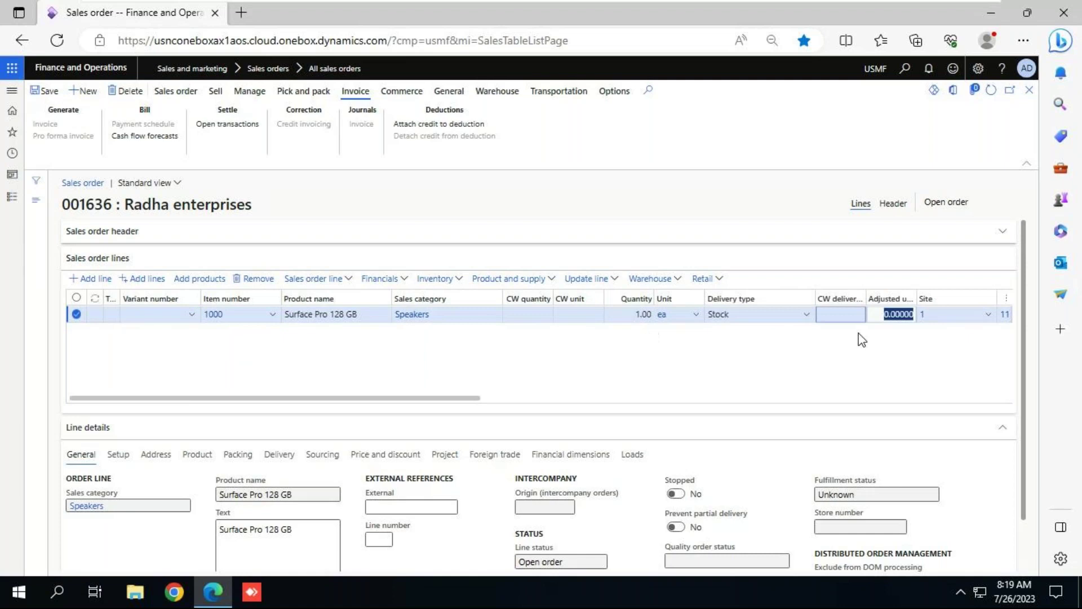
{"action": "key", "text": "Tab"}
{"action": "key", "text": "Tab"}
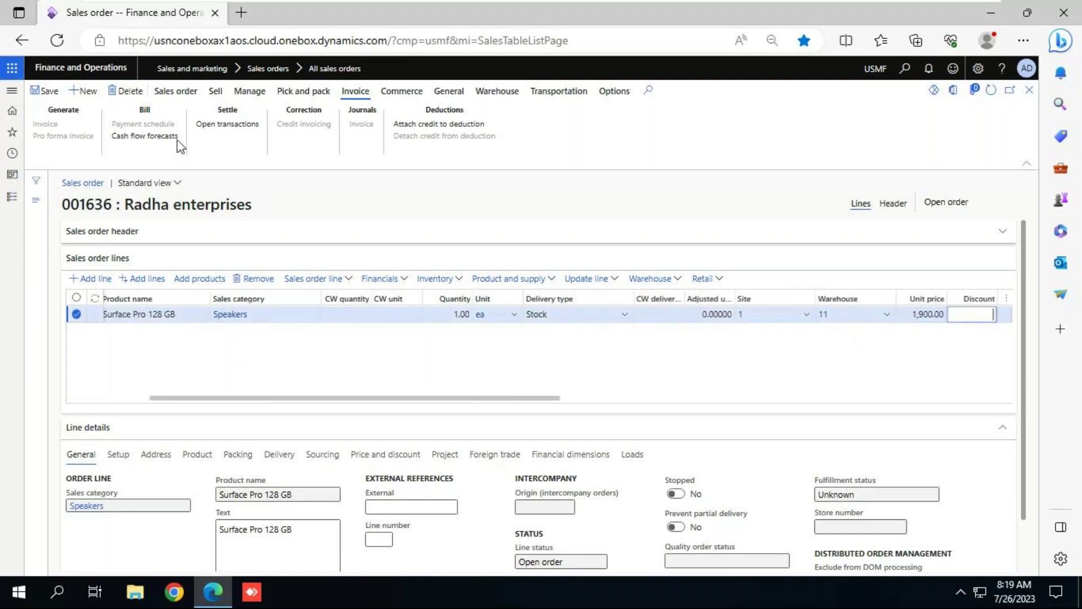
Save the sales order and show its Sell actions, then highlight the optional SO confirm line in the notes
{"action": "left_click", "coordinate": [45, 92]}
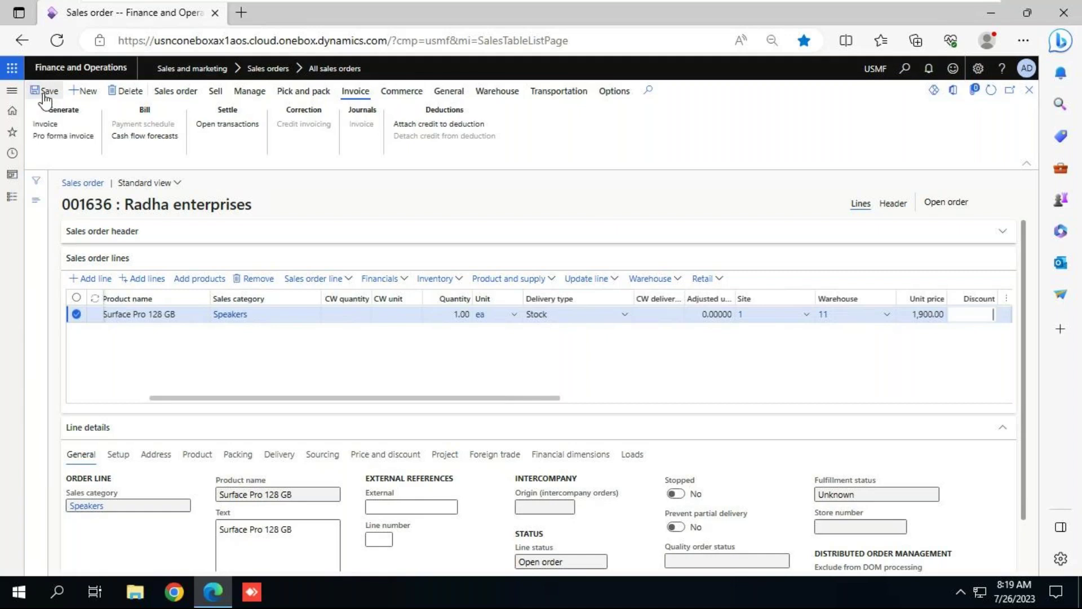
{"action": "left_click", "coordinate": [215, 92]}
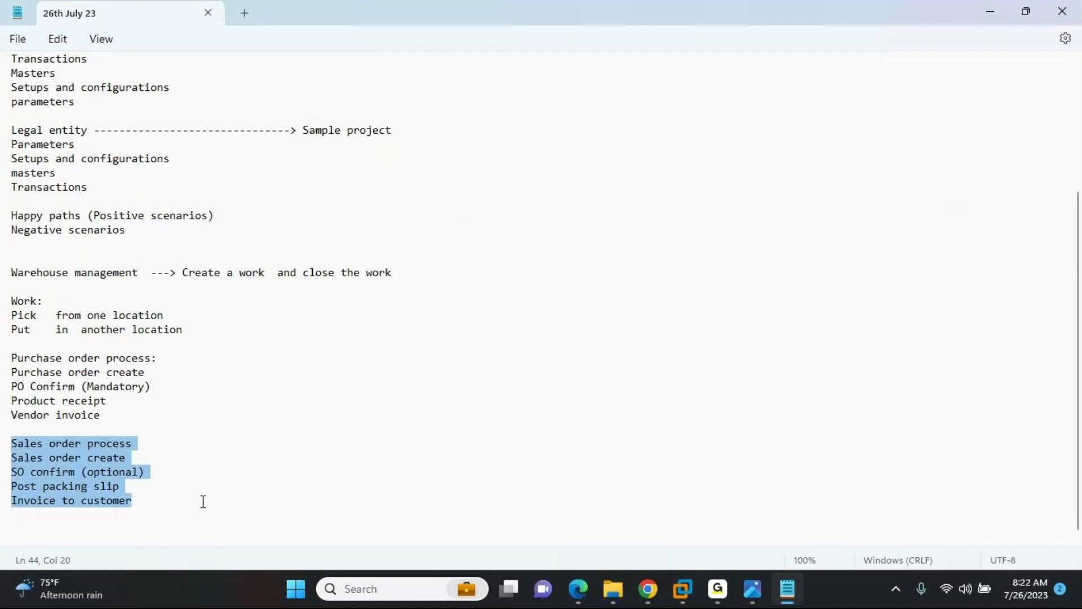
{"action": "left_click", "coordinate": [165, 465]}
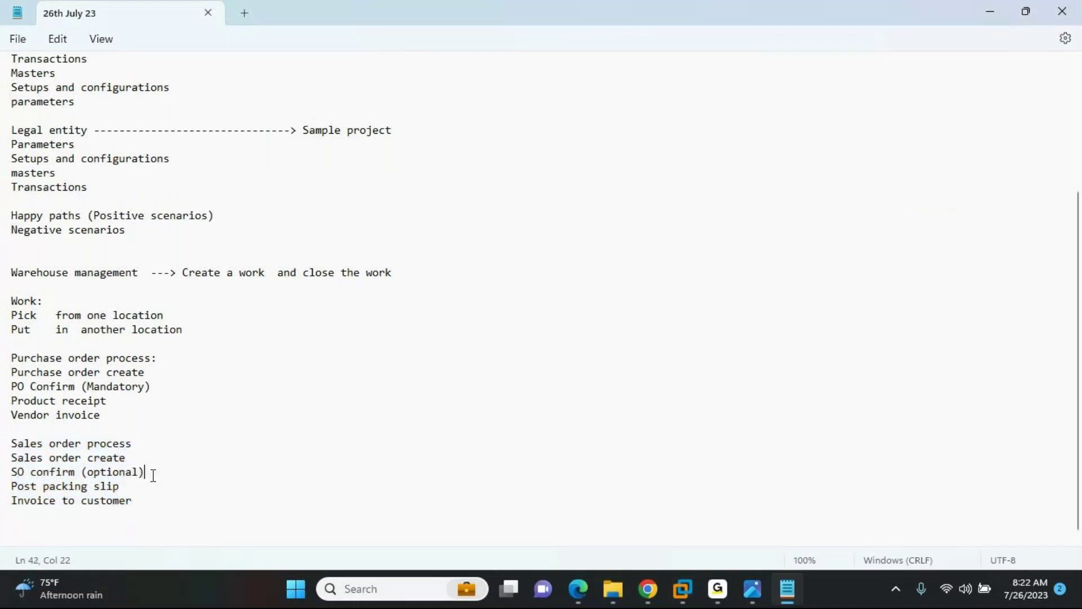
{"action": "left_click_drag", "start_coordinate": [153, 475], "coordinate": [8, 473]}
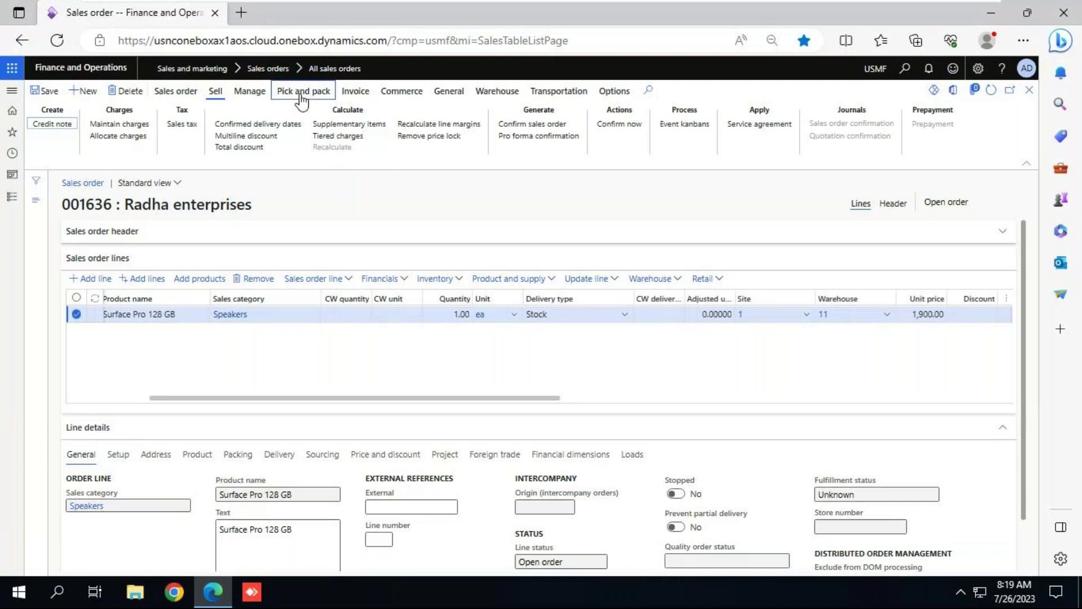
Open packing slip posting for the sales order, then annotate Post packing slip in the notes with "---> On hand inventory will be decreased" and save
{"action": "left_click", "coordinate": [301, 95]}
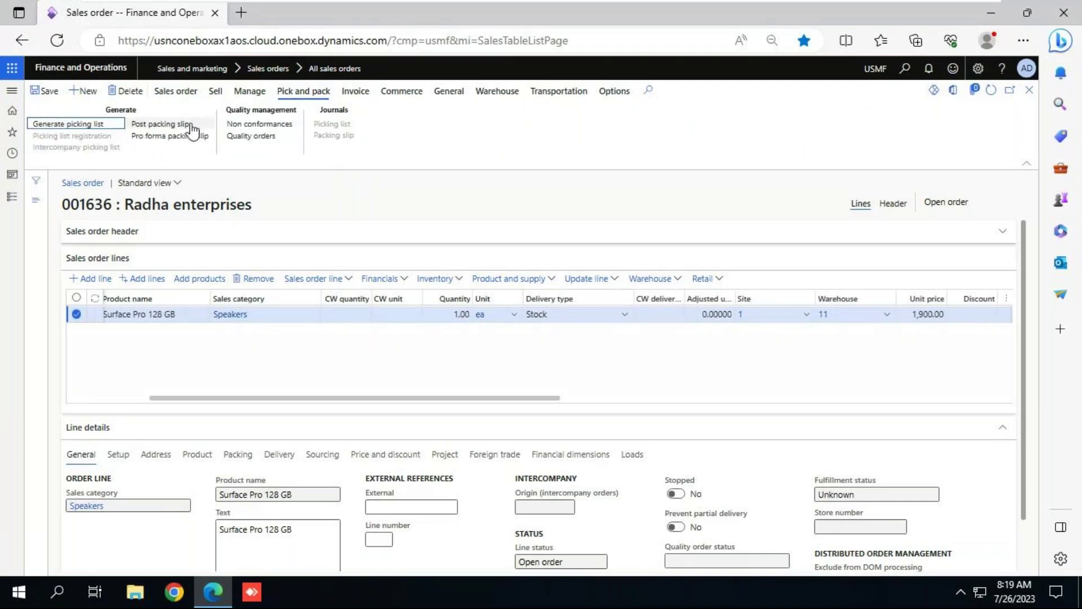
{"action": "left_click", "coordinate": [172, 125]}
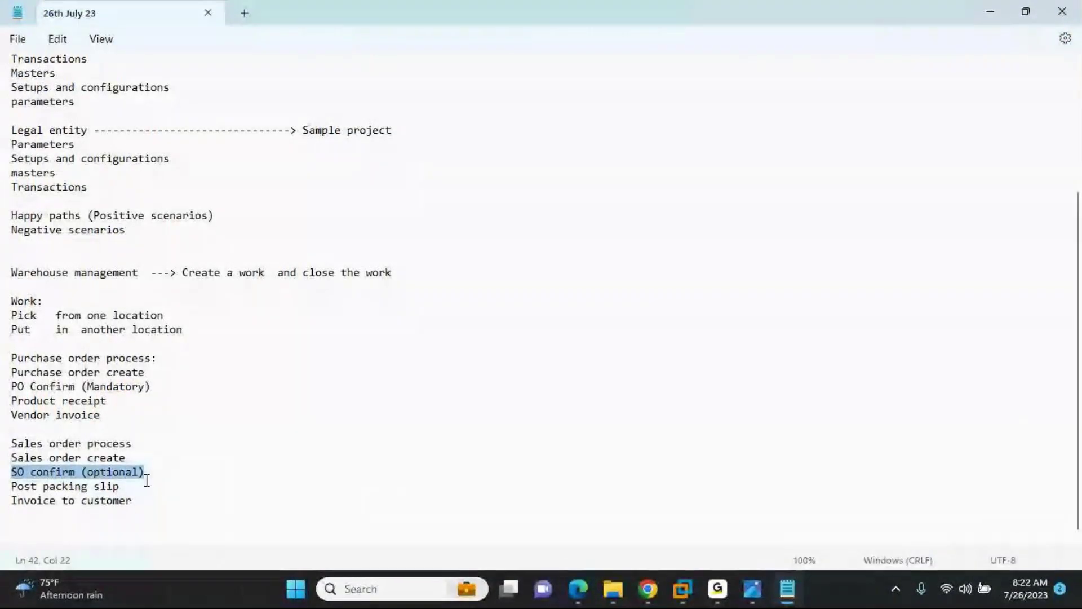
{"action": "left_click", "coordinate": [145, 487]}
{"action": "type", "text": "---> On"}
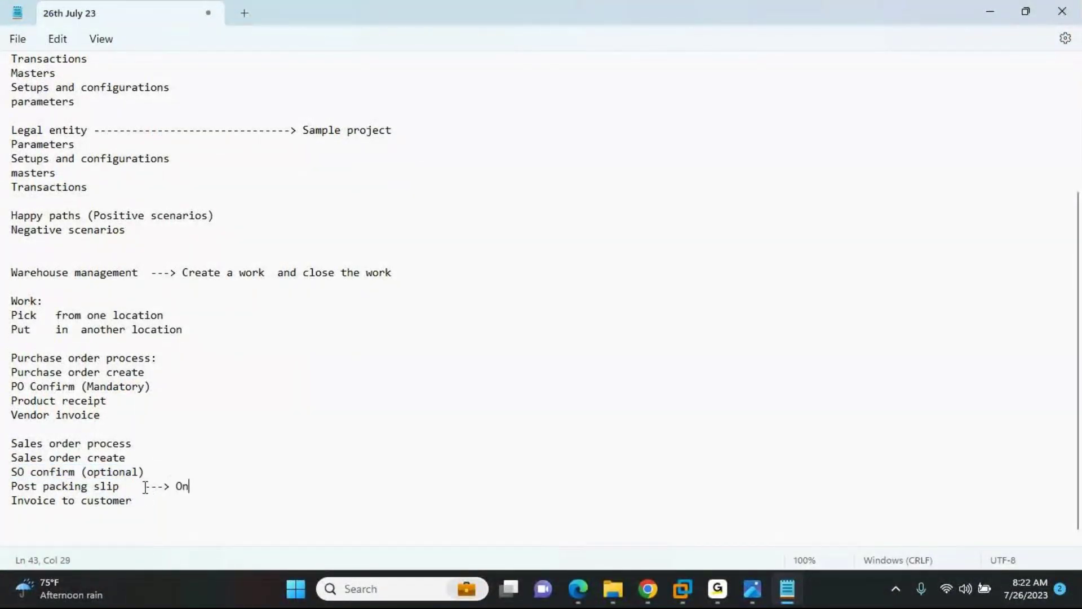
{"action": "type", "text": " hand inventory will be decr"}
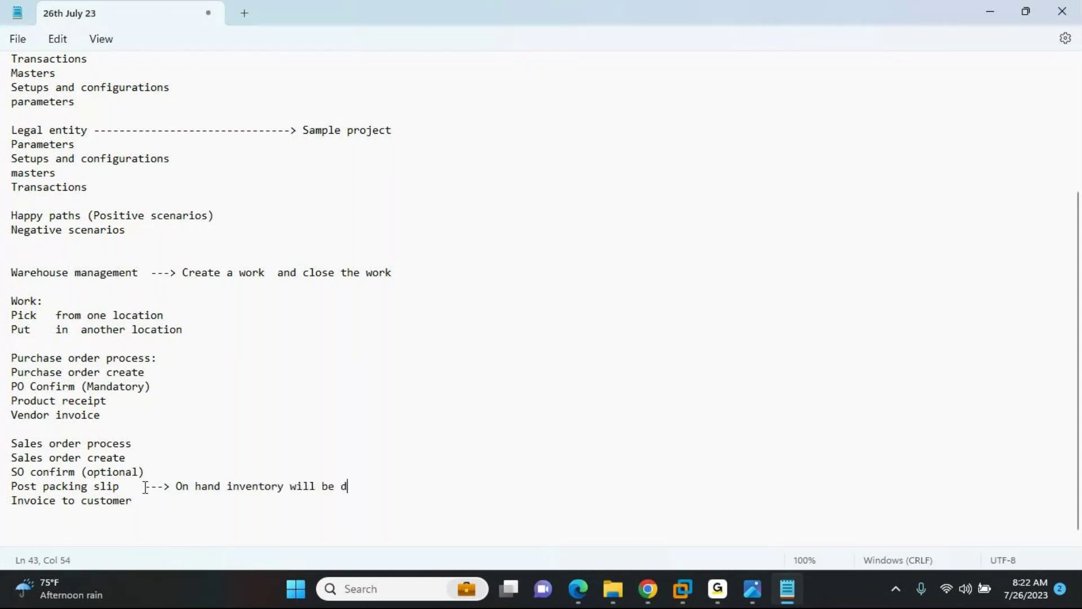
{"action": "type", "text": "eased"}
{"action": "key", "text": "ctrl+s"}
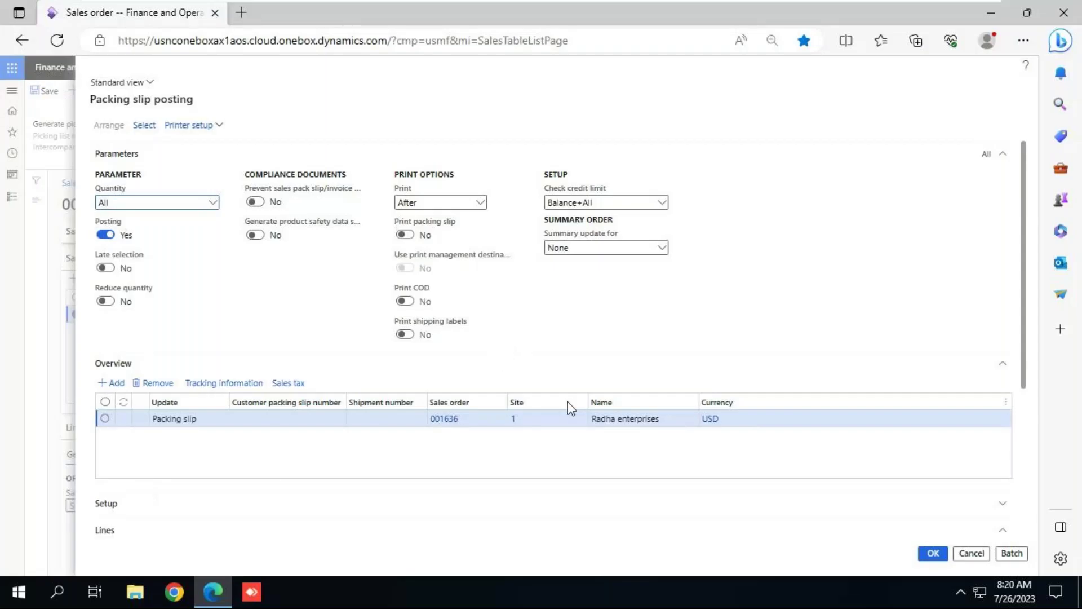
Post the packing slip for the full Surface Pro 128 GB order quantity without printing it
{"action": "scroll", "coordinate": [1021, 478], "scroll_direction": "down", "scroll_amount": 4}
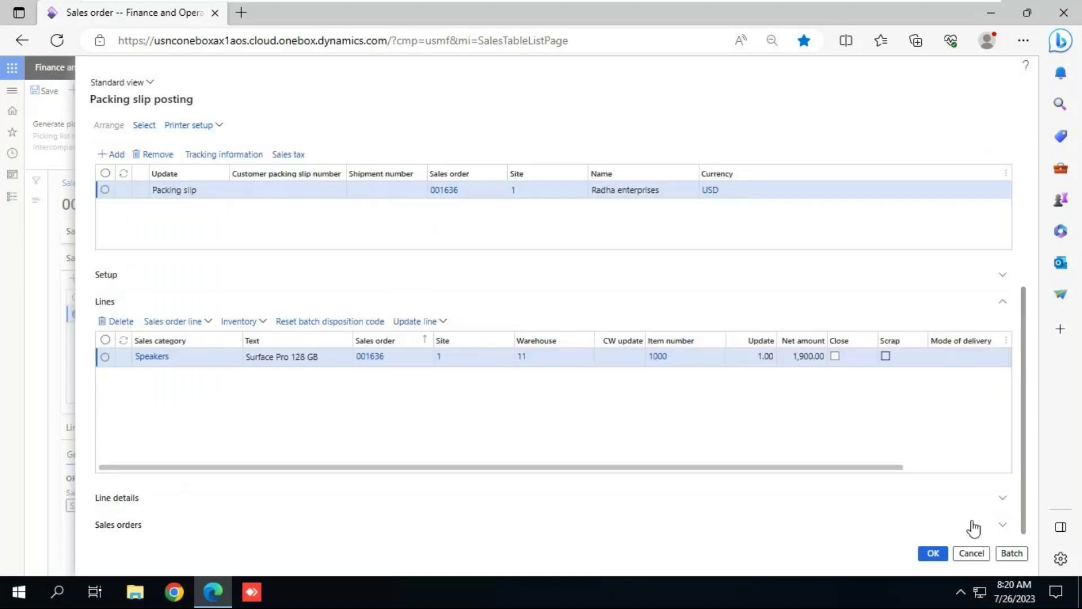
{"action": "left_click", "coordinate": [933, 554]}
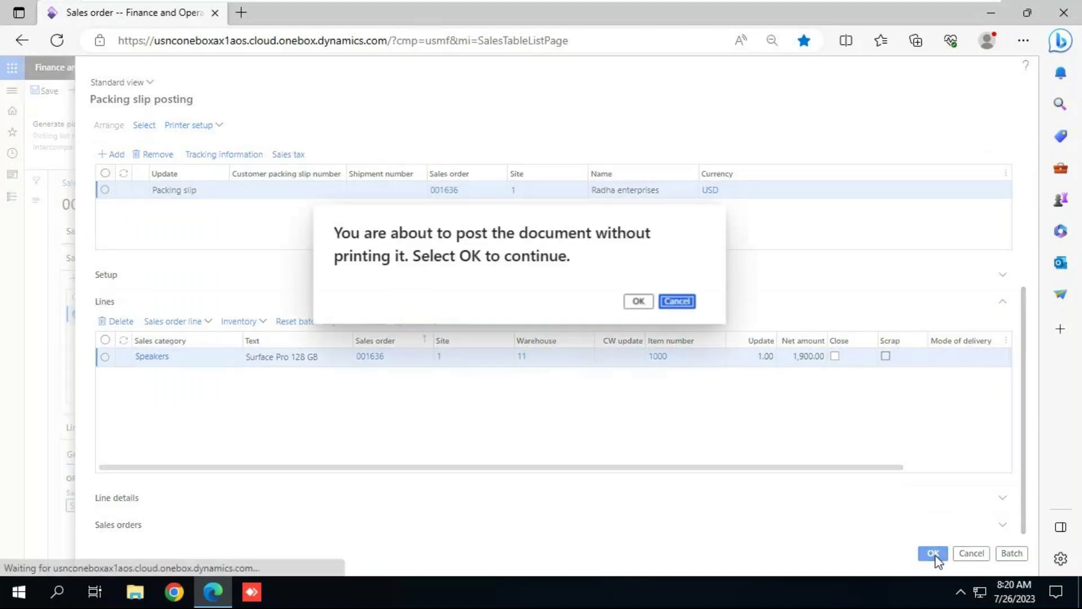
{"action": "left_click", "coordinate": [638, 302]}
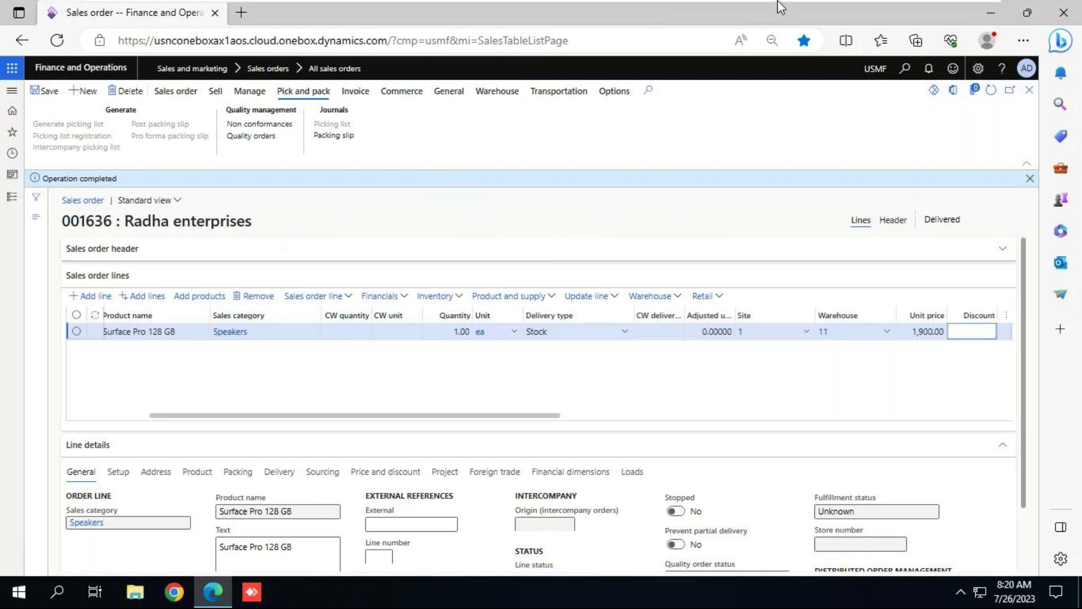
Consult the sales process in the Organization.png diagram, then post the sales order's invoice for the packing slip quantity
{"action": "key", "text": "alt+Tab"}
{"action": "key", "text": "alt+Tab"}
{"action": "key", "text": "alt+Tab"}
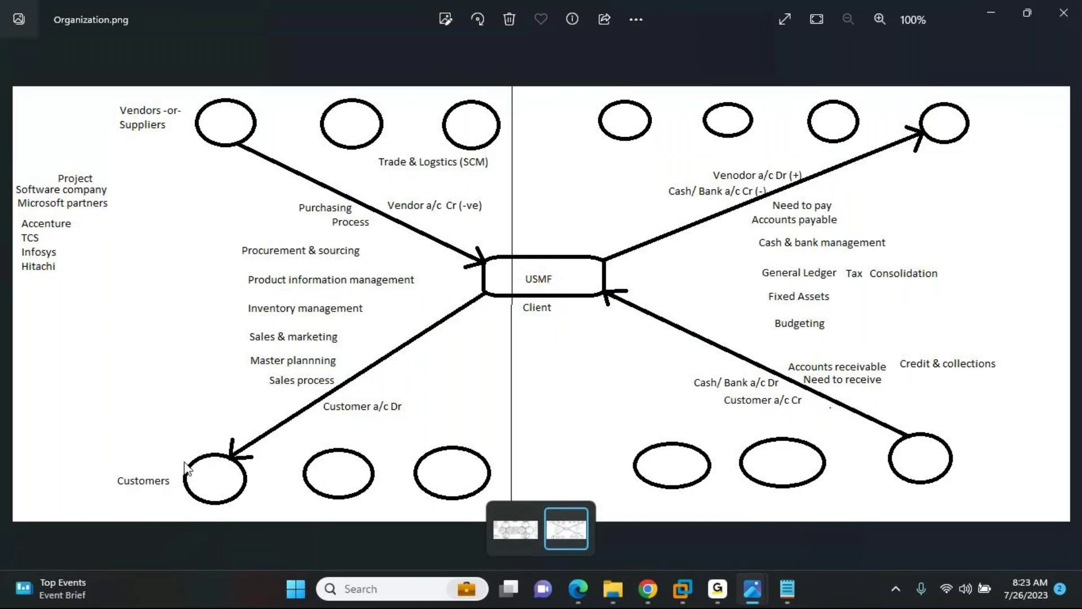
{"action": "key", "text": "alt+Tab"}
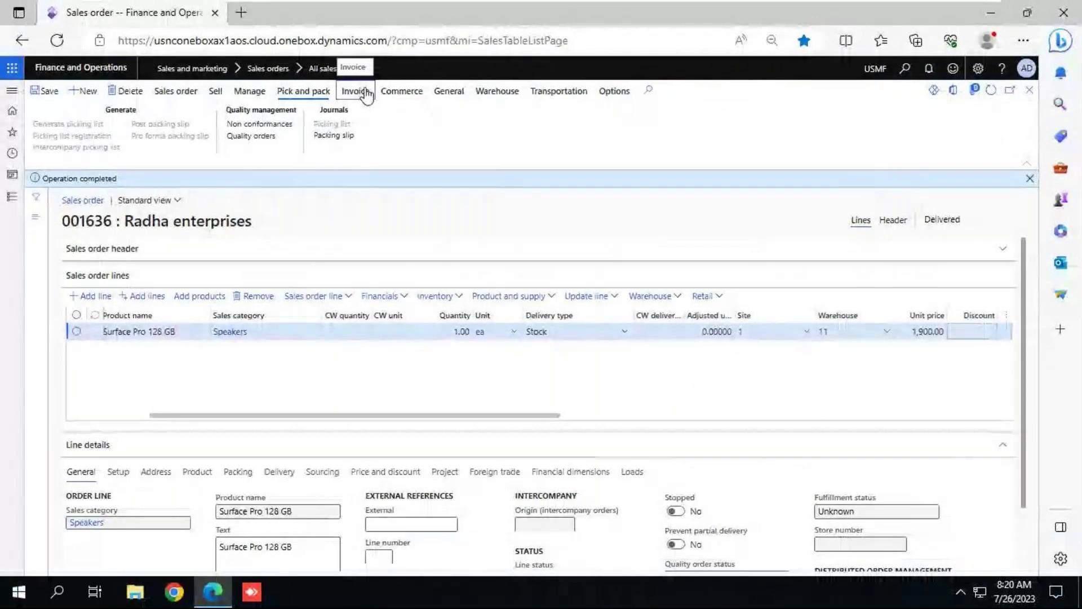
{"action": "left_click", "coordinate": [355, 91]}
{"action": "left_click", "coordinate": [48, 124]}
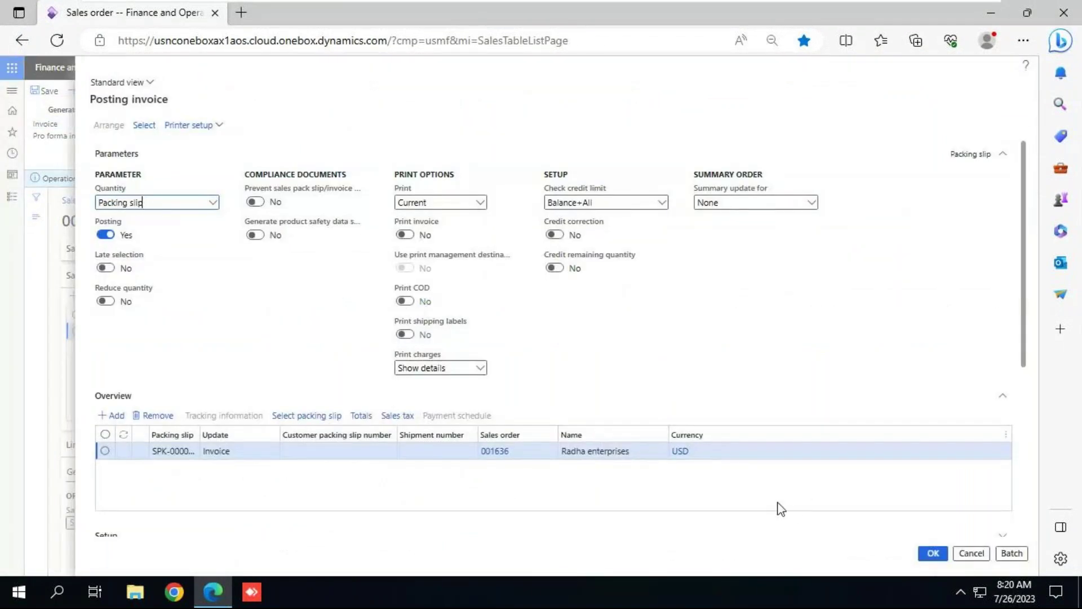
{"action": "left_click", "coordinate": [933, 554]}
{"action": "left_click", "coordinate": [638, 301]}
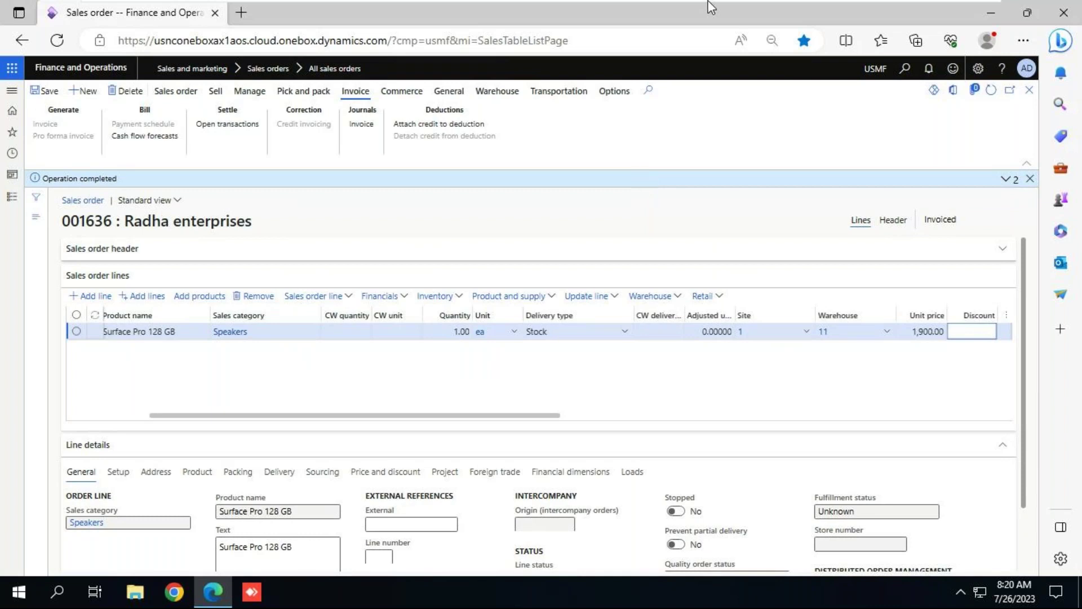
Annotate Invoice to customer in the notes with "----> Customer balance will be updated (Financial postings)" and save the file
{"action": "key", "text": "alt+Tab"}
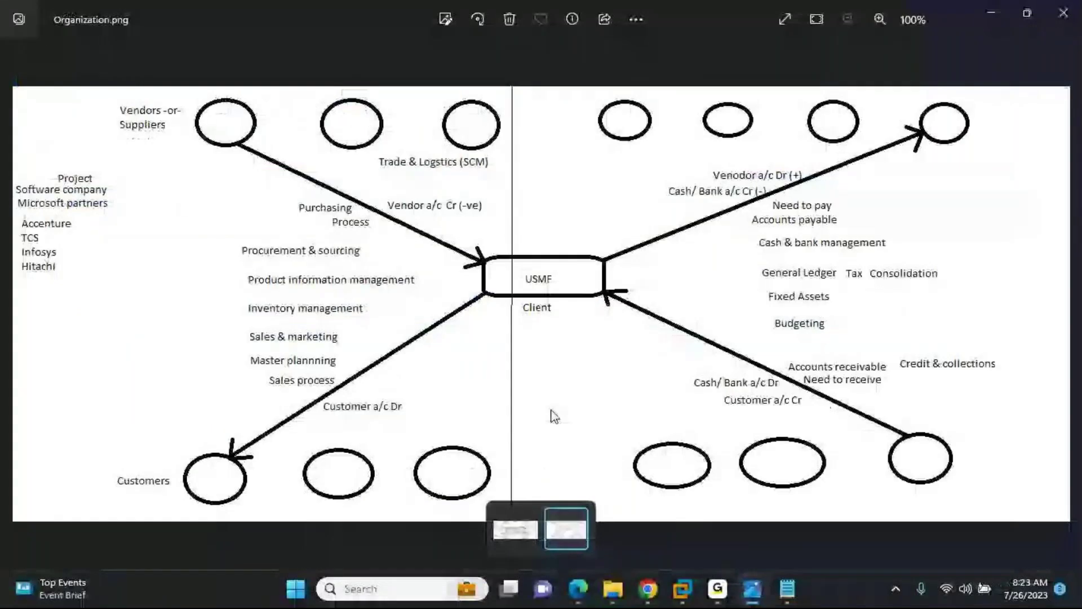
{"action": "key", "text": "alt+Tab"}
{"action": "key", "text": "alt+Tab"}
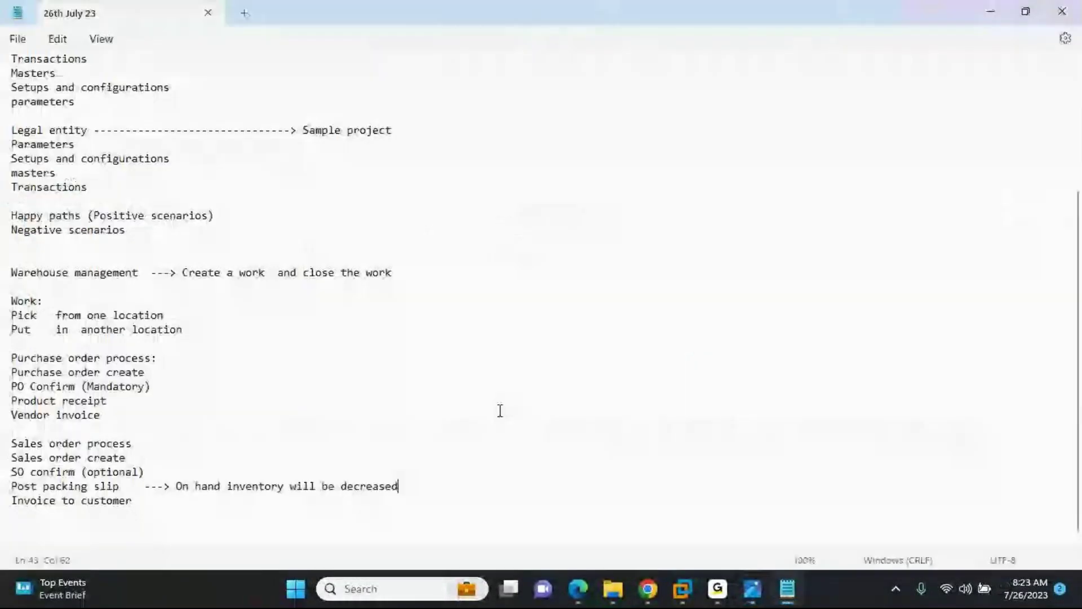
{"action": "left_click", "coordinate": [164, 502]}
{"action": "type", "text": "----> "}
{"action": "type", "text": "Customer "}
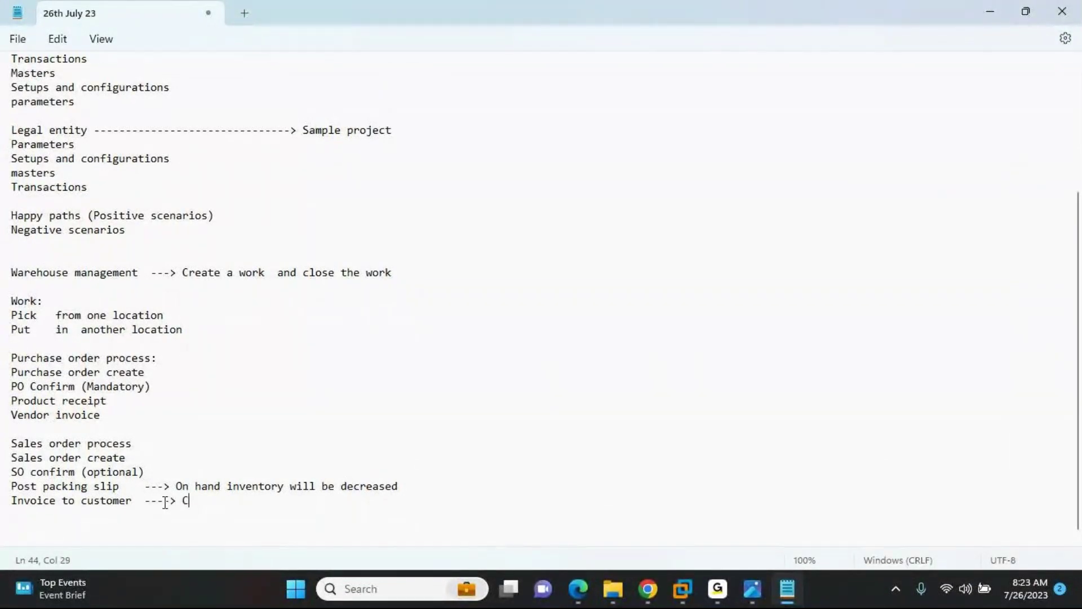
{"action": "type", "text": "bal"}
{"action": "key", "text": "BackSpace"}
{"action": "type", "text": "lance wi"}
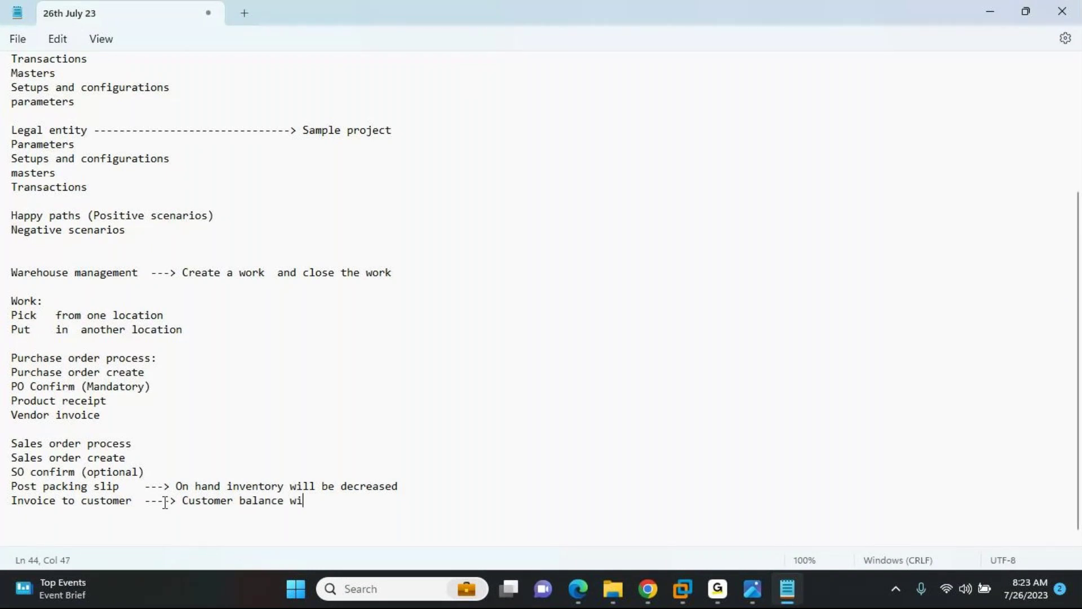
{"action": "type", "text": "ll be updated"}
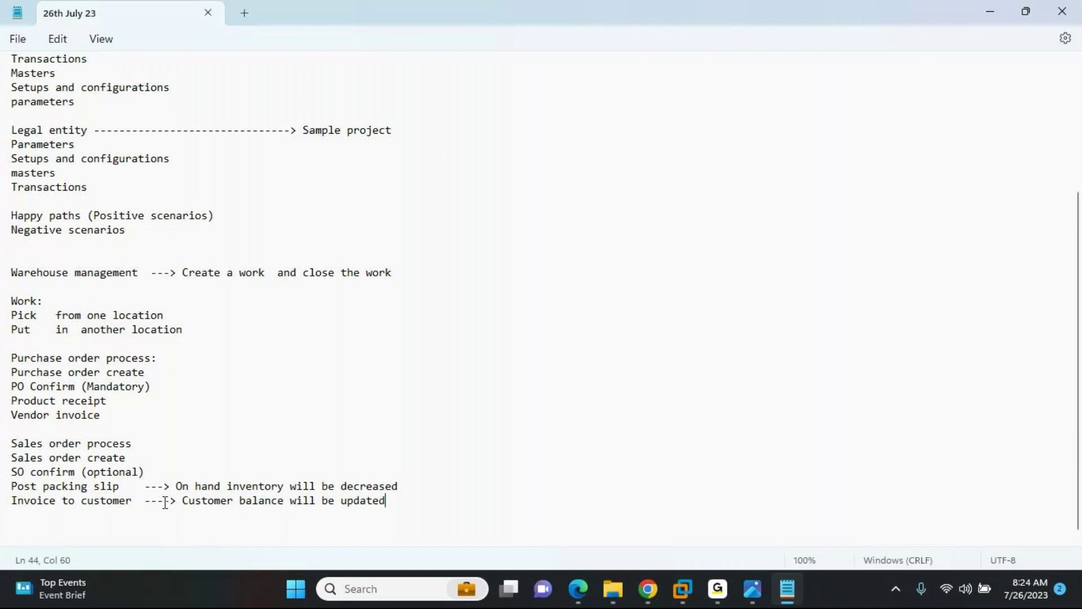
{"action": "type", "text": " (Financial postings"}
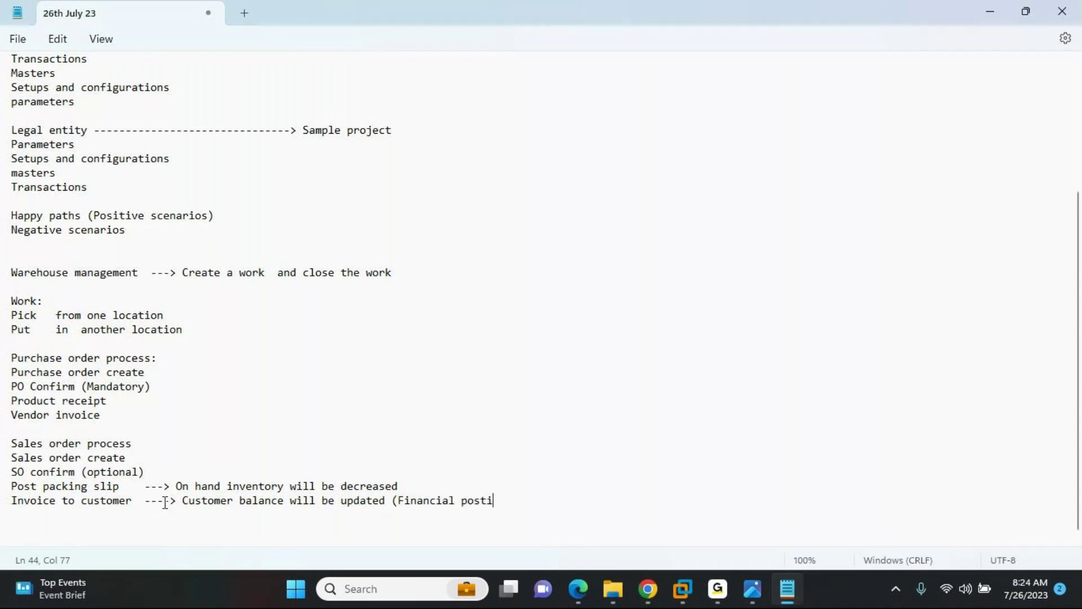
{"action": "type", "text": ")"}
{"action": "key", "text": "ctrl+s"}
Review the All Modules - Timings.png diagram alongside the highlighted sales order process notes
{"action": "key", "text": "alt+Tab"}
{"action": "key", "text": "alt+Tab"}
{"action": "key", "text": "alt+Tab"}
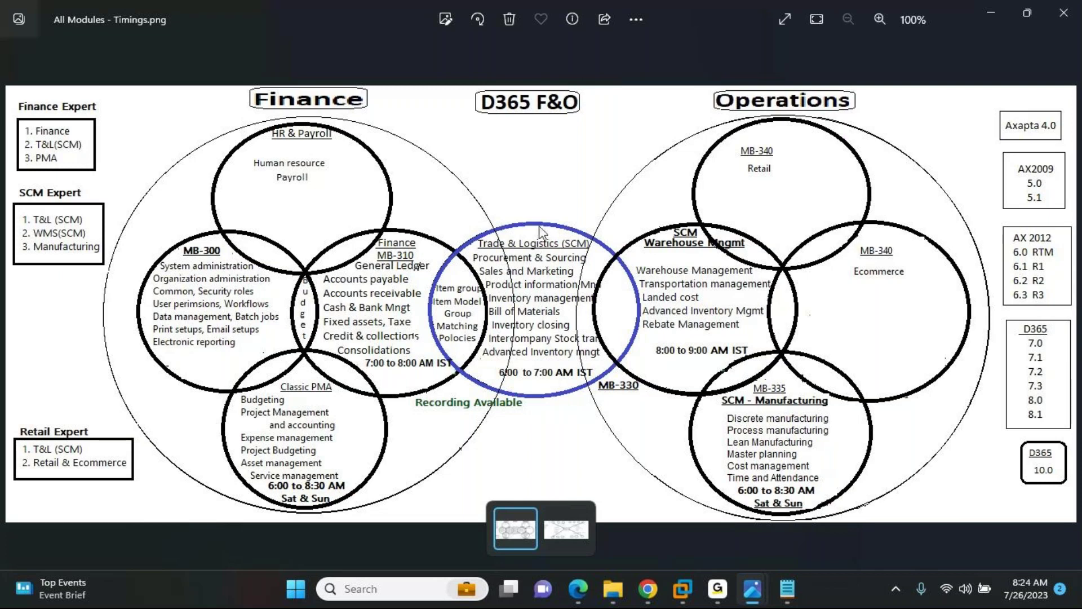
{"action": "key", "text": "alt+Tab"}
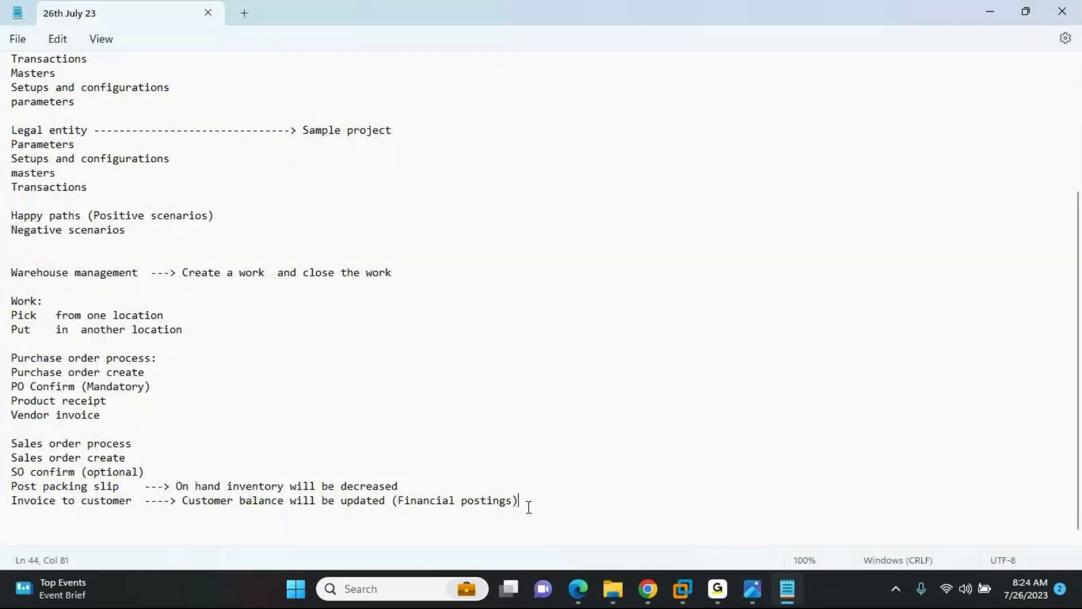
{"action": "left_click_drag", "start_coordinate": [529, 500], "coordinate": [2, 446]}
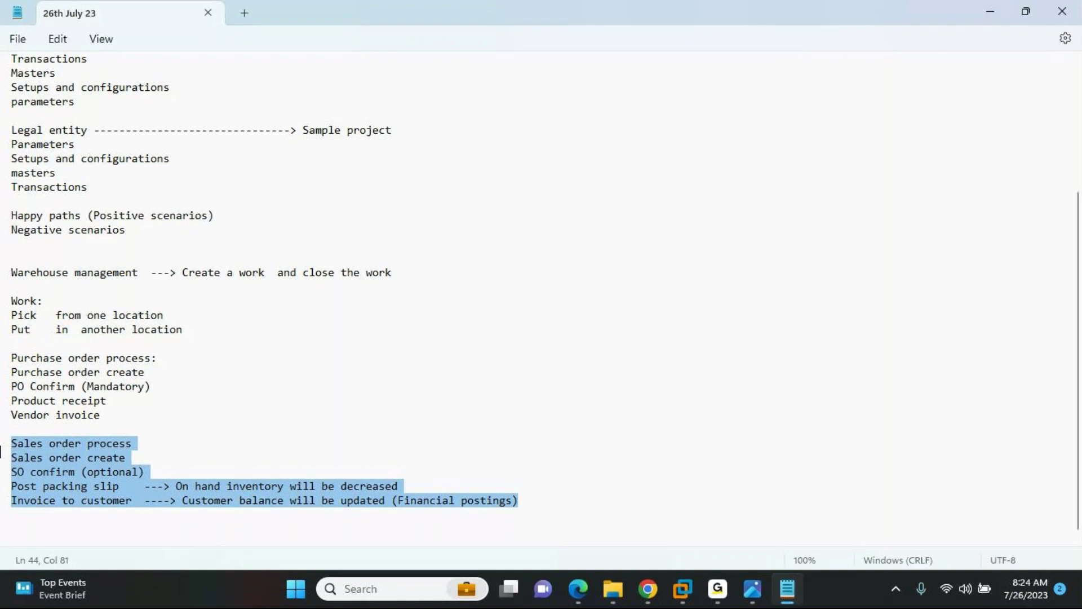
{"action": "key", "text": "alt+Tab"}
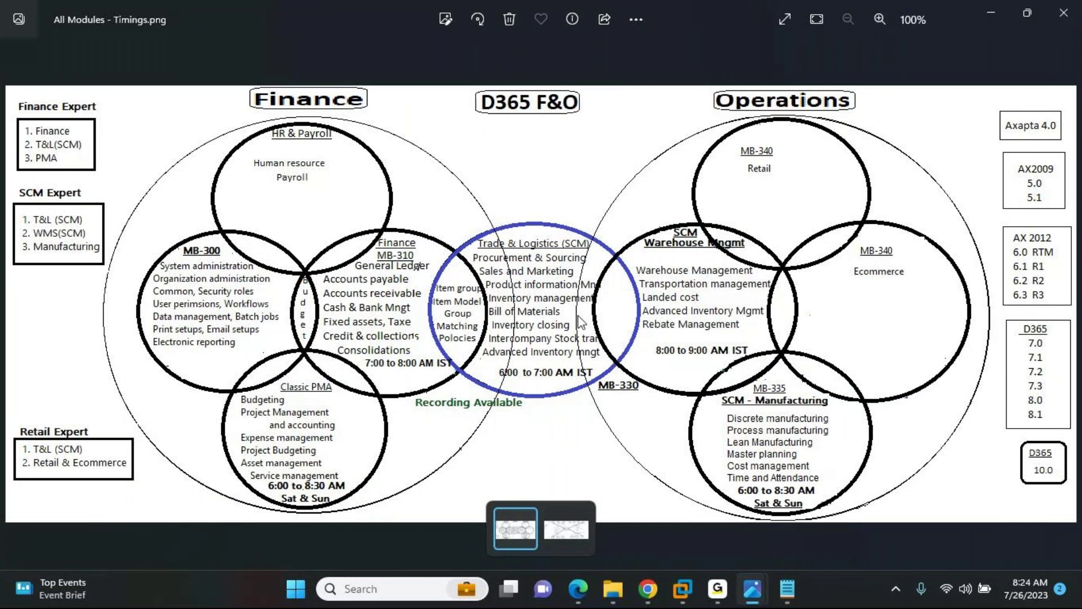
{"action": "key", "text": "alt+Tab"}
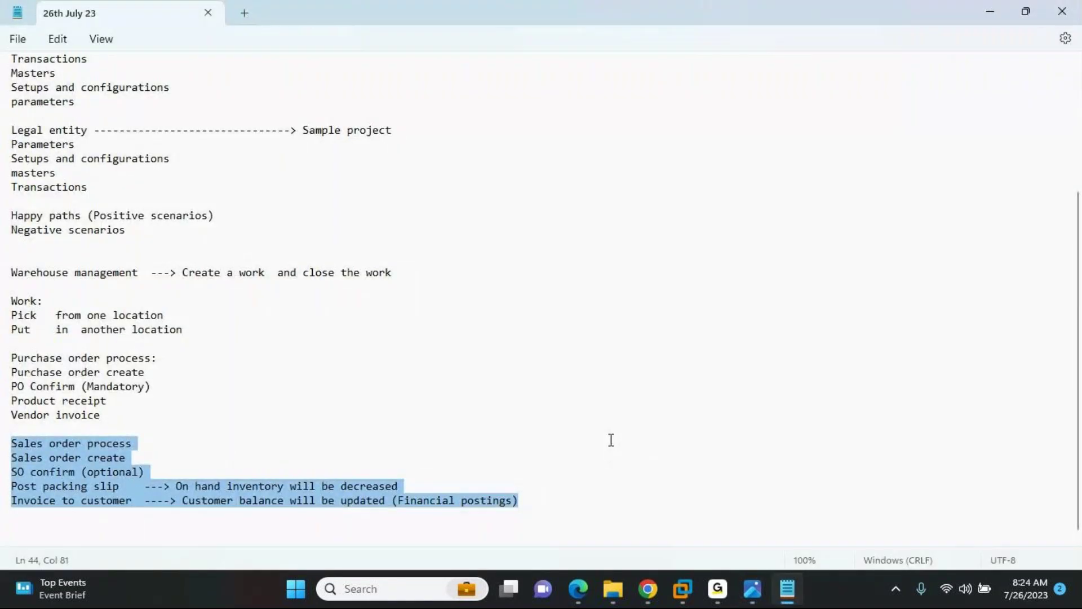
Switch back to Finance and Operations and create another sales order for the customer Radha enterprises with warehouse 11
{"action": "key", "text": "alt+Tab"}
{"action": "key", "text": "Tab"}
{"action": "key", "text": "alt+Tab"}
{"action": "key", "text": "alt+Tab"}
{"action": "key", "text": "alt+Tab"}
{"action": "key", "text": "alt+Tab"}
{"action": "key", "text": "alt+Tab"}
{"action": "key", "text": "alt+Tab"}
{"action": "key", "text": "alt+Tab"}
{"action": "key", "text": "alt+Tab"}
{"action": "key", "text": "alt+Tab"}
{"action": "key", "text": "alt+Tab"}
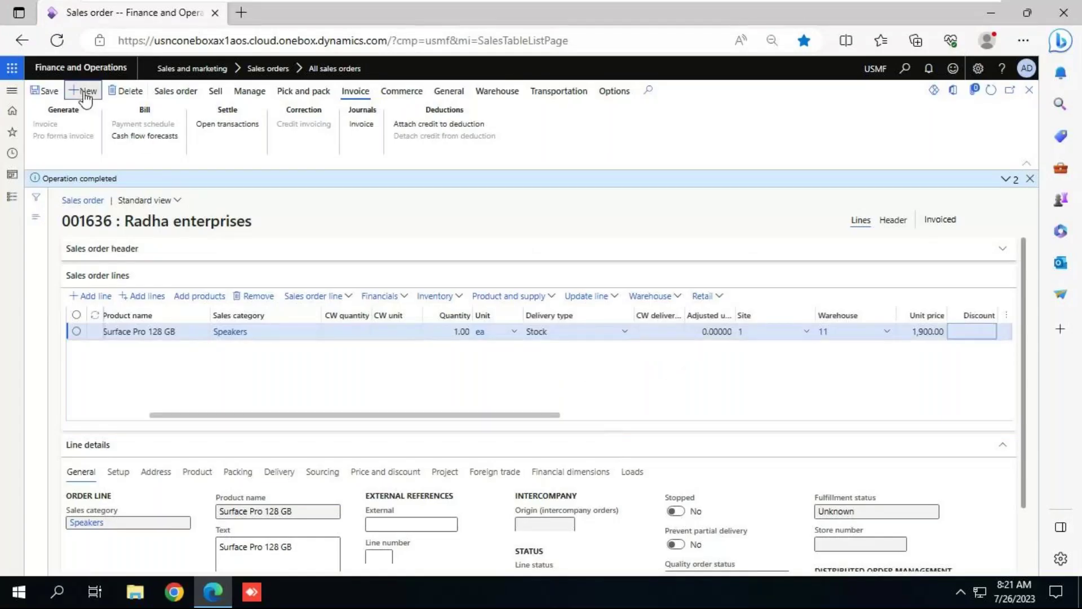
{"action": "left_click", "coordinate": [85, 92]}
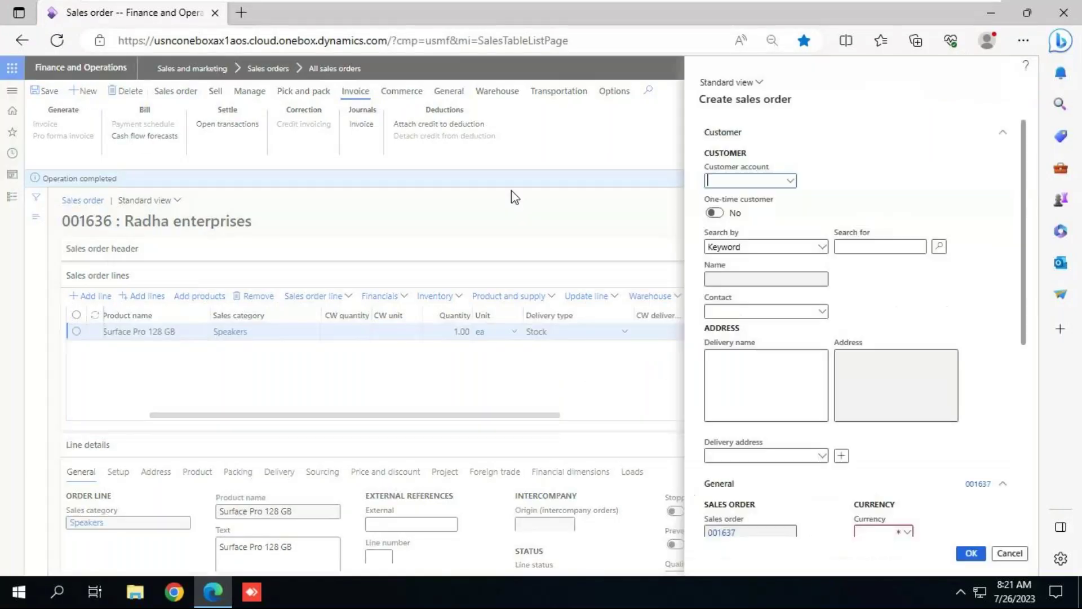
{"action": "left_click", "coordinate": [790, 181]}
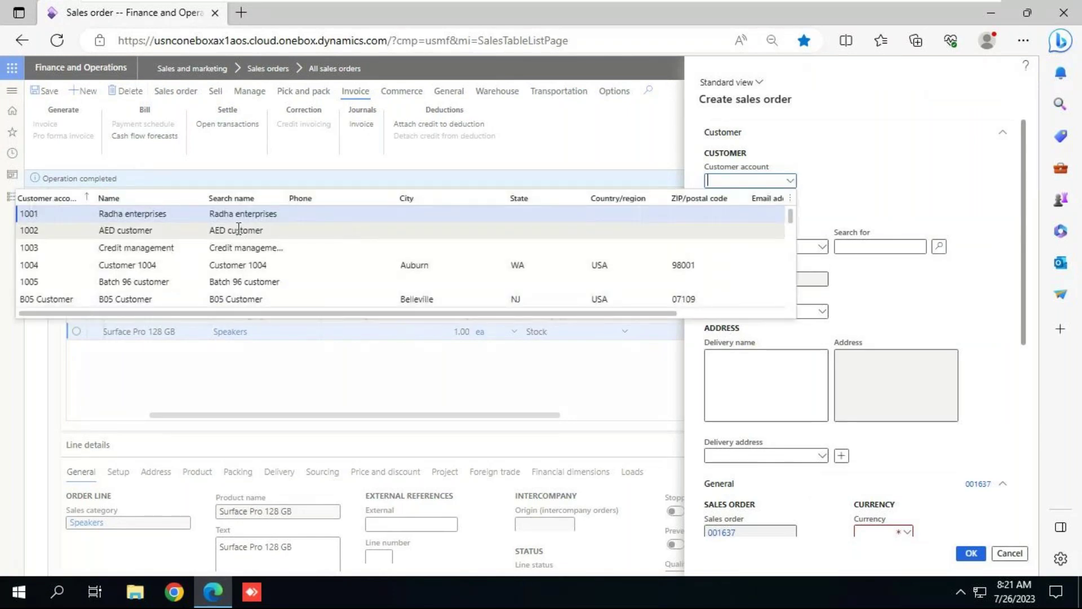
{"action": "left_click", "coordinate": [44, 213]}
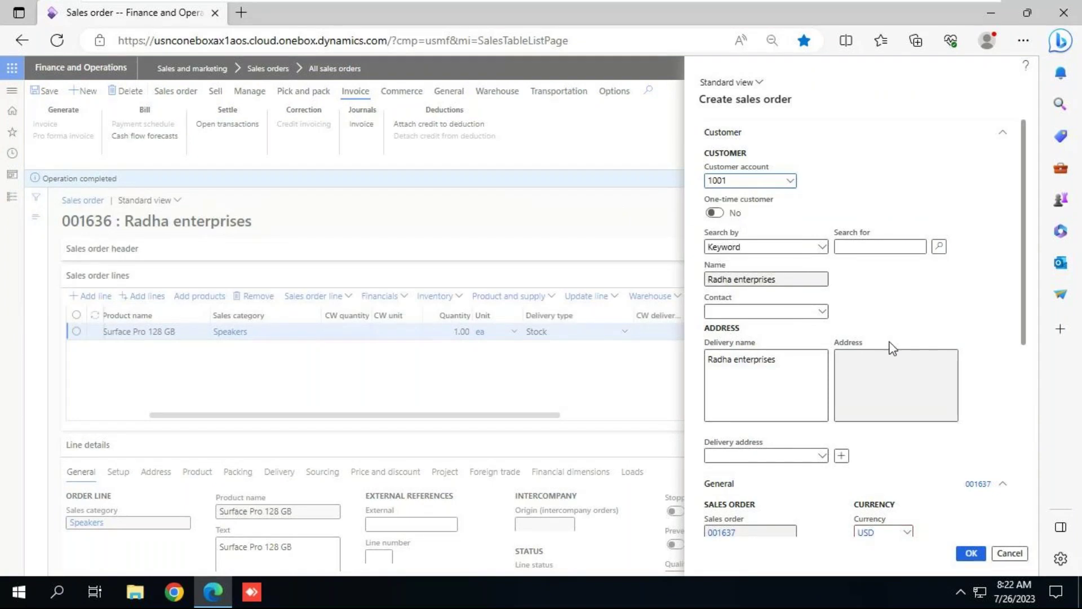
{"action": "left_click_drag", "start_coordinate": [1021, 265], "coordinate": [1029, 345]}
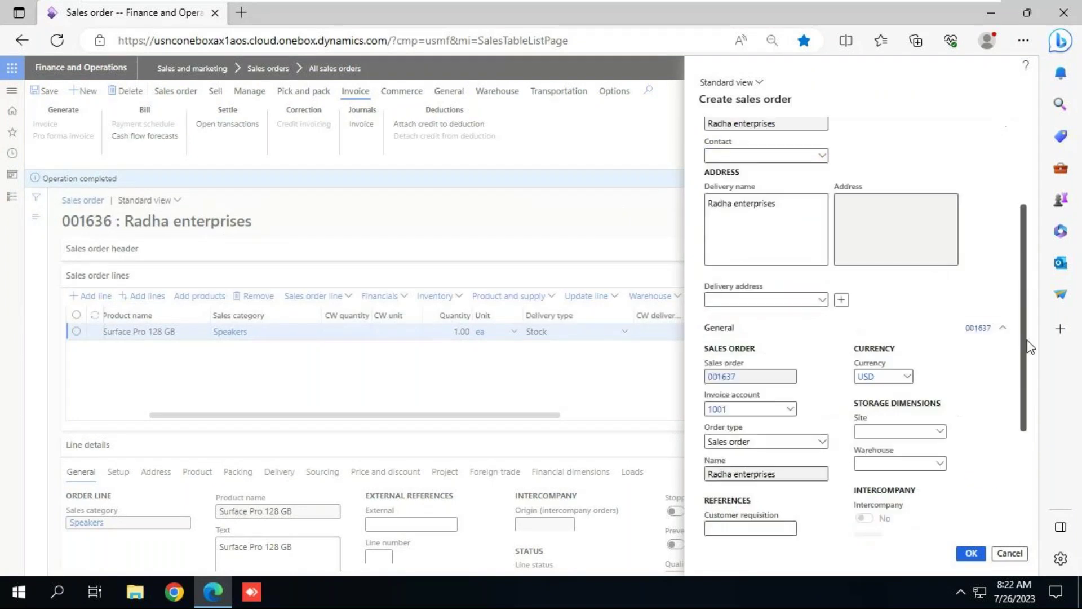
{"action": "scroll", "coordinate": [1029, 346], "scroll_direction": "down", "scroll_amount": 1}
{"action": "left_click", "coordinate": [873, 395]}
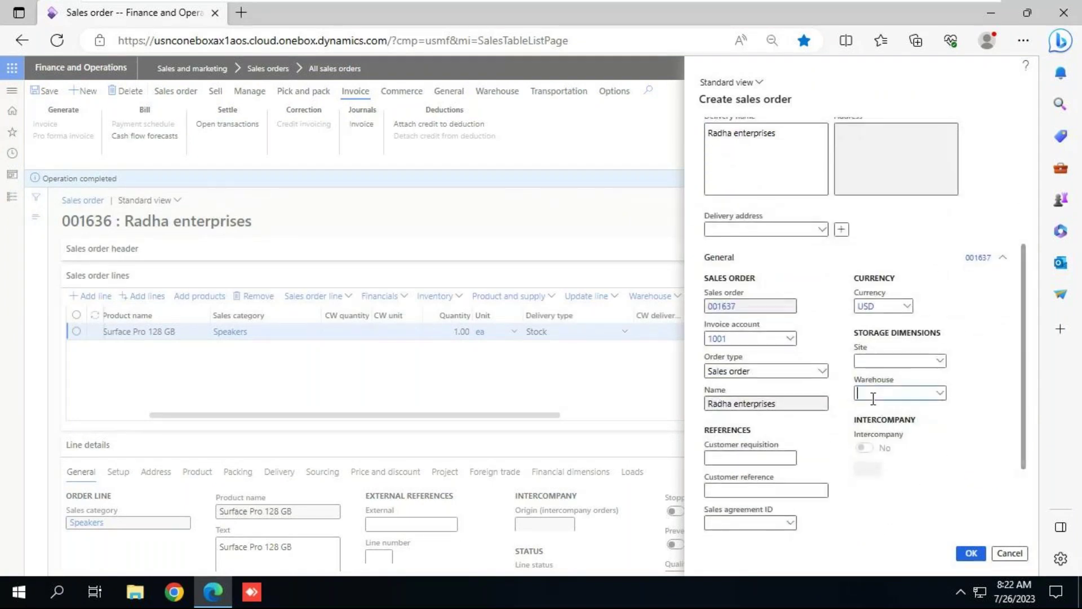
{"action": "type", "text": "11"}
{"action": "key", "text": "Tab"}
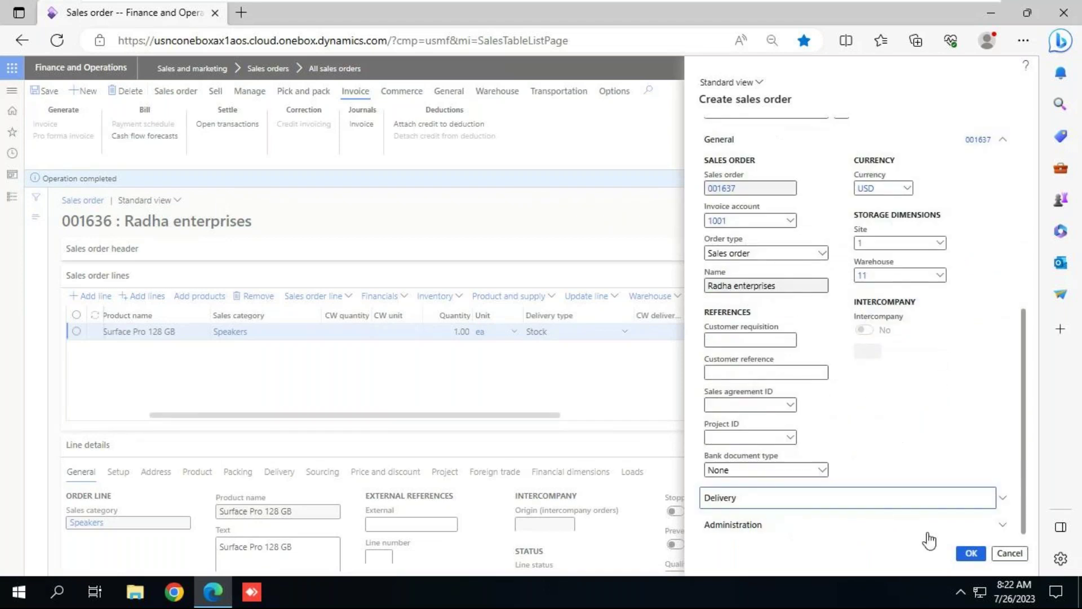
{"action": "left_click", "coordinate": [971, 554]}
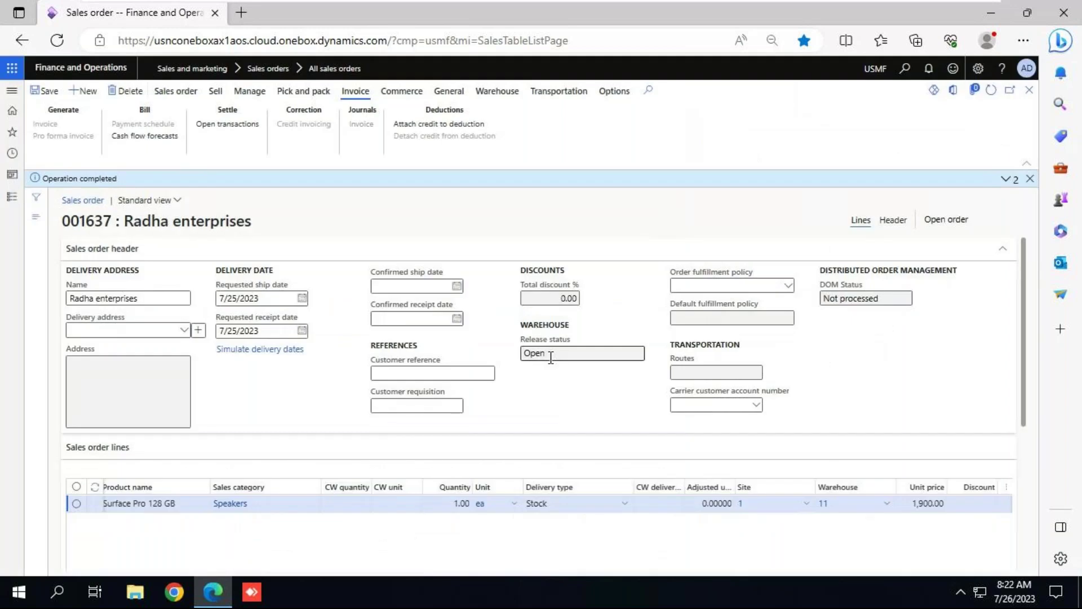
Set the sales order line's item to A0001, HDMI 6' Cables
{"action": "left_click", "coordinate": [178, 505]}
{"action": "left_click", "coordinate": [177, 506]}
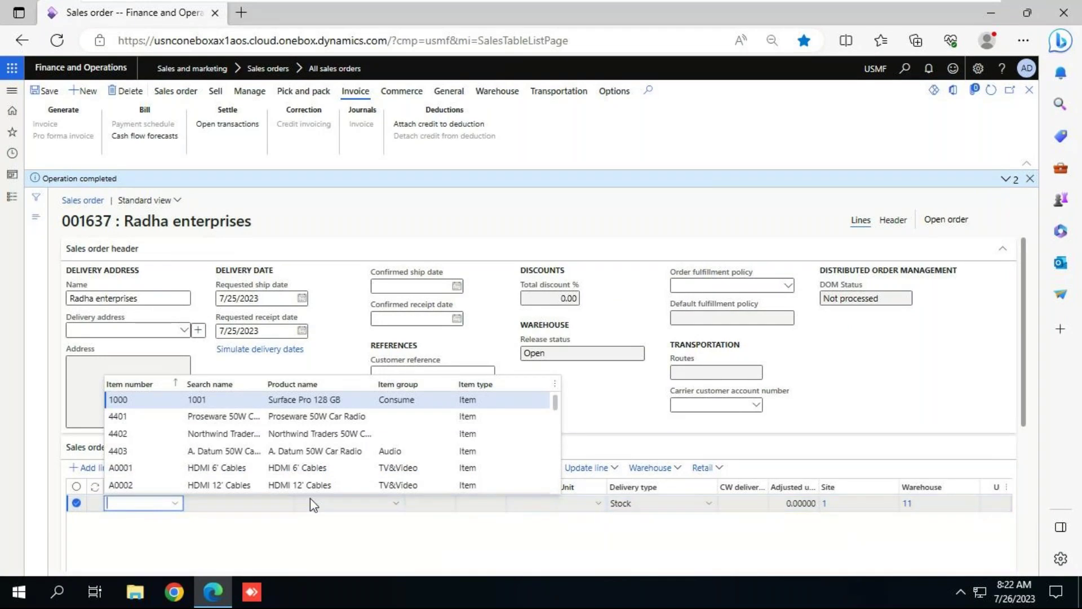
{"action": "left_click", "coordinate": [145, 469]}
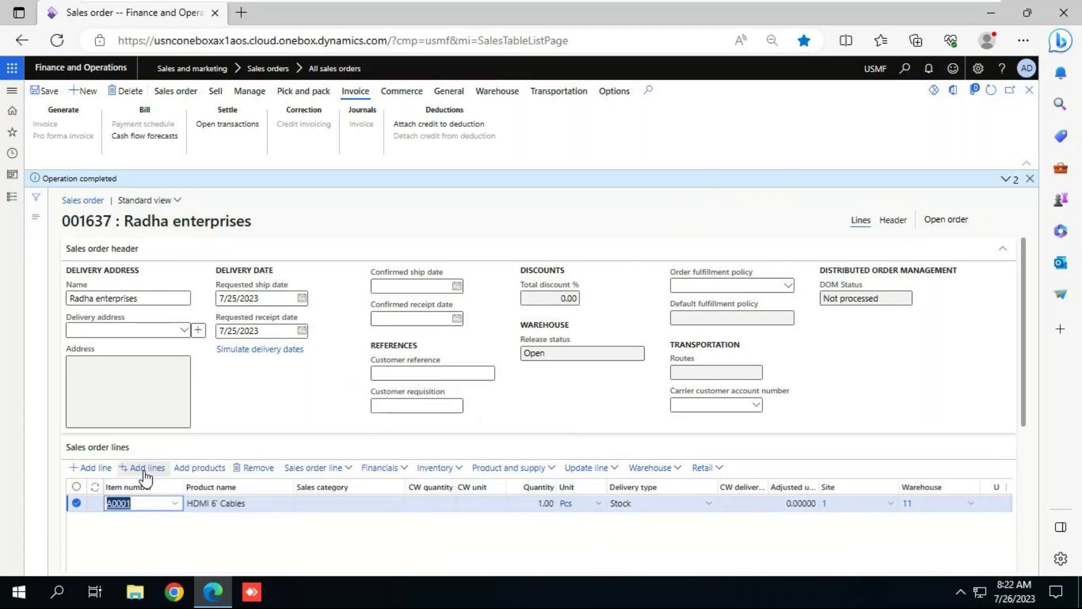
Set the HDMI 6' Cables line's site to 2 and its warehouse to 24
{"action": "key", "text": "Tab"}
{"action": "key", "text": "Tab"}
{"action": "key", "text": "Tab"}
{"action": "key", "text": "Tab"}
{"action": "key", "text": "Tab"}
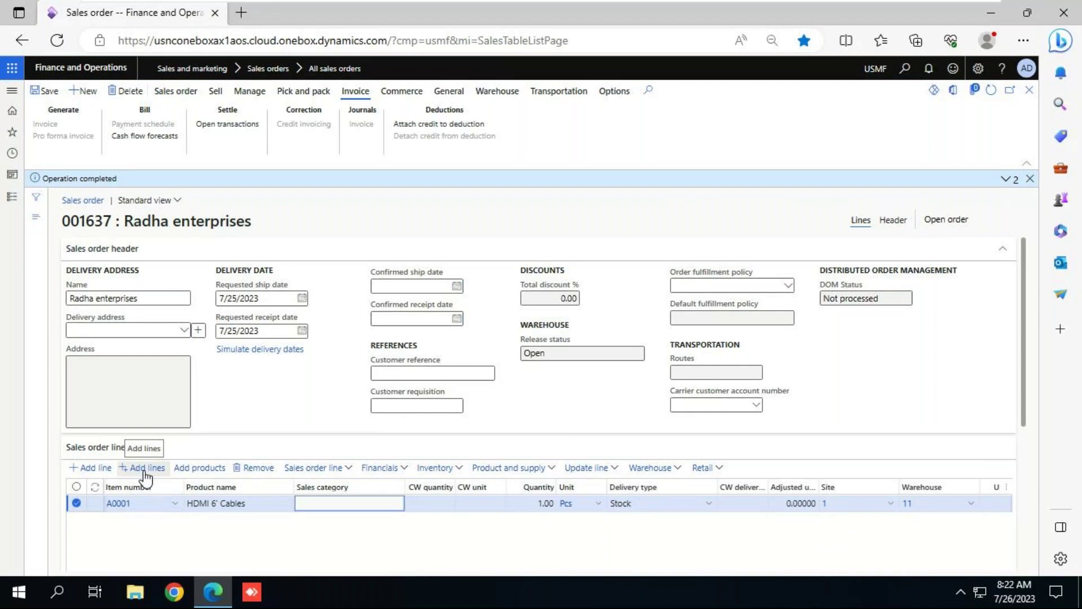
{"action": "key", "text": "Tab"}
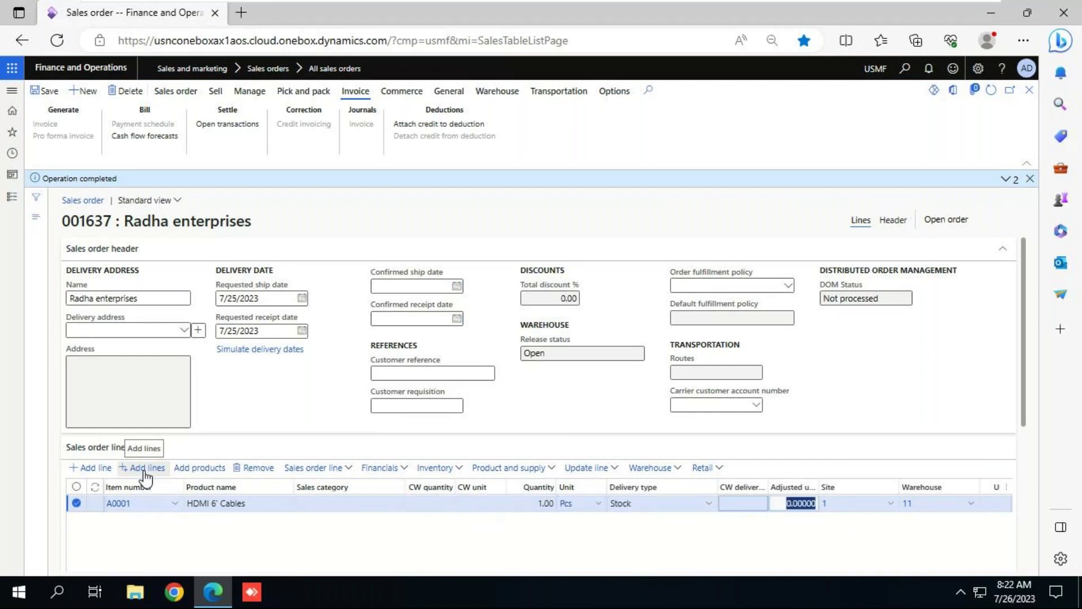
{"action": "key", "text": "Tab"}
{"action": "type", "text": "2"}
{"action": "key", "text": "Tab"}
{"action": "type", "text": "24"}
{"action": "key", "text": "Tab"}
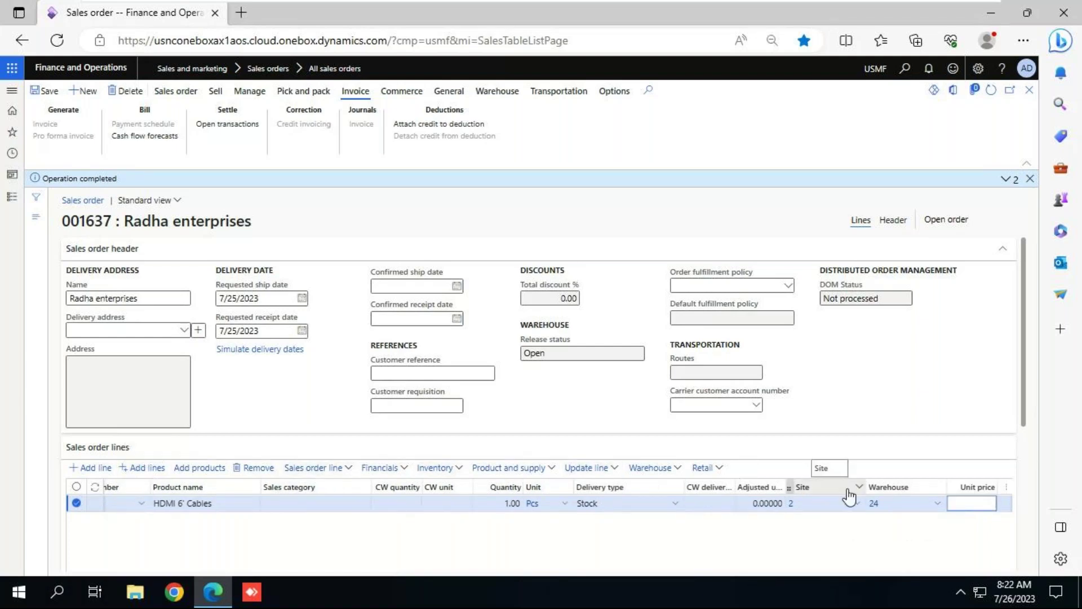
Set the HDMI 6' Cables line's unit price to 200 and save the sales order
{"action": "type", "text": "2"}
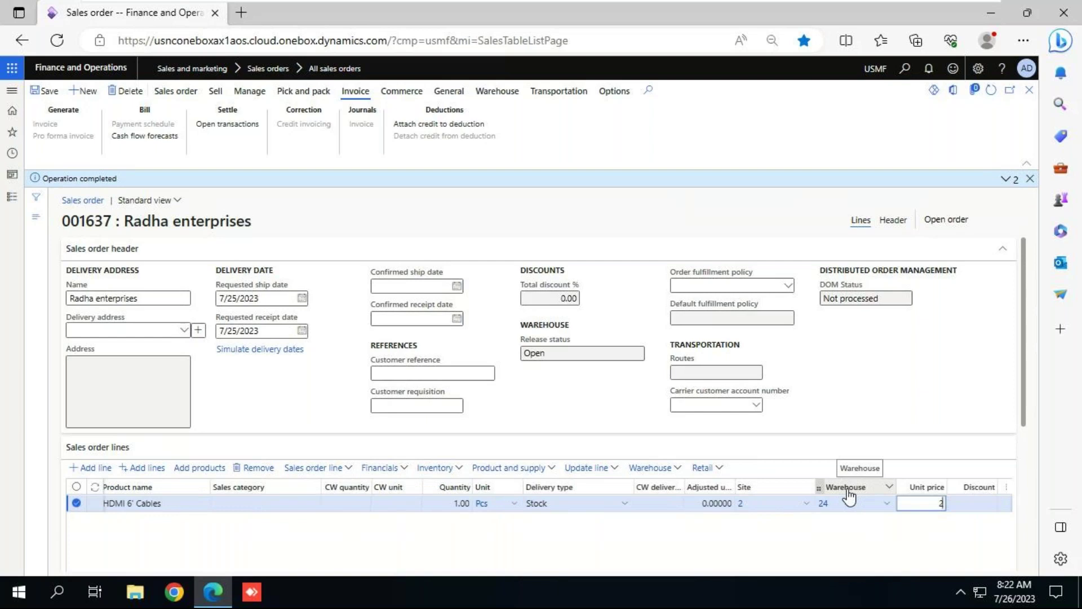
{"action": "type", "text": "00"}
{"action": "key", "text": "Tab"}
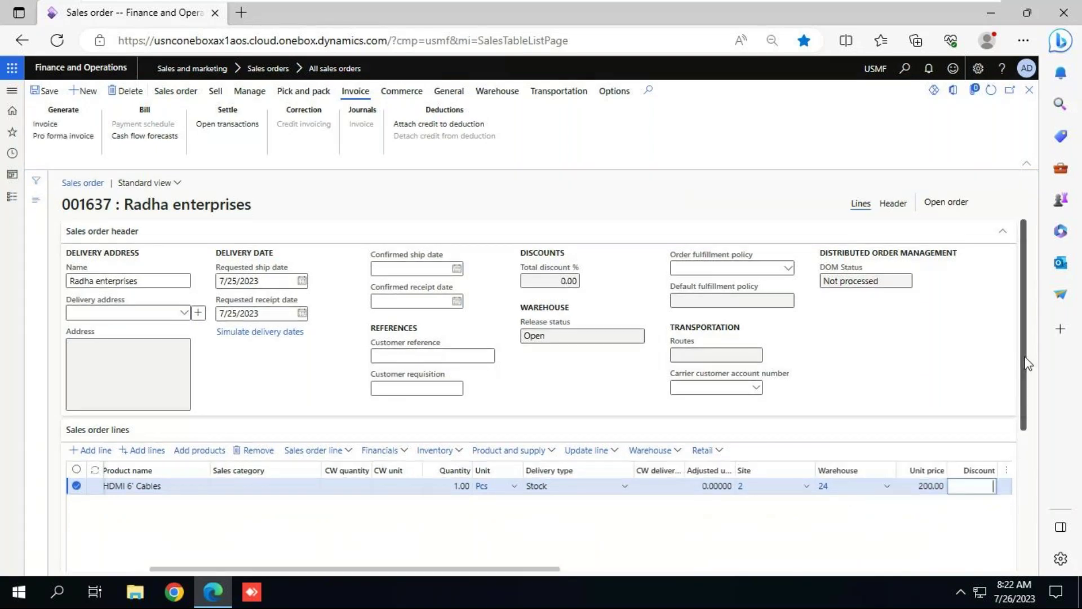
{"action": "left_click_drag", "start_coordinate": [1026, 360], "coordinate": [1030, 488]}
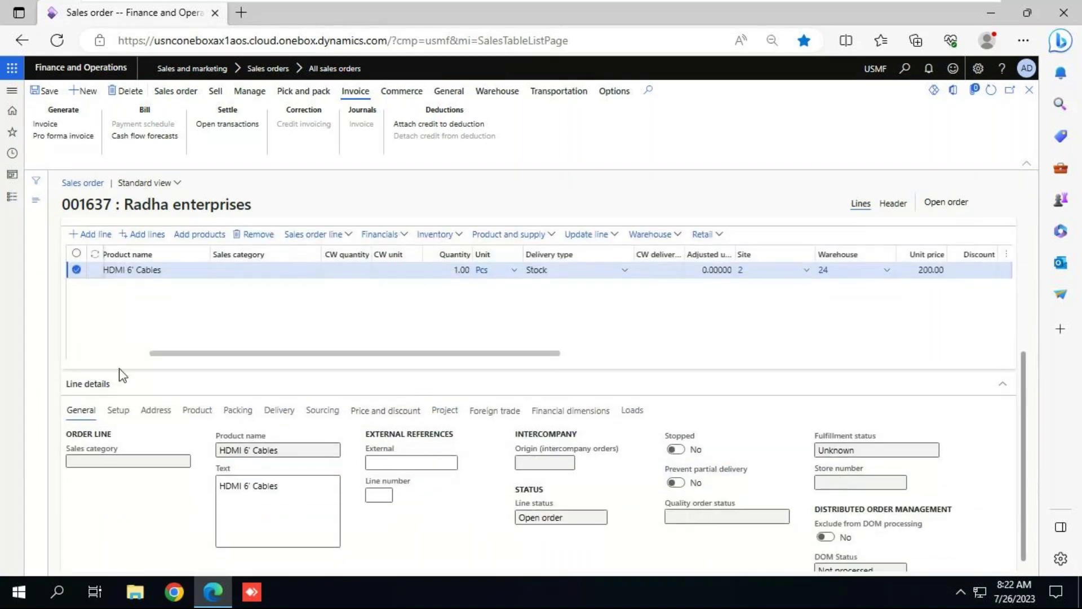
{"action": "left_click", "coordinate": [95, 355]}
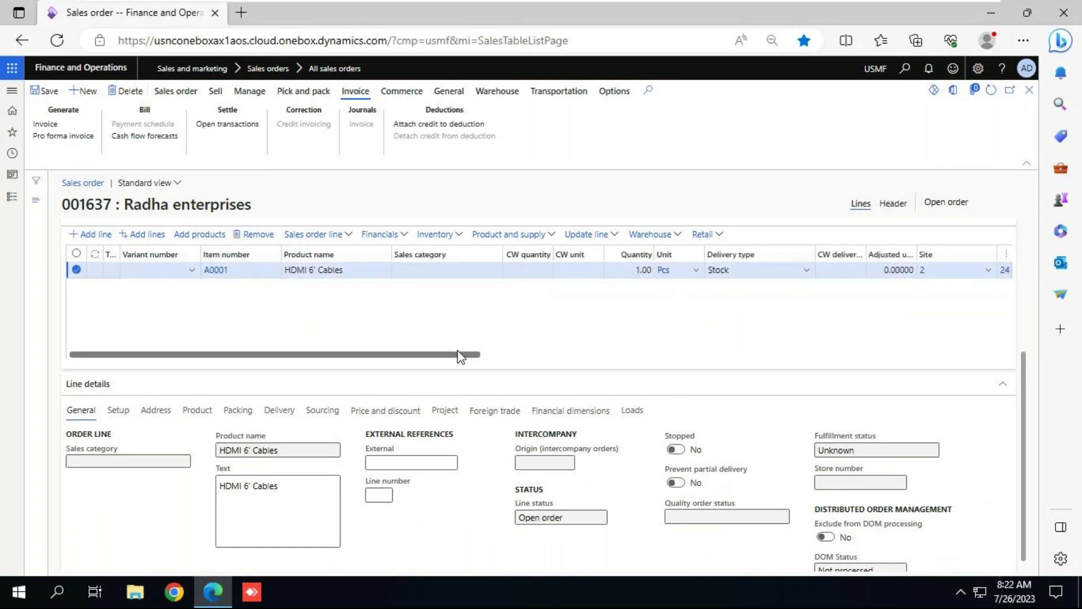
{"action": "left_click_drag", "start_coordinate": [458, 354], "coordinate": [555, 355]}
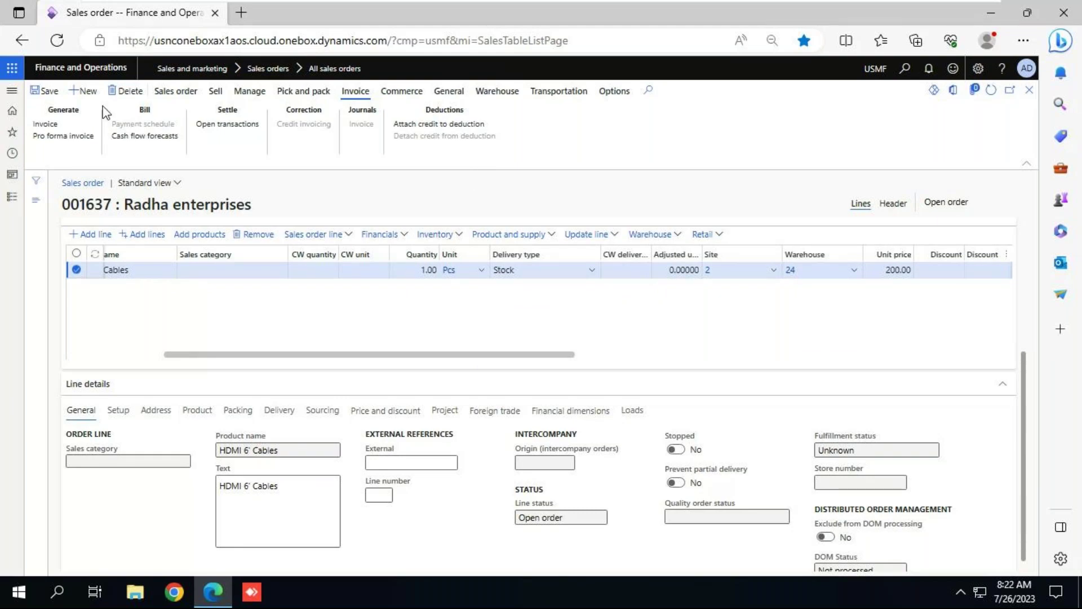
{"action": "left_click", "coordinate": [48, 91]}
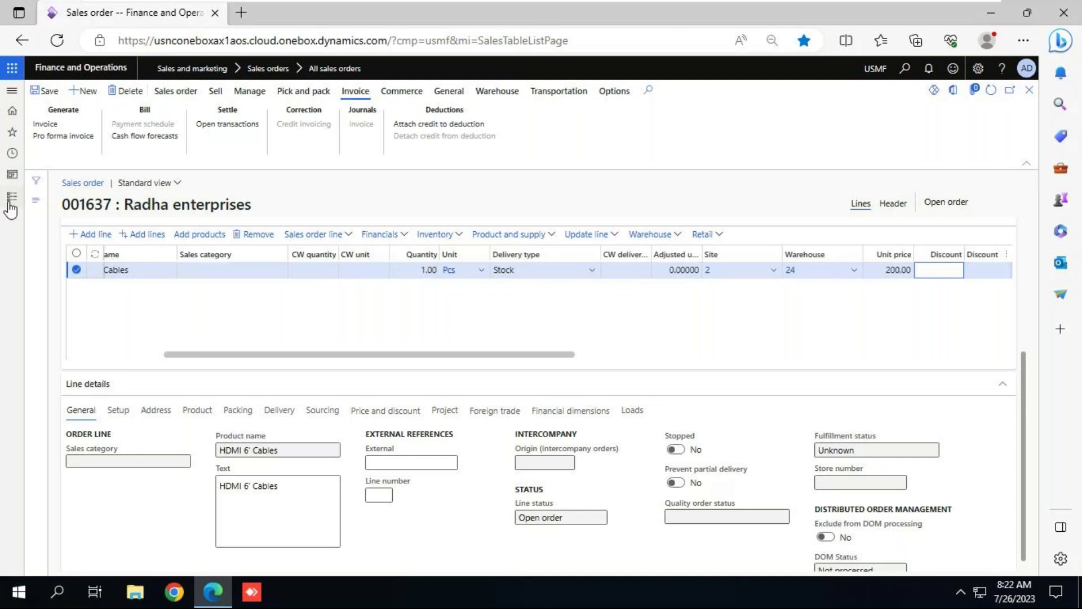
Try to post the sales order's packing slip for quantity All without printing it
{"action": "left_click", "coordinate": [120, 354]}
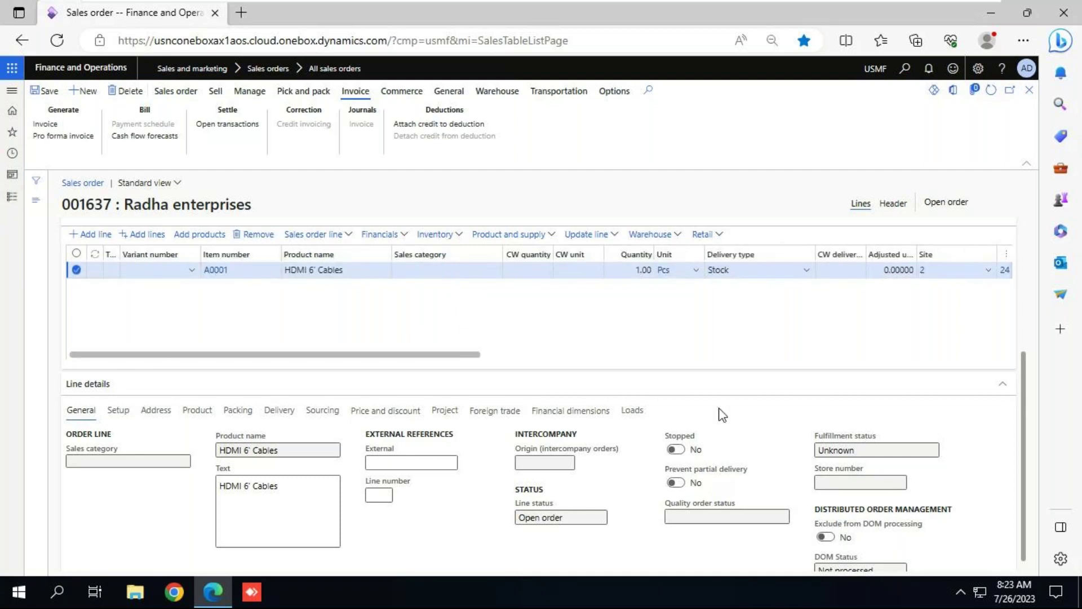
{"action": "left_click", "coordinate": [304, 92]}
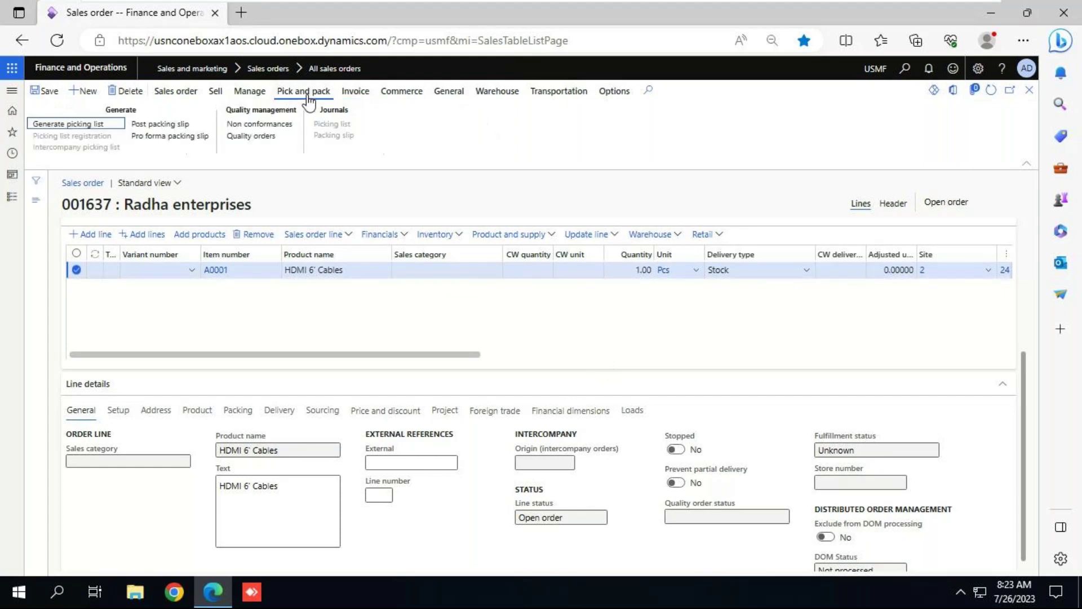
{"action": "left_click", "coordinate": [155, 126]}
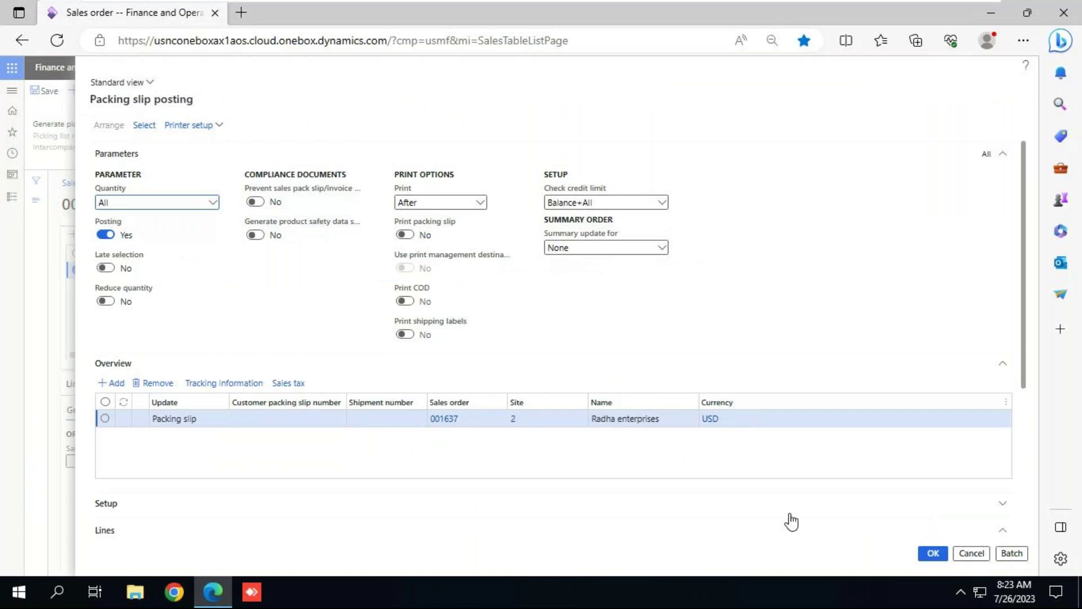
{"action": "left_click", "coordinate": [934, 554]}
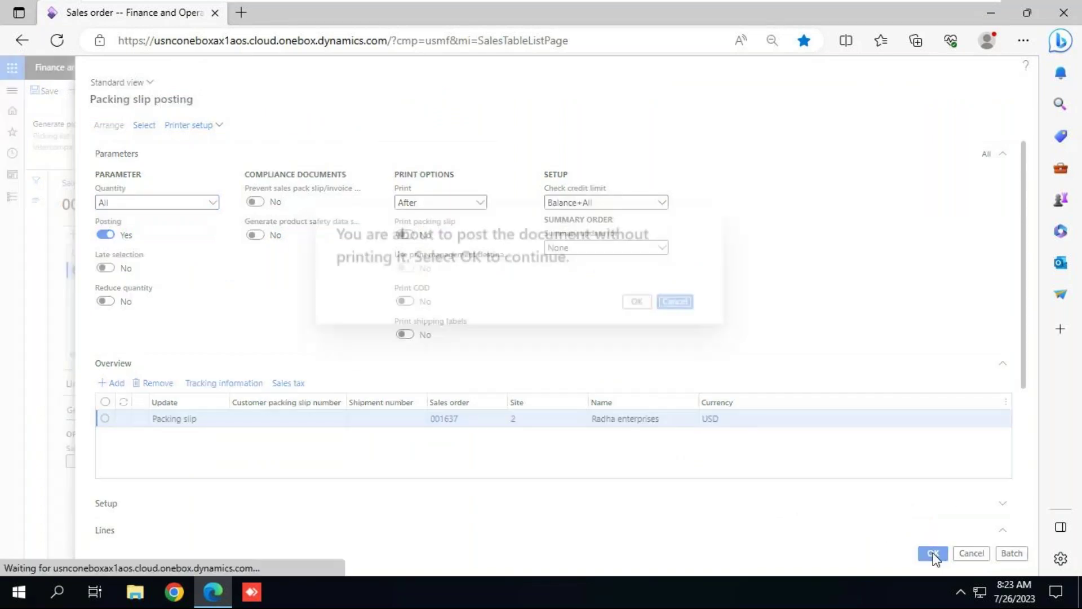
{"action": "left_click", "coordinate": [639, 302]}
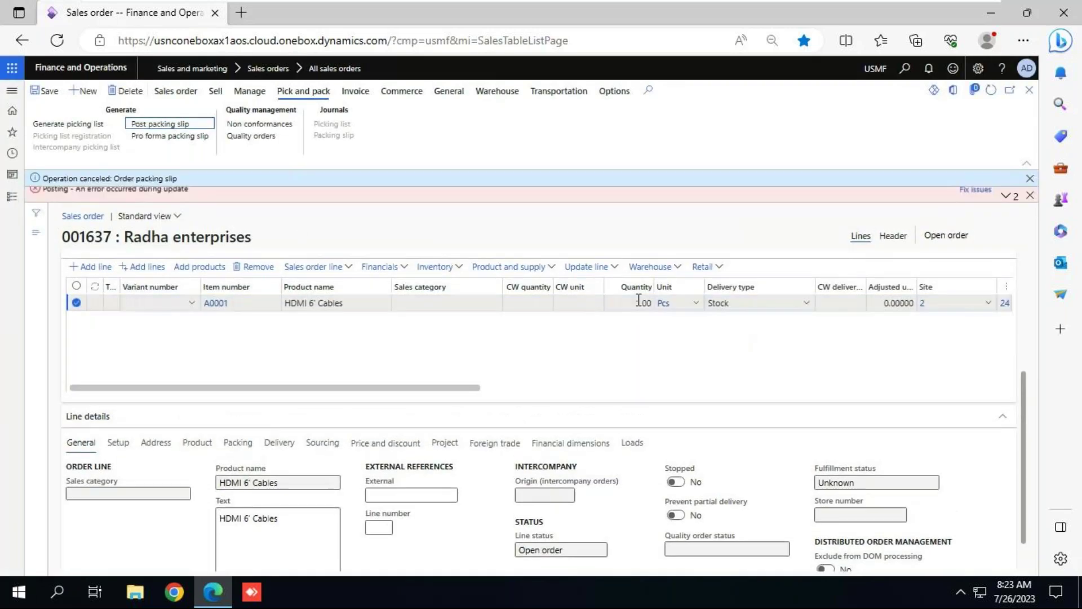
Read the message details of the packing slip posting error and dismiss the notifications
{"action": "left_click", "coordinate": [1005, 198]}
{"action": "left_click", "coordinate": [999, 215]}
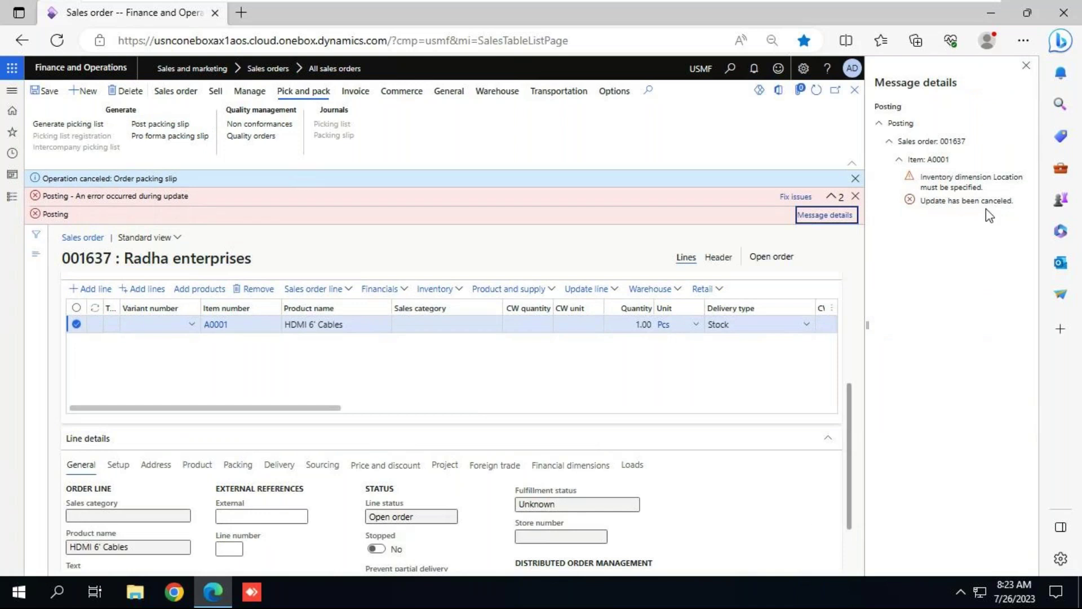
{"action": "left_click", "coordinate": [1025, 65]}
{"action": "left_click", "coordinate": [1031, 196]}
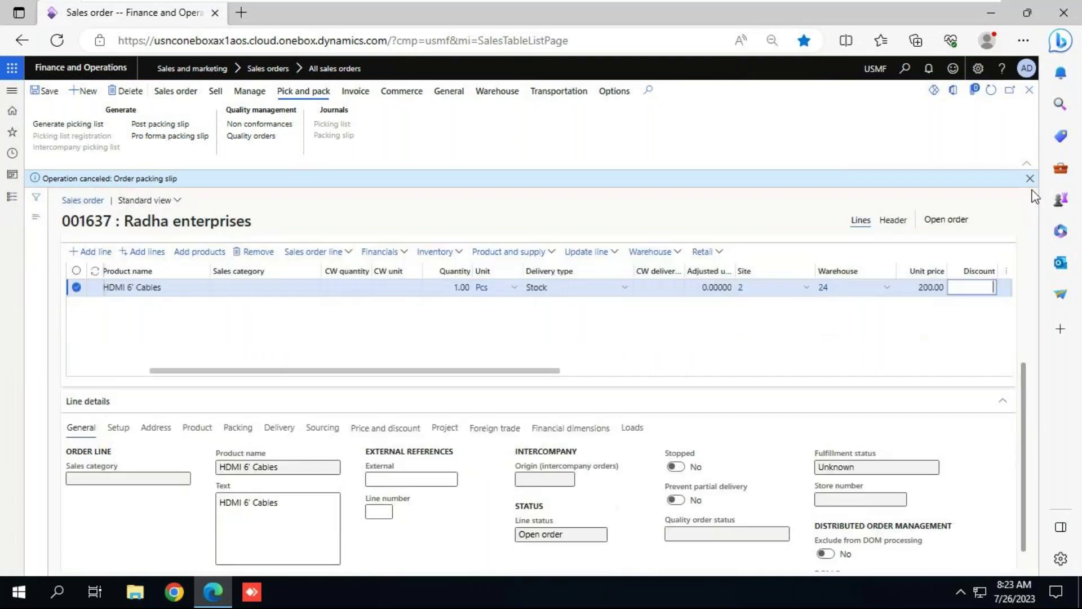
{"action": "left_click", "coordinate": [1030, 178]}
Check the sales order line's columns, then duplicate the sales order browser tab and switch to the copy
{"action": "left_click_drag", "start_coordinate": [361, 354], "coordinate": [224, 357]}
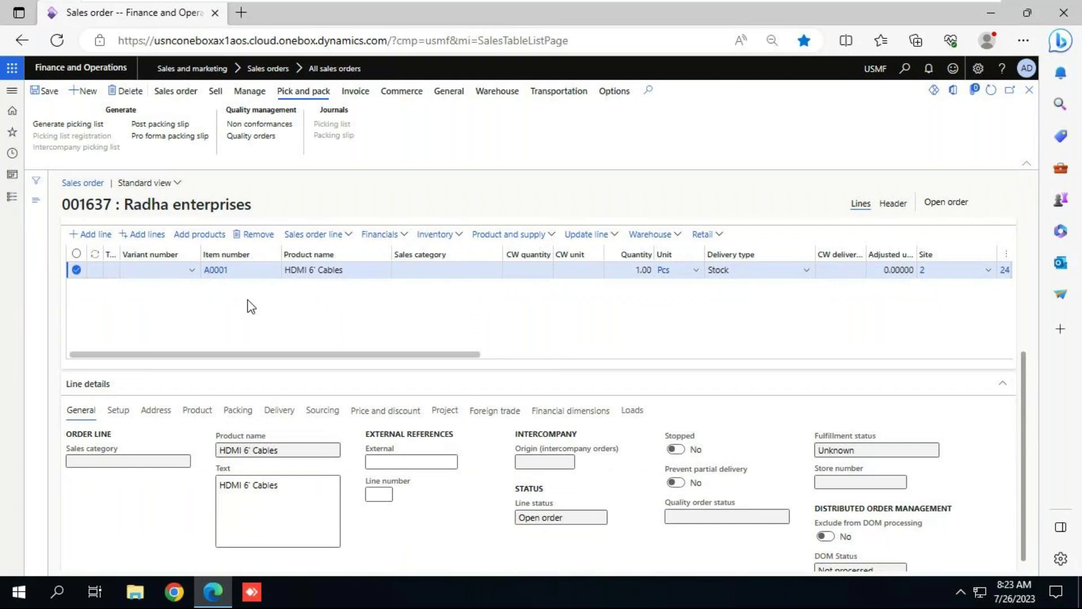
{"action": "left_click_drag", "start_coordinate": [361, 355], "coordinate": [589, 360]}
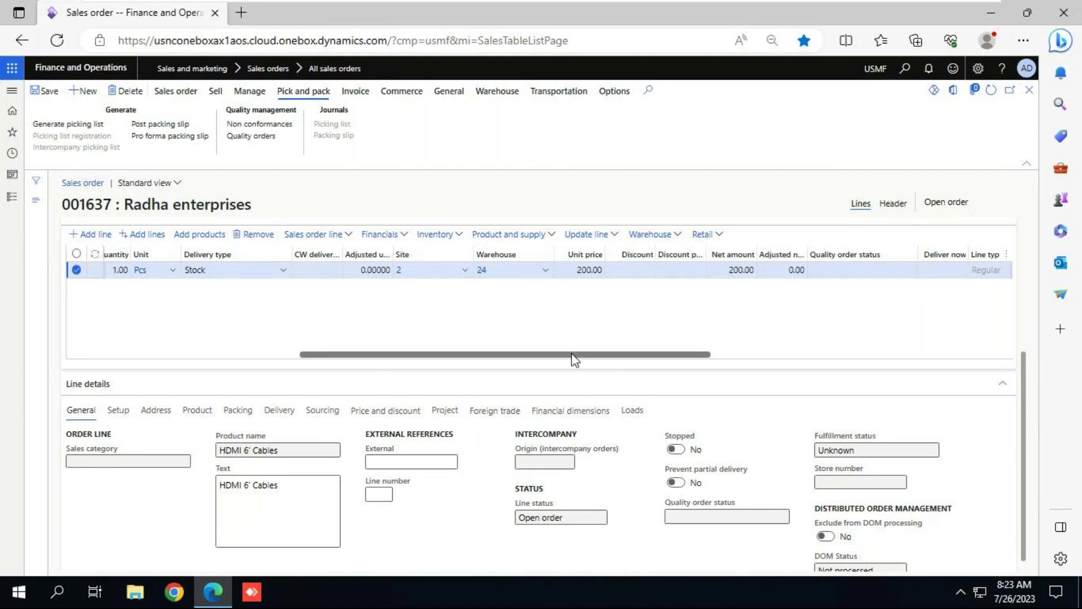
{"action": "left_click", "coordinate": [265, 357]}
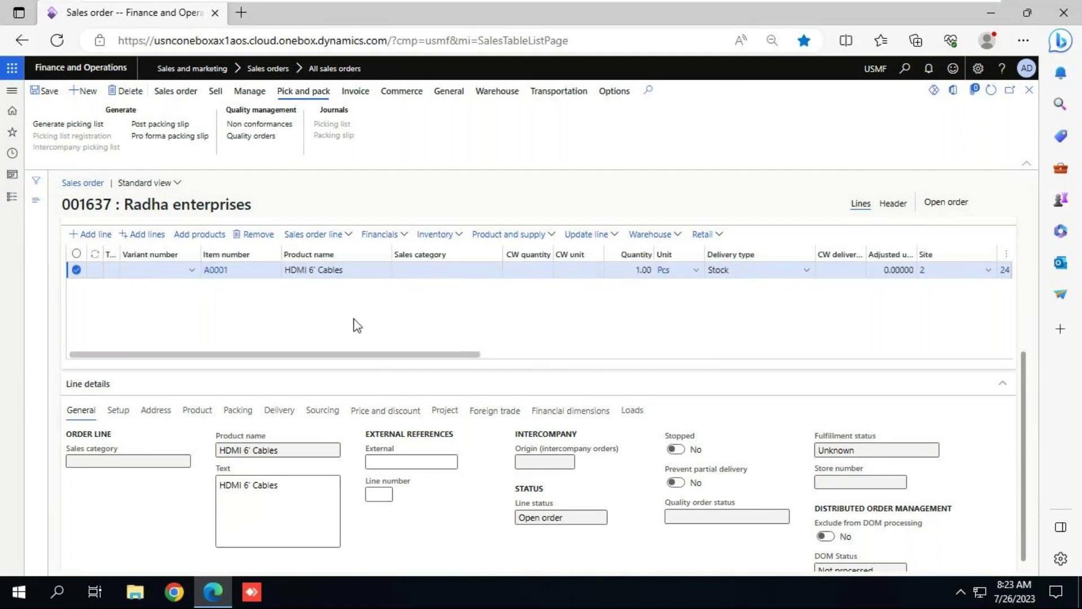
{"action": "right_click", "coordinate": [126, 17]}
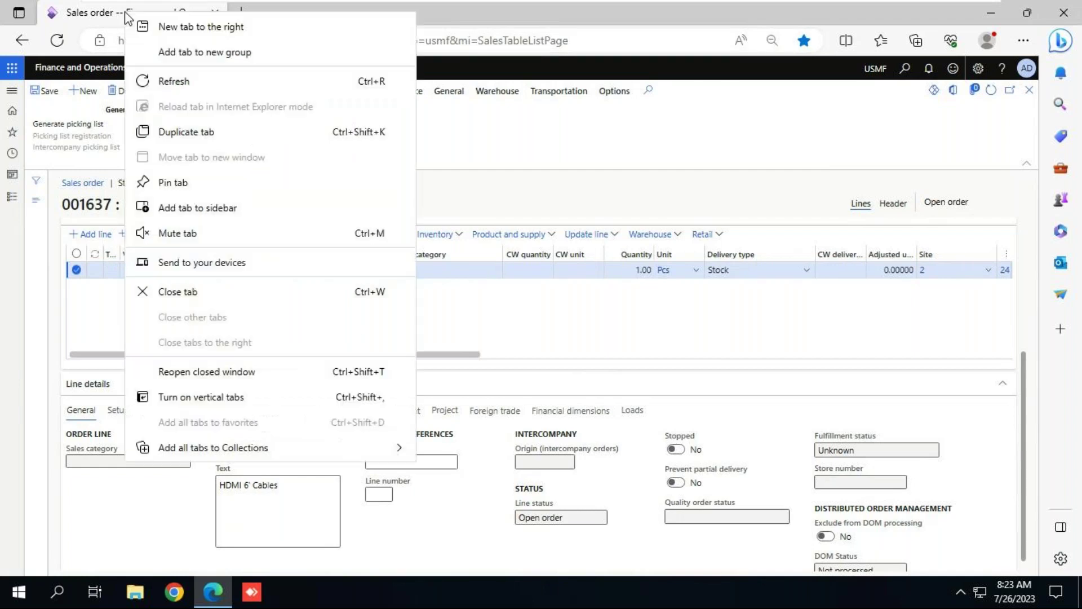
{"action": "left_click", "coordinate": [187, 133]}
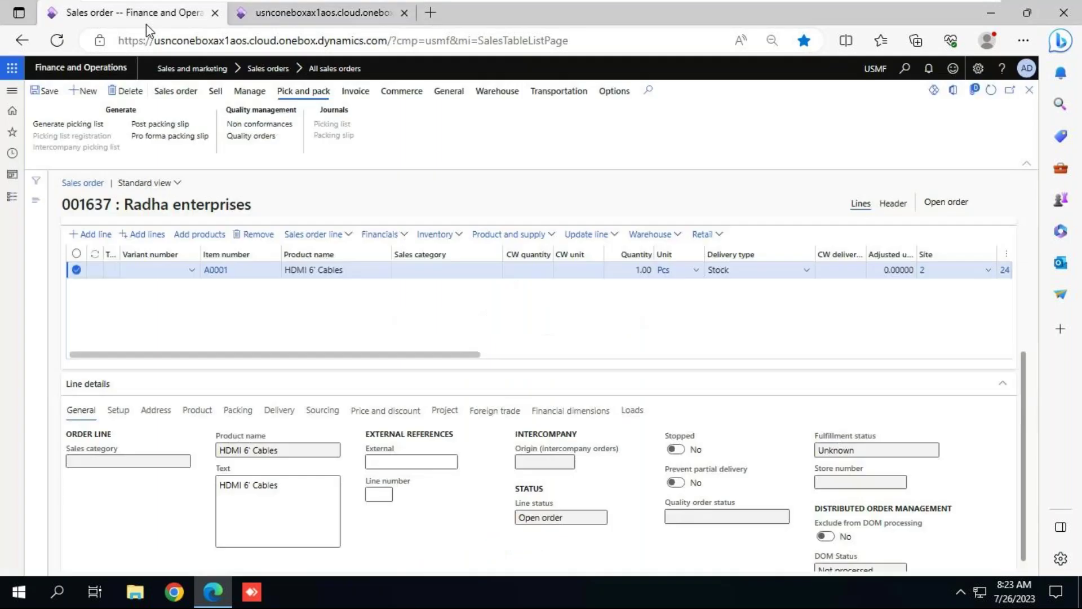
{"action": "left_click", "coordinate": [313, 22]}
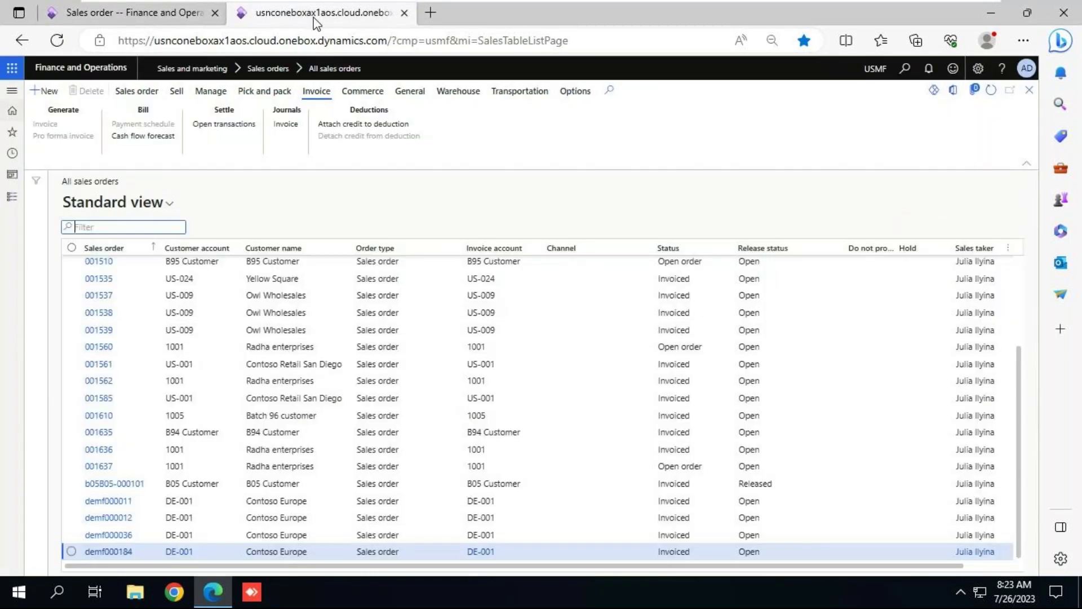
Open the details of released product A0001, HDMI 6' Cables, from Product information management
{"action": "left_click", "coordinate": [12, 196]}
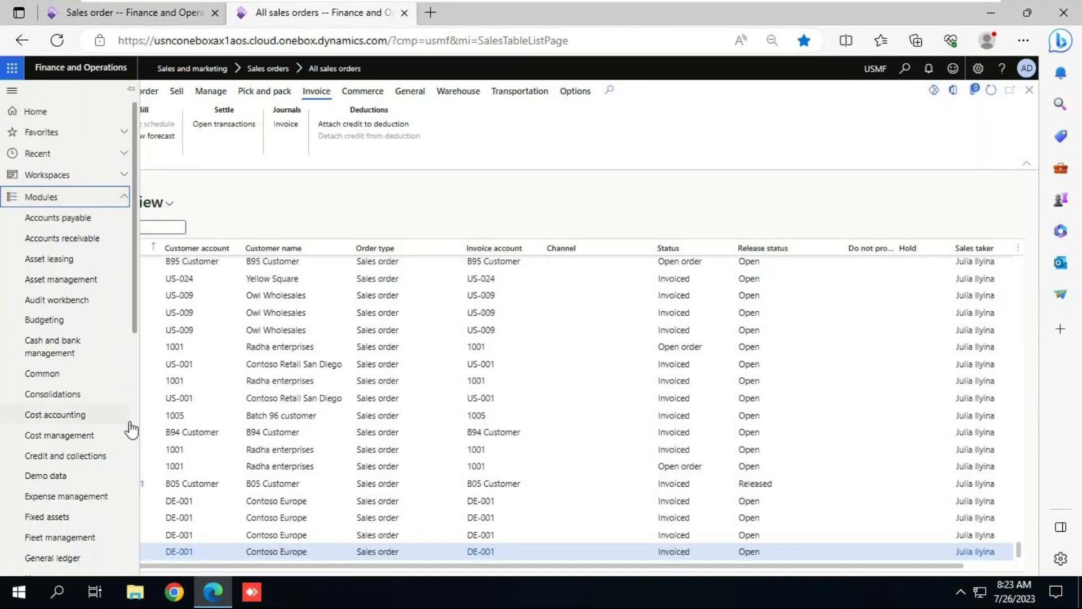
{"action": "scroll", "coordinate": [134, 422], "scroll_direction": "down", "scroll_amount": 5}
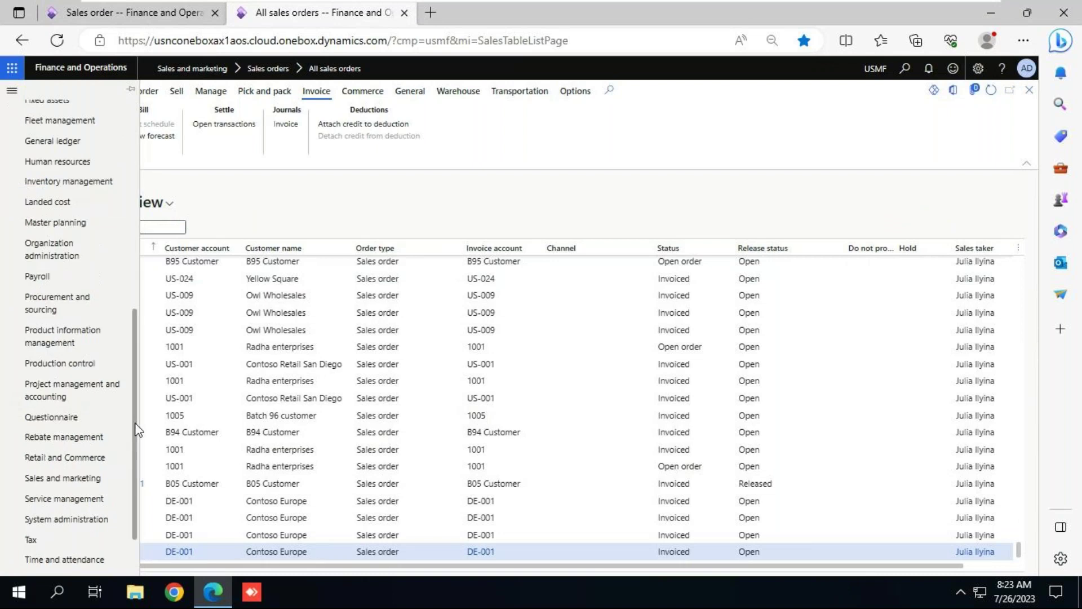
{"action": "left_click", "coordinate": [76, 338]}
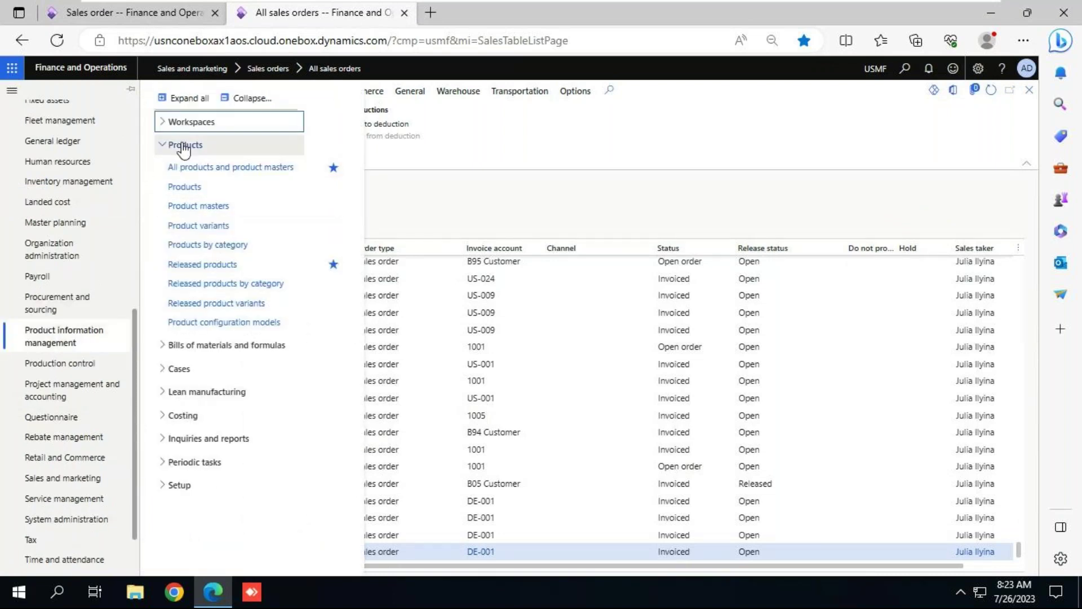
{"action": "left_click", "coordinate": [203, 264]}
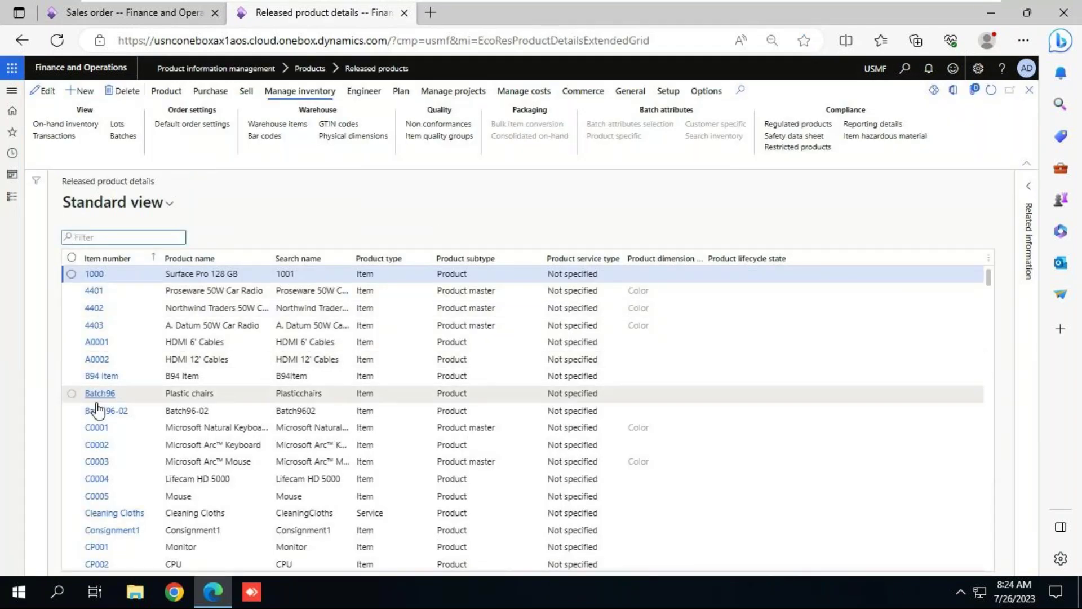
{"action": "left_click", "coordinate": [97, 346]}
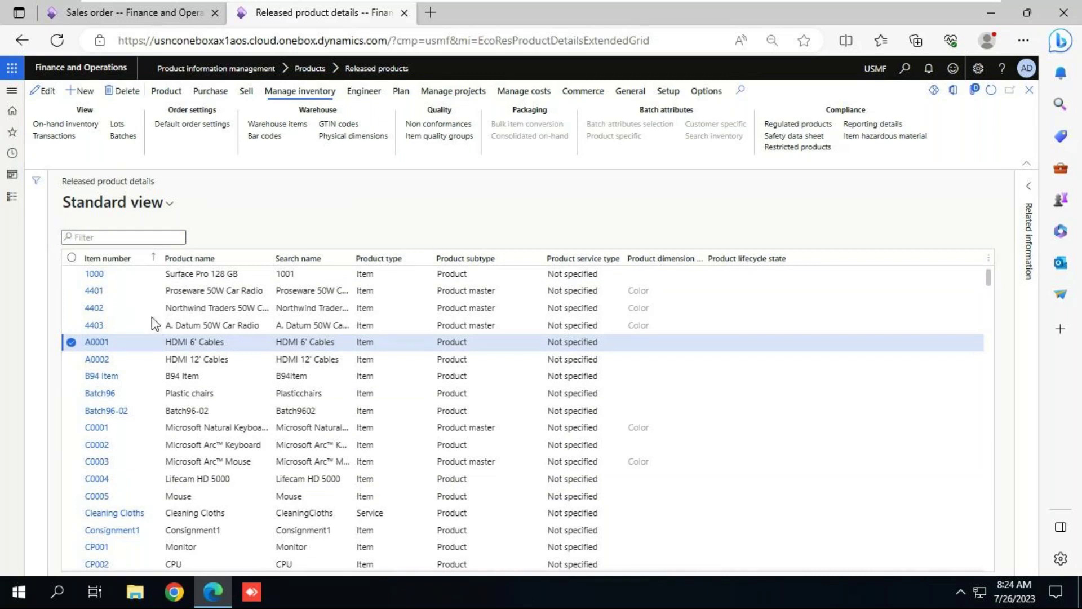
{"action": "left_click", "coordinate": [106, 340]}
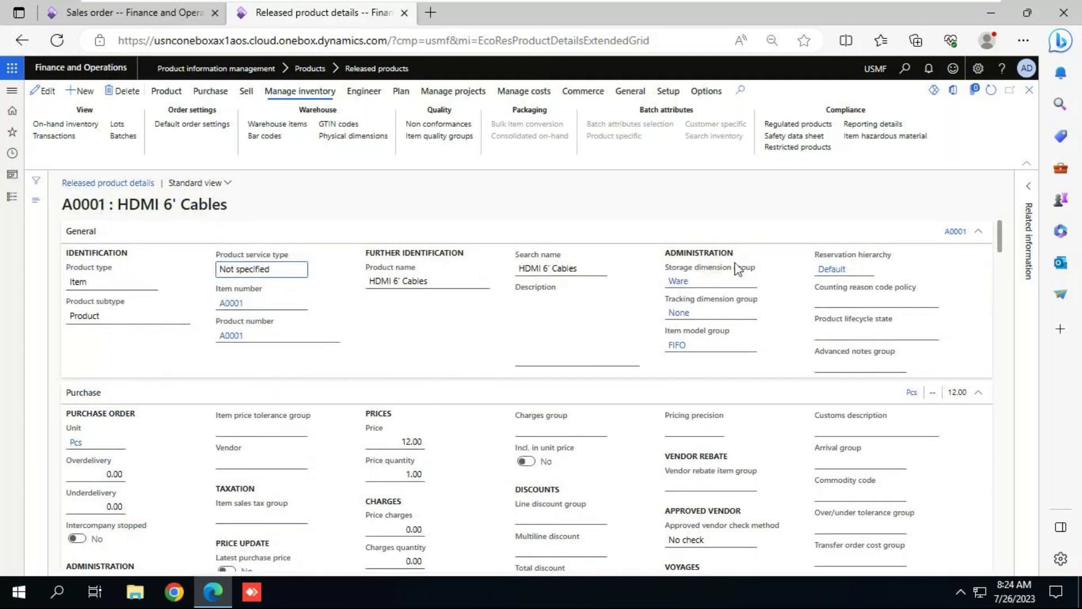
Examine the storage dimensions of the product's Ware storage dimension group and compare them with the sales order line
{"action": "left_click", "coordinate": [680, 281]}
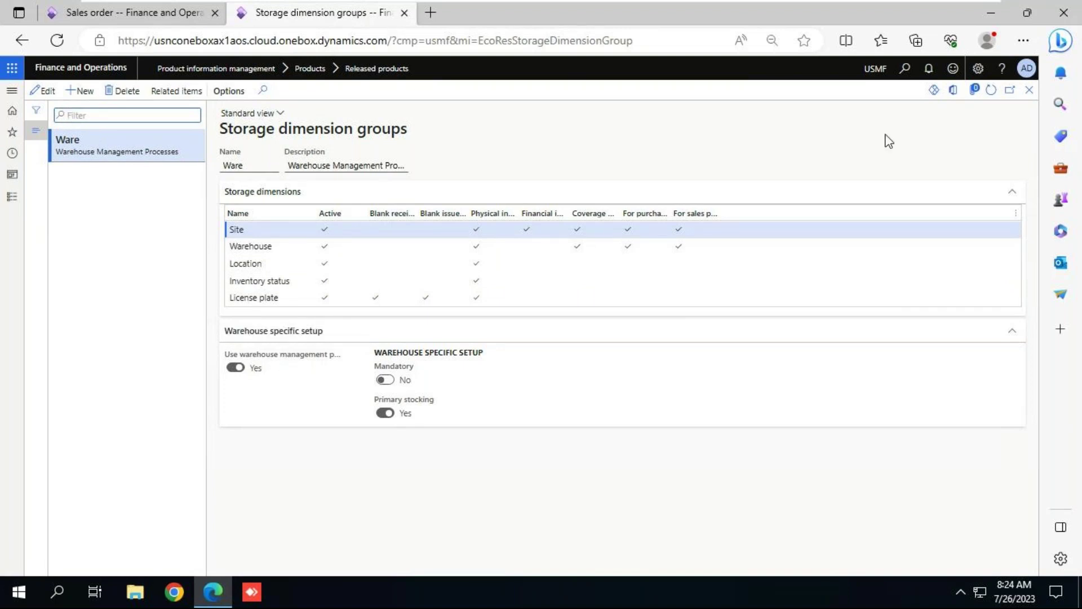
{"action": "left_click", "coordinate": [1028, 92]}
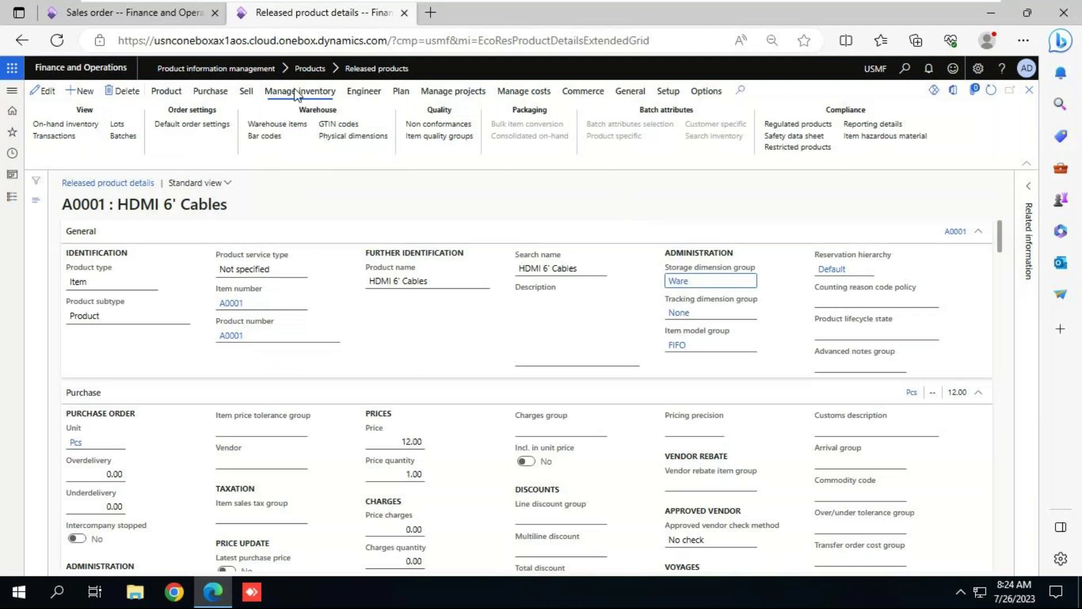
{"action": "left_click", "coordinate": [129, 13]}
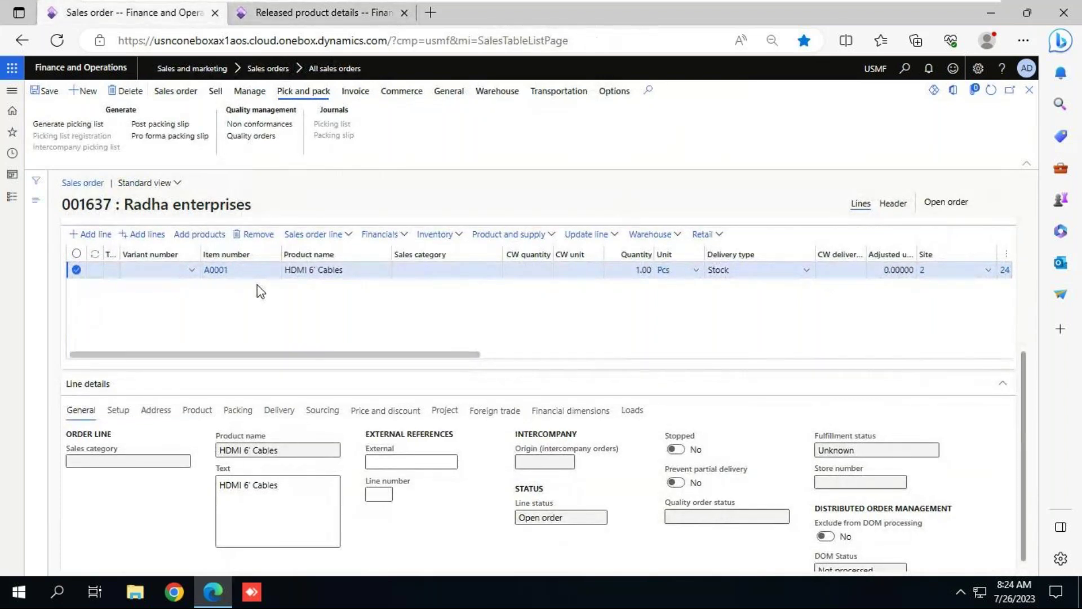
{"action": "left_click", "coordinate": [348, 16]}
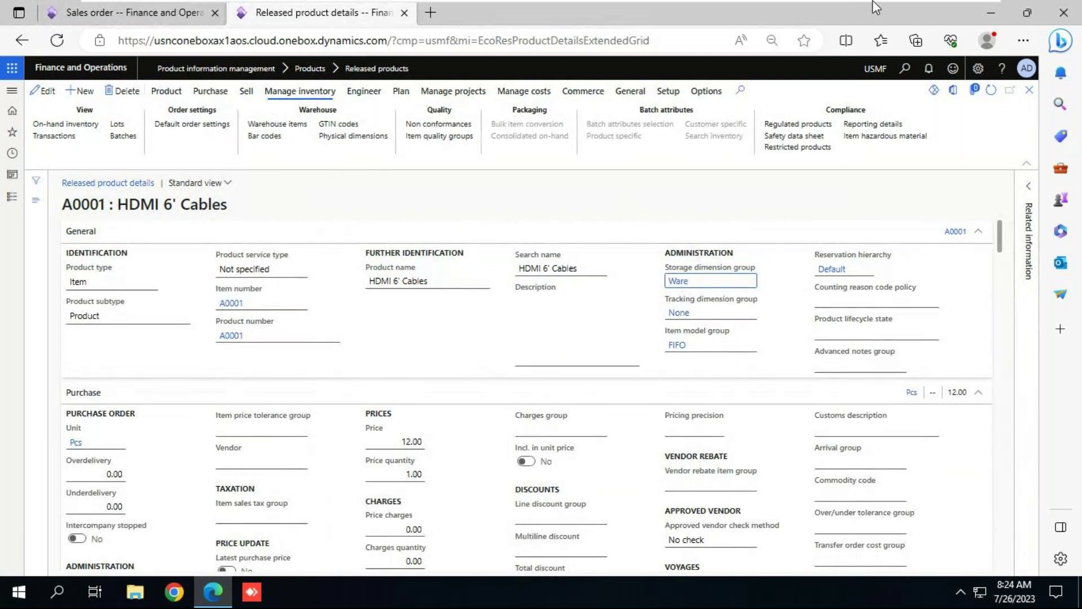
Switch to the 8AM B98 WMS folder in File Explorer
{"action": "key", "text": "alt+Tab"}
{"action": "key", "text": "Tab"}
{"action": "key", "text": "Tab"}
{"action": "key", "text": "Tab"}
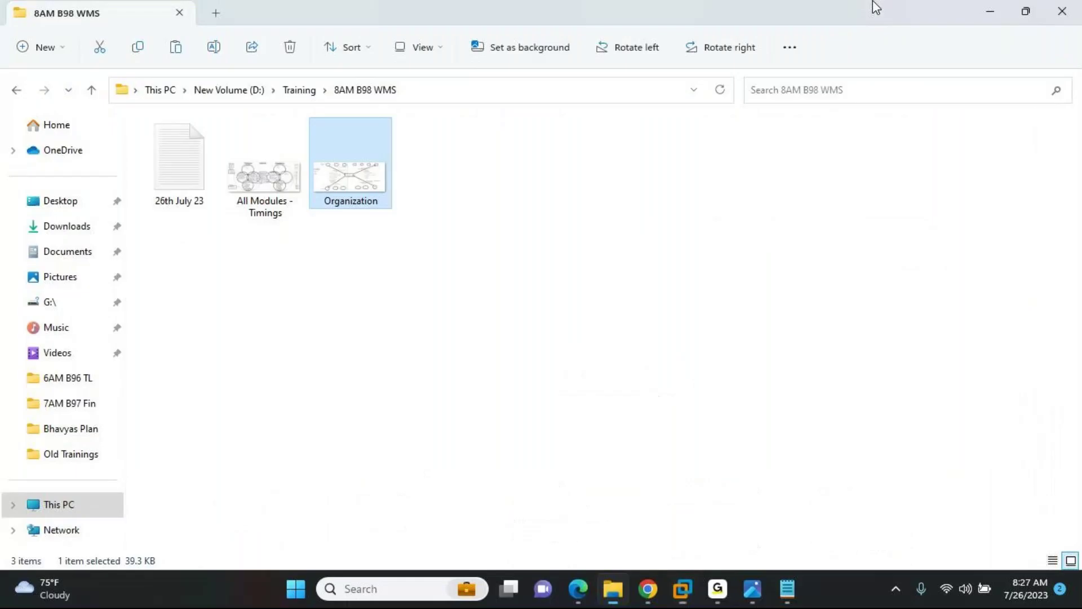
Copy the Item master image from the 6AM B96 TL training folder into the 8AM B98 WMS folder
{"action": "left_click", "coordinate": [300, 90]}
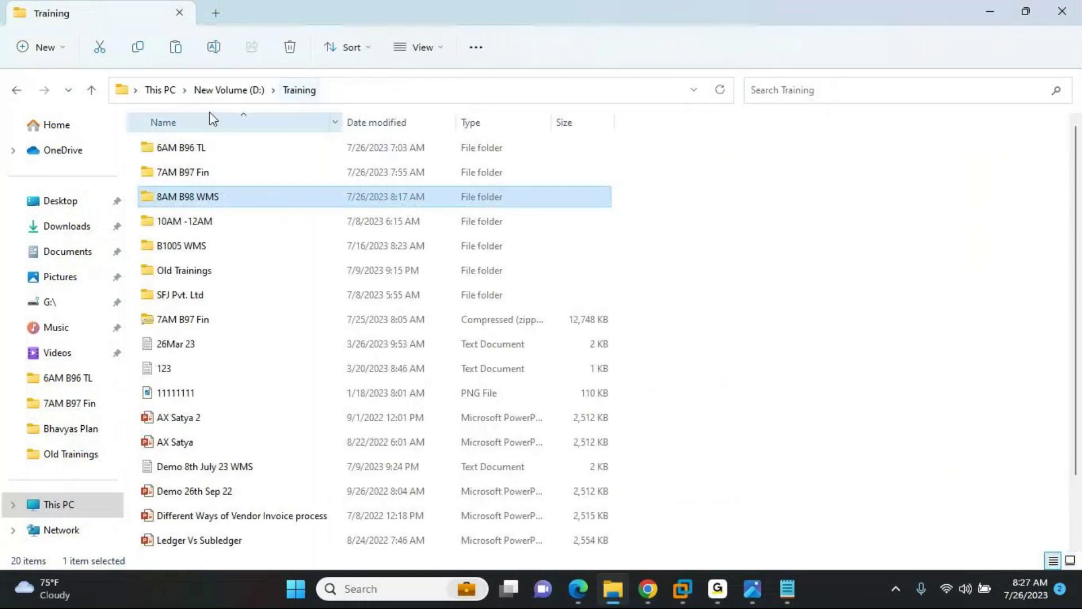
{"action": "double_click", "coordinate": [178, 149]}
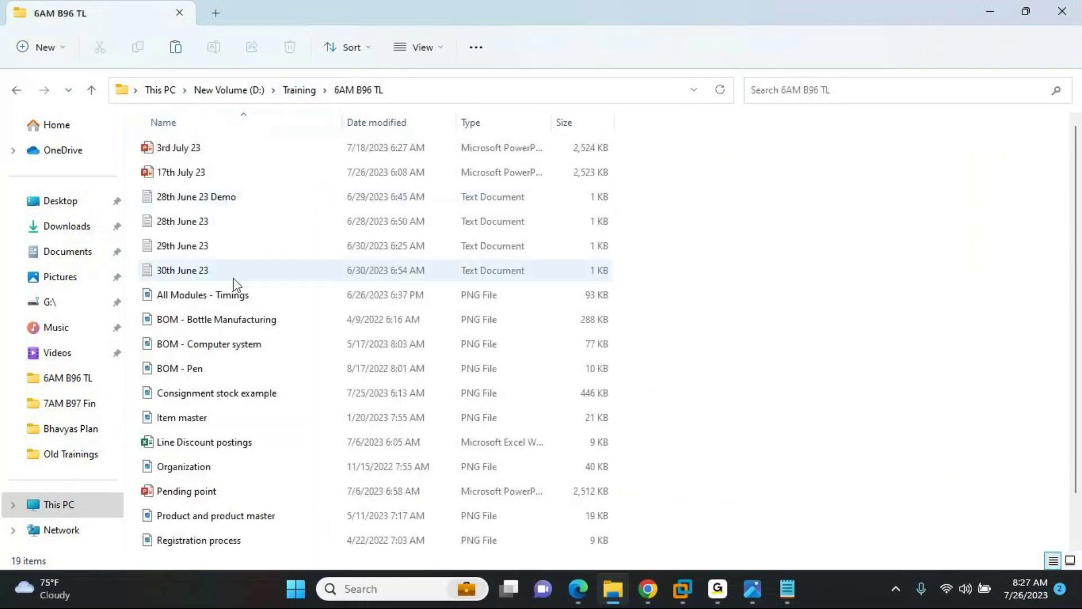
{"action": "left_click", "coordinate": [149, 422]}
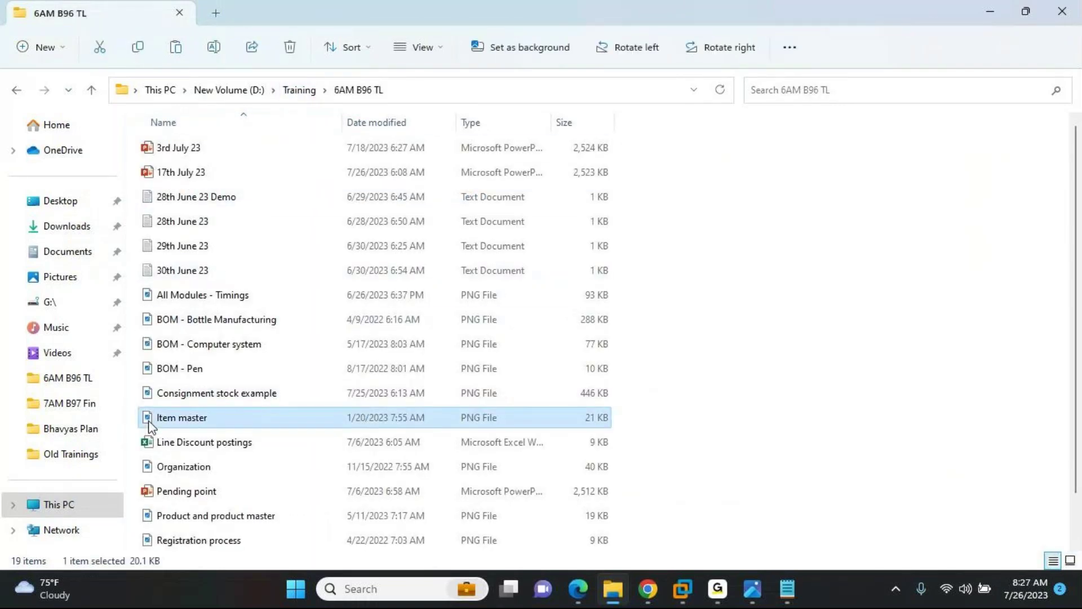
{"action": "left_click", "coordinate": [301, 88]}
{"action": "double_click", "coordinate": [186, 196]}
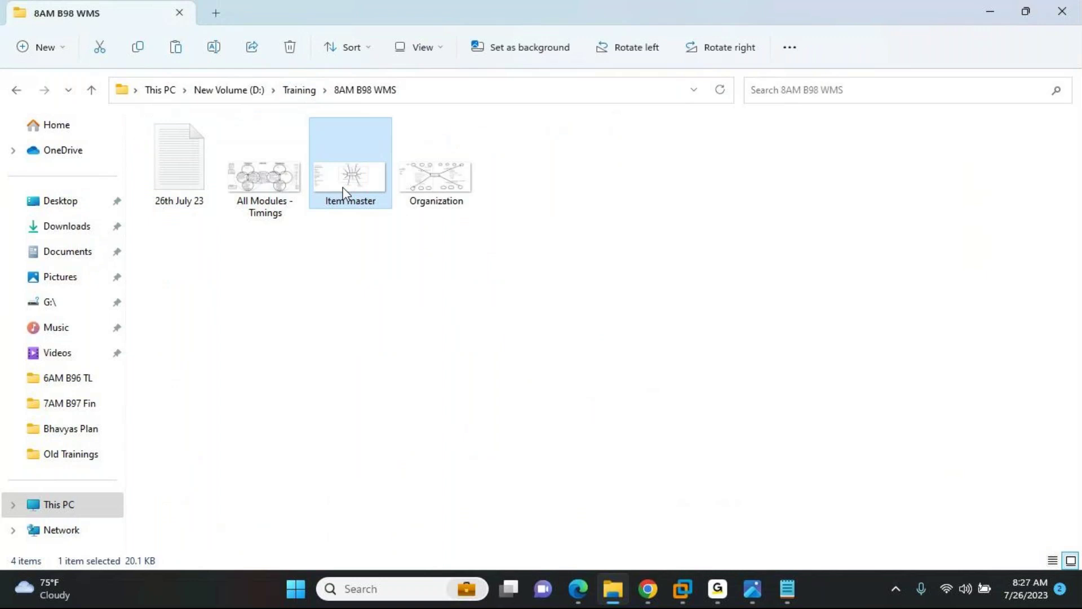
View the Item master diagram's inventory dimension groups at full window size, then close it and minimize the All Modules - Timings image
{"action": "double_click", "coordinate": [345, 194]}
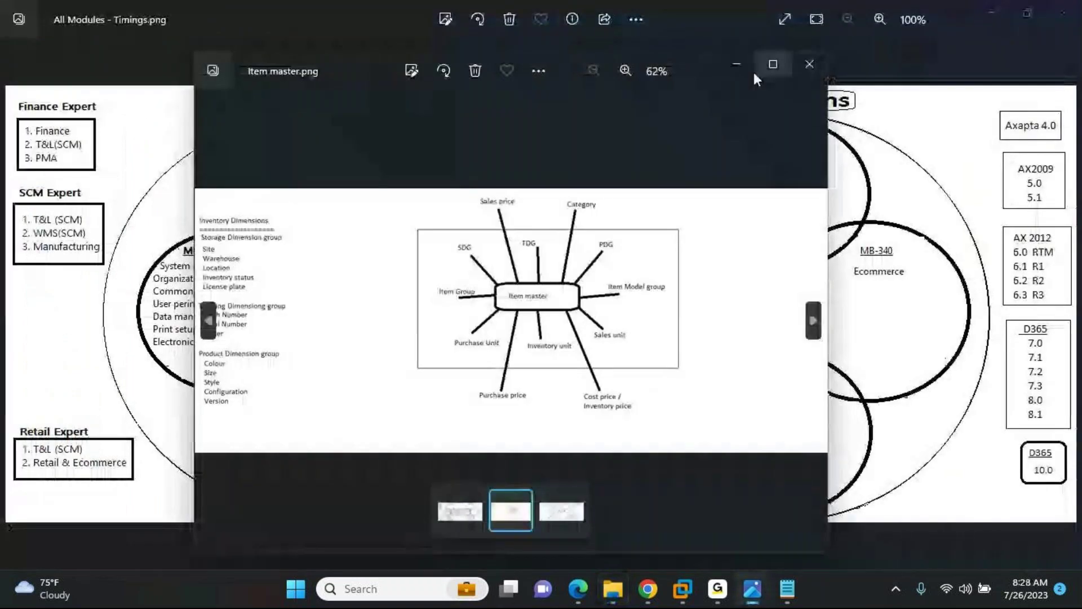
{"action": "left_click", "coordinate": [771, 65]}
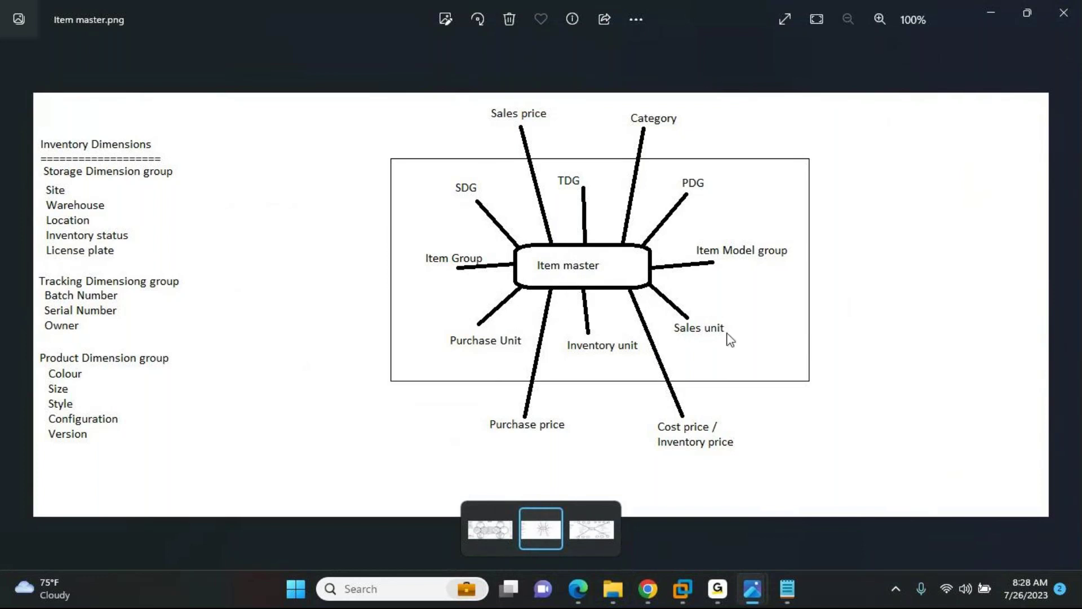
{"action": "left_click", "coordinate": [1053, 19]}
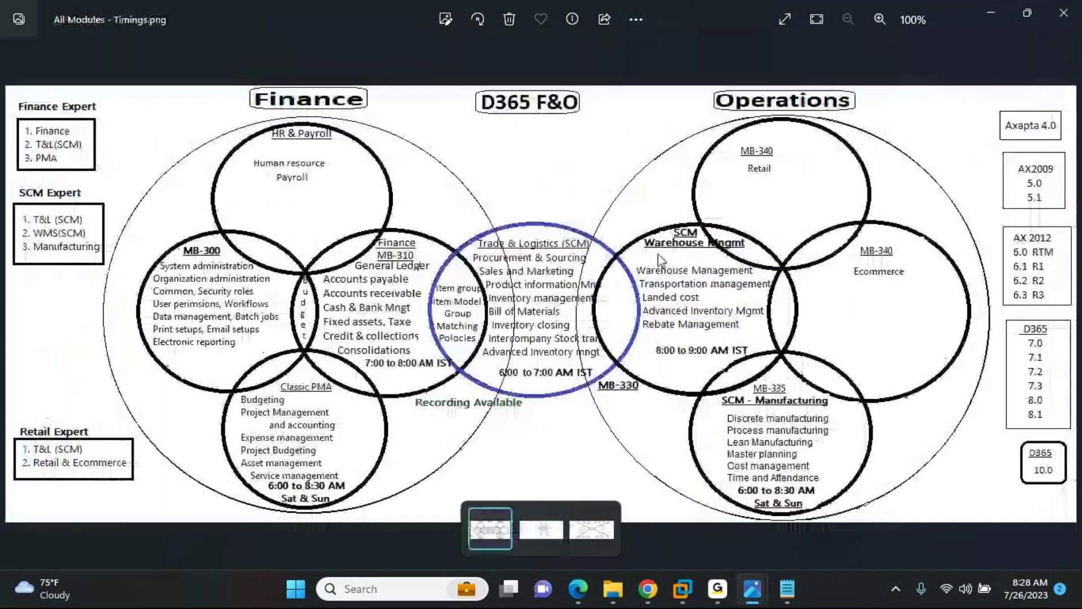
{"action": "left_click", "coordinate": [989, 11]}
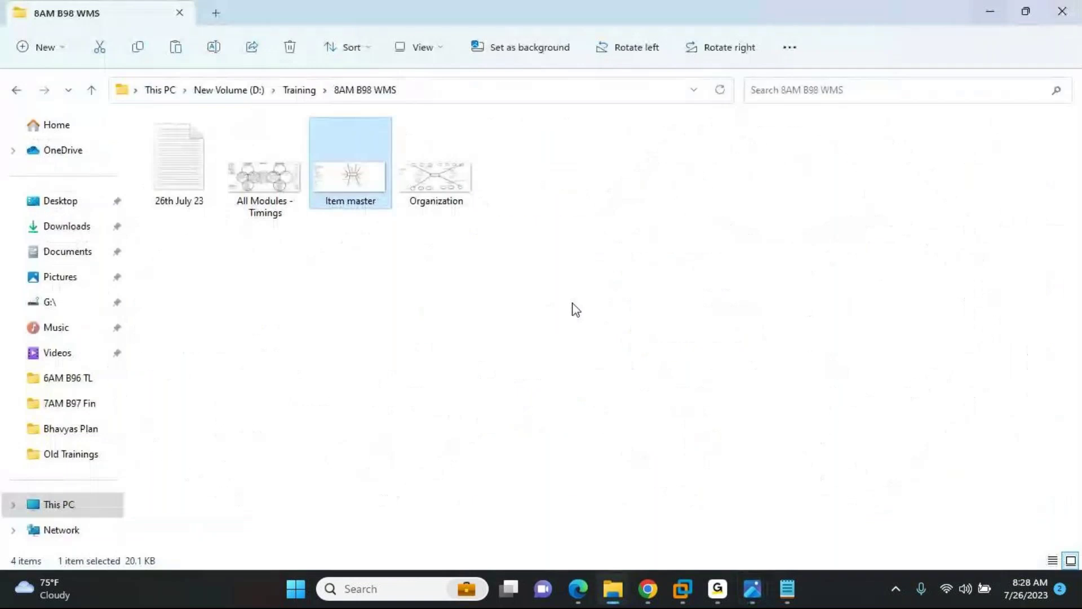
Switch to Dynamics 365 and review the storage dimensions of product A0001's Ware storage dimension group, then close that page
{"action": "key", "text": "alt+Tab"}
{"action": "key", "text": "alt+Tab"}
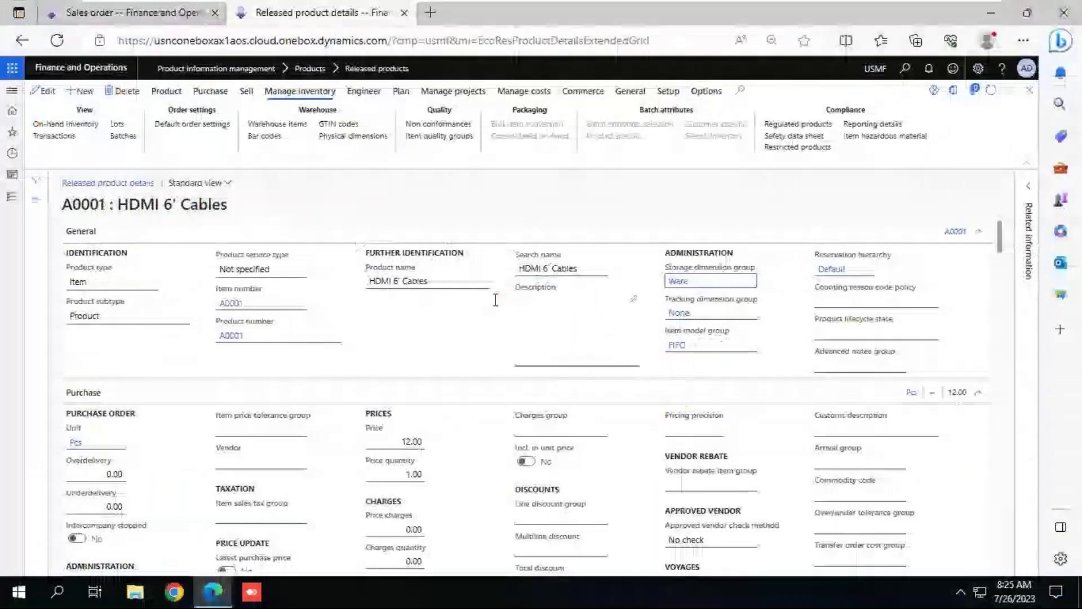
{"action": "left_click", "coordinate": [677, 281]}
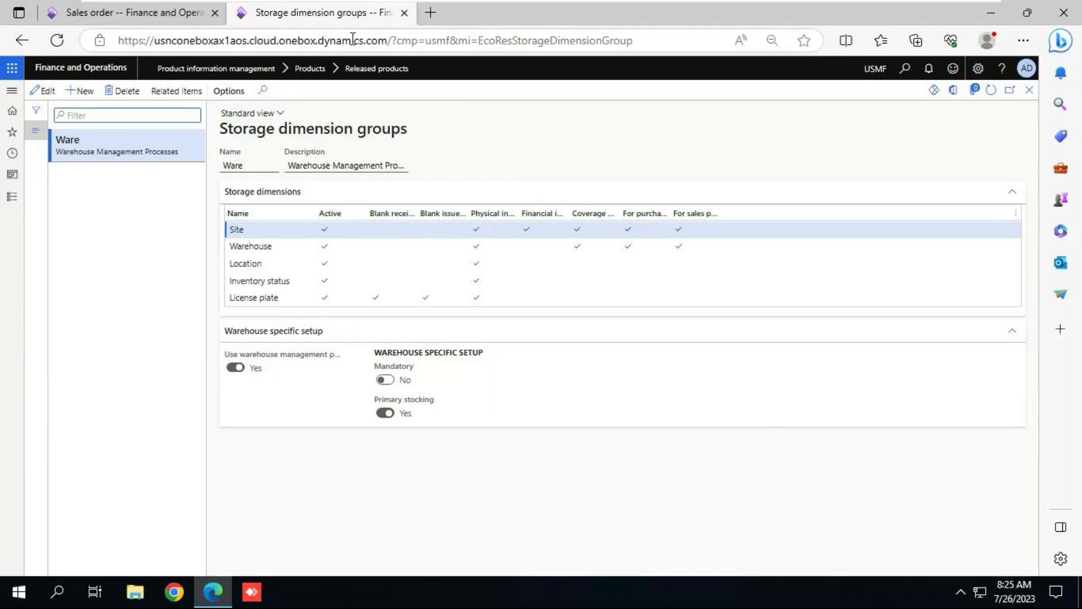
{"action": "left_click", "coordinate": [1030, 90]}
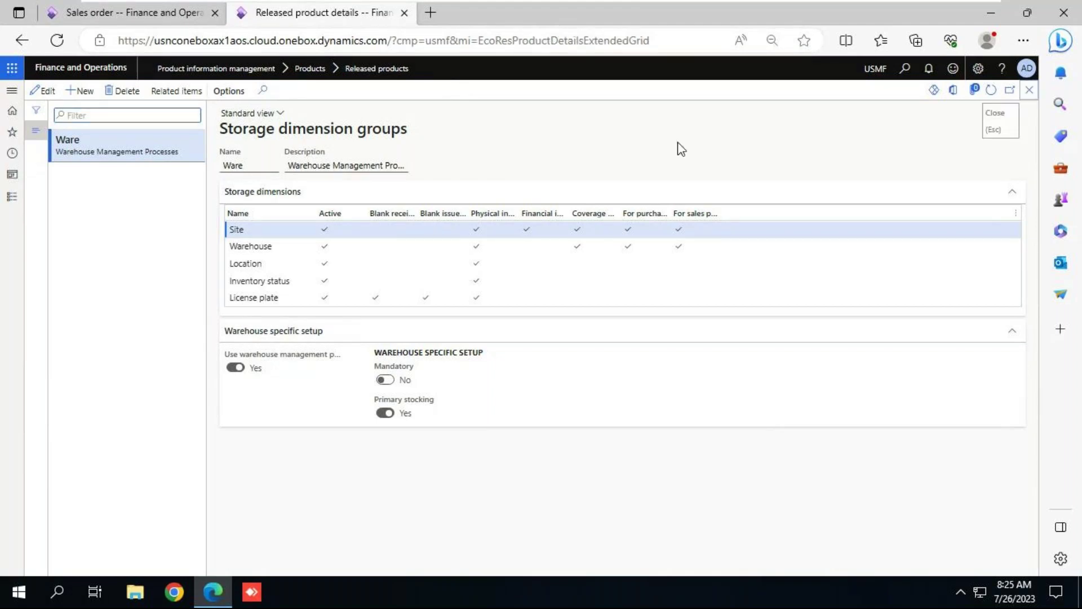
Duplicate the released product details browser tab, then check the site and warehouse on the sales order line
{"action": "left_click", "coordinate": [130, 13]}
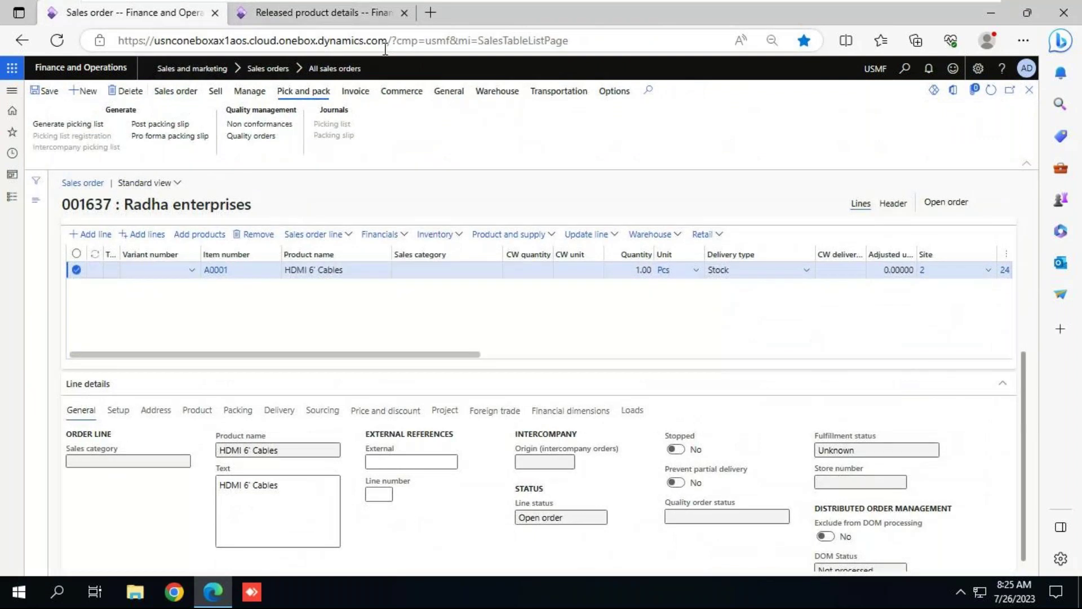
{"action": "left_click", "coordinate": [355, 12]}
{"action": "right_click", "coordinate": [355, 13]}
{"action": "left_click", "coordinate": [398, 133]}
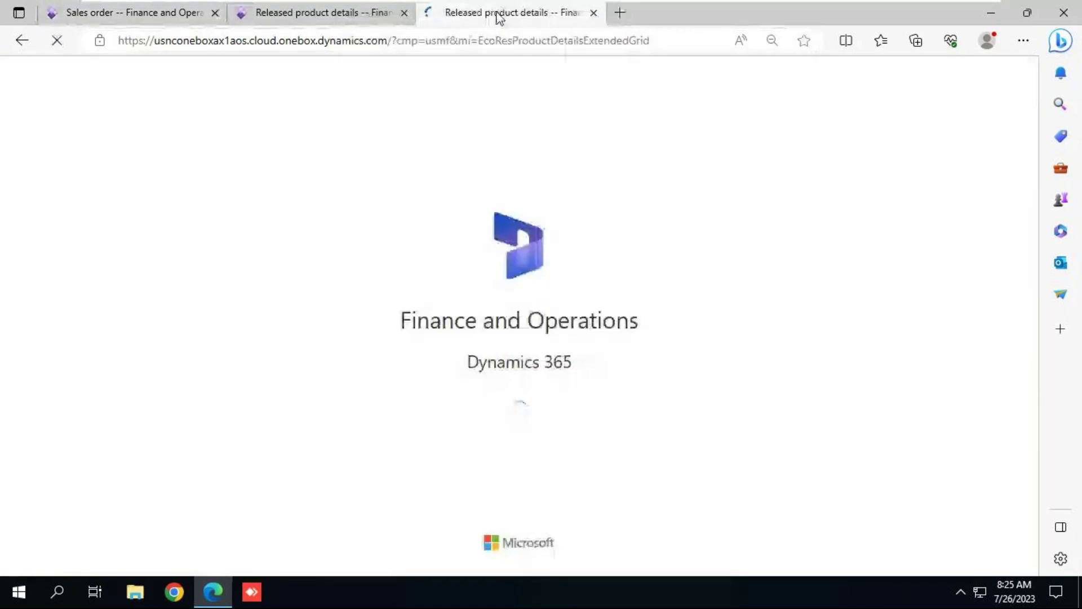
{"action": "left_click", "coordinate": [349, 13]}
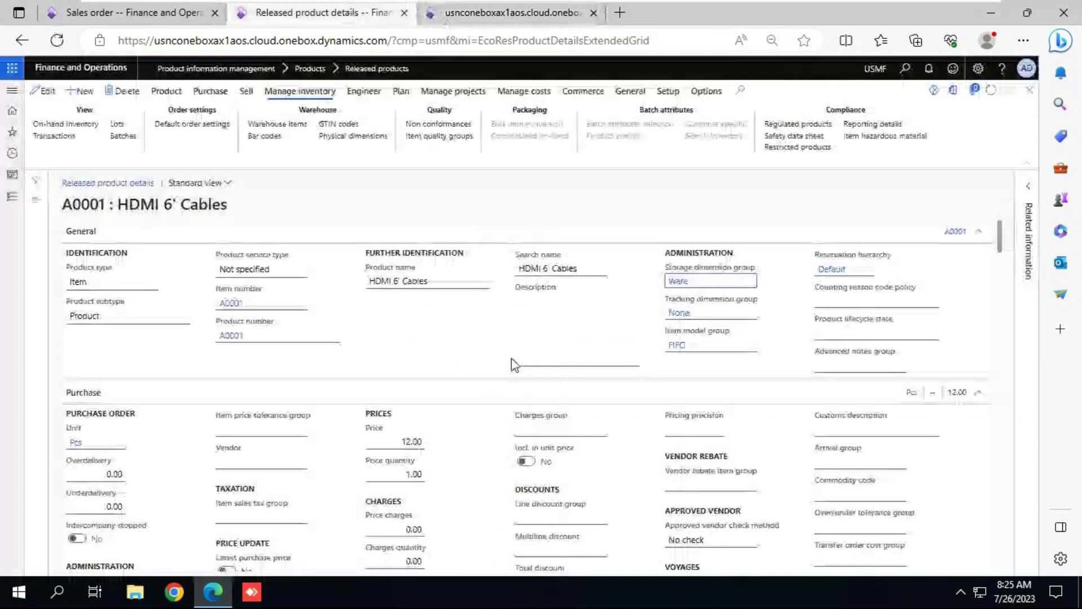
{"action": "left_click", "coordinate": [143, 11]}
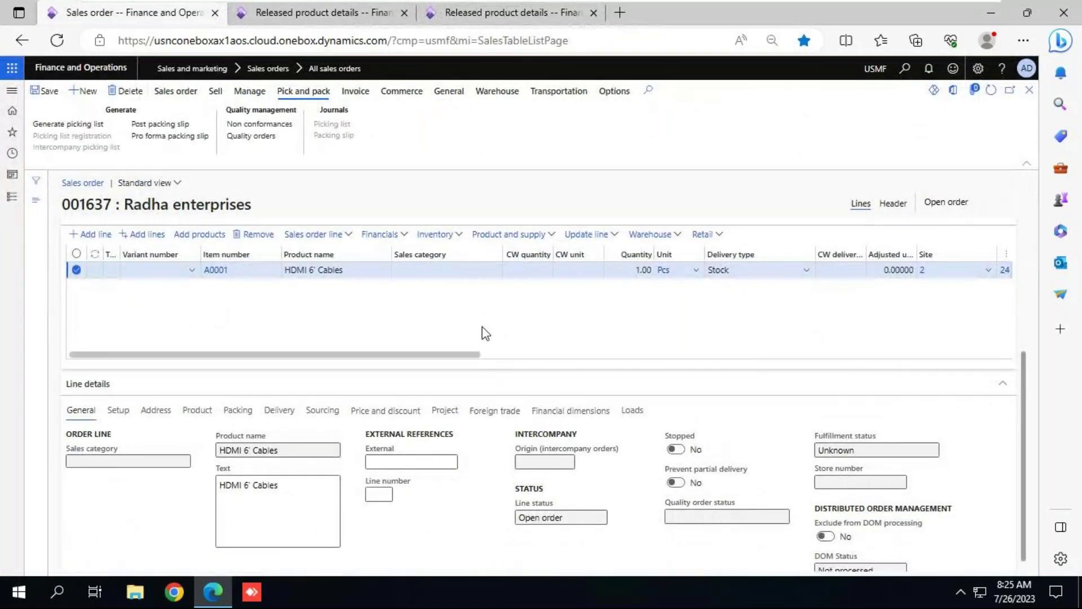
{"action": "left_click", "coordinate": [486, 354]}
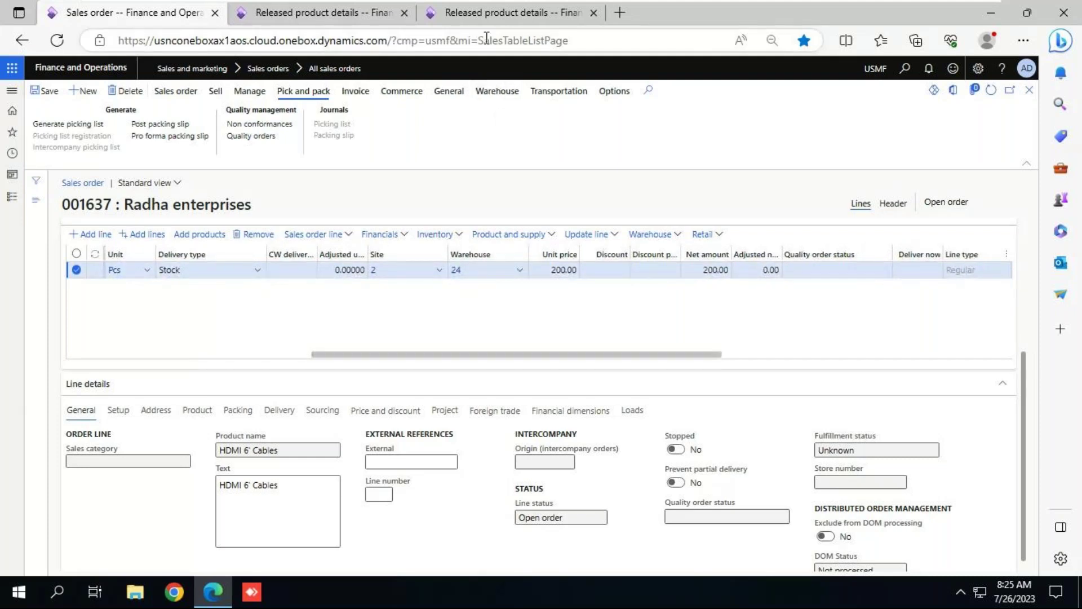
Open the Warehouses setup page of Warehouse management in the duplicated browser tab
{"action": "left_click", "coordinate": [496, 12]}
{"action": "left_click", "coordinate": [12, 196]}
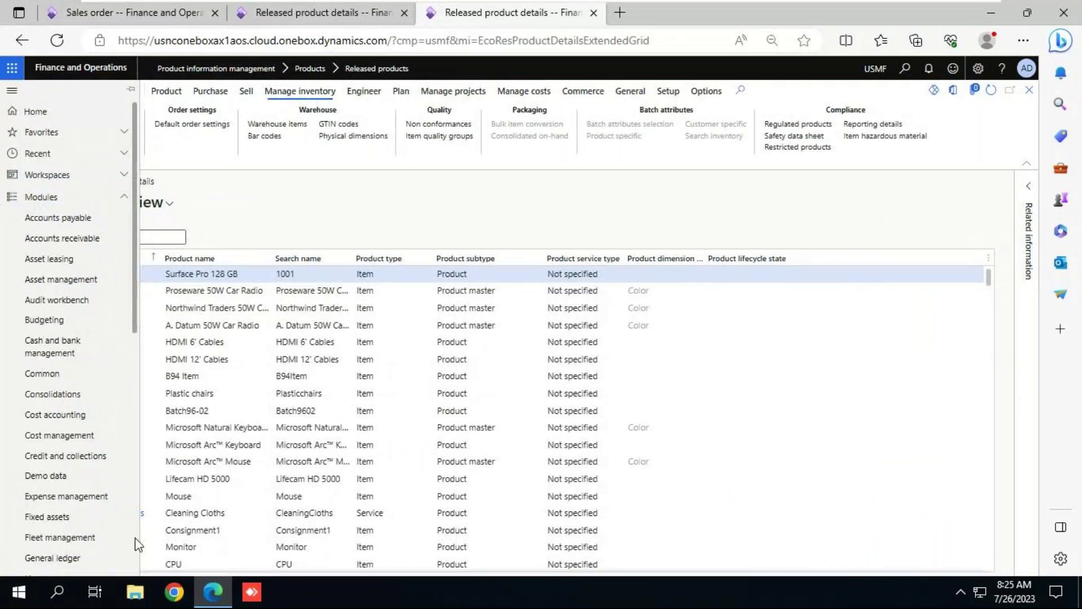
{"action": "scroll", "coordinate": [135, 543], "scroll_direction": "down", "scroll_amount": 8}
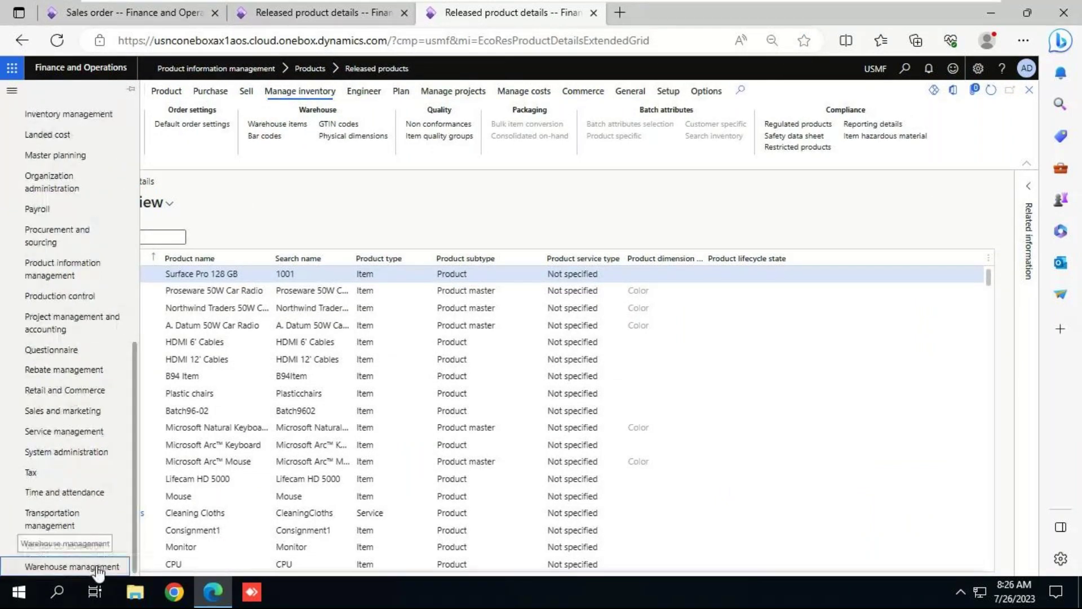
{"action": "left_click", "coordinate": [97, 567]}
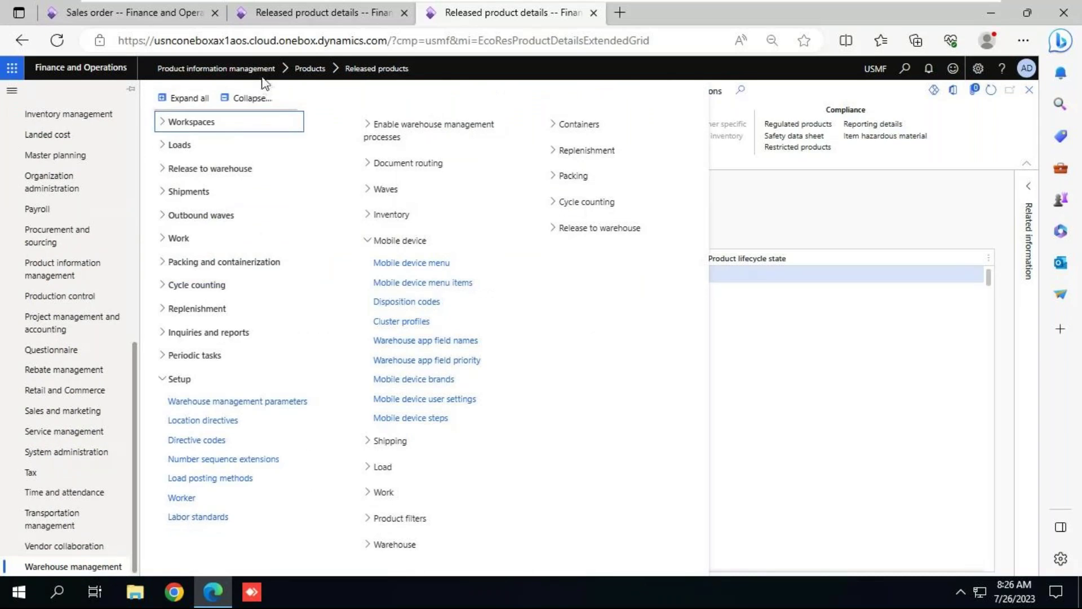
{"action": "left_click", "coordinate": [172, 379]}
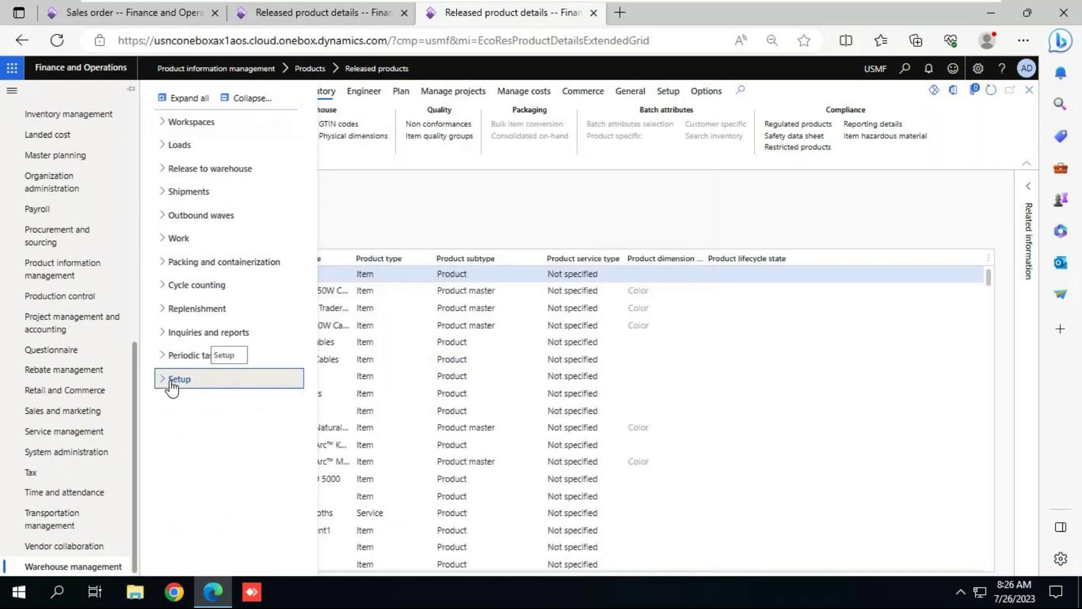
{"action": "left_click", "coordinate": [172, 379]}
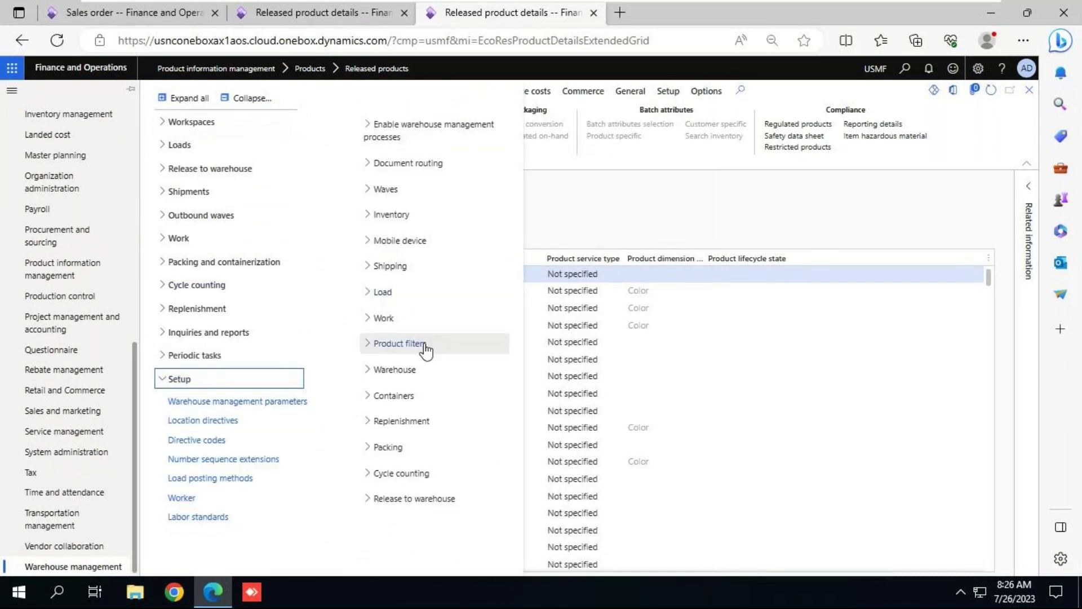
{"action": "left_click", "coordinate": [408, 370]}
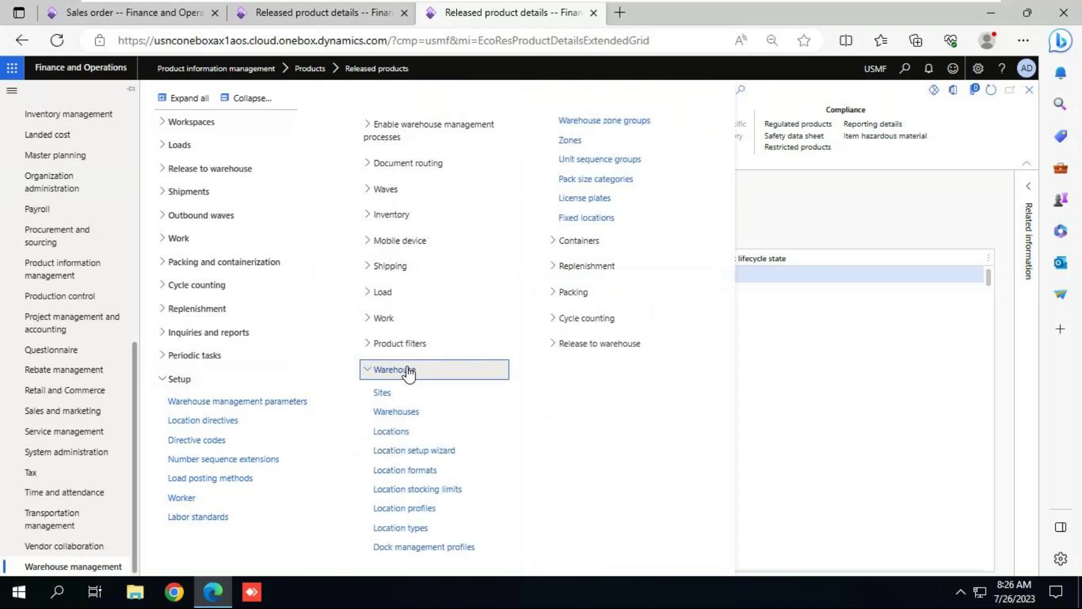
{"action": "left_click", "coordinate": [403, 414]}
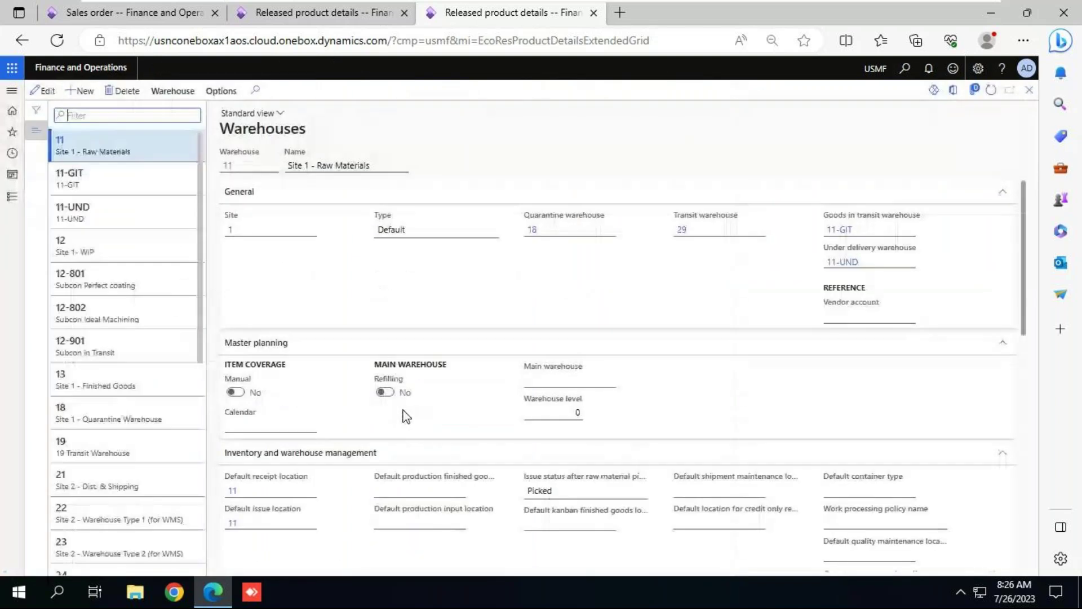
Examine whether warehouse 24 uses warehouse management processes and check it against the warehouse on the sales order line
{"action": "left_click_drag", "start_coordinate": [197, 279], "coordinate": [205, 329]}
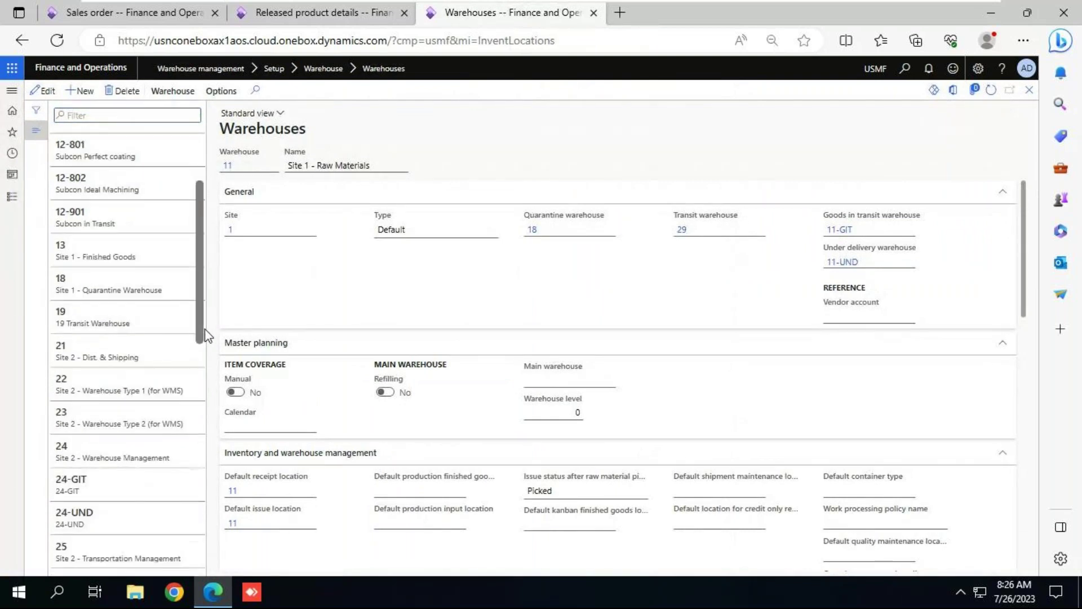
{"action": "left_click", "coordinate": [105, 453]}
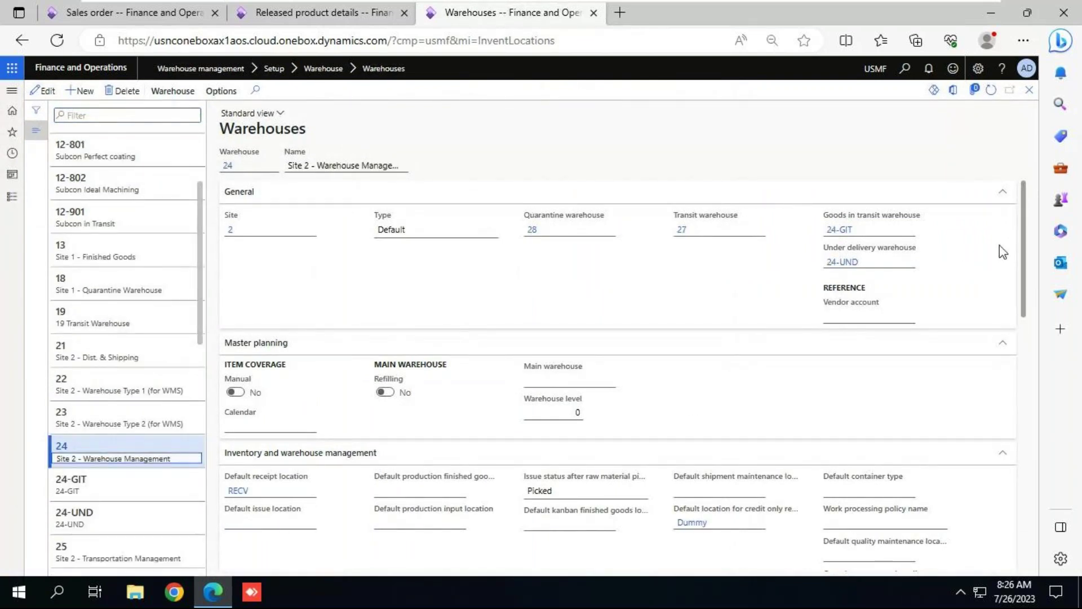
{"action": "left_click_drag", "start_coordinate": [1021, 238], "coordinate": [1027, 490]}
{"action": "mouse_move", "coordinate": [284, 407]}
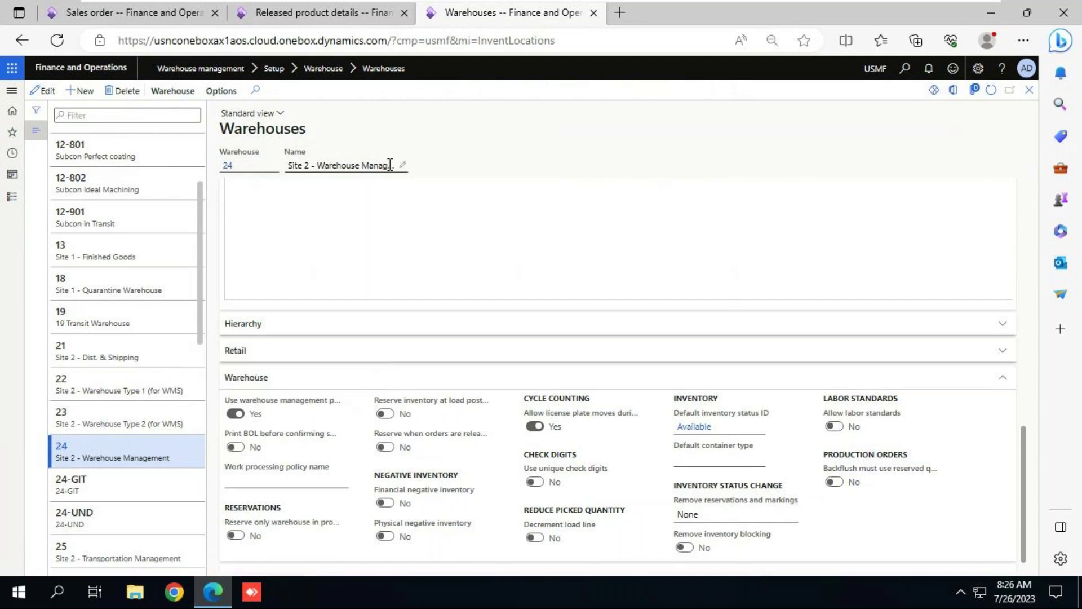
{"action": "left_click", "coordinate": [95, 13]}
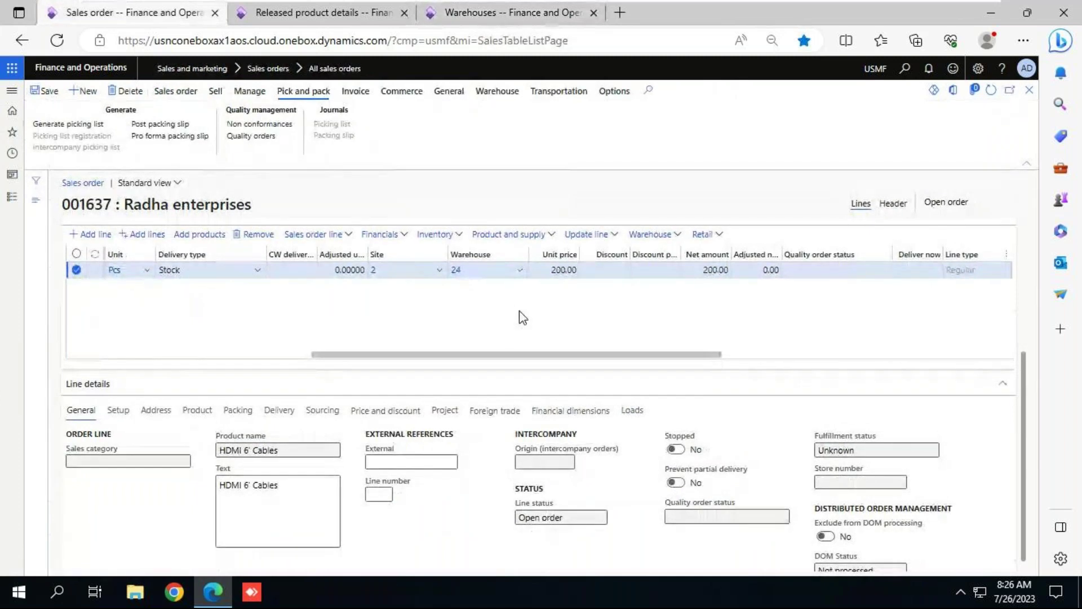
{"action": "left_click", "coordinate": [510, 13]}
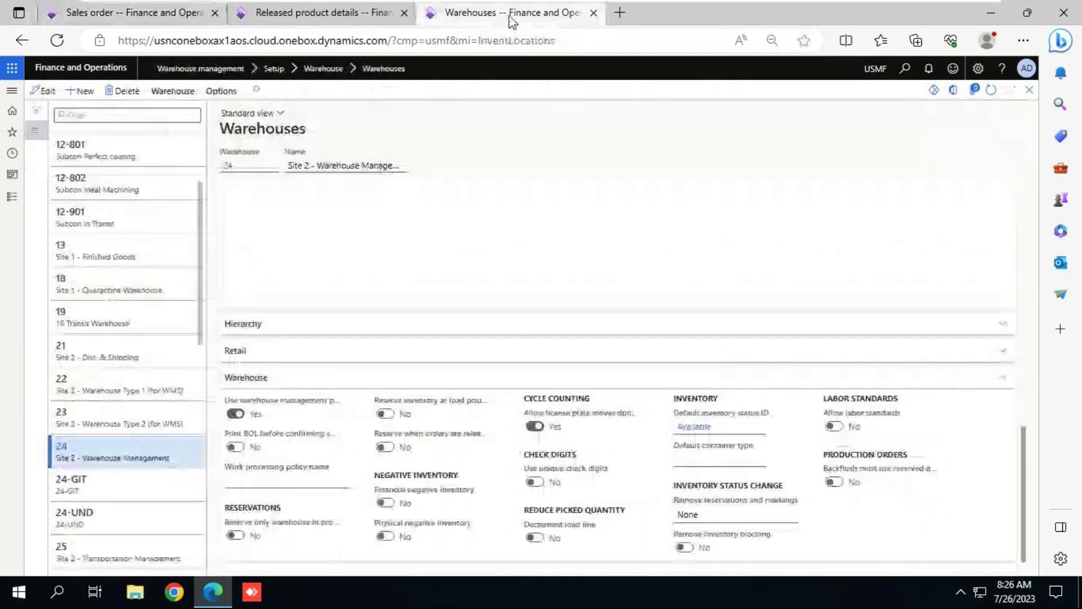
Compare the warehouse management process settings of warehouse 11, Site 1 - Raw Materials, with those of warehouse 24
{"action": "scroll", "coordinate": [169, 158], "scroll_direction": "up", "scroll_amount": 2}
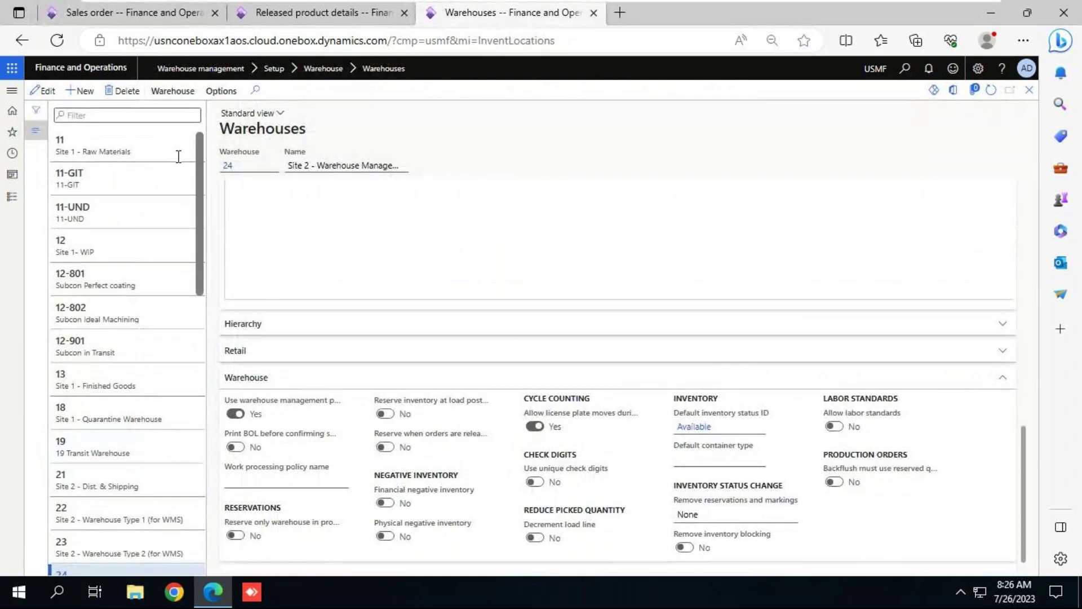
{"action": "left_click", "coordinate": [129, 154]}
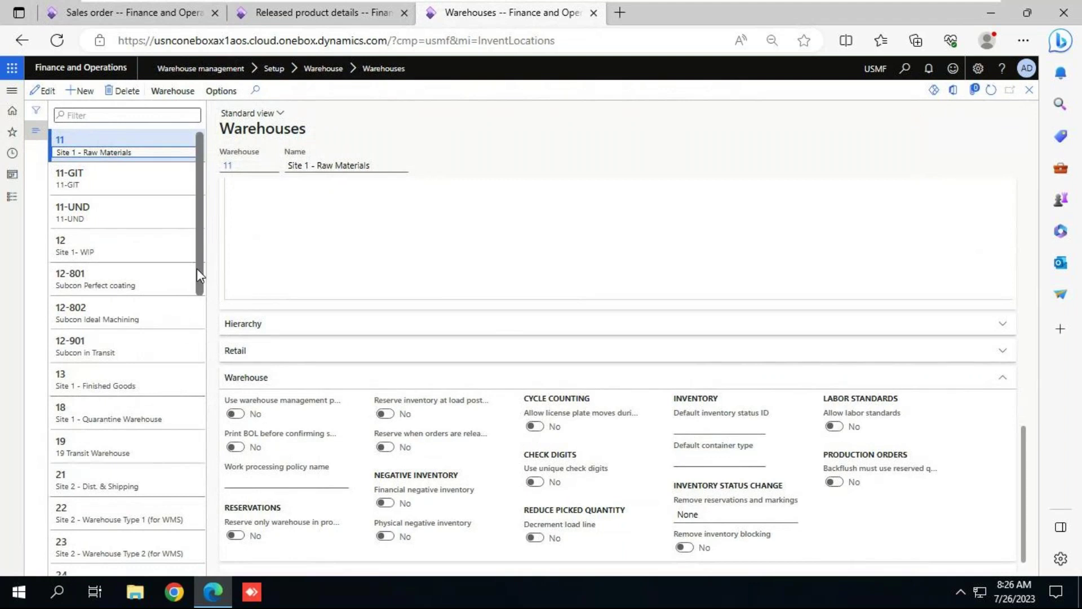
{"action": "scroll", "coordinate": [141, 315], "scroll_direction": "down", "scroll_amount": 4}
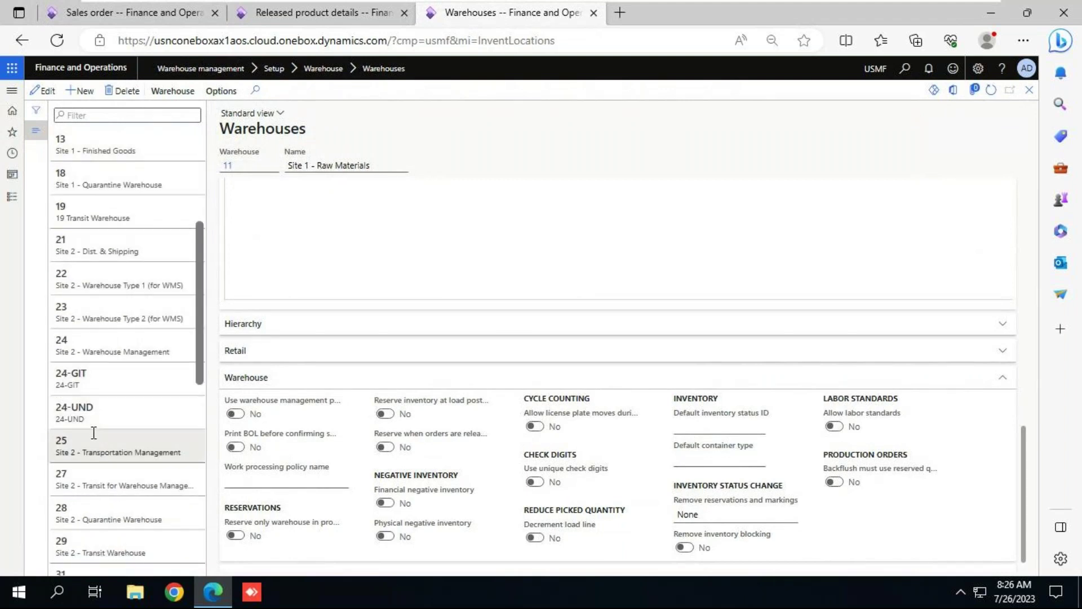
{"action": "left_click", "coordinate": [96, 354]}
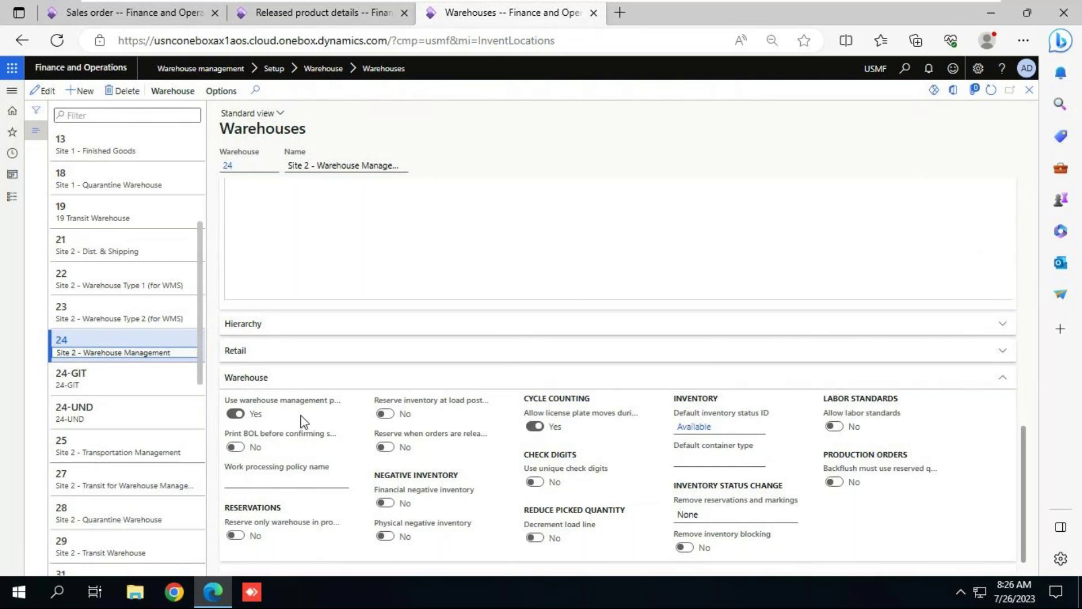
Try to release the Radha enterprises sales order to the warehouse
{"action": "left_click", "coordinate": [105, 16]}
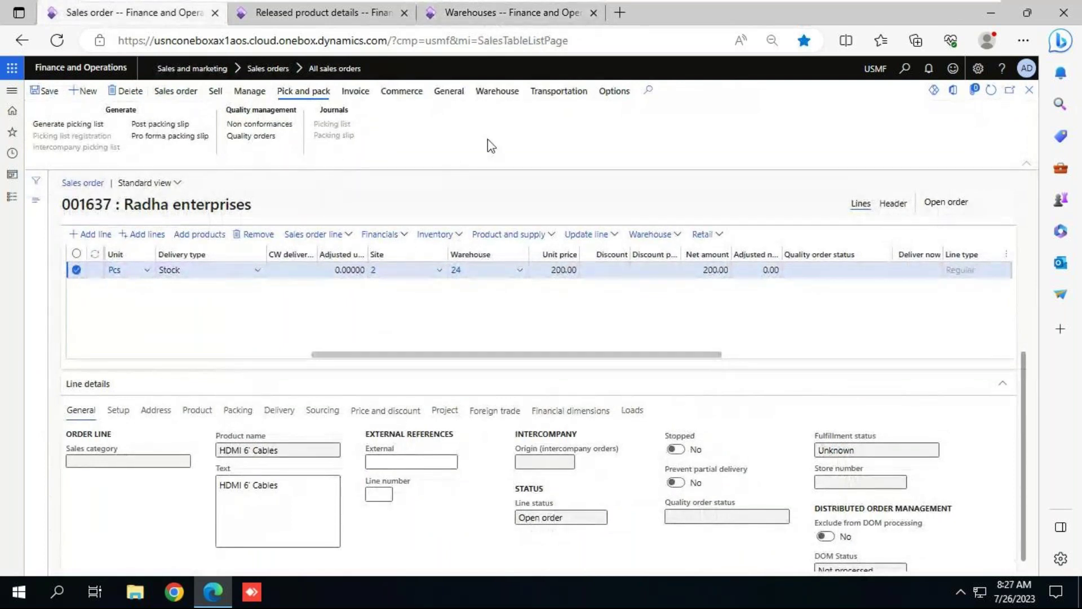
{"action": "left_click", "coordinate": [498, 92]}
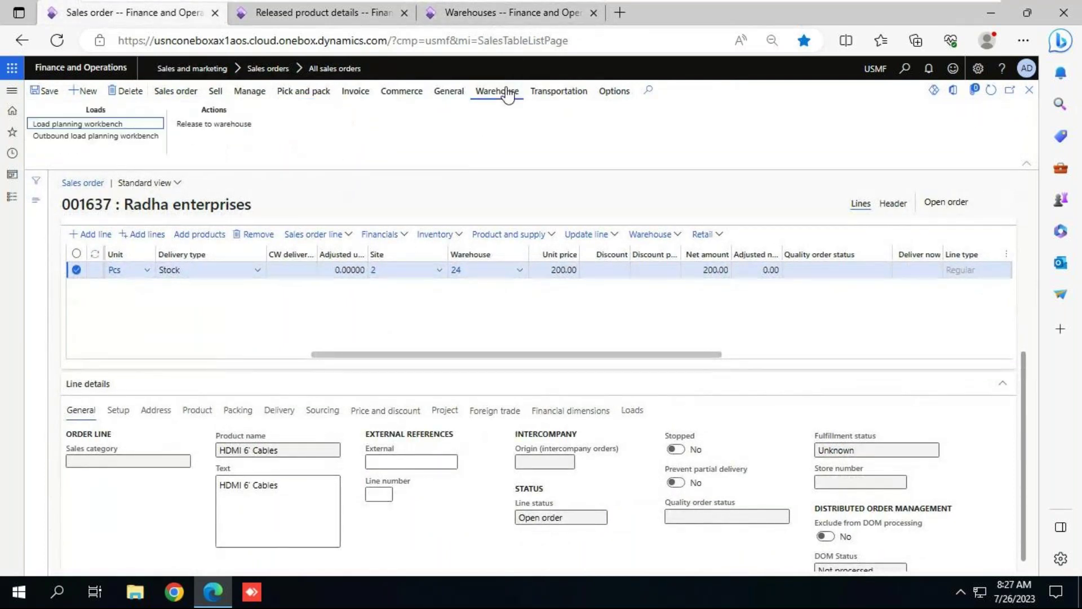
{"action": "left_click", "coordinate": [216, 125]}
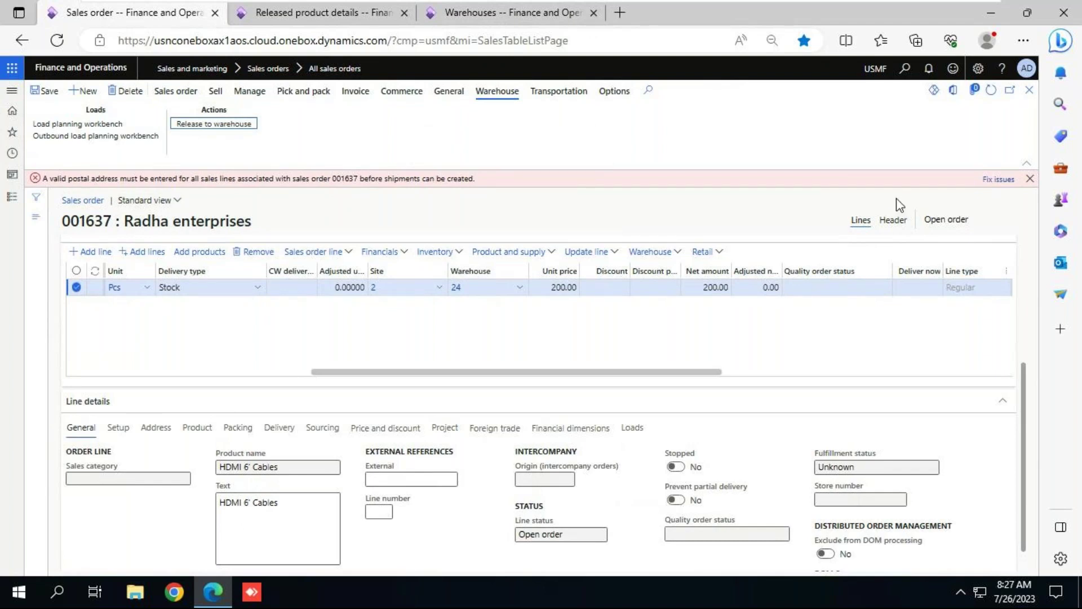
Change the order header's customer to Contoso Retail San Diego without transferring settings to the lines, and try to release the order to the warehouse
{"action": "left_click", "coordinate": [1029, 179]}
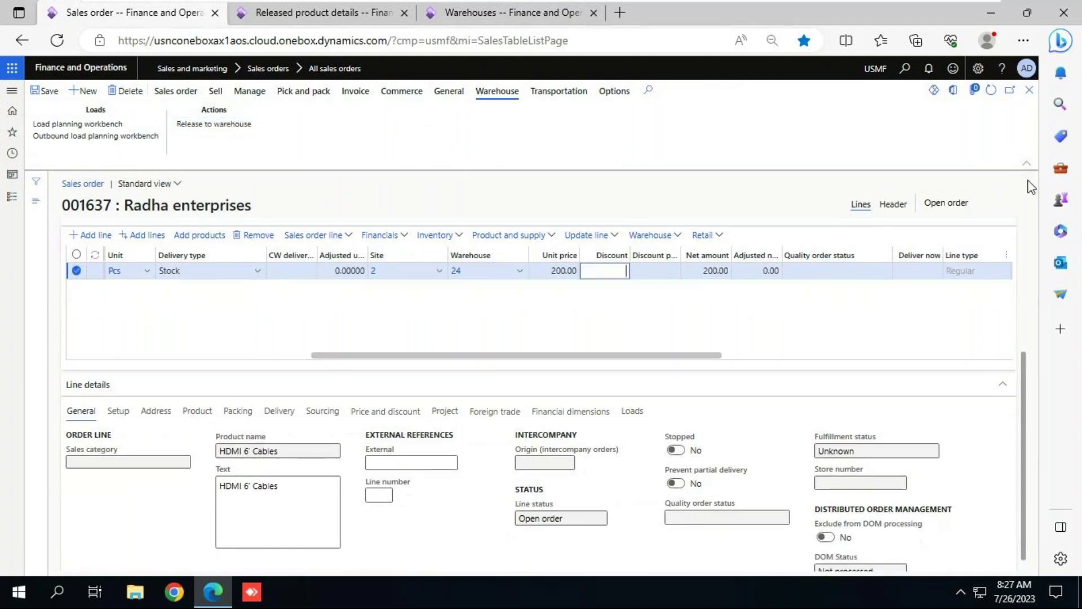
{"action": "left_click", "coordinate": [893, 203]}
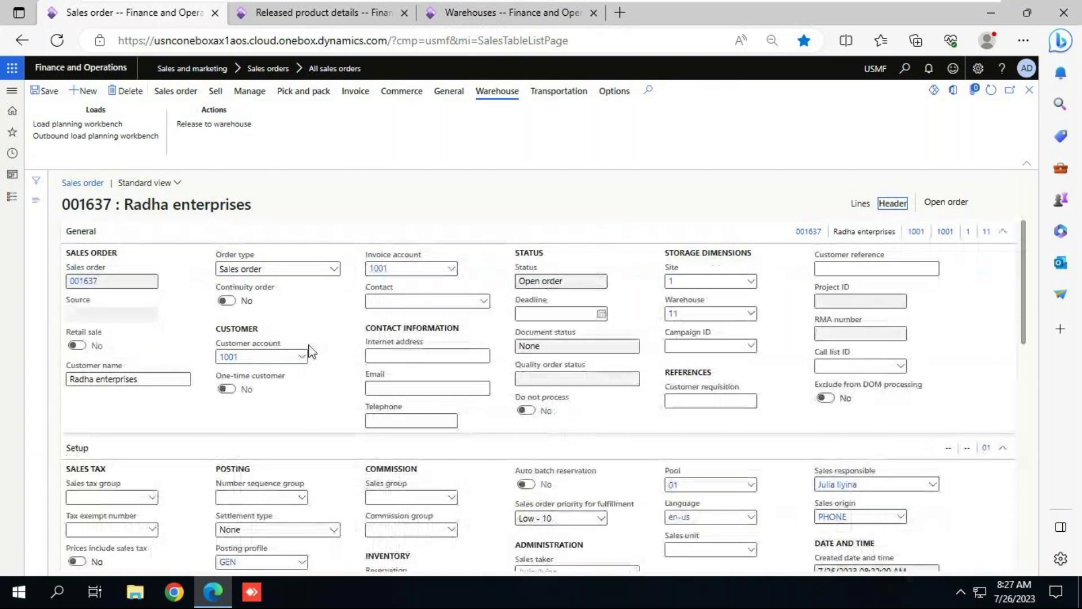
{"action": "left_click", "coordinate": [273, 356]}
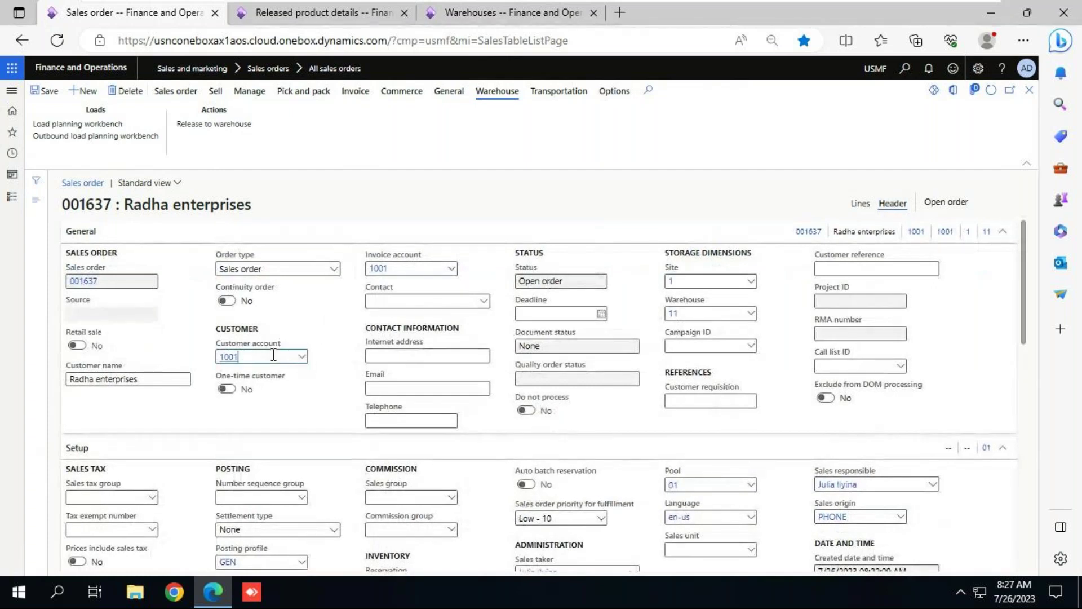
{"action": "key", "text": "BackSpace"}
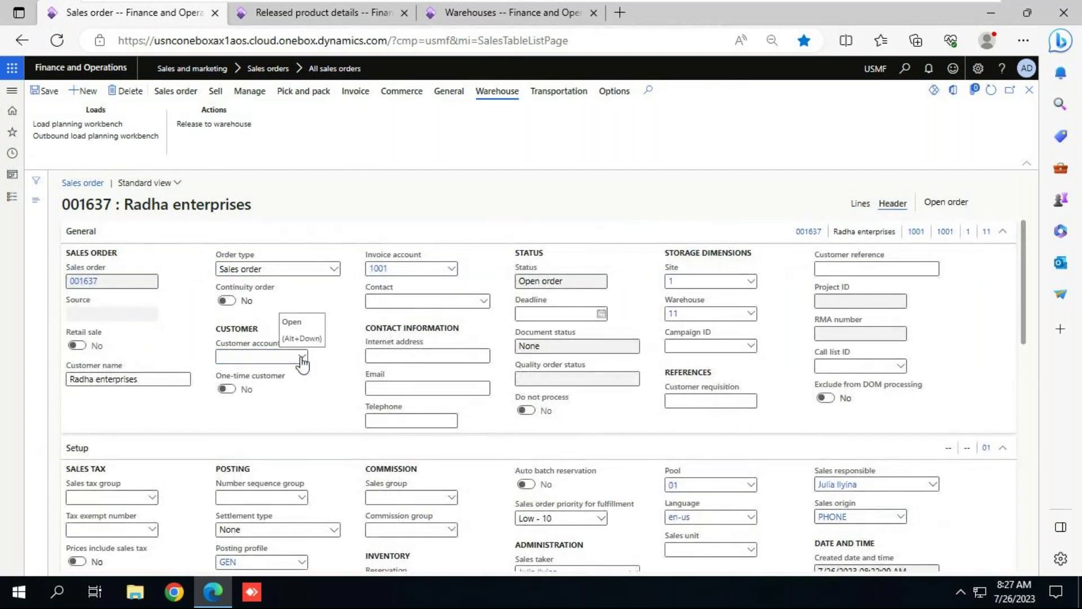
{"action": "left_click", "coordinate": [303, 359]}
{"action": "type", "text": "us"}
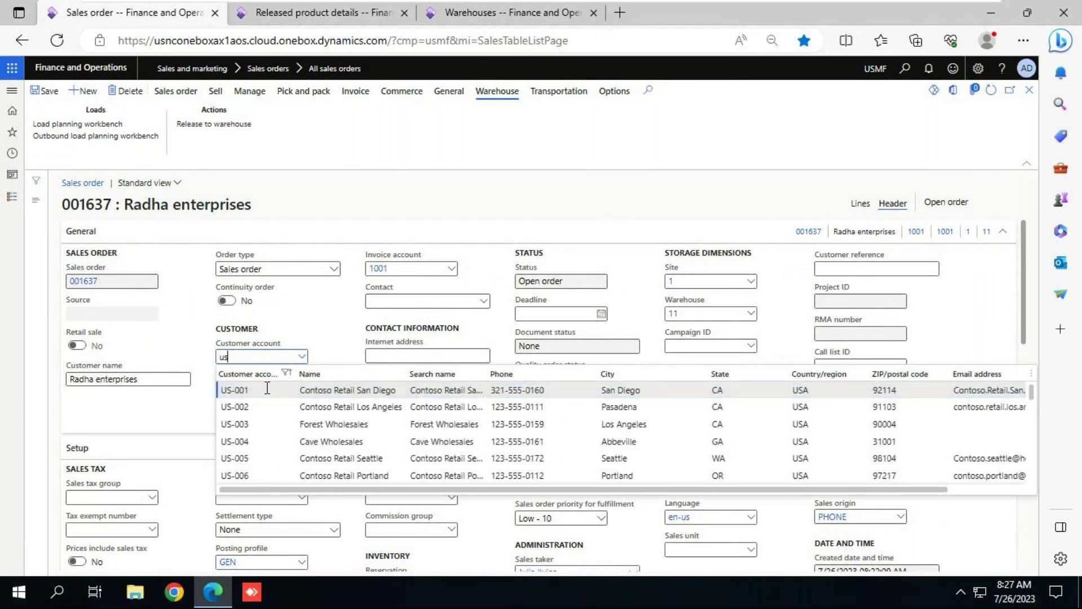
{"action": "left_click", "coordinate": [258, 390]}
{"action": "left_click", "coordinate": [260, 396]}
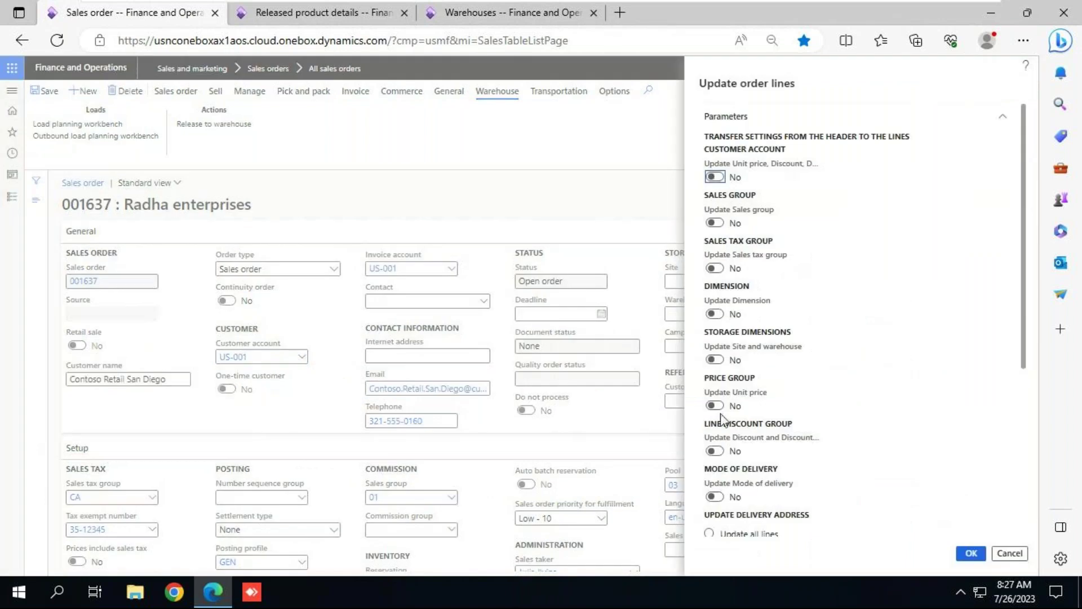
{"action": "left_click", "coordinate": [971, 555]}
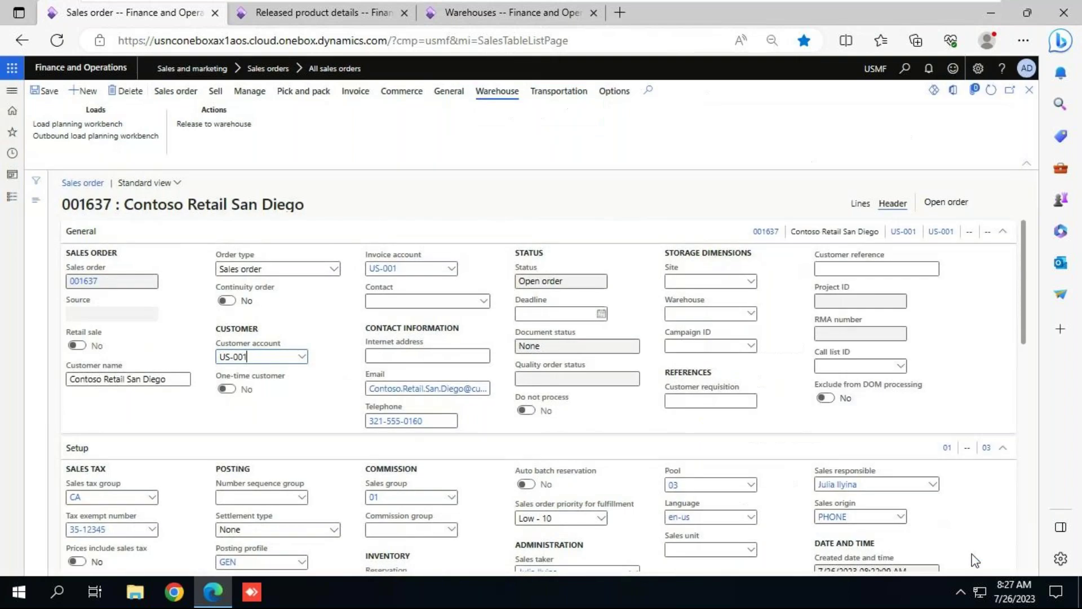
{"action": "left_click", "coordinate": [861, 204]}
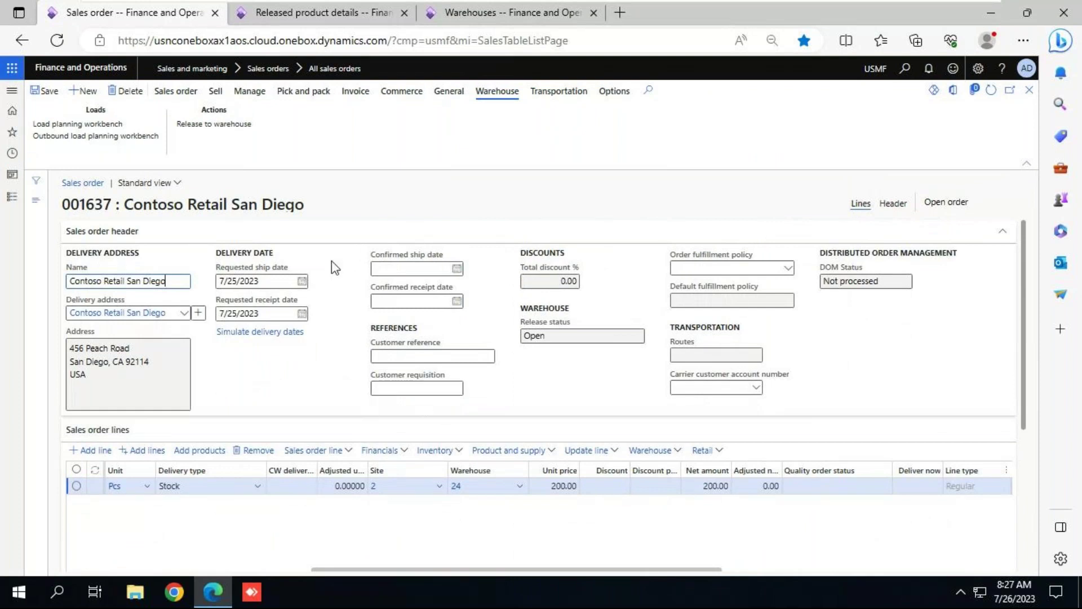
{"action": "left_click", "coordinate": [220, 126]}
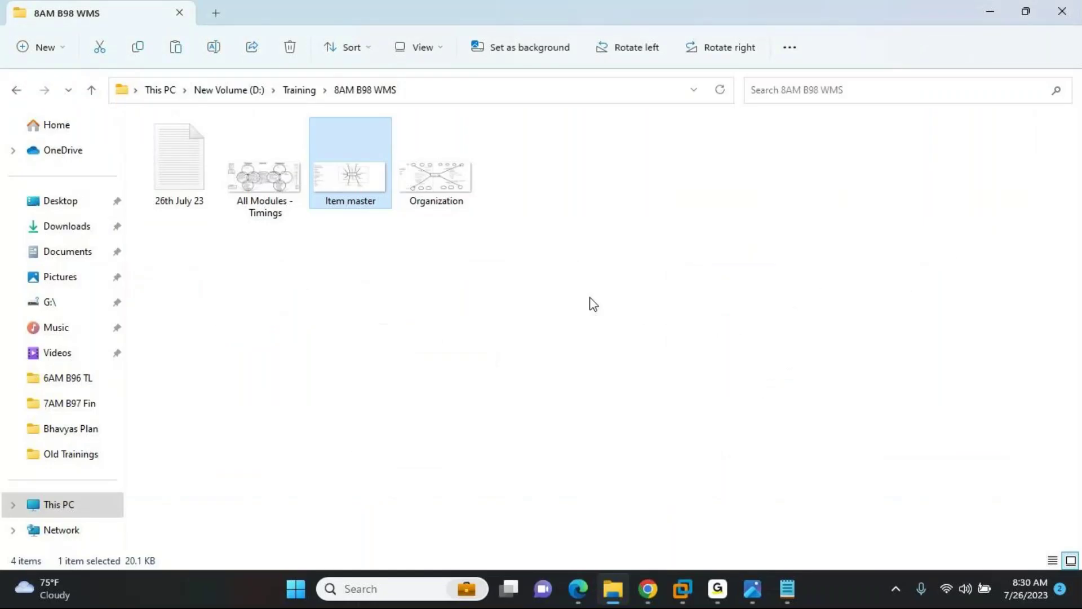
Switch to the 26th July 23 notes and add the line "Reservation (Mandatory)" after "SO confirm (optional)" in the sales order process
{"action": "left_click", "coordinate": [788, 591]}
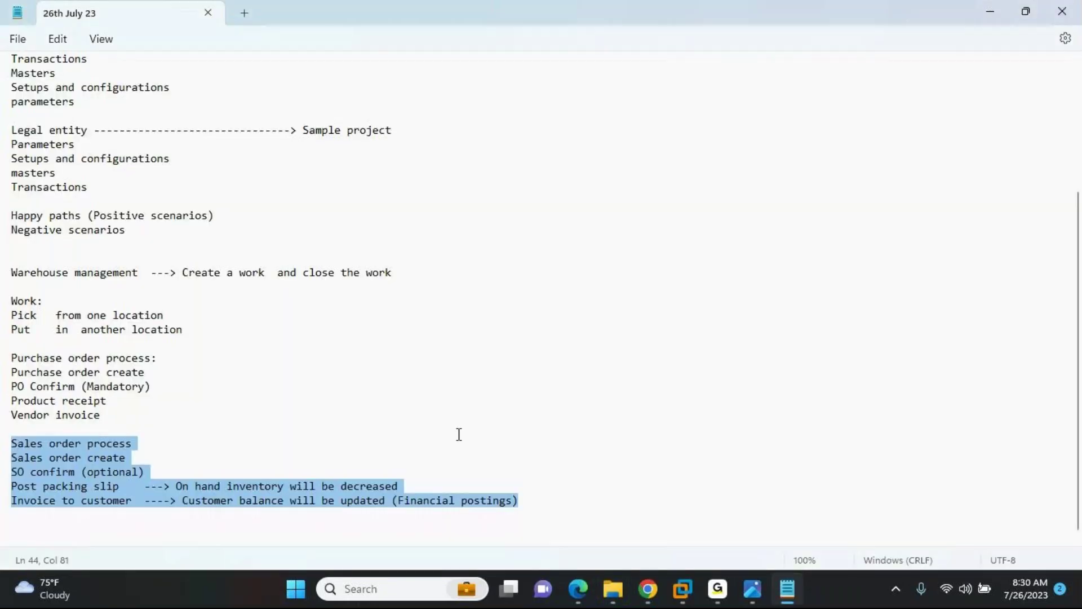
{"action": "left_click", "coordinate": [156, 474]}
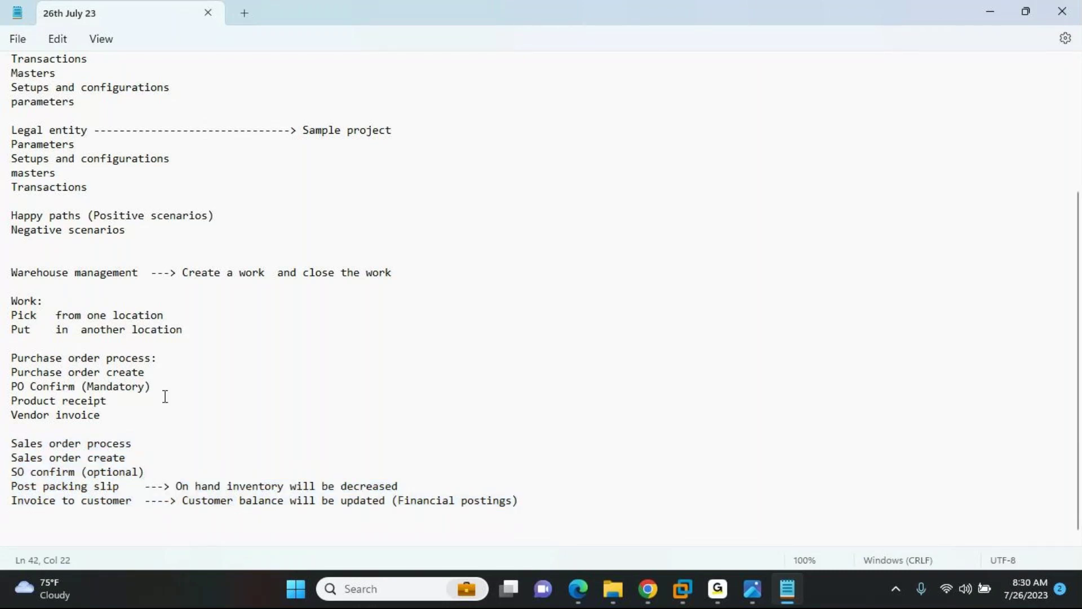
{"action": "left_click_drag", "start_coordinate": [157, 390], "coordinate": [12, 386]}
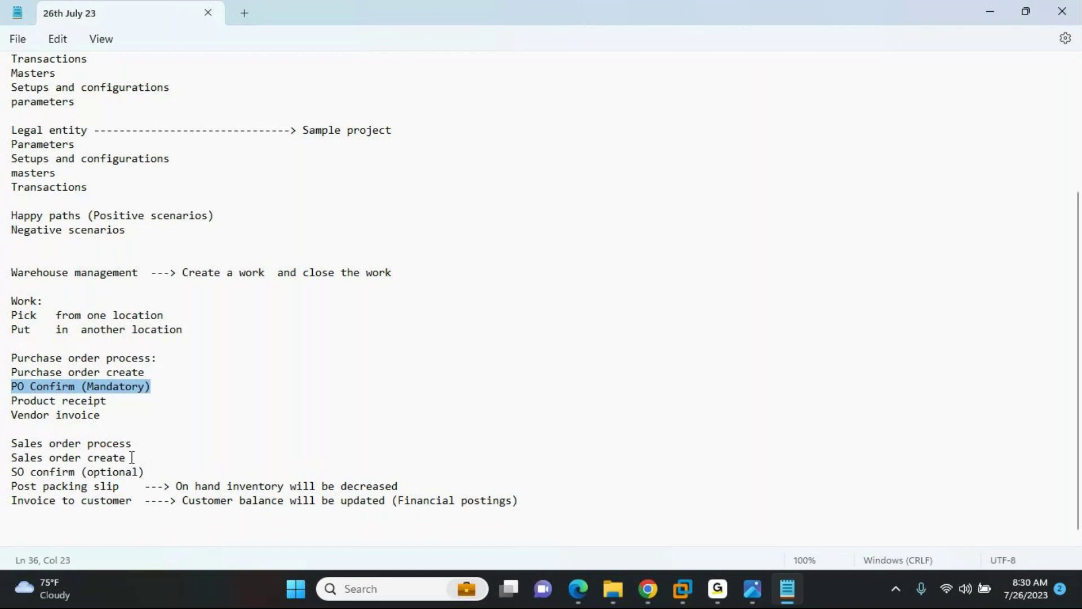
{"action": "left_click", "coordinate": [150, 472]}
{"action": "key", "text": "Return"}
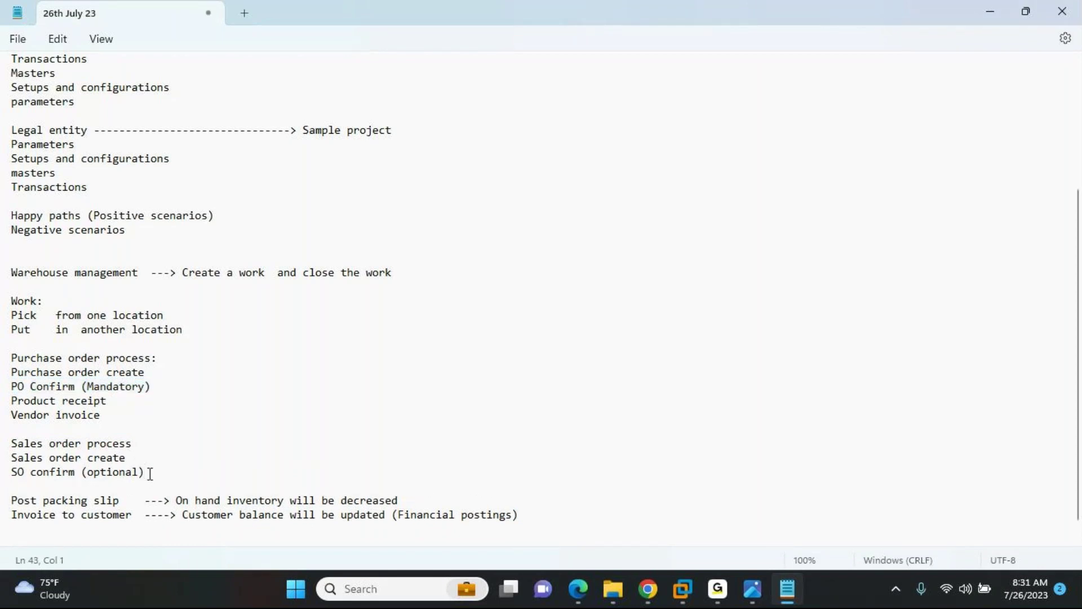
{"action": "type", "text": "Reservation (Mandatory)"}
Switch back to the sales order in the browser and reserve the lot for the HDMI 6' Cables line, closing the reservation page
{"action": "key", "text": "alt+Tab"}
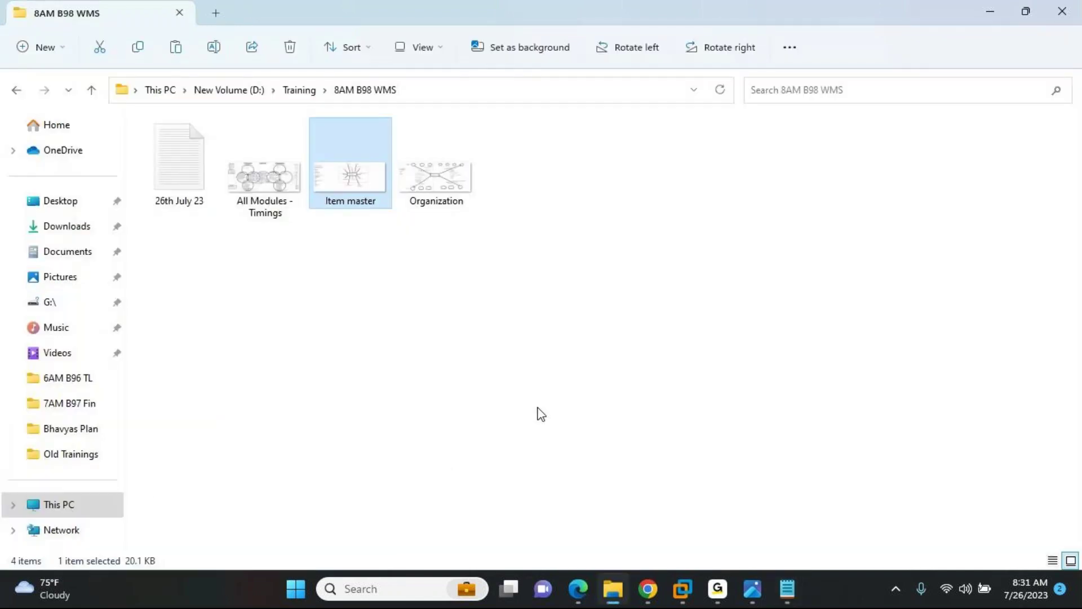
{"action": "key", "text": "alt+Tab"}
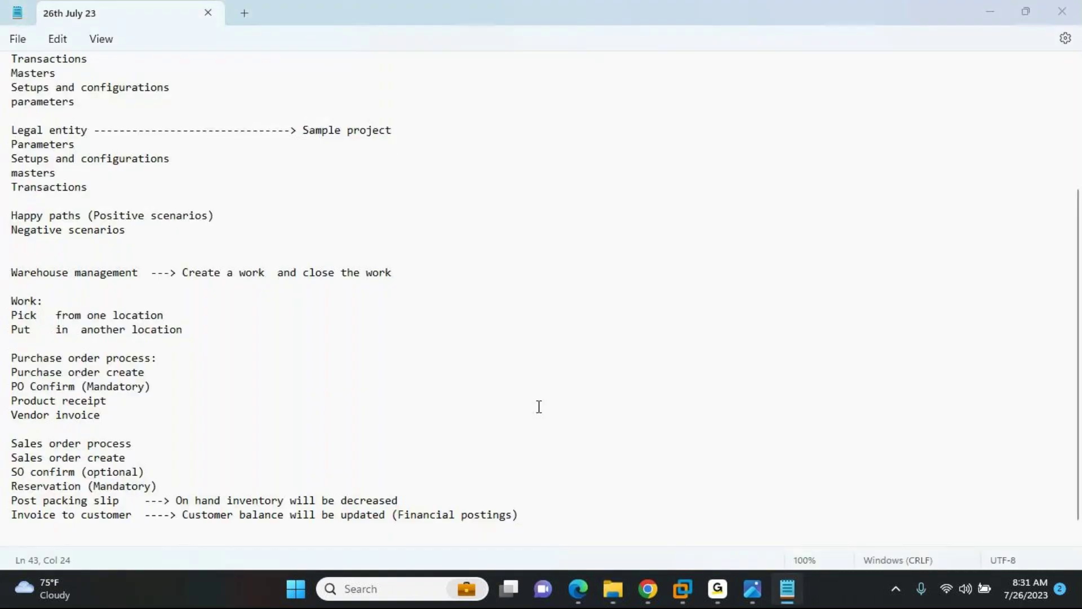
{"action": "key", "text": "alt+Tab"}
{"action": "key", "text": "alt+Tab"}
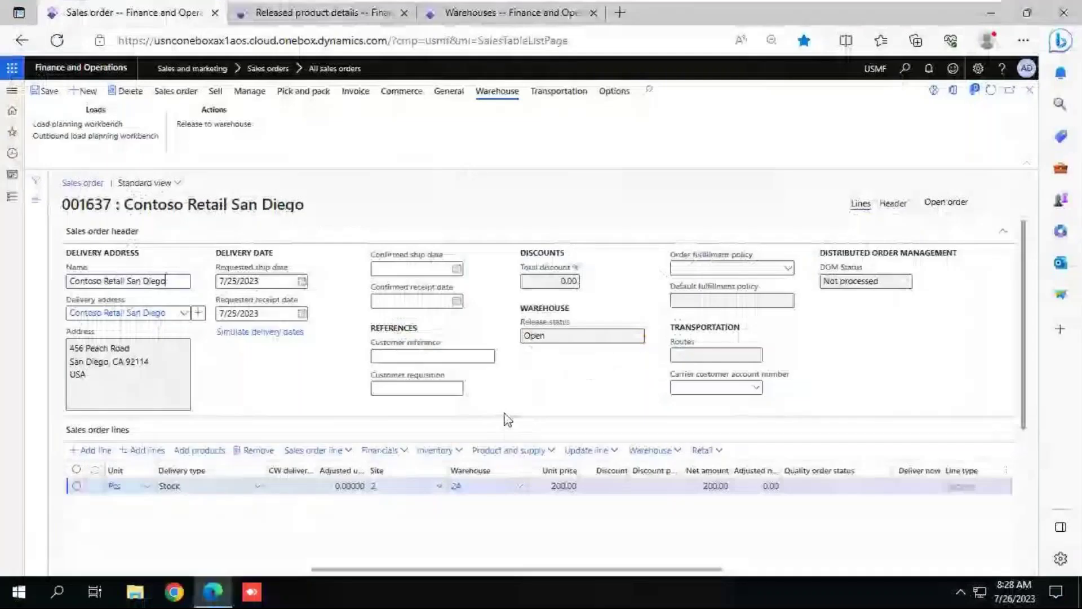
{"action": "left_click", "coordinate": [444, 454]}
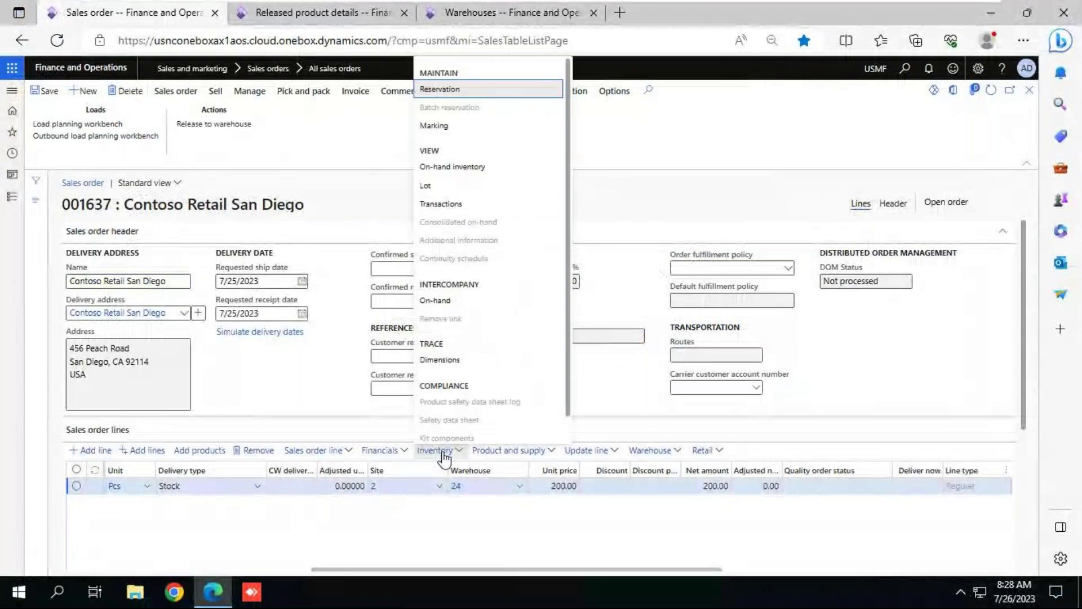
{"action": "left_click", "coordinate": [451, 90]}
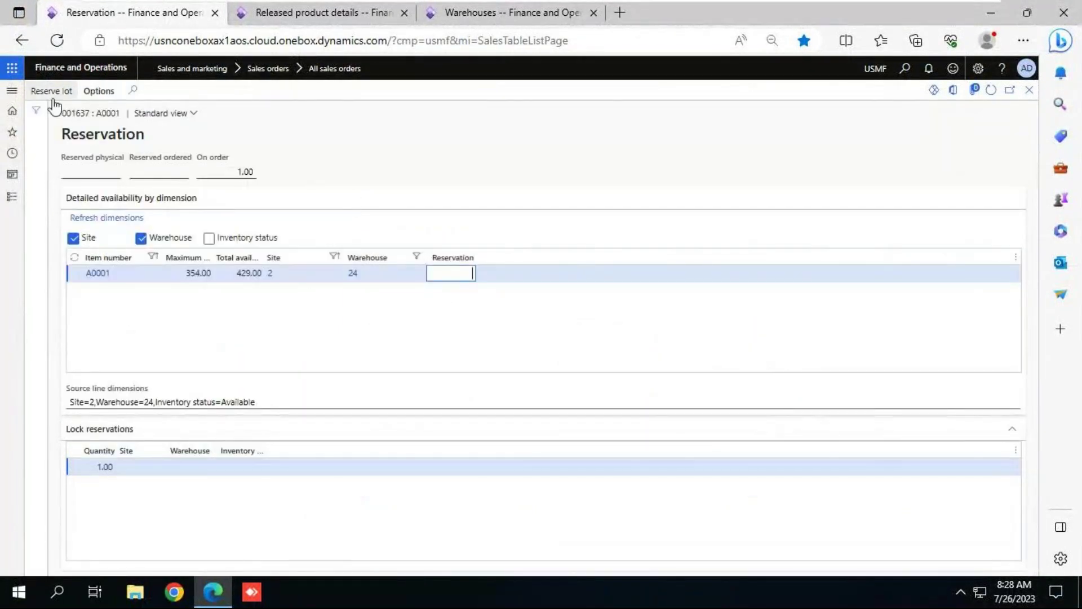
{"action": "left_click", "coordinate": [51, 91]}
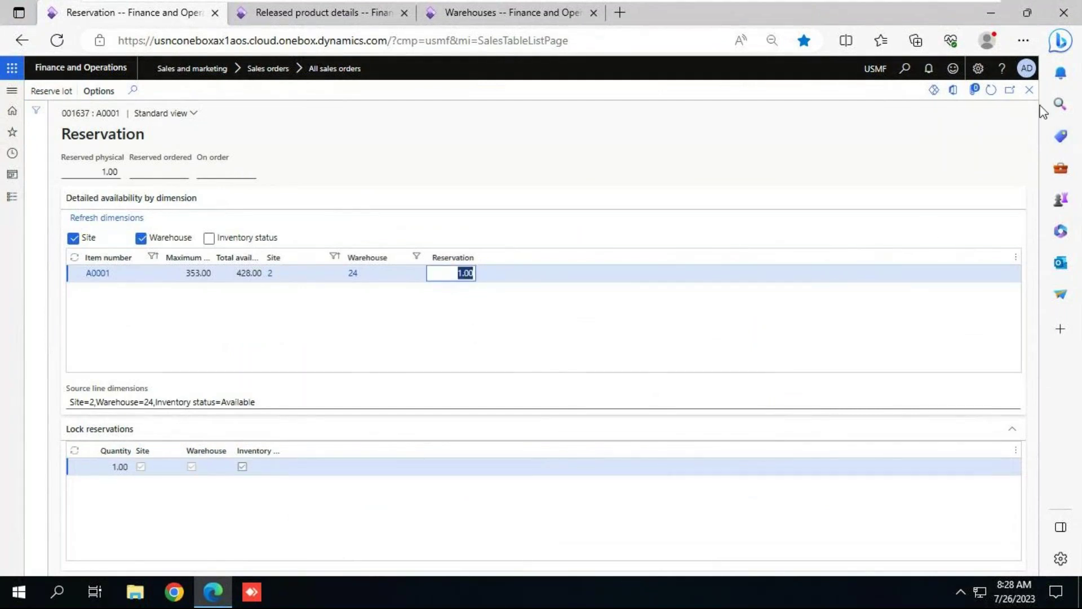
{"action": "left_click", "coordinate": [1029, 90]}
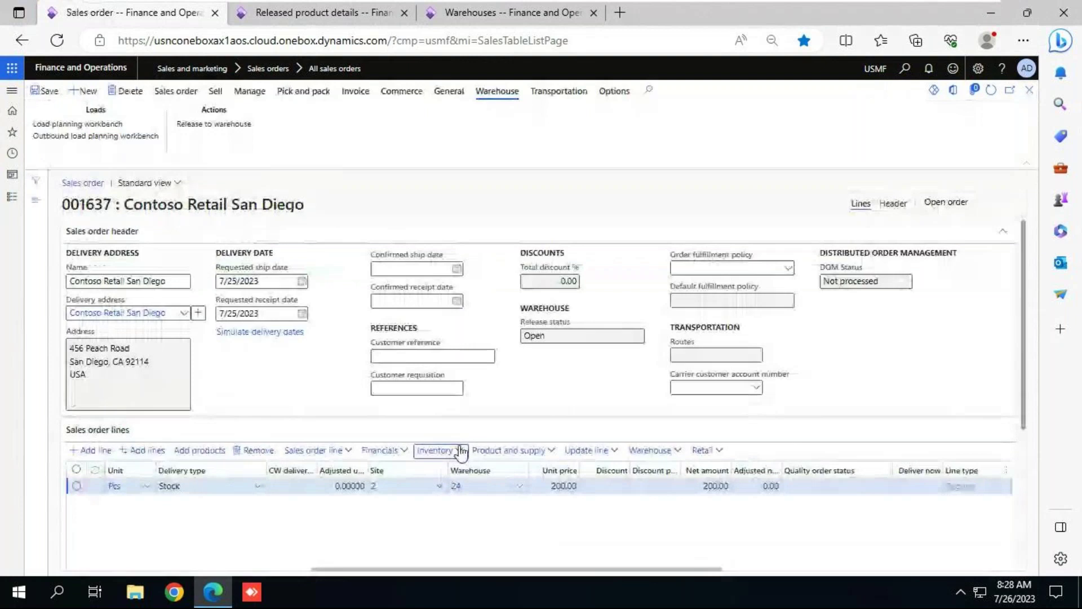
Try again to release the Contoso Retail San Diego order to the warehouse and dismiss the message
{"action": "left_click", "coordinate": [216, 131]}
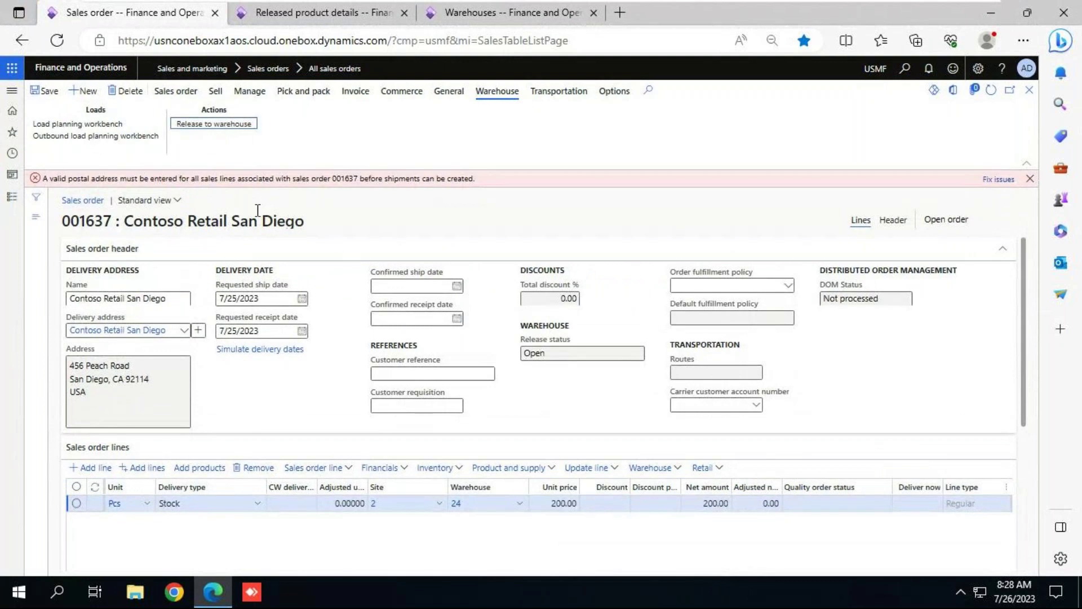
{"action": "left_click", "coordinate": [1030, 178]}
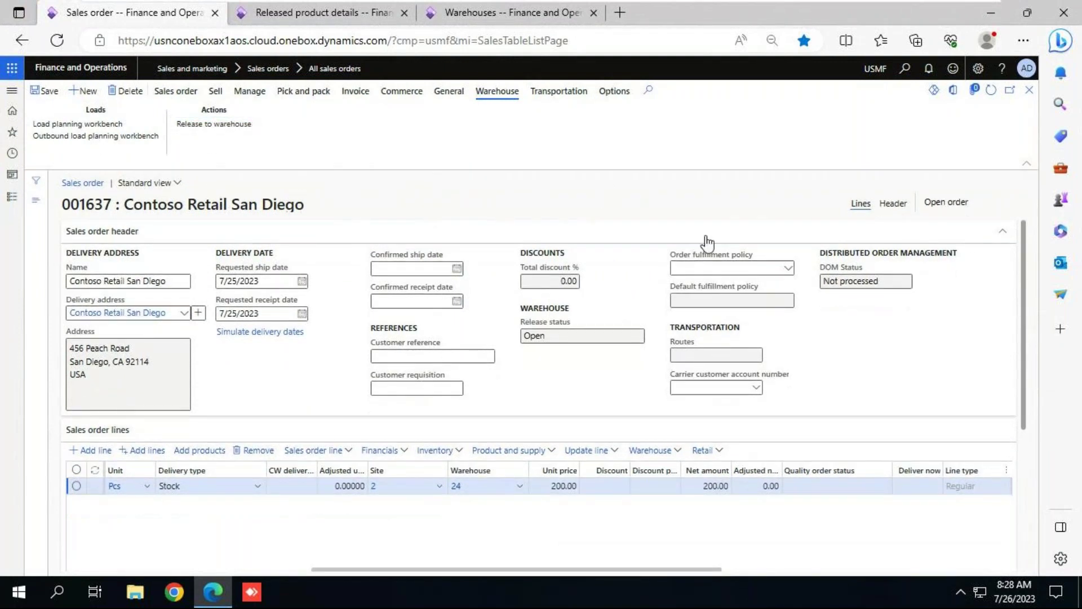
Change the order header's customer to Contoso Retail Los Angeles, transferring customer account settings and updating the delivery address on all lines
{"action": "left_click", "coordinate": [898, 207]}
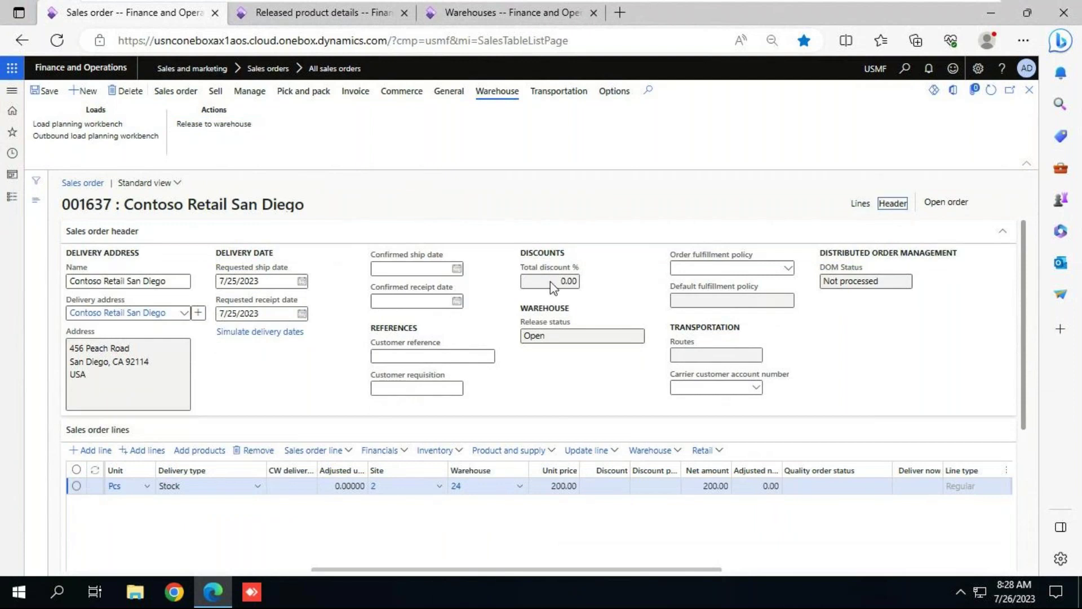
{"action": "left_click", "coordinate": [303, 357]}
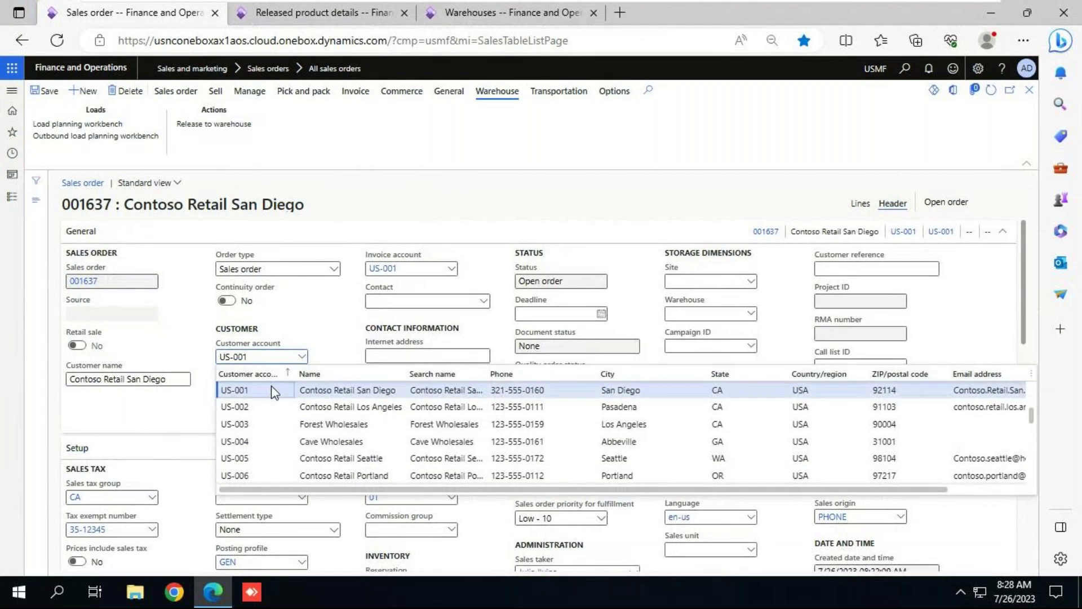
{"action": "left_click", "coordinate": [272, 388]}
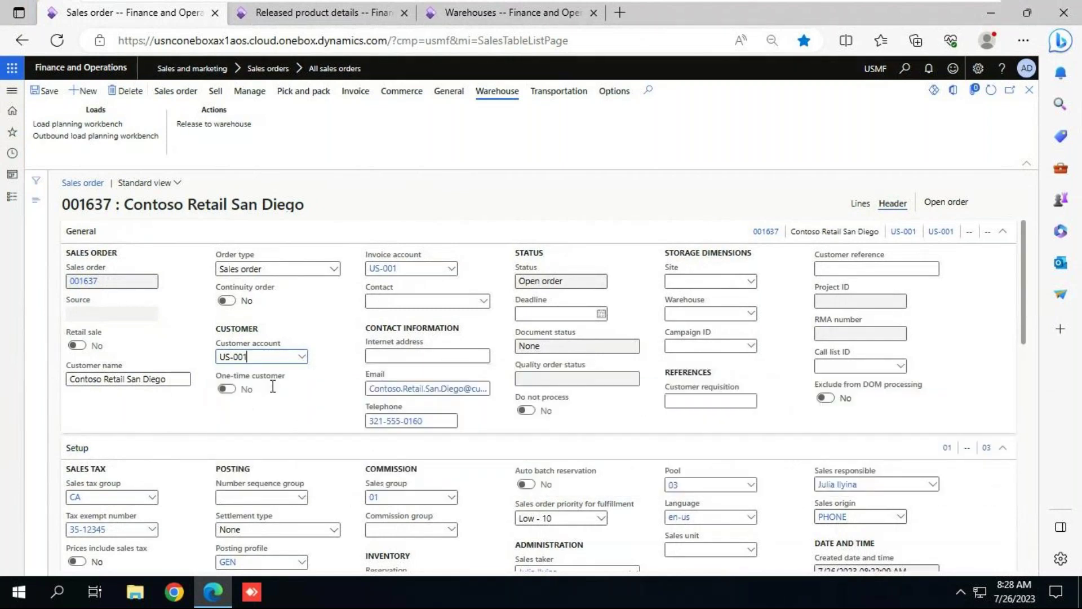
{"action": "left_click", "coordinate": [302, 357]}
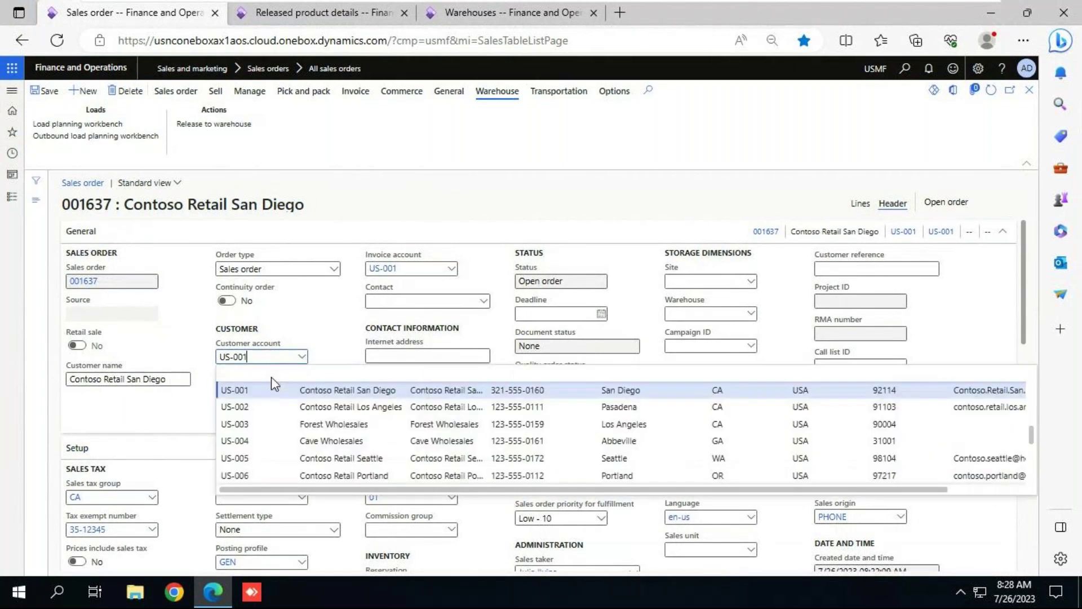
{"action": "left_click", "coordinate": [257, 405]}
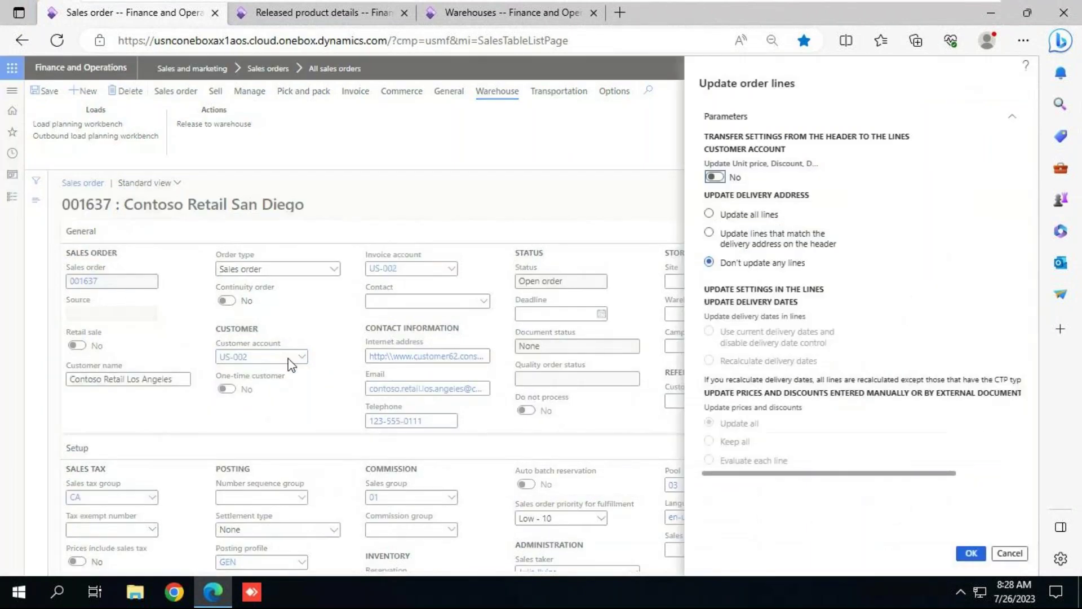
{"action": "left_click", "coordinate": [710, 215]}
{"action": "left_click", "coordinate": [715, 176]}
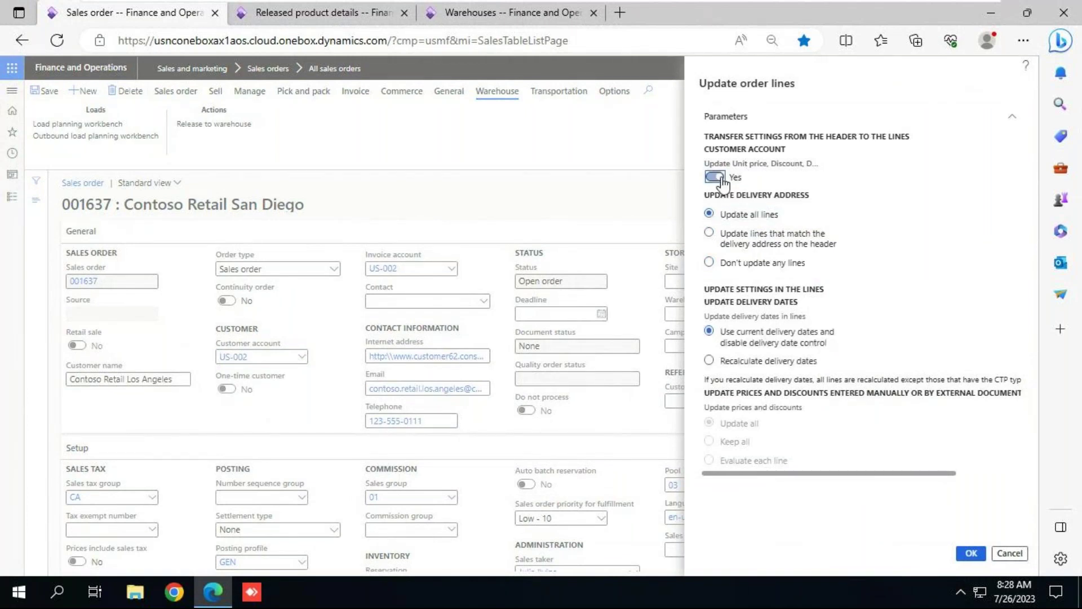
{"action": "left_click", "coordinate": [967, 551]}
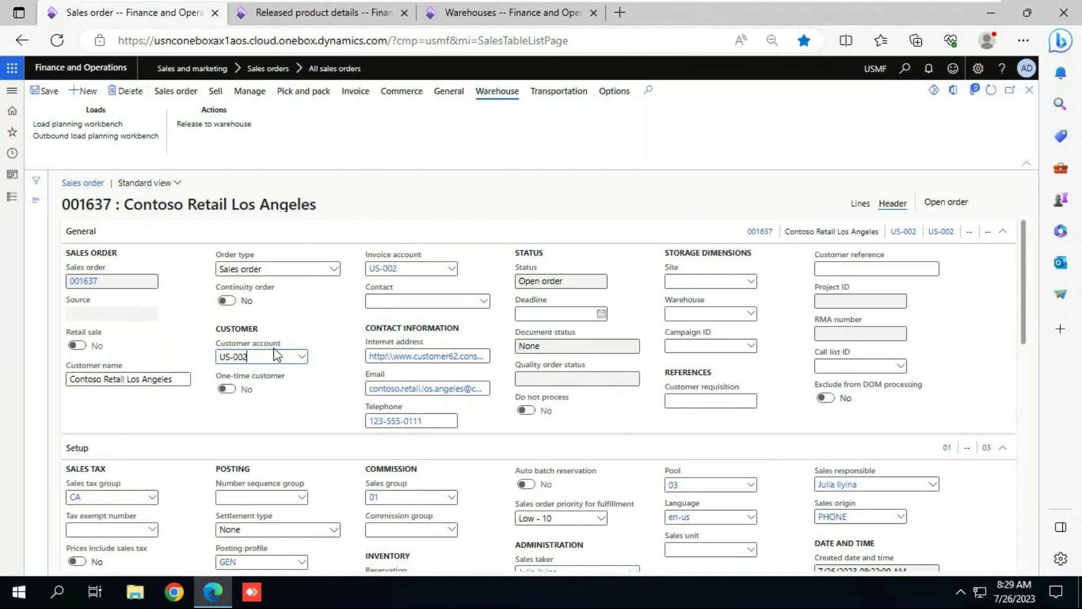
Check the delivery address in the details of the HDMI 6' Cables sales order line
{"action": "left_click", "coordinate": [867, 205]}
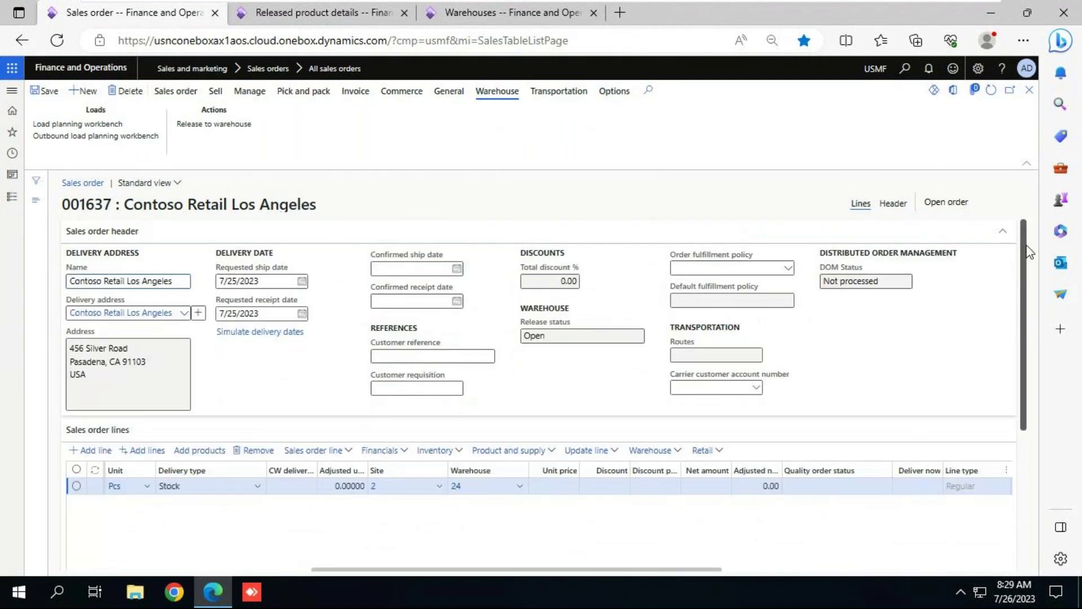
{"action": "left_click_drag", "start_coordinate": [1027, 251], "coordinate": [1034, 428]}
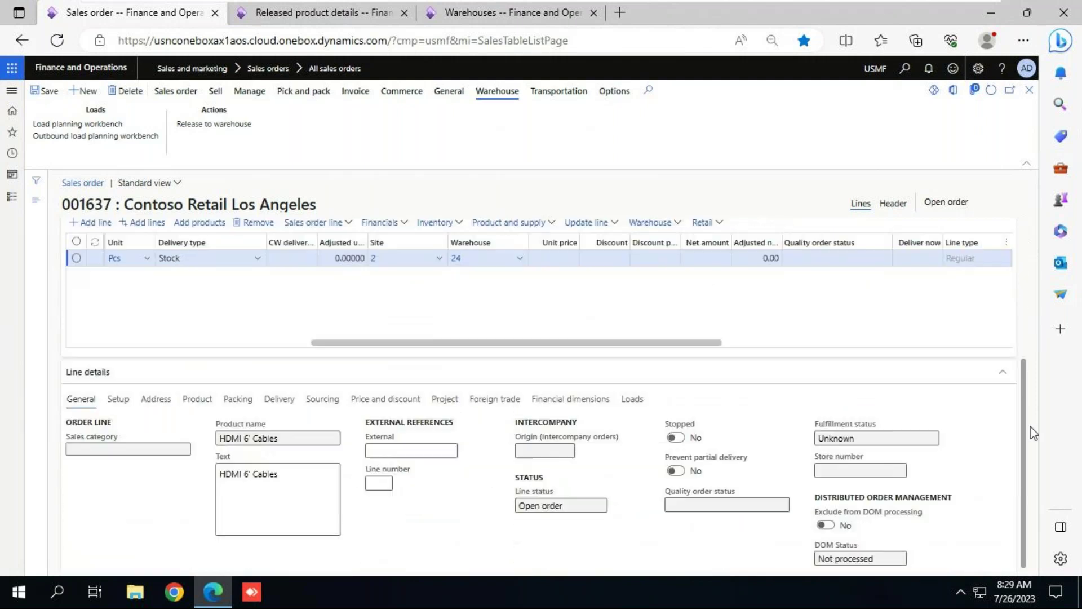
{"action": "left_click", "coordinate": [168, 404]}
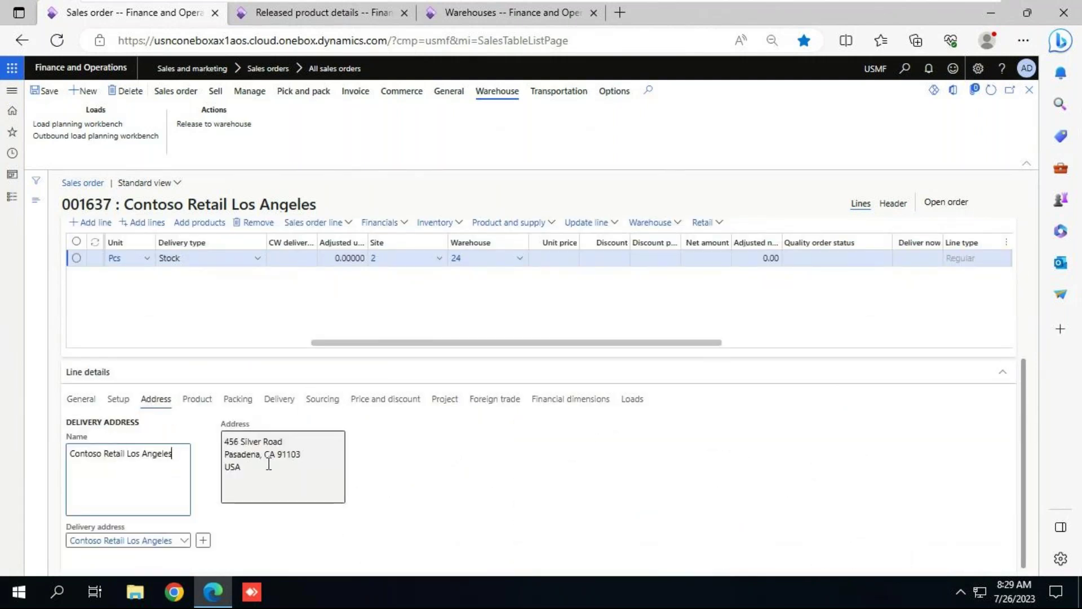
Check the inventory reservation of the sales order line and return to the order
{"action": "left_click_drag", "start_coordinate": [1026, 439], "coordinate": [1010, 322]}
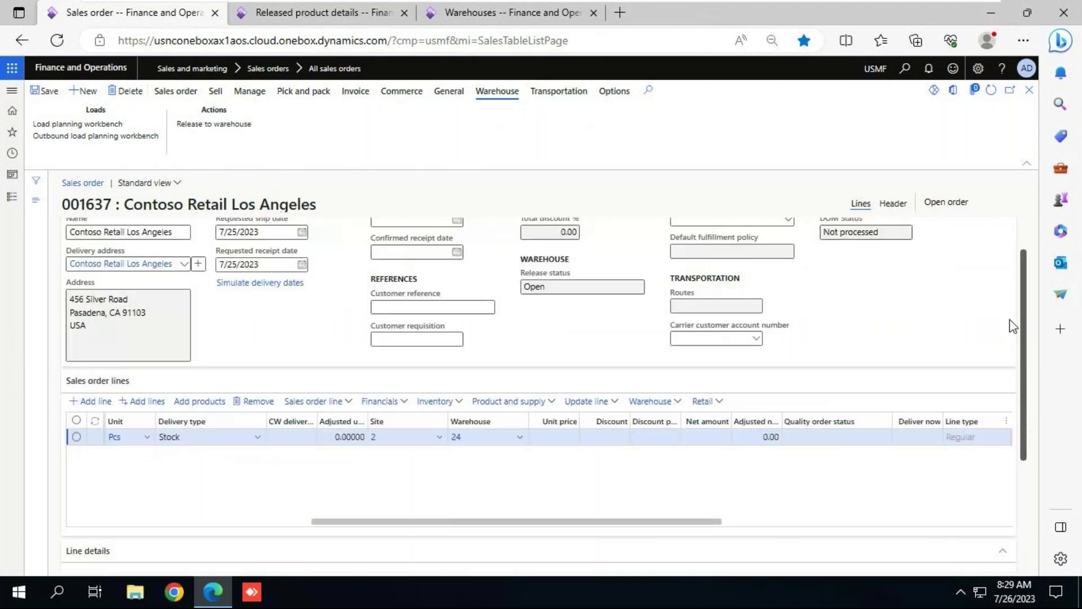
{"action": "left_click", "coordinate": [455, 411]}
{"action": "left_click", "coordinate": [435, 93]}
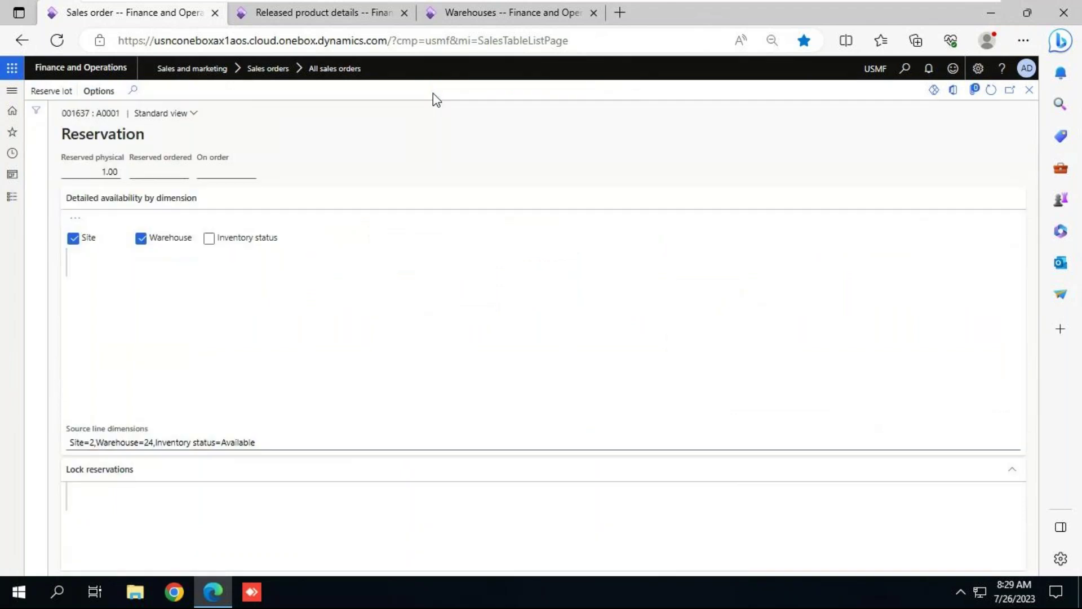
{"action": "left_click", "coordinate": [1028, 91]}
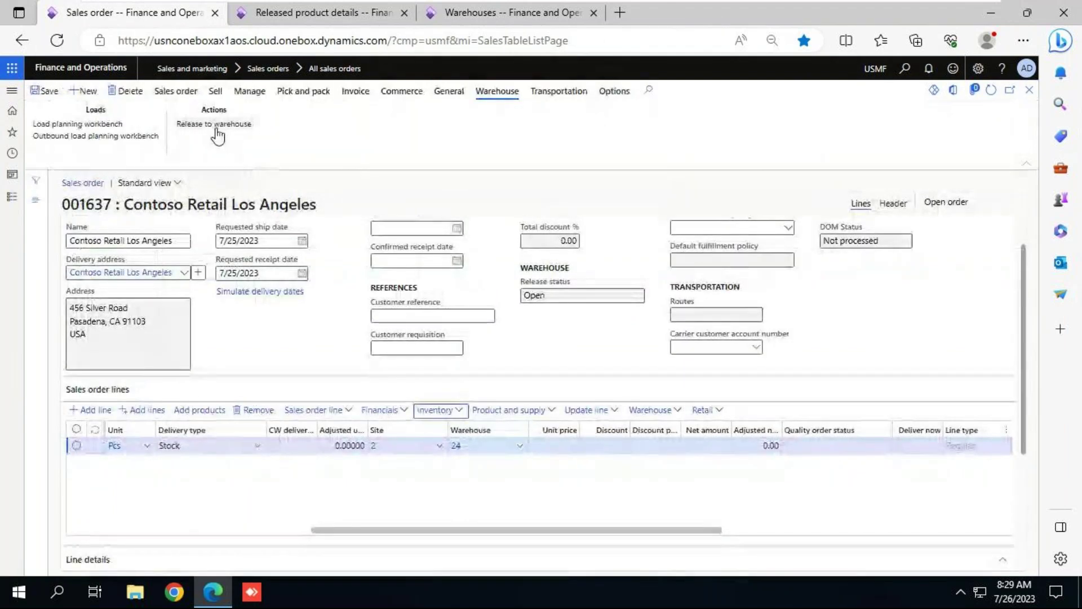
Release the Contoso Retail Los Angeles sales order to the warehouse and expand the resulting messages
{"action": "left_click", "coordinate": [216, 127]}
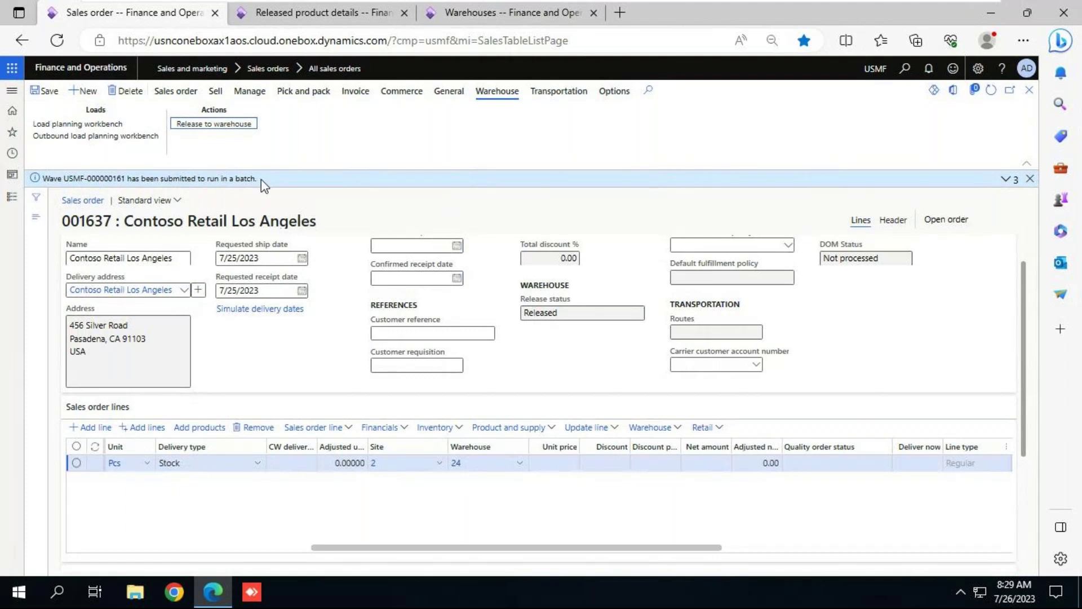
{"action": "left_click", "coordinate": [1007, 179]}
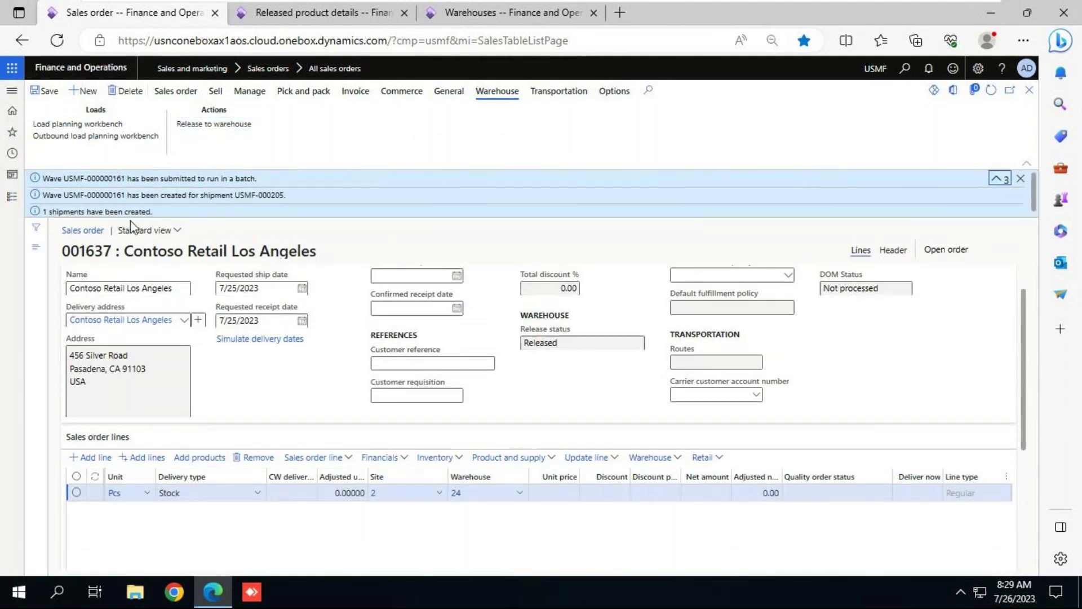
Switch to the Notepad notes and add the lines Shippment, Load, Wave and Work below the sales order process
{"action": "key", "text": "alt+Tab"}
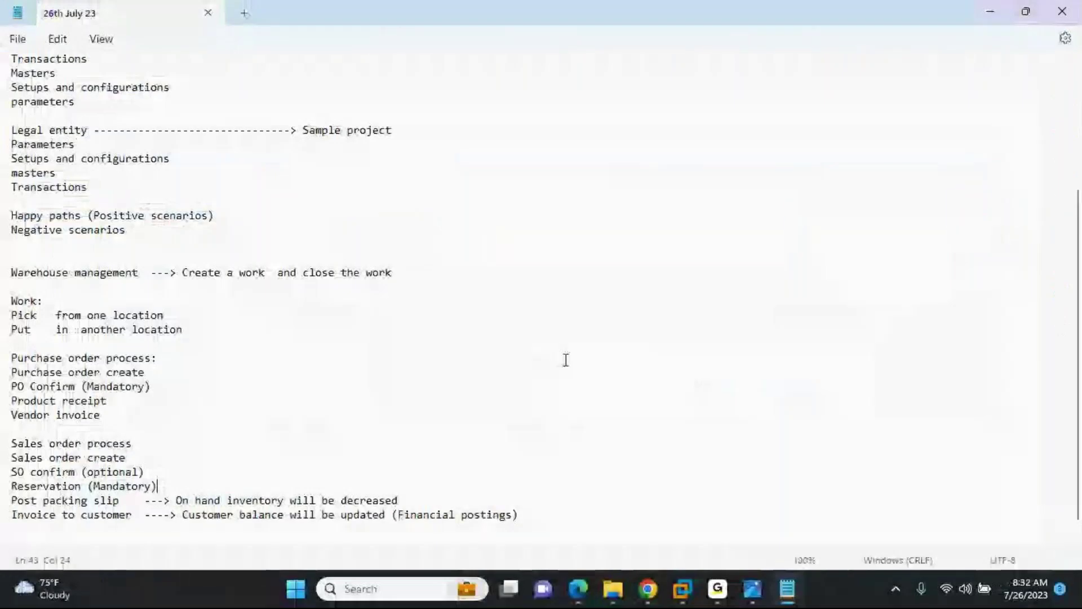
{"action": "left_click", "coordinate": [536, 515]}
{"action": "key", "text": "Return"}
{"action": "key", "text": "Return"}
{"action": "key", "text": "Return"}
{"action": "key", "text": "Return"}
{"action": "key", "text": "Return"}
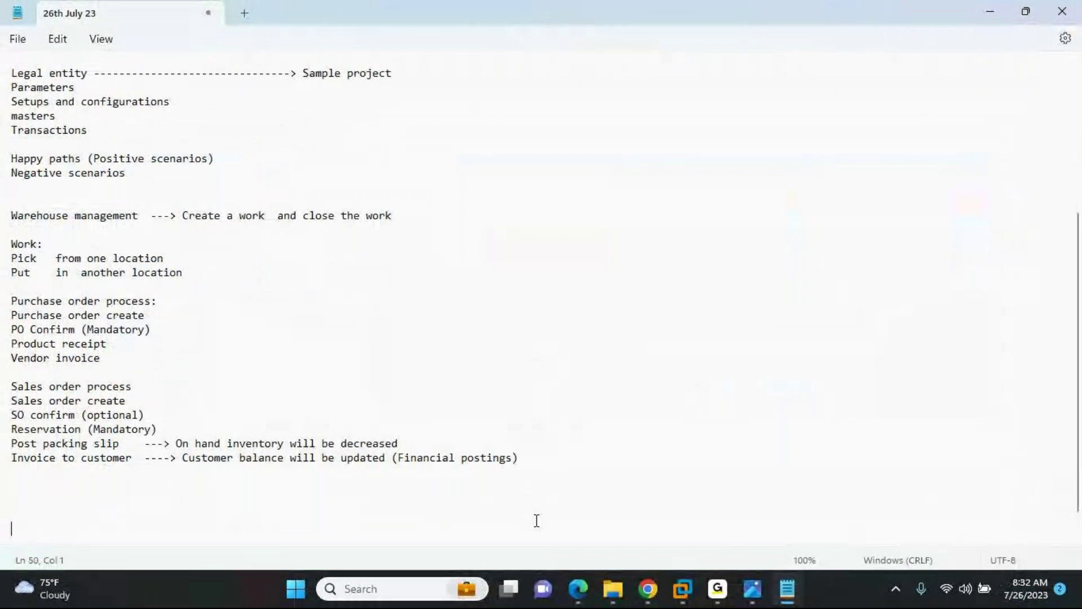
{"action": "key", "text": "BackSpace"}
{"action": "key", "text": "BackSpace"}
{"action": "key", "text": "BackSpace"}
{"action": "type", "text": "Shippment"}
{"action": "key", "text": "Return"}
{"action": "type", "text": "Loa"}
{"action": "key", "text": "BackSpace"}
{"action": "type", "text": "oad"}
{"action": "key", "text": "Return"}
{"action": "type", "text": "Wave"}
{"action": "key", "text": "Return"}
{"action": "type", "text": "Work"}
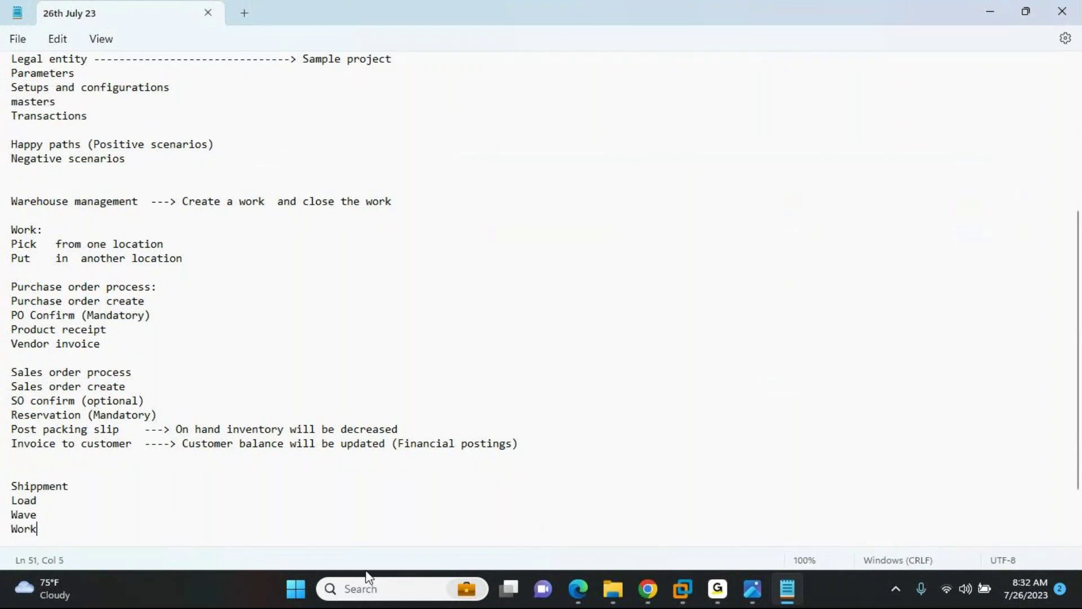
Highlight the new Shippment, Load, Wave and Work lines and the warehouse management line in the notes
{"action": "left_click_drag", "start_coordinate": [37, 529], "coordinate": [3, 480]}
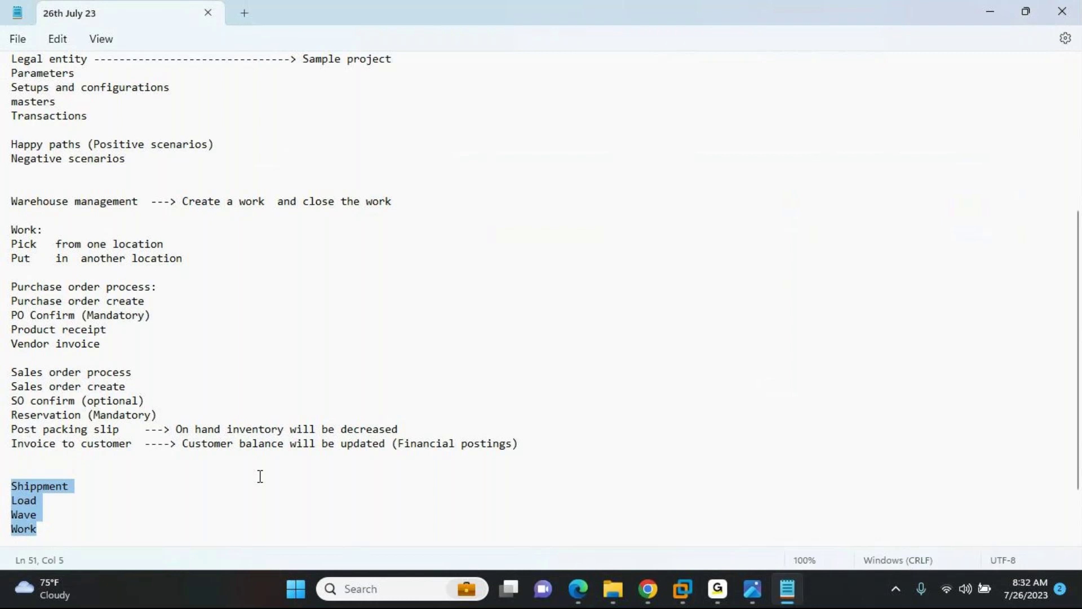
{"action": "left_click_drag", "start_coordinate": [139, 200], "coordinate": [10, 201]}
{"action": "left_click_drag", "start_coordinate": [176, 201], "coordinate": [409, 202]}
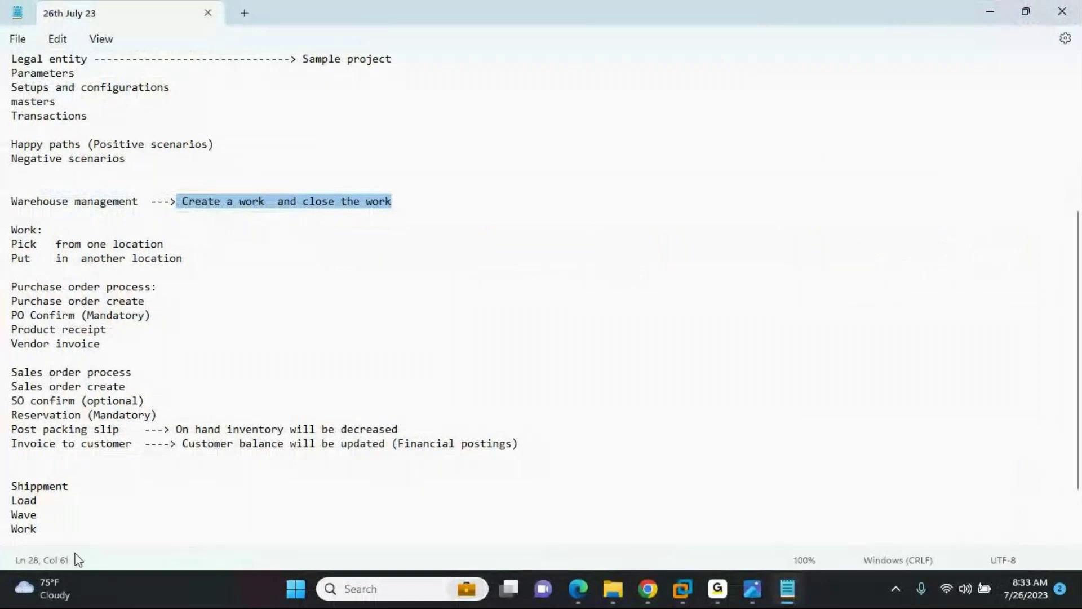
{"action": "left_click_drag", "start_coordinate": [44, 527], "coordinate": [1, 496]}
{"action": "left_click", "coordinate": [91, 505]}
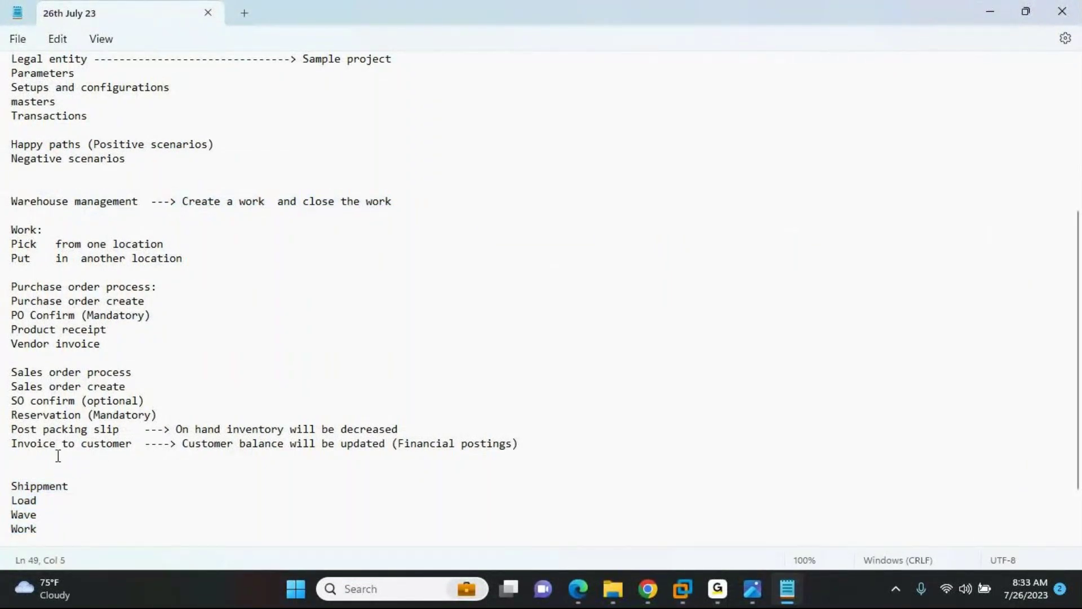
Insert the line "Release to warehouse" after "Reservation (Mandatory)" in the notes and highlight the Work line
{"action": "left_click", "coordinate": [169, 417]}
{"action": "key", "text": "Return"}
{"action": "type", "text": "Rele"}
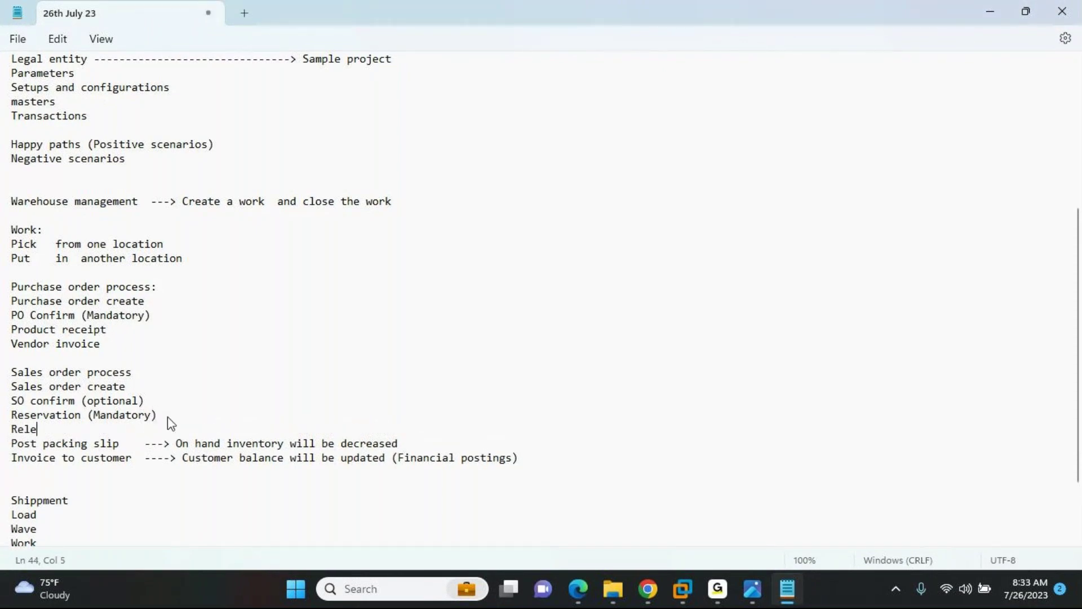
{"action": "type", "text": "ase to warehouse"}
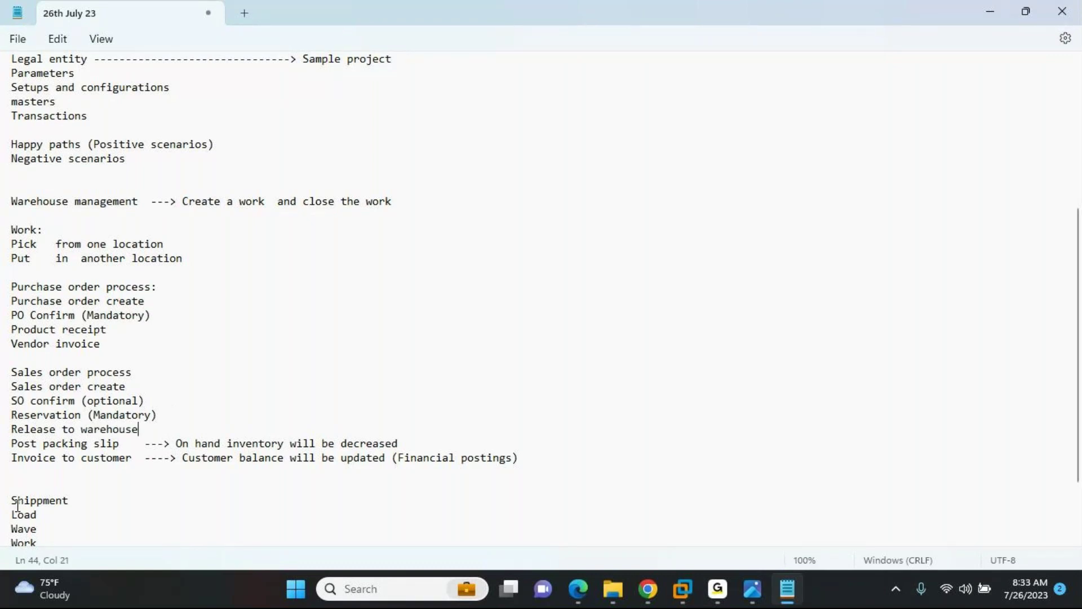
{"action": "mouse_move", "coordinate": [11, 500]}
{"action": "left_mouse_down"}
{"action": "mouse_move", "coordinate": [10, 545]}
{"action": "mouse_move", "coordinate": [50, 537]}
{"action": "mouse_move", "coordinate": [8, 515]}
{"action": "left_mouse_up"}
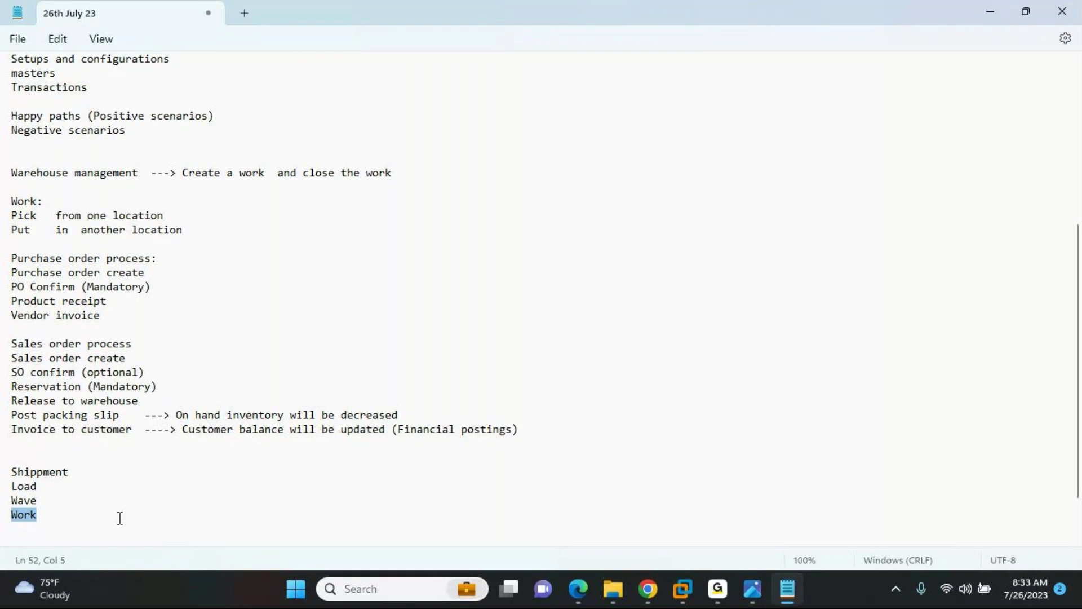
Return to the sales order in Dynamics 365, dismiss the messages and open the work details of the order line
{"action": "key", "text": "alt+Tab"}
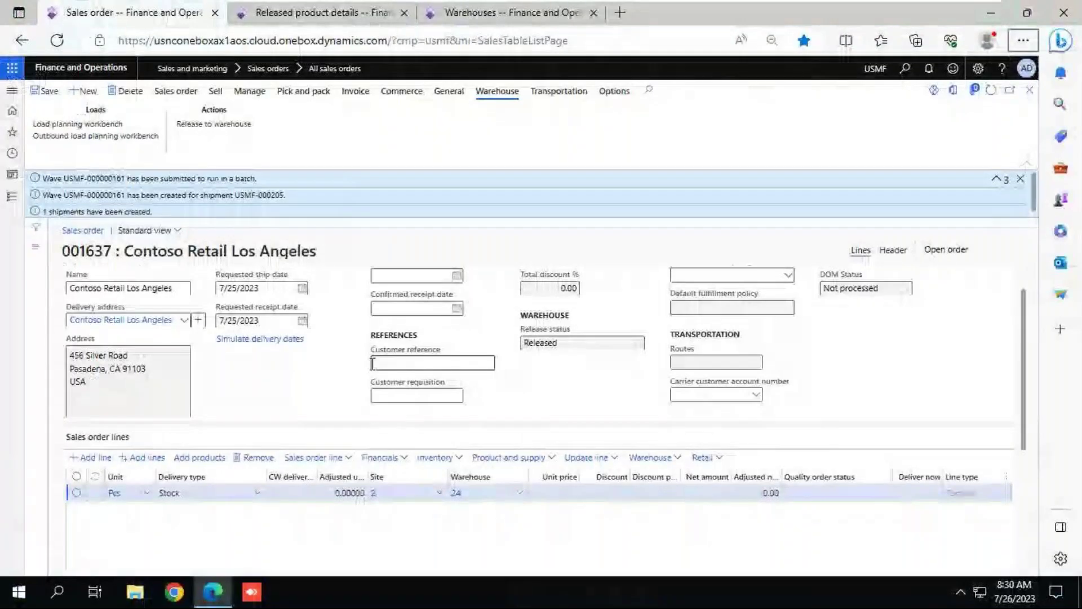
{"action": "left_click", "coordinate": [1022, 178]}
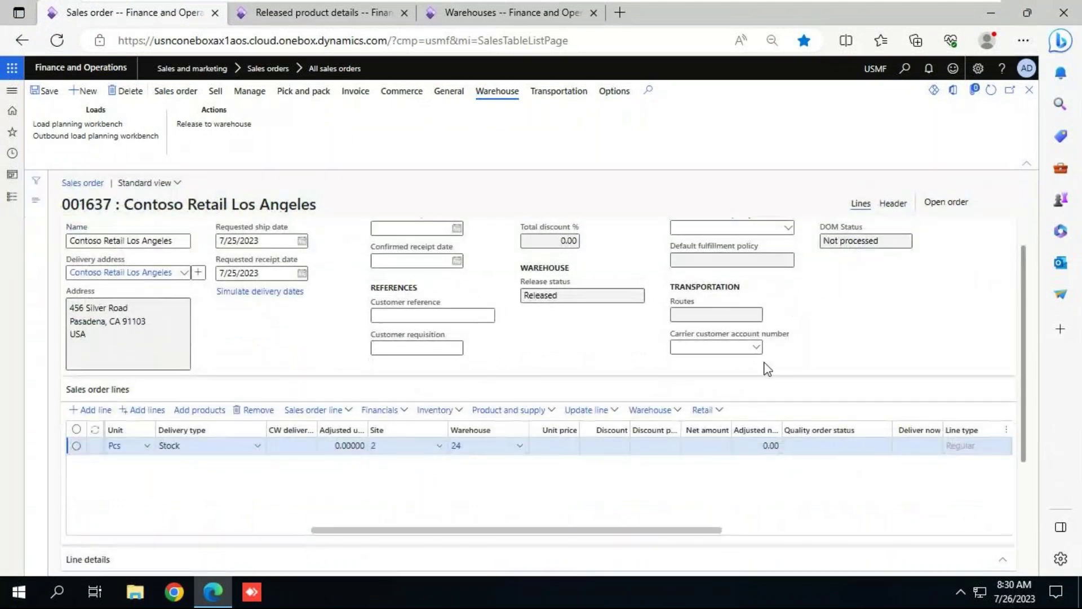
{"action": "left_click", "coordinate": [676, 411]}
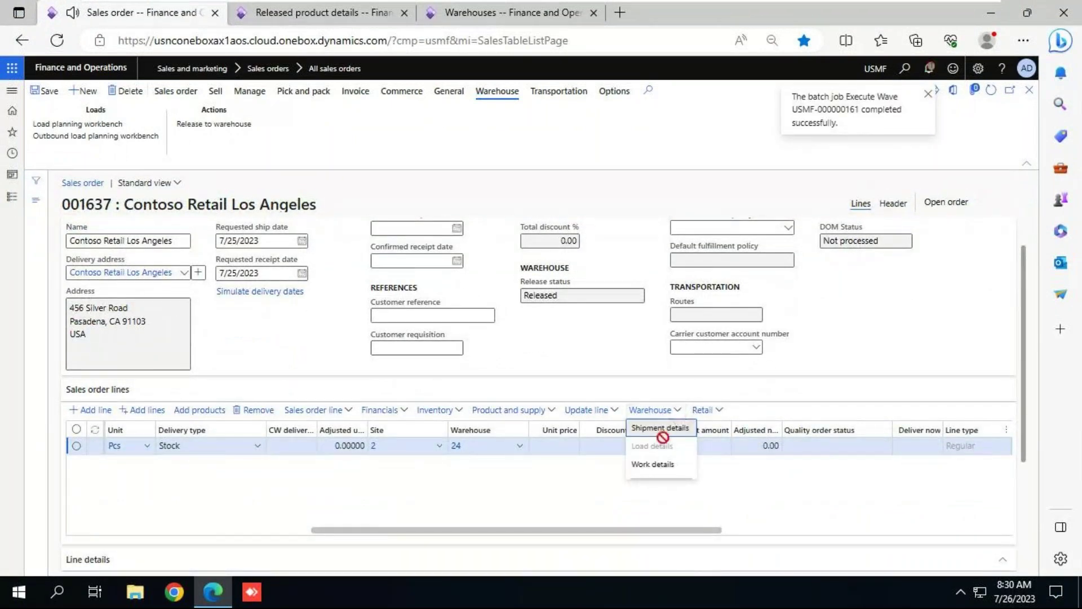
{"action": "left_click", "coordinate": [659, 432]}
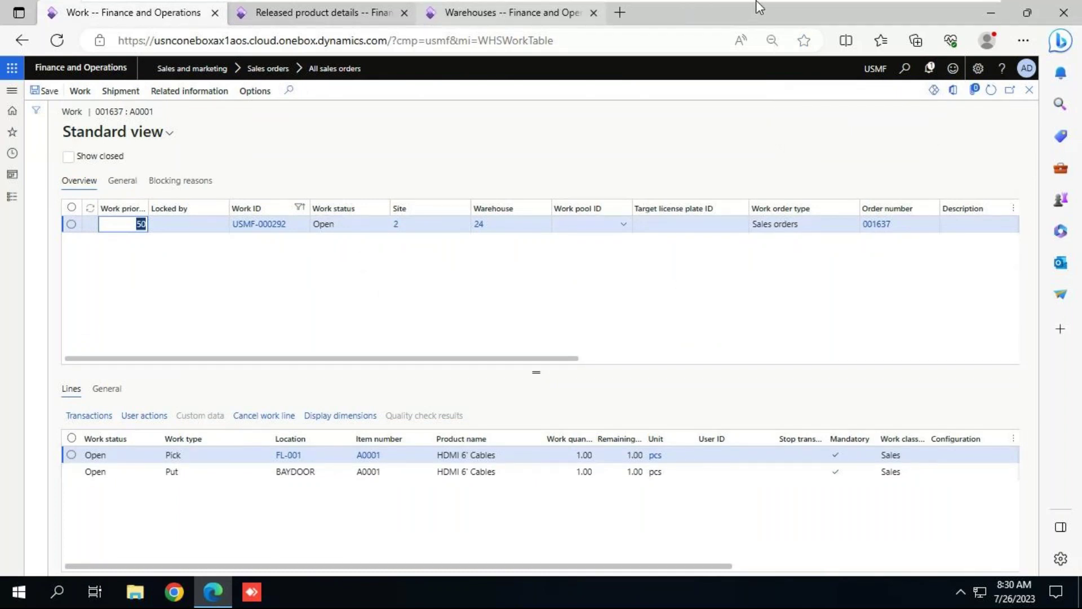
Switch to Chrome and view the pallet and forklift image results
{"action": "key", "text": "alt+Tab"}
{"action": "key", "text": "alt+Tab"}
{"action": "key", "text": "alt+Tab"}
{"action": "key", "text": "alt+Tab"}
{"action": "key", "text": "alt+Tab"}
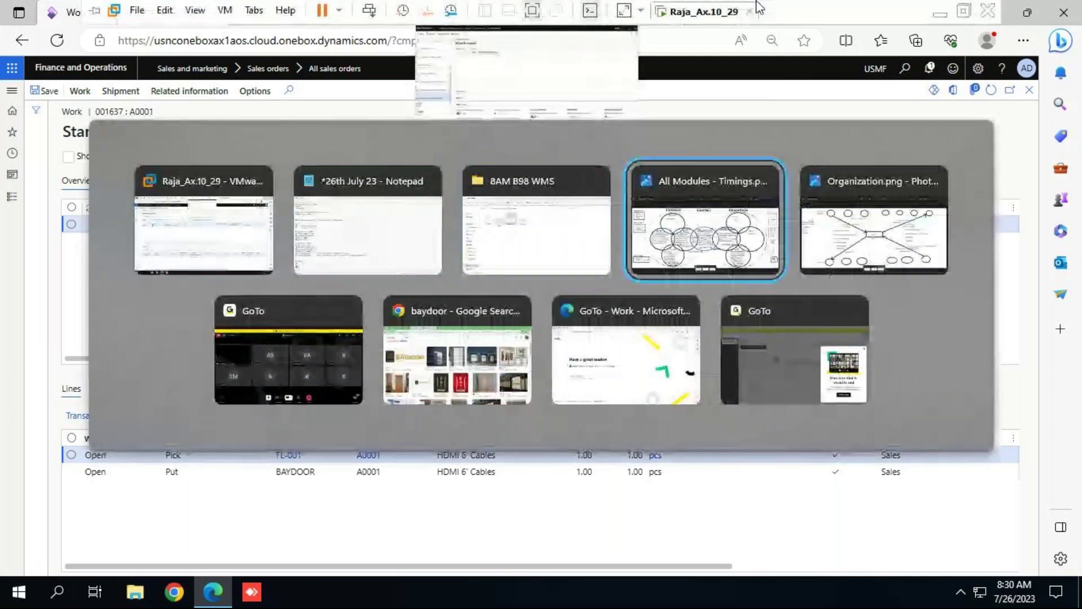
{"action": "key", "text": "Escape"}
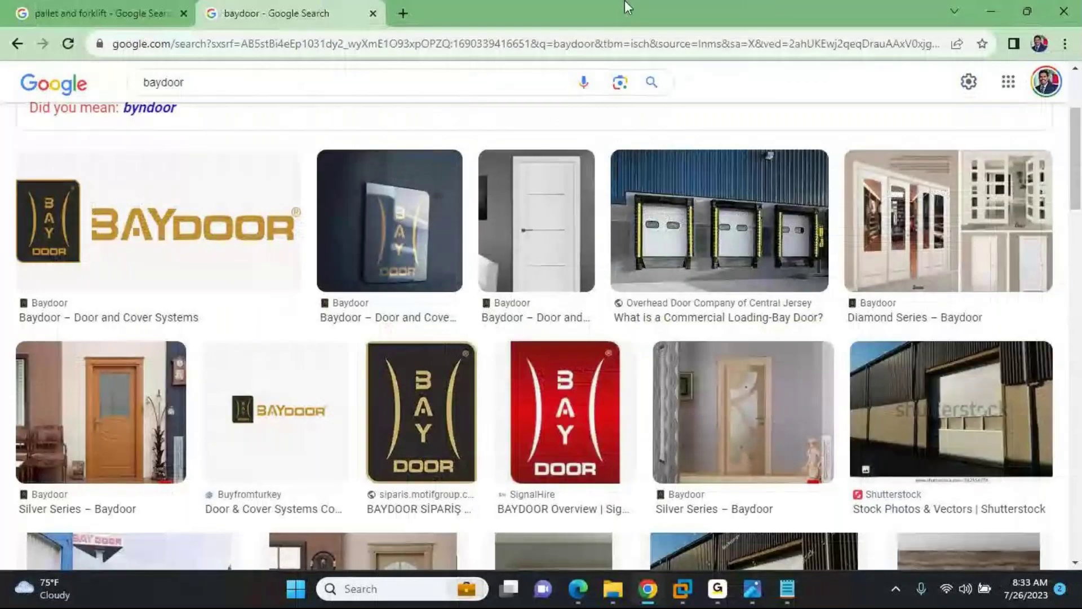
{"action": "left_click", "coordinate": [157, 14]}
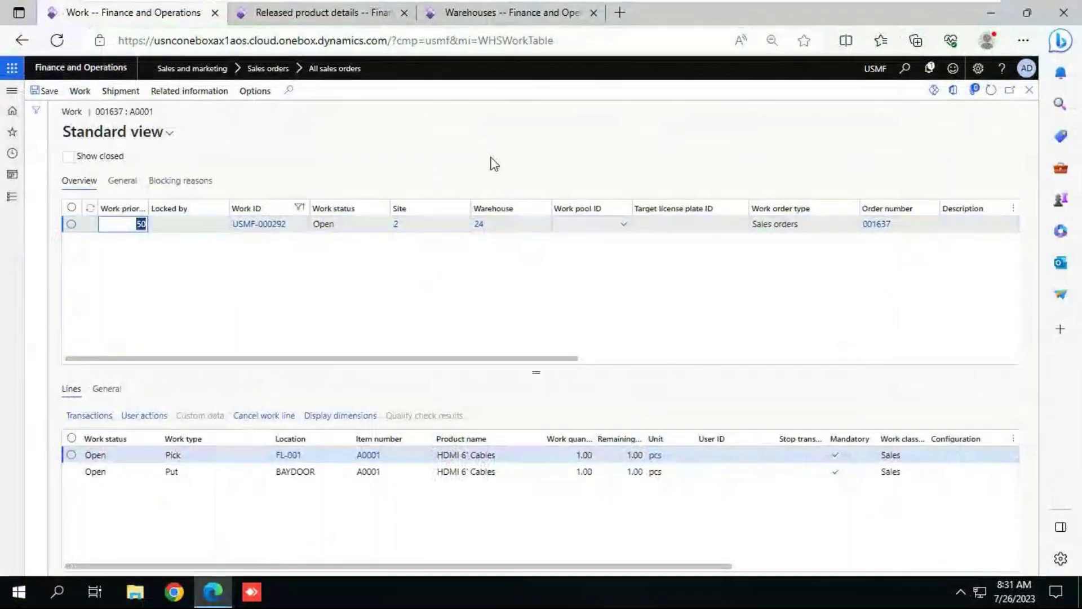
Return to Dynamics 365 and duplicate the Warehouses page in a new browser tab
{"action": "left_click", "coordinate": [524, 18]}
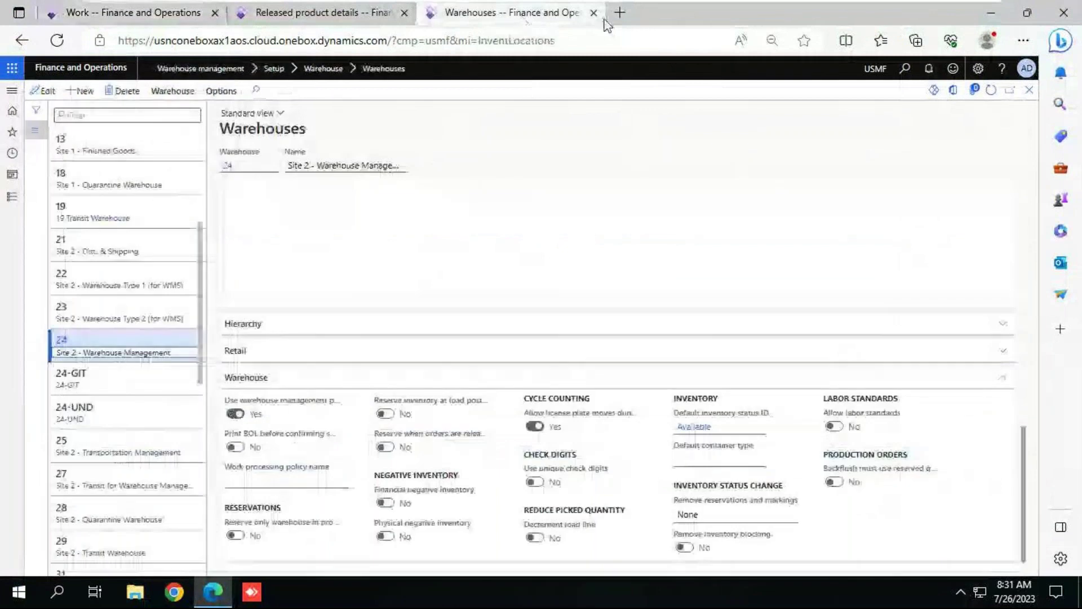
{"action": "right_click", "coordinate": [532, 16]}
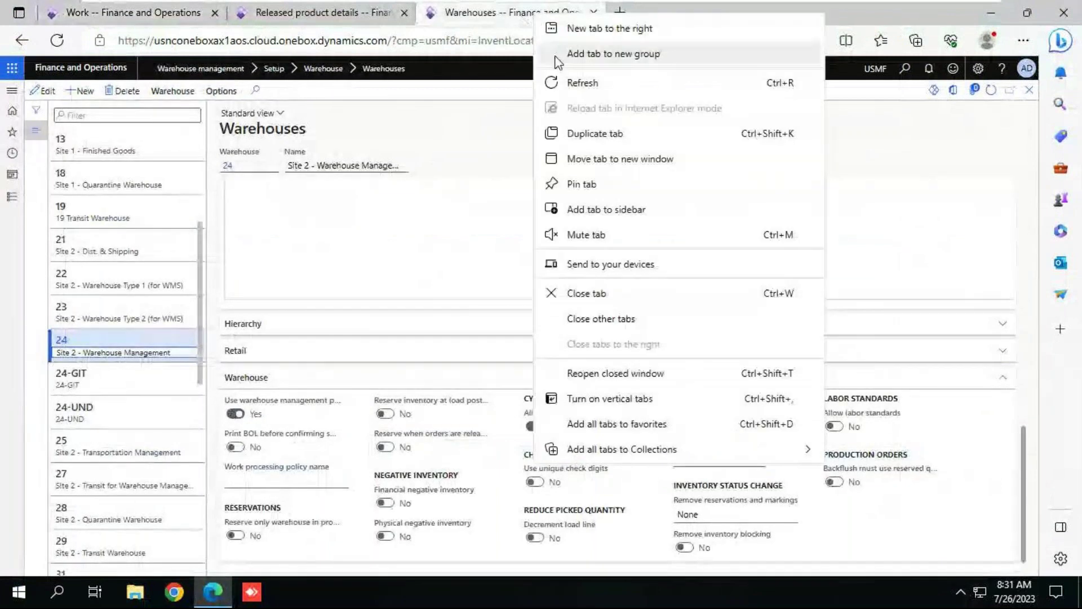
{"action": "left_click", "coordinate": [593, 134]}
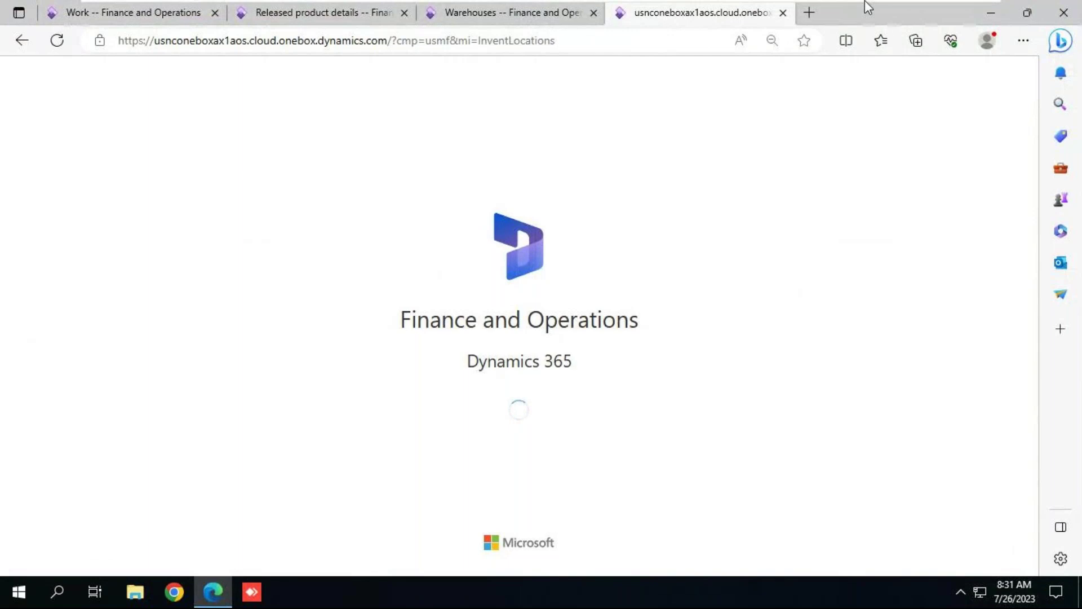
Switch to Chrome, search for "mobile scanner for warehouse" in a new tab and browse the image results
{"action": "key", "text": "alt+Tab"}
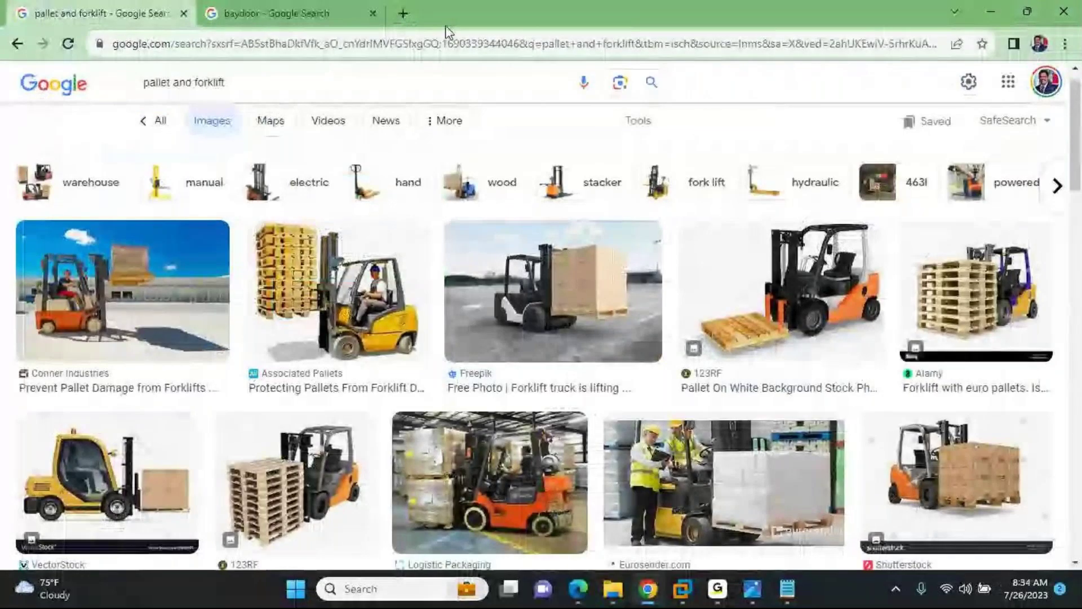
{"action": "left_click", "coordinate": [402, 13]}
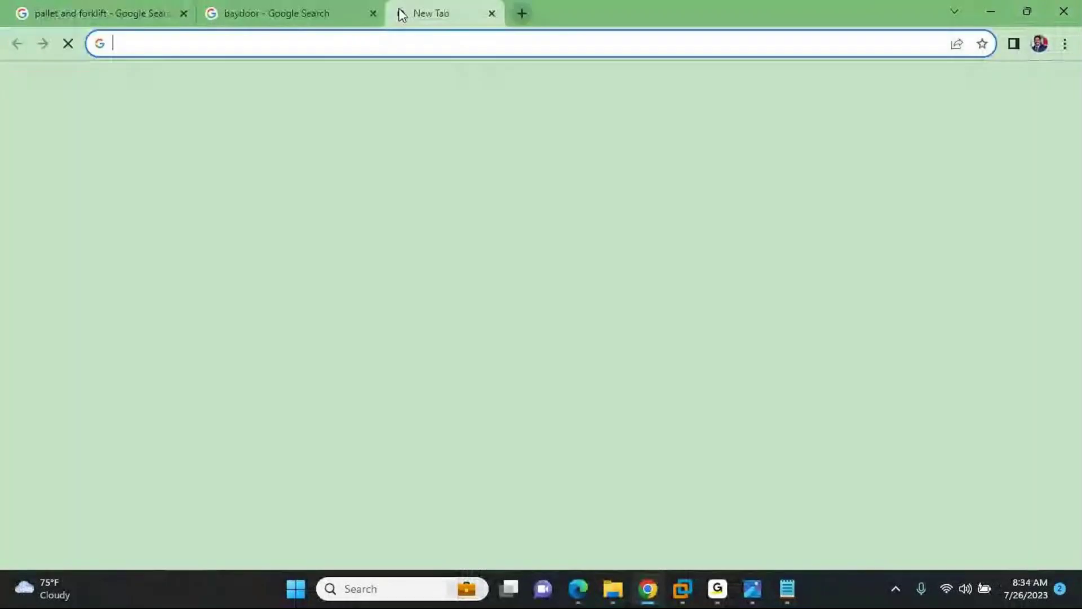
{"action": "left_click", "coordinate": [430, 309]}
{"action": "type", "text": "mobil"}
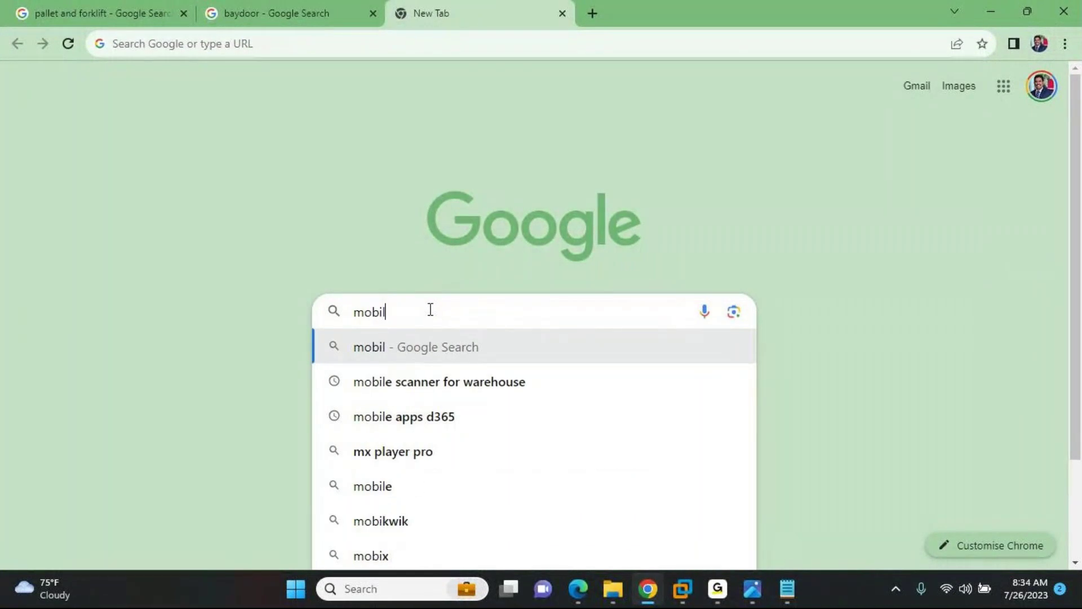
{"action": "type", "text": "e"}
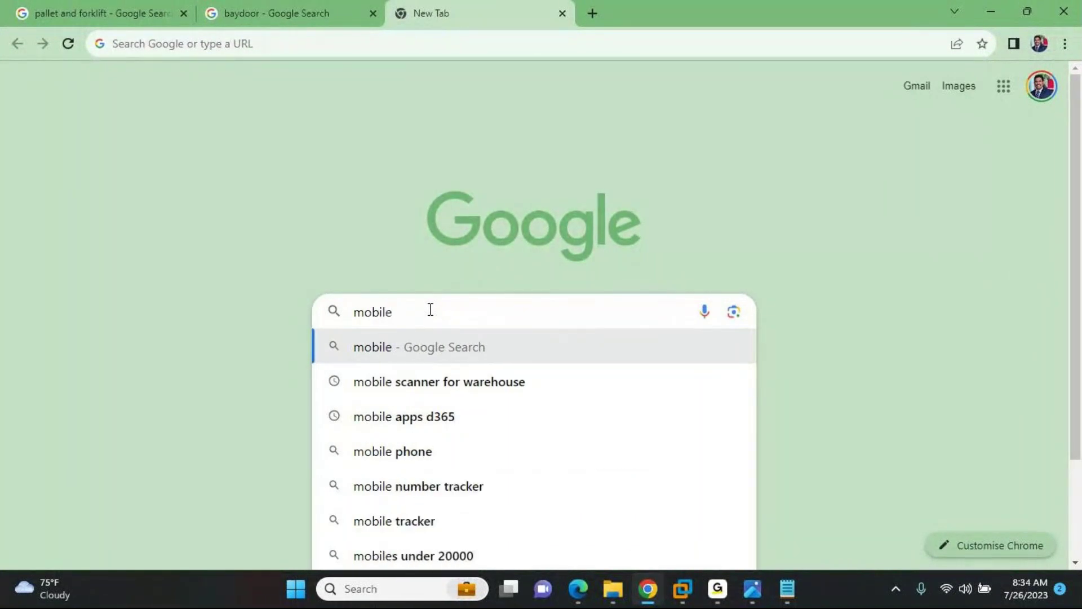
{"action": "left_click", "coordinate": [438, 383]}
{"action": "left_click", "coordinate": [163, 160]}
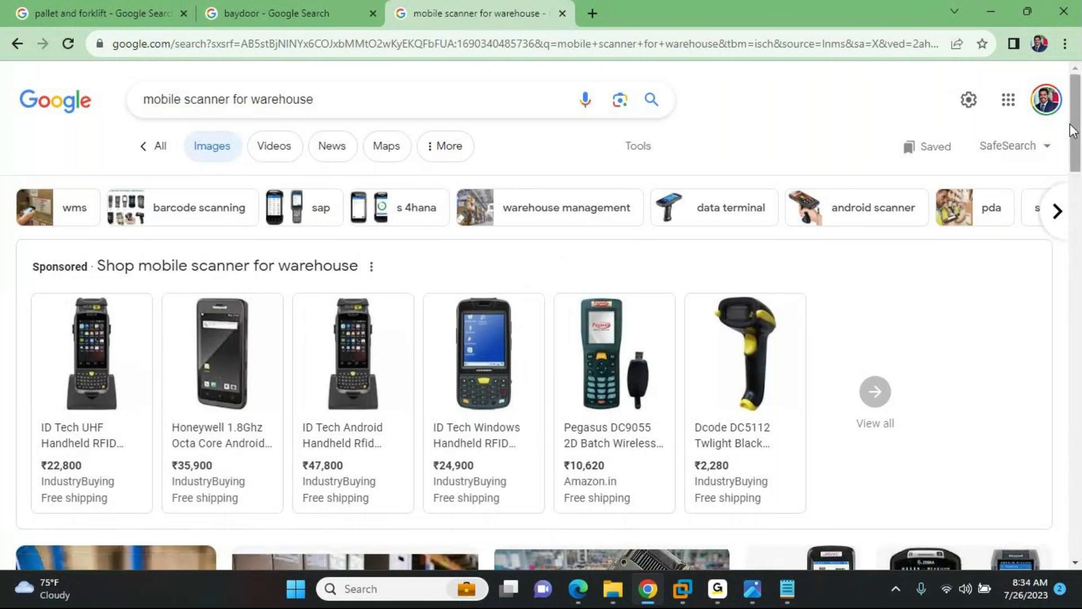
{"action": "left_click_drag", "start_coordinate": [1076, 132], "coordinate": [1078, 201]}
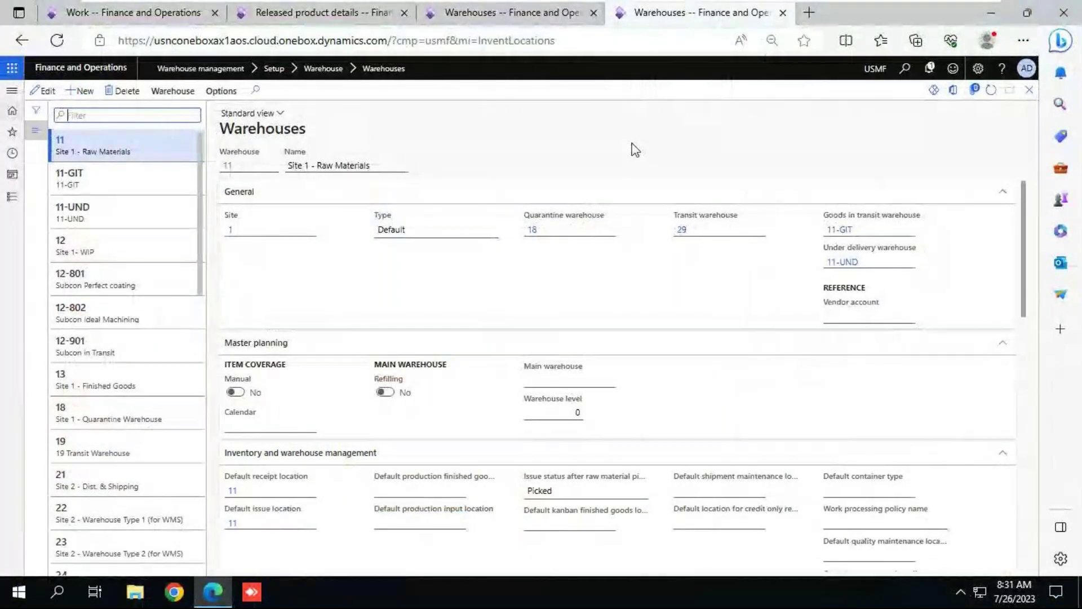
In the duplicated Dynamics 365 page's URL, replace the menu item with Action:WHSWorkExecute and load the page
{"action": "left_click", "coordinate": [587, 42]}
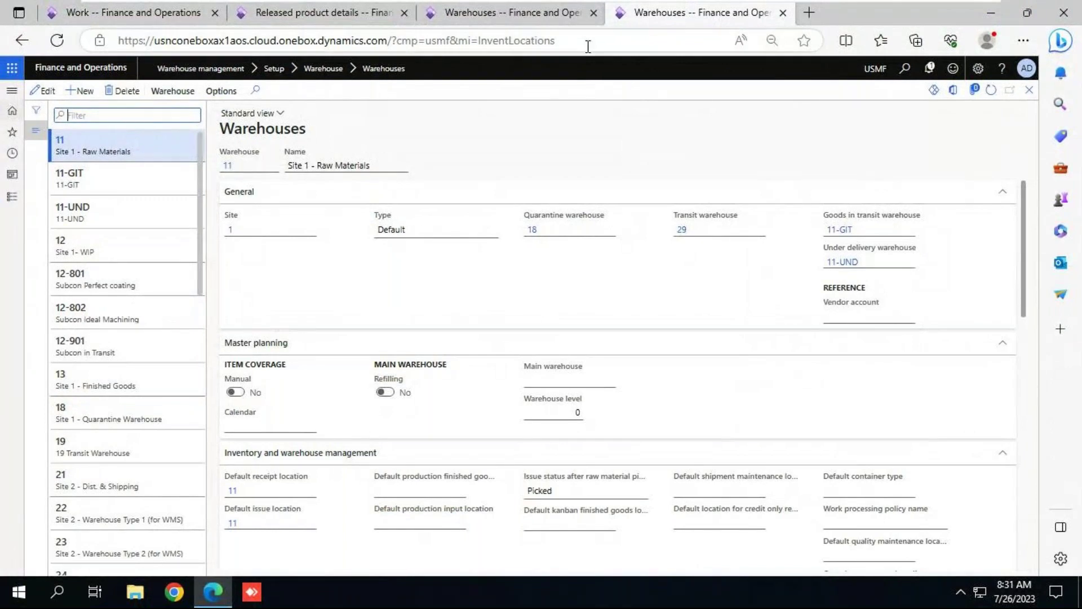
{"action": "left_click", "coordinate": [586, 44]}
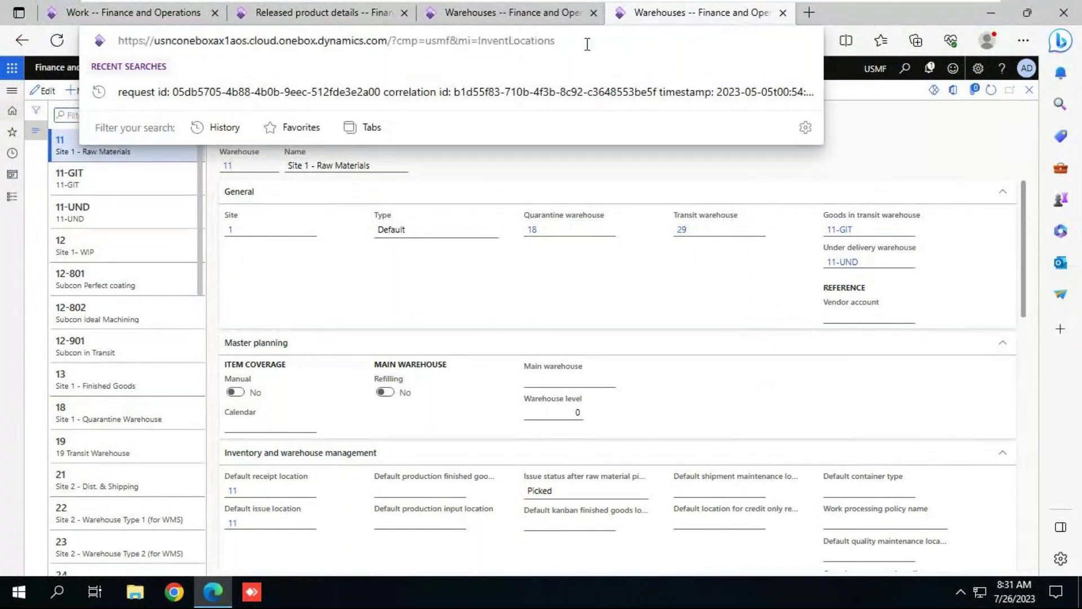
{"action": "key", "text": "BackSpace"}
{"action": "key", "text": "BackSpace"}
{"action": "key", "text": "BackSpace"}
{"action": "key", "text": "BackSpace"}
{"action": "key", "text": "BackSpace"}
{"action": "key", "text": "BackSpace"}
{"action": "key", "text": "BackSpace"}
{"action": "key", "text": "BackSpace"}
{"action": "key", "text": "BackSpace"}
{"action": "key", "text": "BackSpace"}
{"action": "key", "text": "BackSpace"}
{"action": "key", "text": "BackSpace"}
{"action": "key", "text": "BackSpace"}
{"action": "key", "text": "BackSpace"}
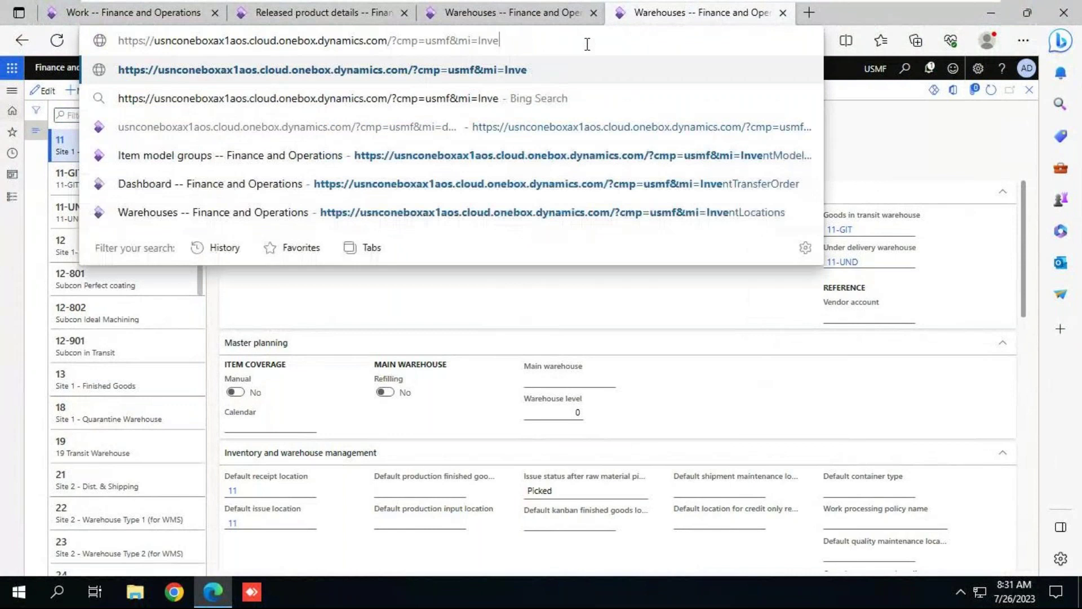
{"action": "key", "text": "BackSpace"}
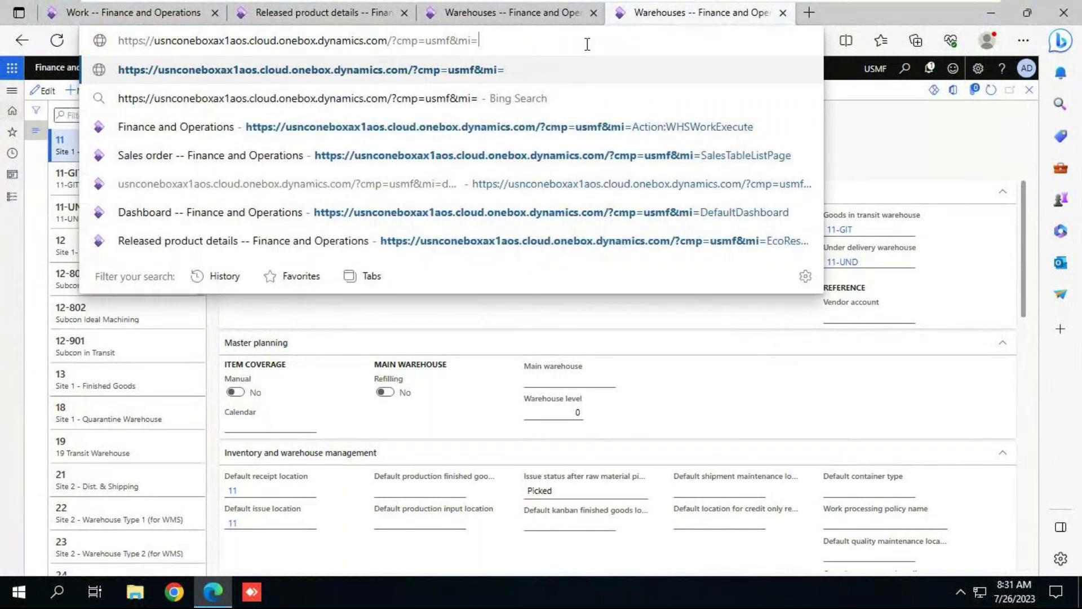
{"action": "type", "text": "Action"}
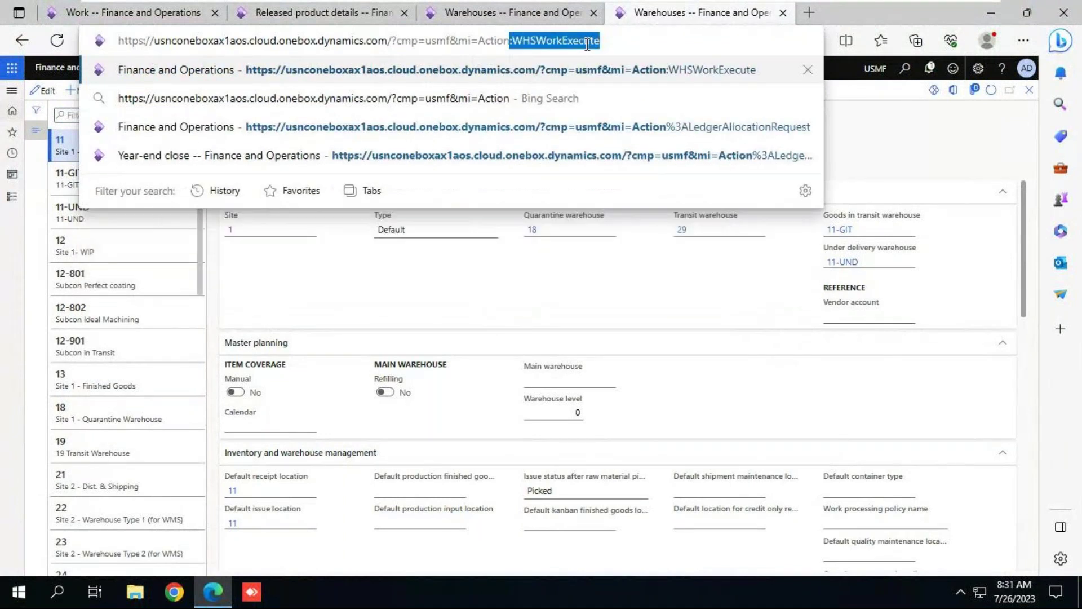
{"action": "left_click", "coordinate": [602, 40]}
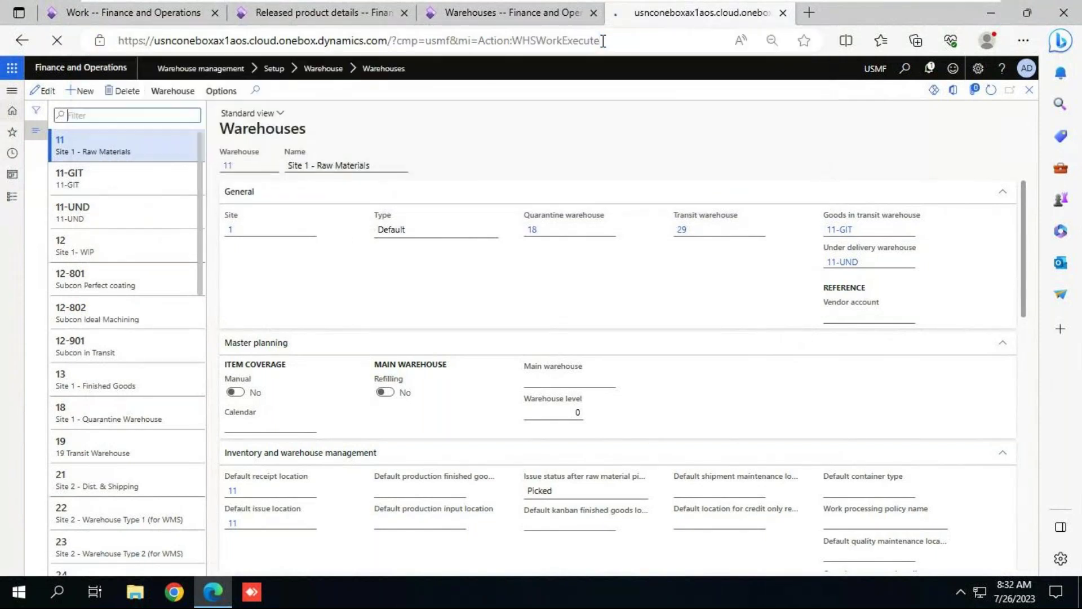
{"action": "key", "text": "Return"}
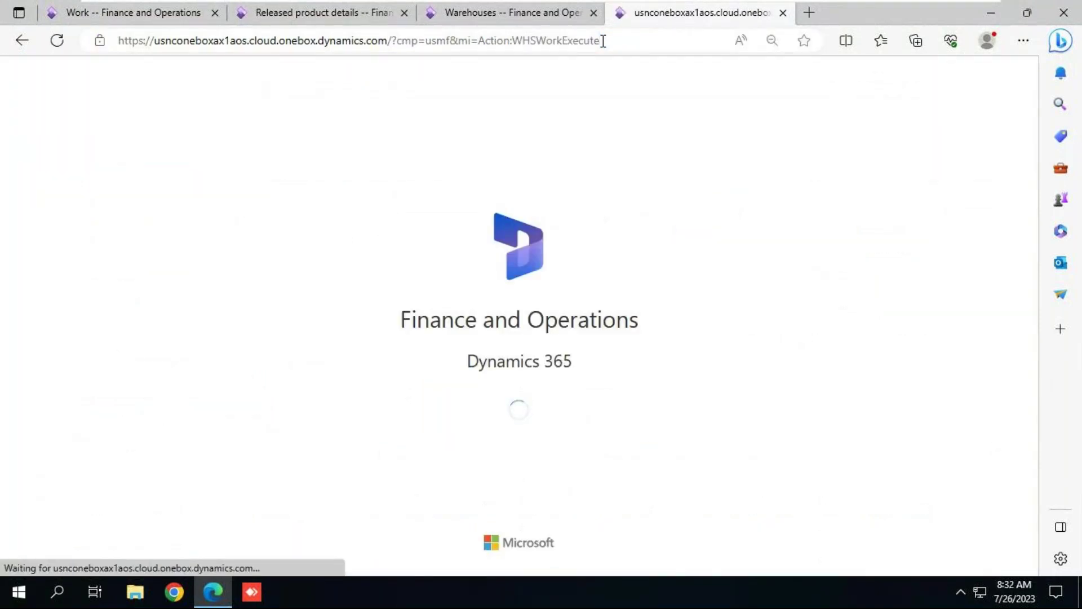
Log in to the warehouse work execution page with user ID 24 and the account password
{"action": "type", "text": "24"}
{"action": "key", "text": "Tab"}
{"action": "type", "text": "1"}
{"action": "left_click", "coordinate": [781, 209]}
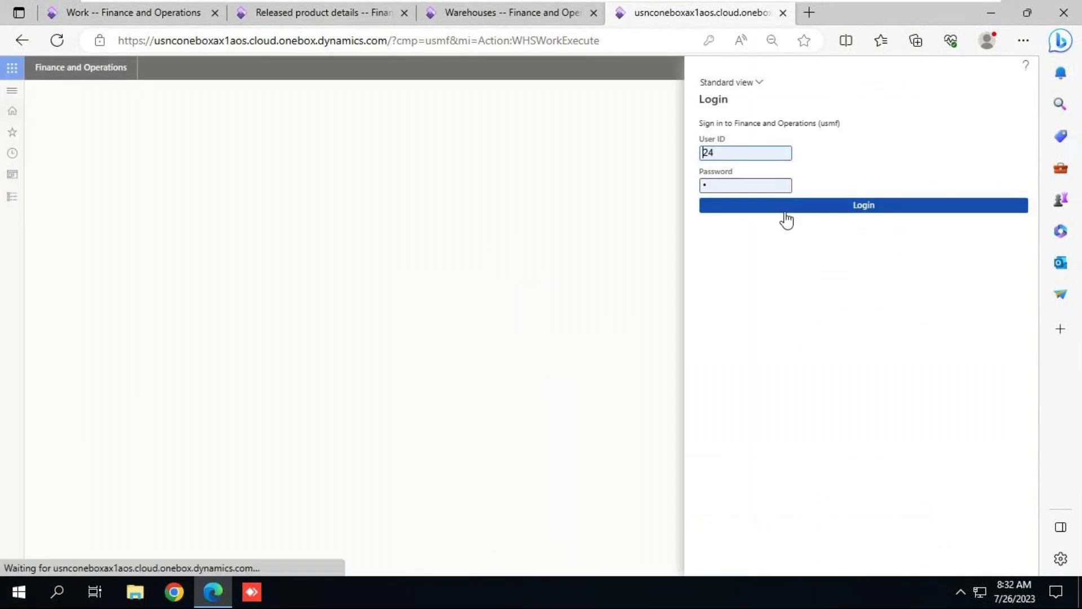
Submit the mobile device login for user 24, then back out of the user-directed screen and Outbound menu to the Main Menu
{"action": "left_click", "coordinate": [732, 158]}
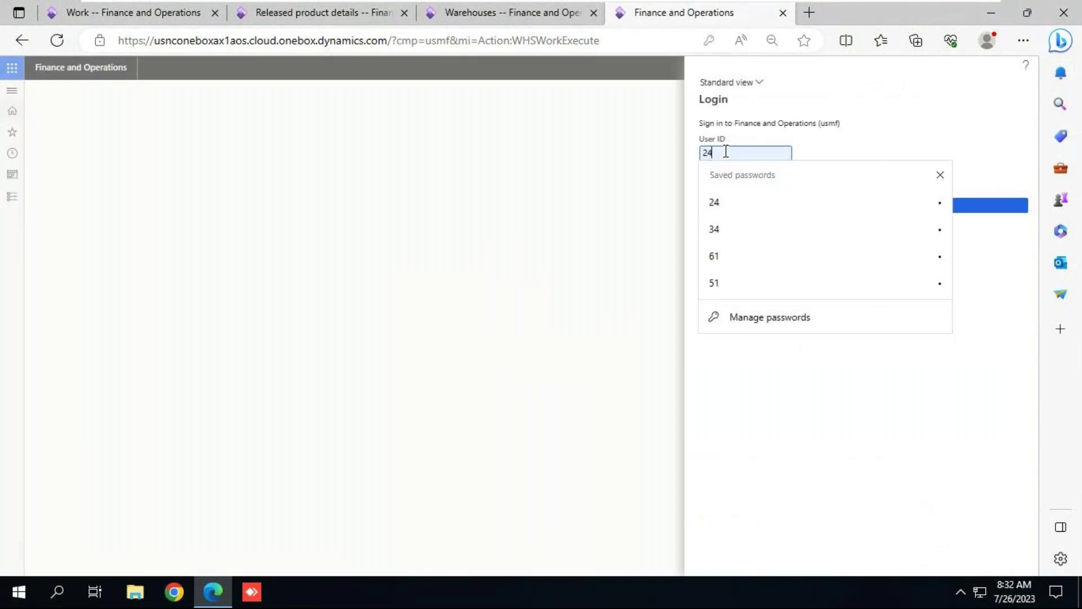
{"action": "left_click", "coordinate": [851, 125]}
{"action": "left_click", "coordinate": [742, 184]}
{"action": "left_click", "coordinate": [859, 212]}
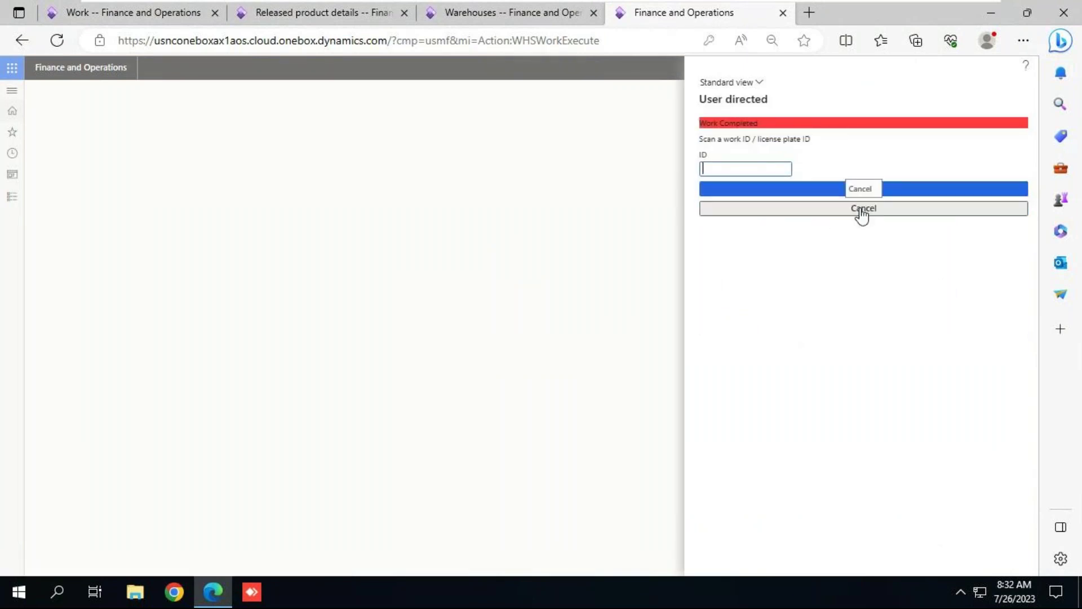
{"action": "left_click", "coordinate": [861, 213]}
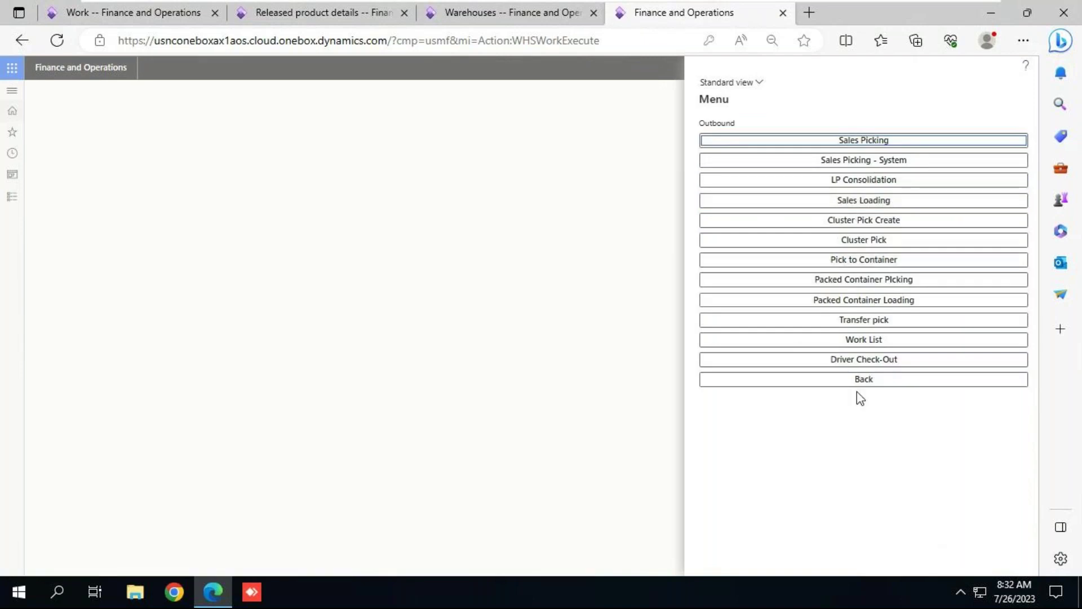
{"action": "left_click", "coordinate": [857, 379]}
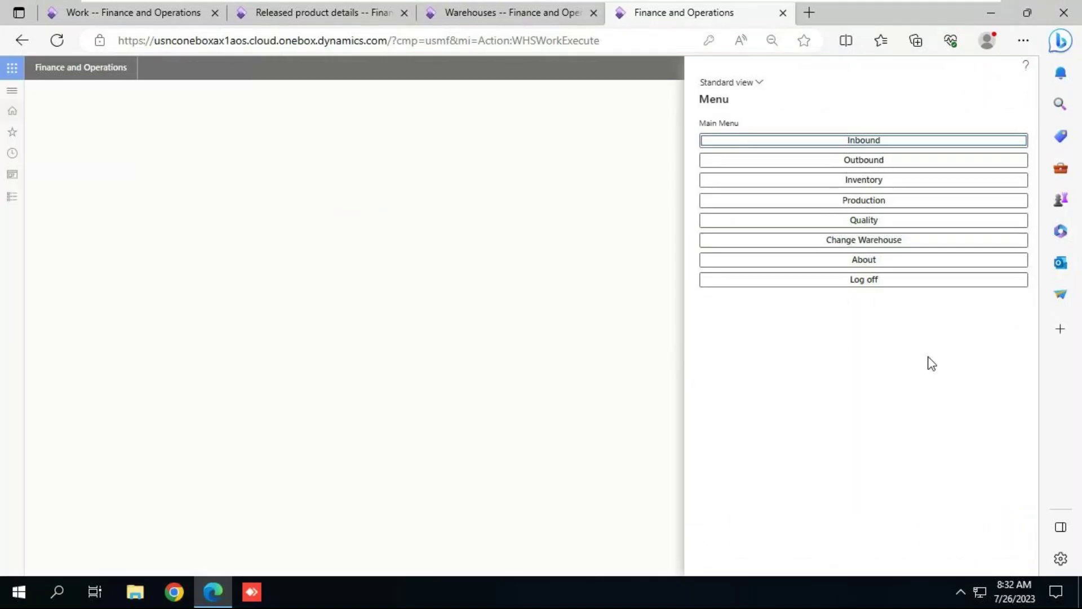
Open Sales Picking under Outbound and highlight the instruction to scan a work ID or license plate ID
{"action": "left_click", "coordinate": [868, 163]}
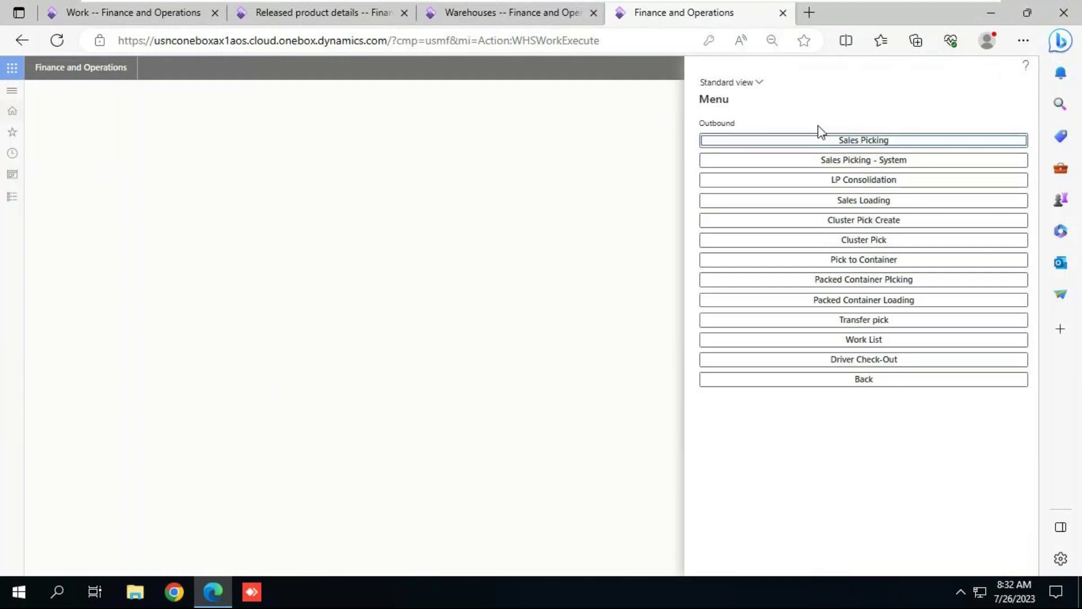
{"action": "left_click", "coordinate": [858, 144]}
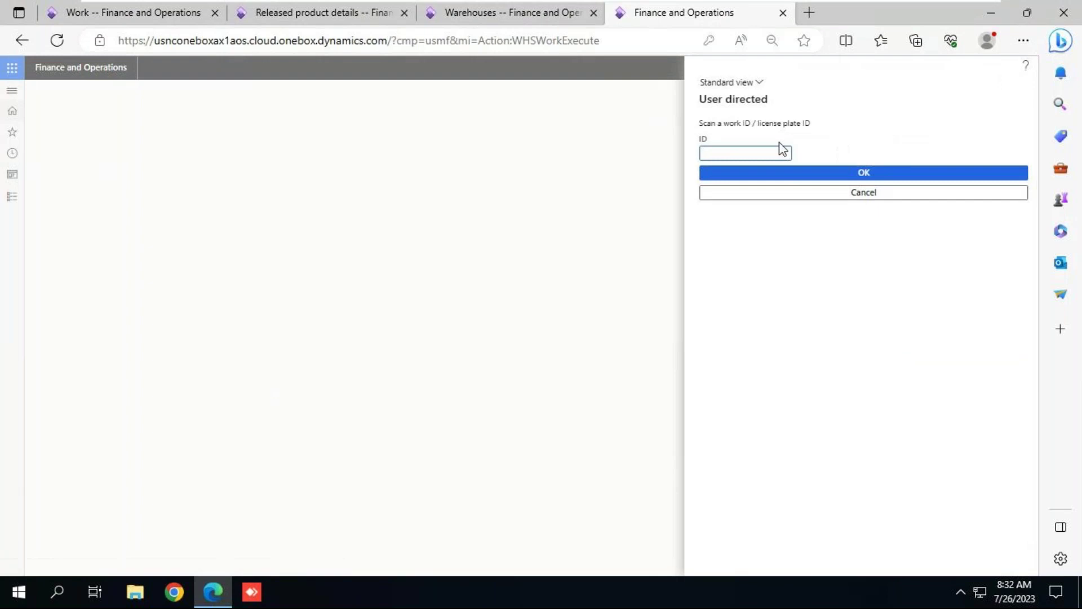
{"action": "left_click_drag", "start_coordinate": [699, 121], "coordinate": [814, 123]}
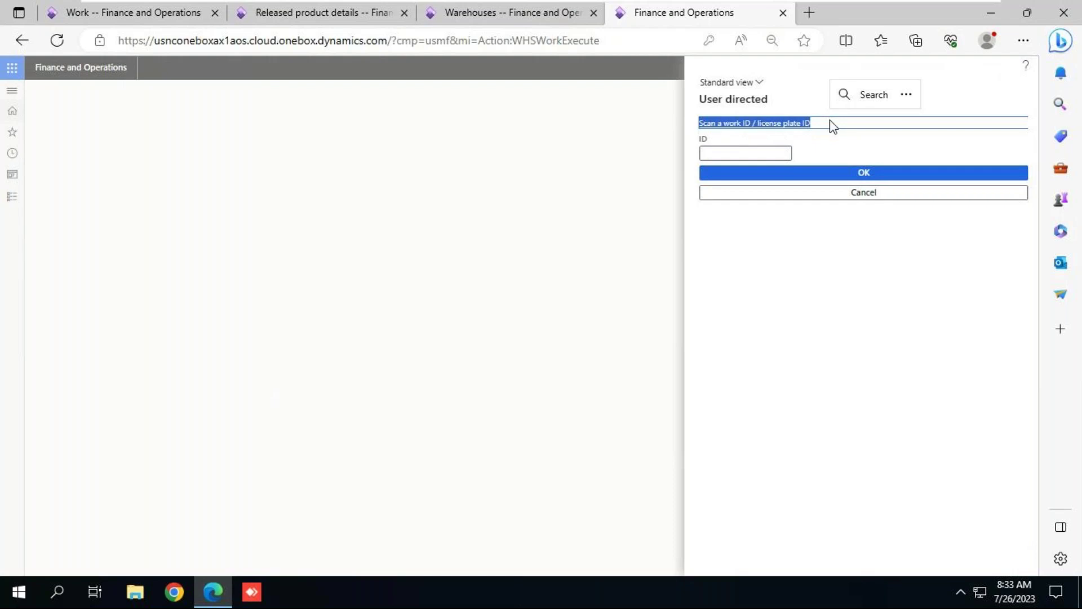
Copy the work ID USMF-000292 from the sales order's open work record on the Work page
{"action": "key", "text": "alt+Tab"}
{"action": "left_click", "coordinate": [470, 18]}
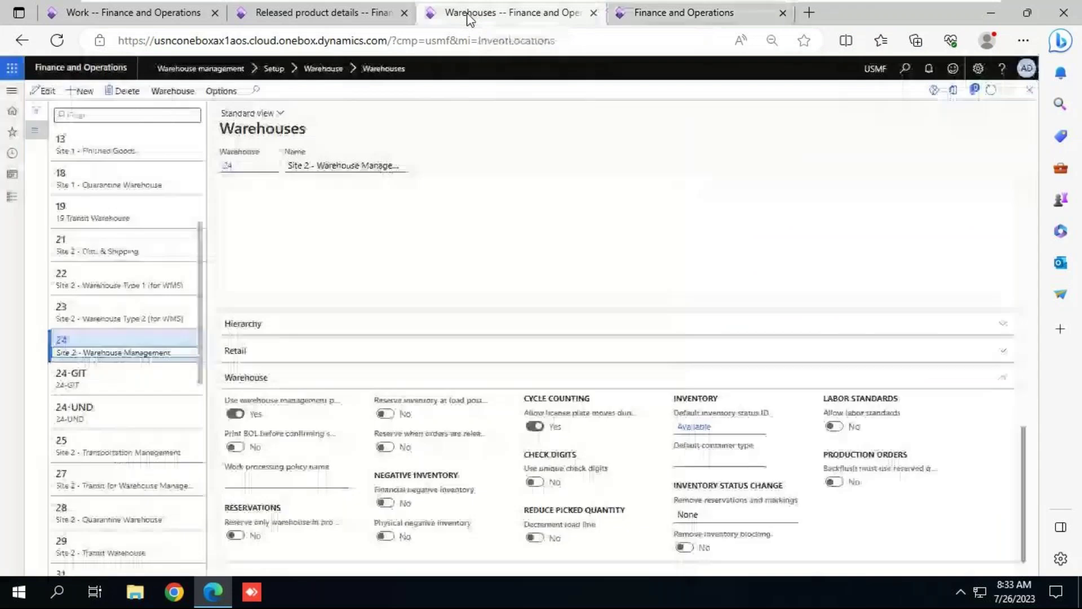
{"action": "left_click", "coordinate": [145, 15]}
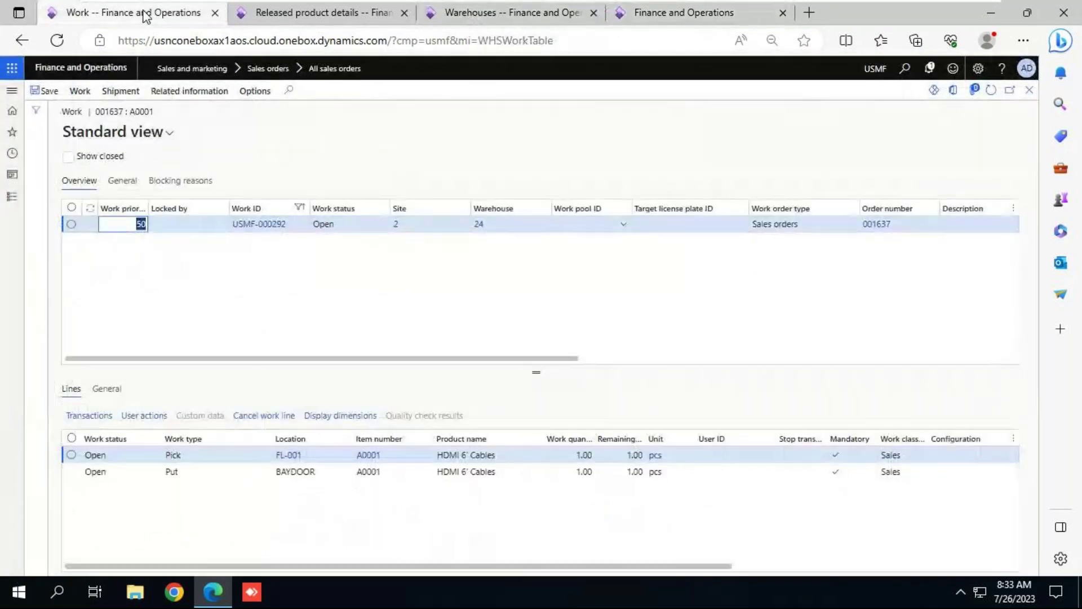
{"action": "left_click_drag", "start_coordinate": [291, 231], "coordinate": [231, 231]}
{"action": "key", "text": "ctrl+c"}
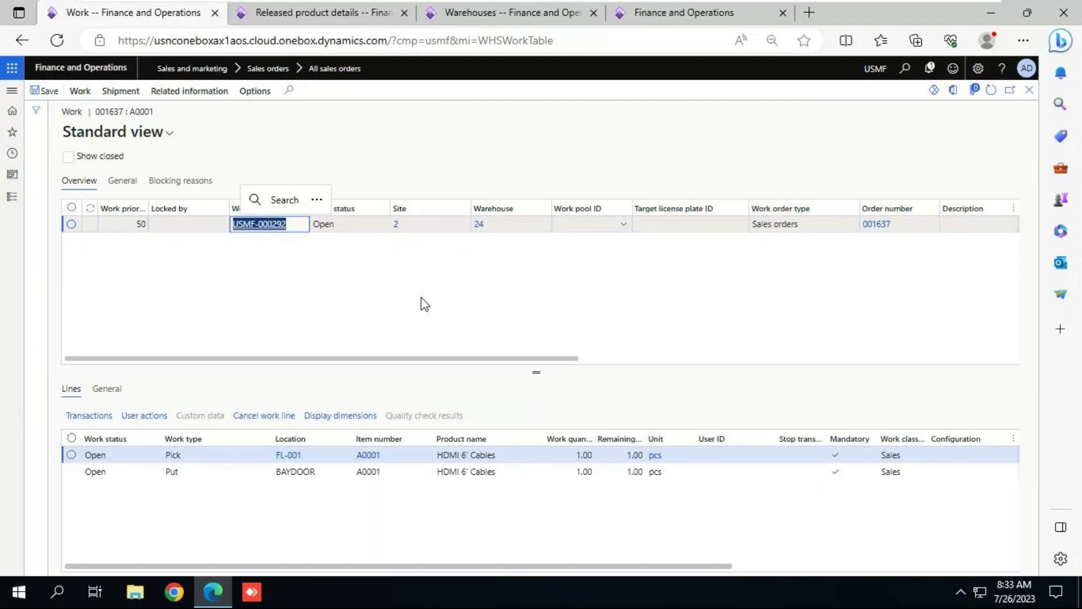
Enter work ID USMF-000292 in the Sales Picking screen and confirm it to start the pick
{"action": "left_click", "coordinate": [682, 14]}
{"action": "left_click", "coordinate": [738, 152]}
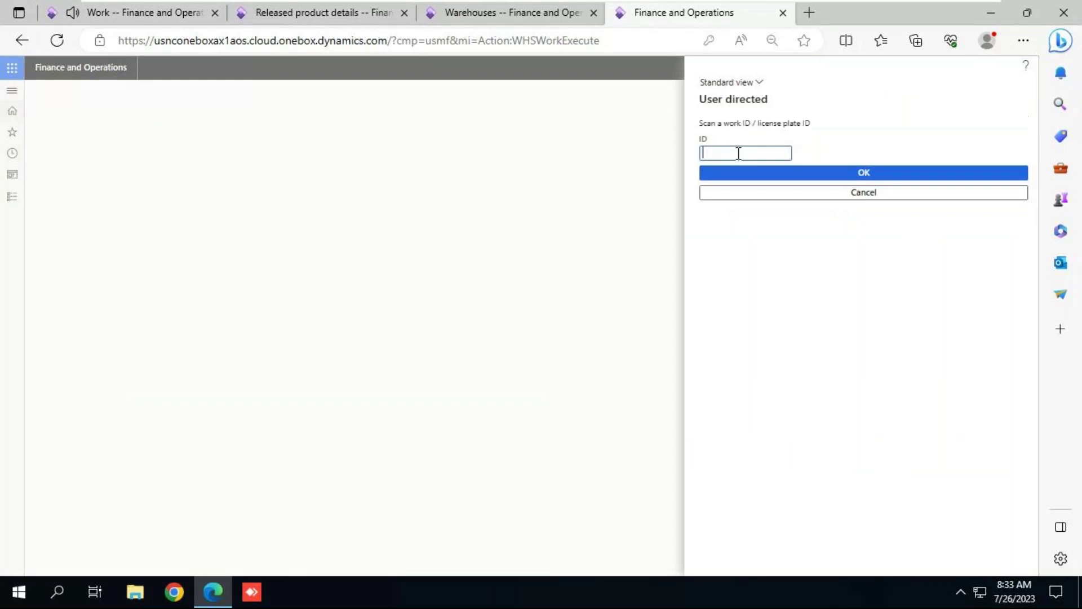
{"action": "key", "text": "ctrl+v"}
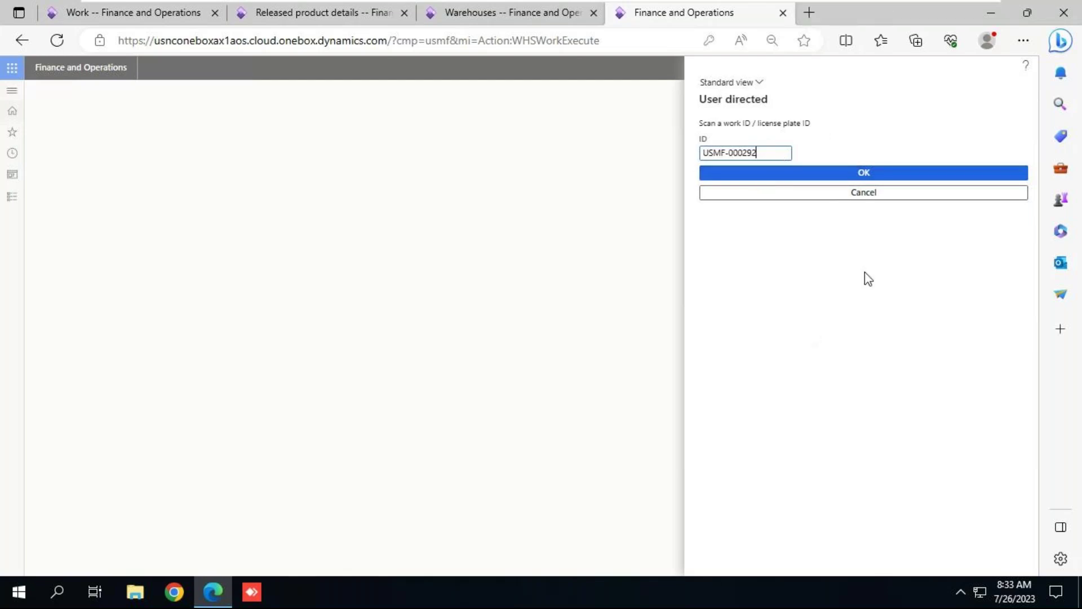
{"action": "left_click", "coordinate": [877, 180]}
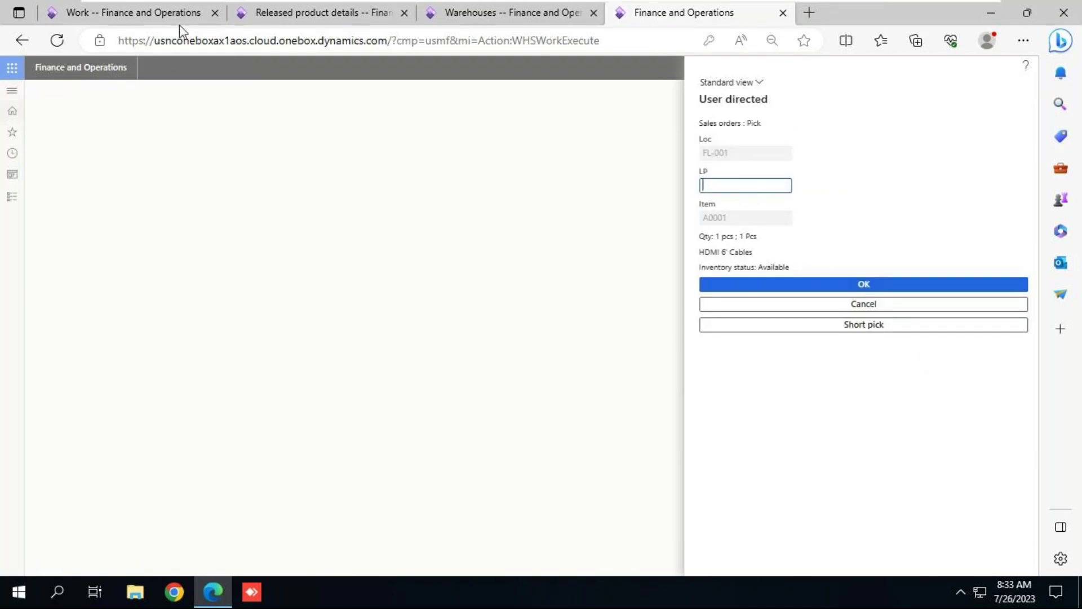
Return to the Work page to review the pick and put lines of the work being executed
{"action": "left_click", "coordinate": [158, 18]}
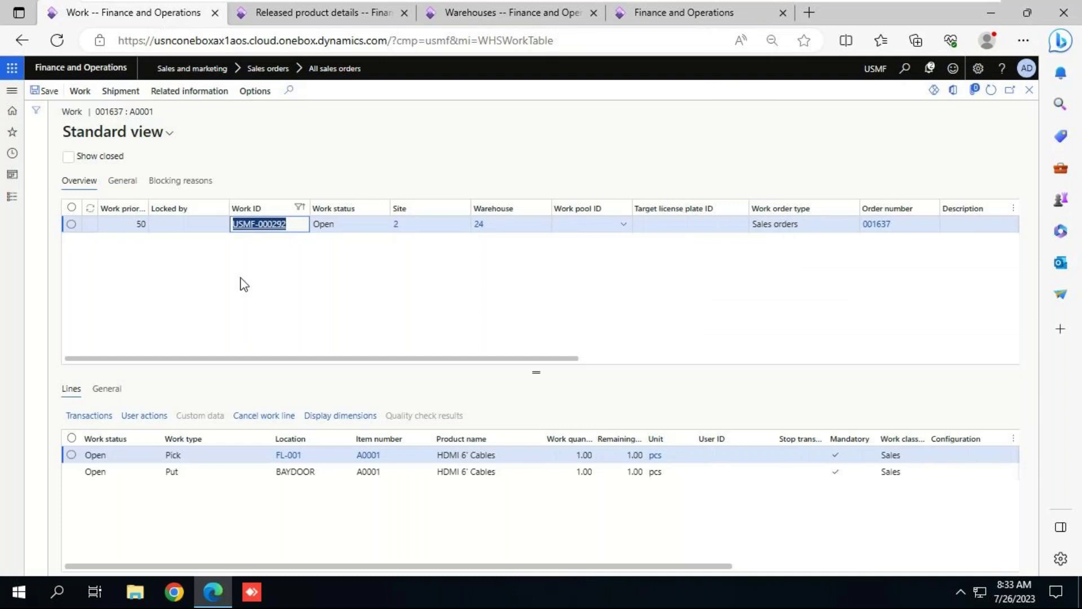
Open the on-hand inventory of item A0001 and add the Location and License plate dimensions to the display
{"action": "left_click", "coordinate": [278, 23]}
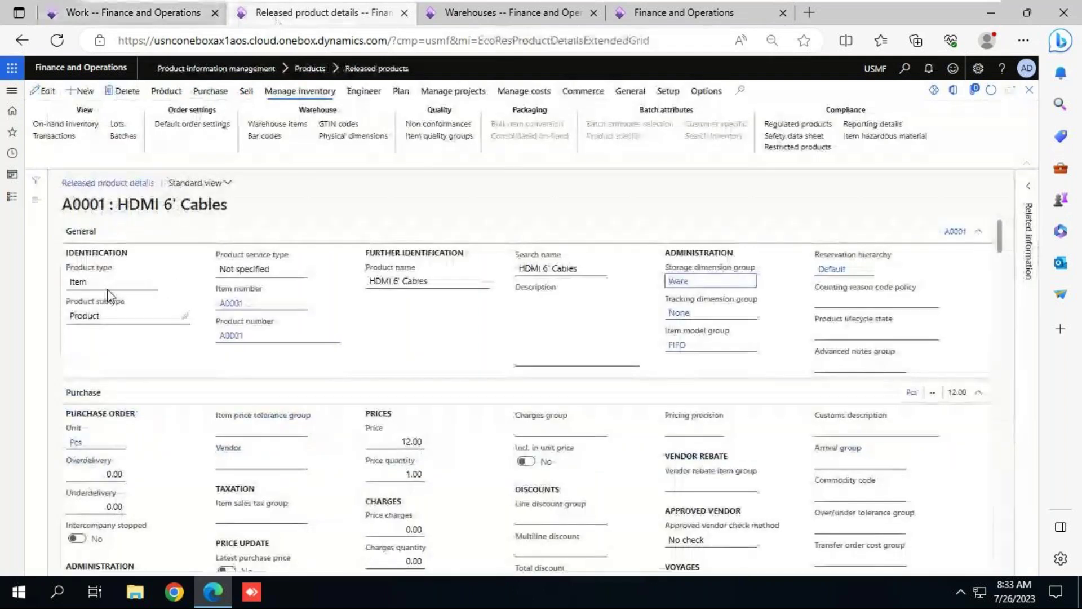
{"action": "left_click", "coordinate": [71, 125]}
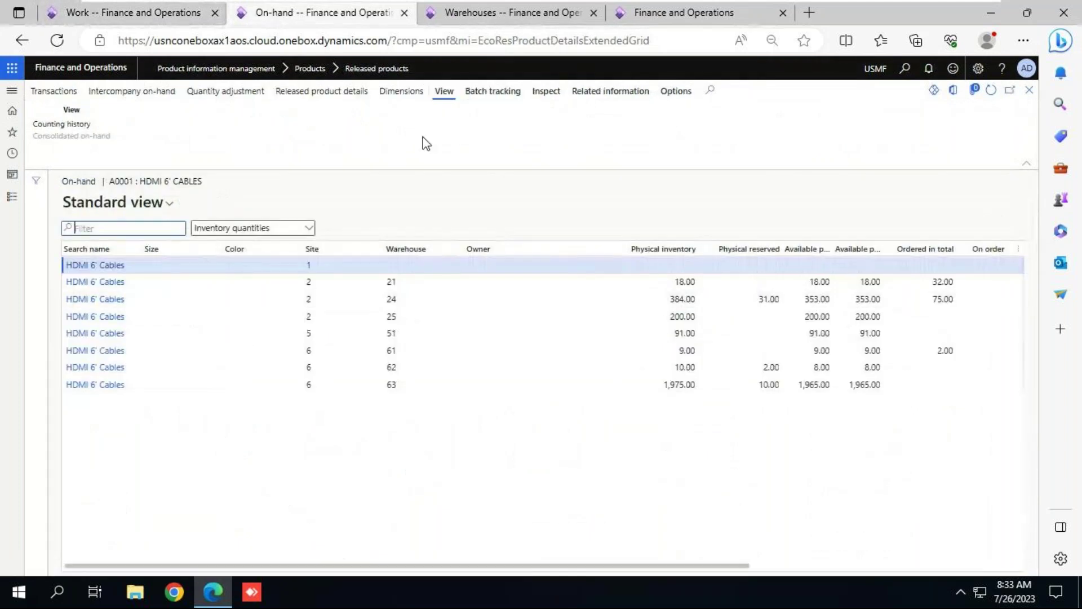
{"action": "left_click", "coordinate": [402, 92]}
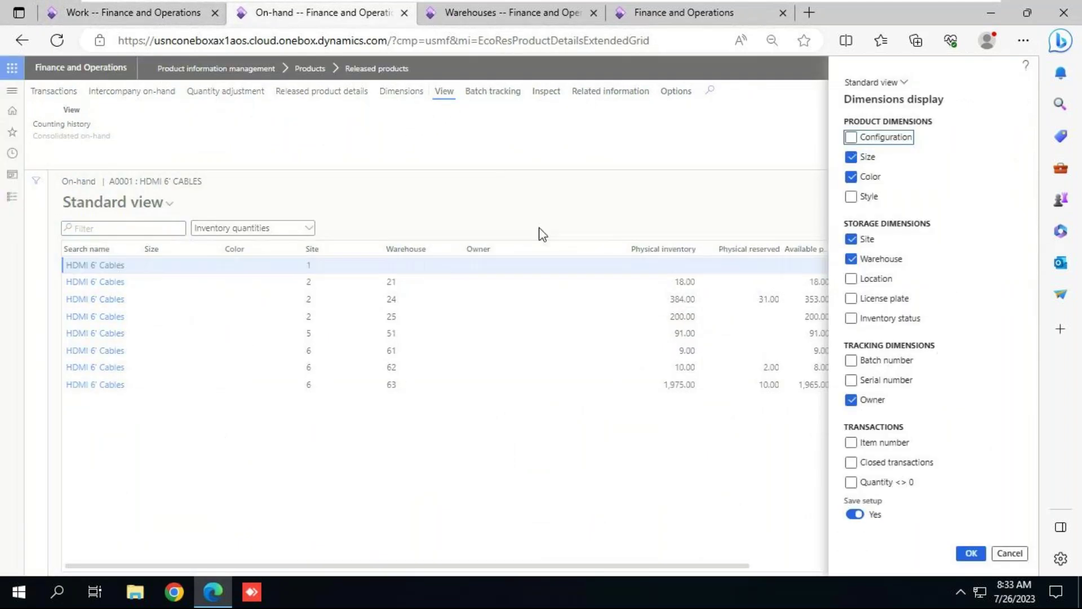
{"action": "left_click", "coordinate": [851, 279]}
{"action": "left_click", "coordinate": [851, 298]}
{"action": "left_click", "coordinate": [851, 280]}
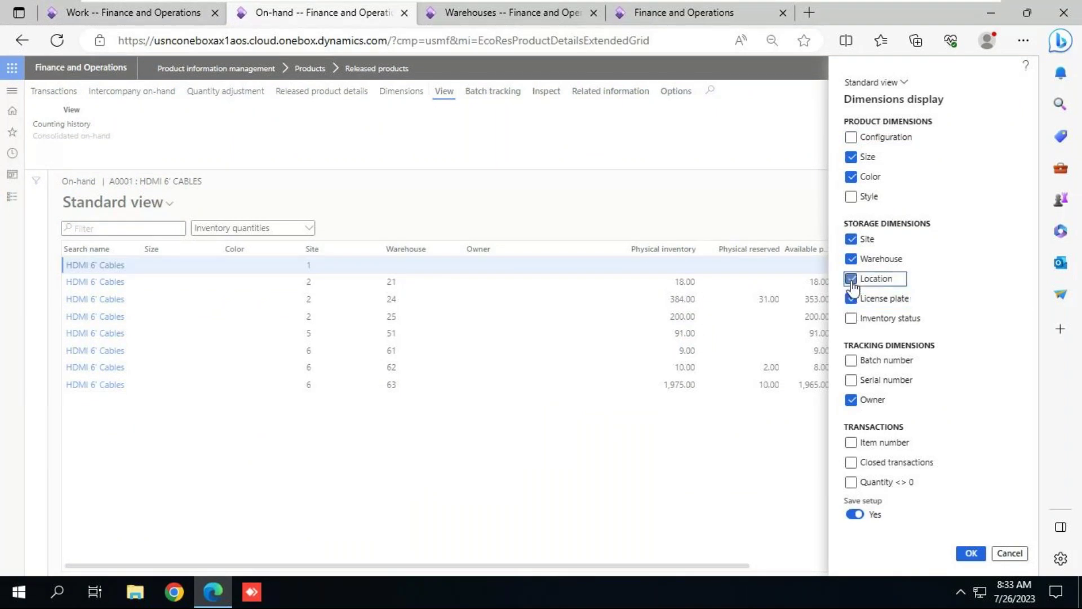
{"action": "left_click", "coordinate": [970, 553]}
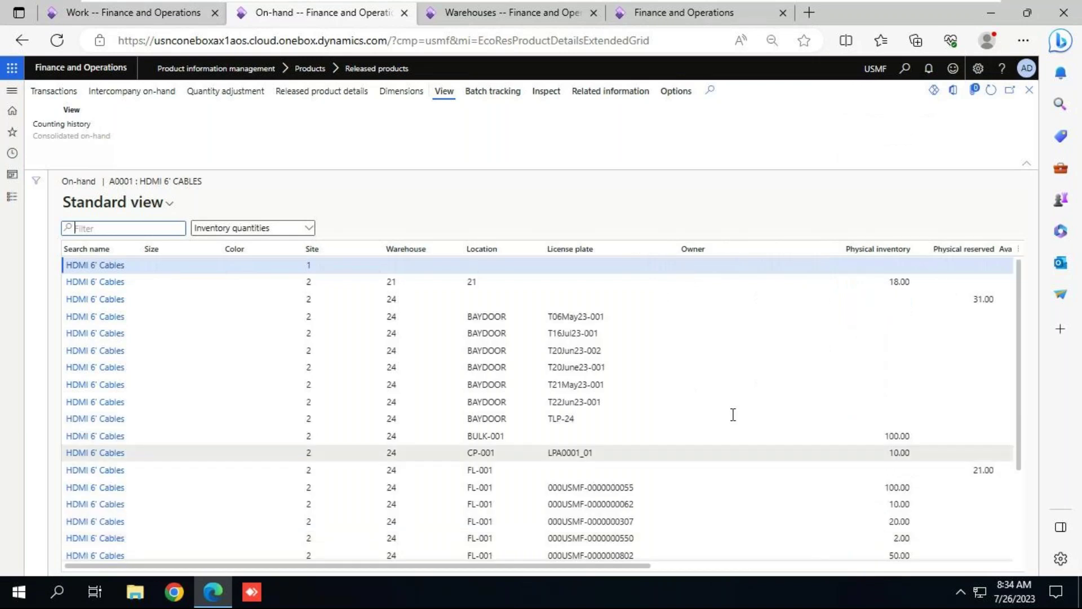
{"action": "left_click", "coordinate": [648, 13]}
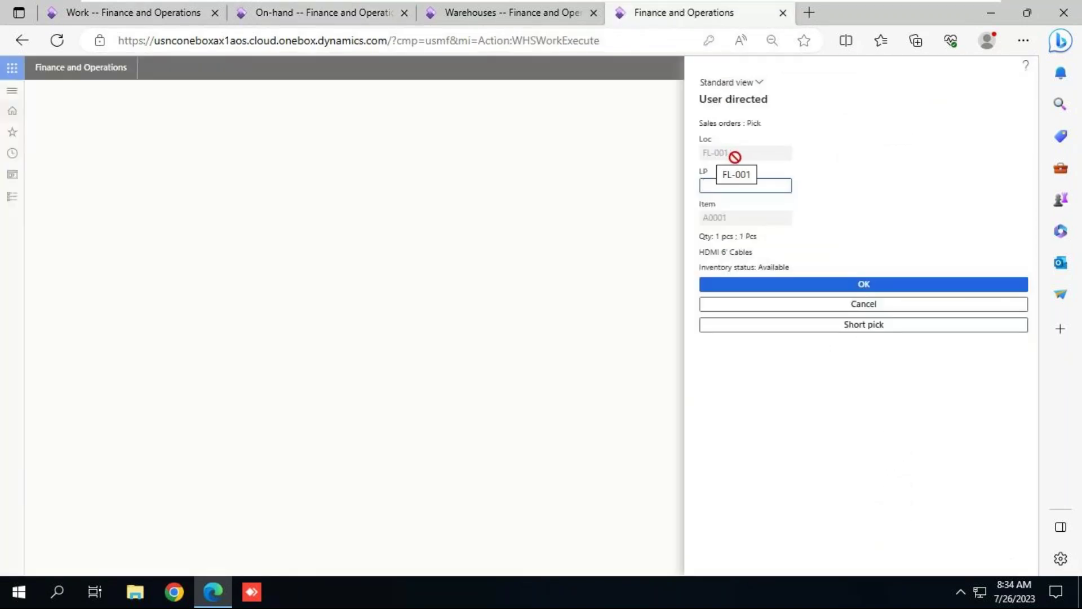
{"action": "left_click", "coordinate": [295, 16]}
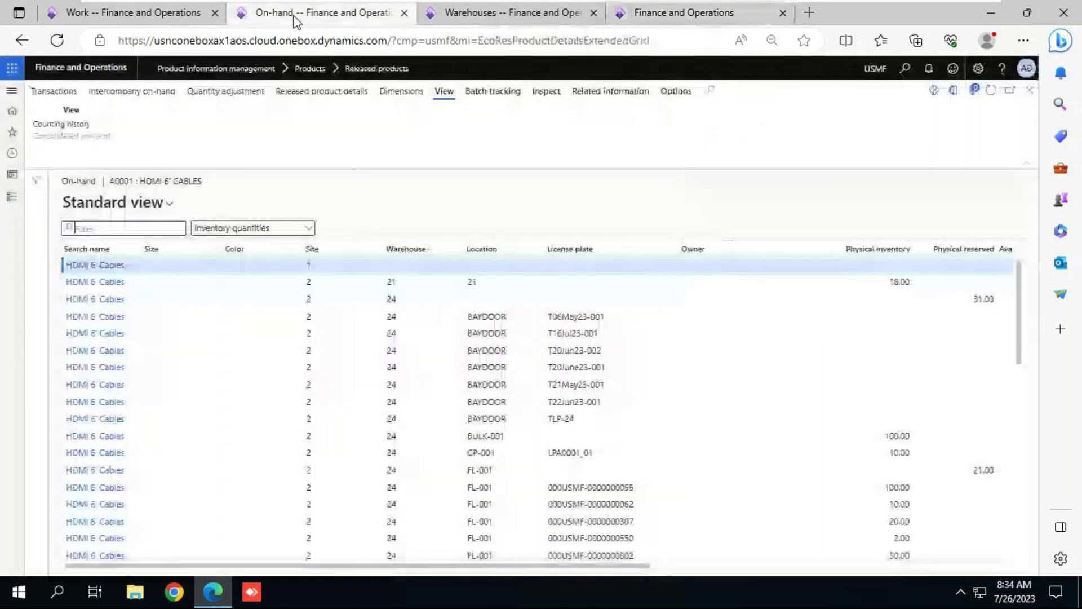
{"action": "left_click", "coordinate": [483, 469]}
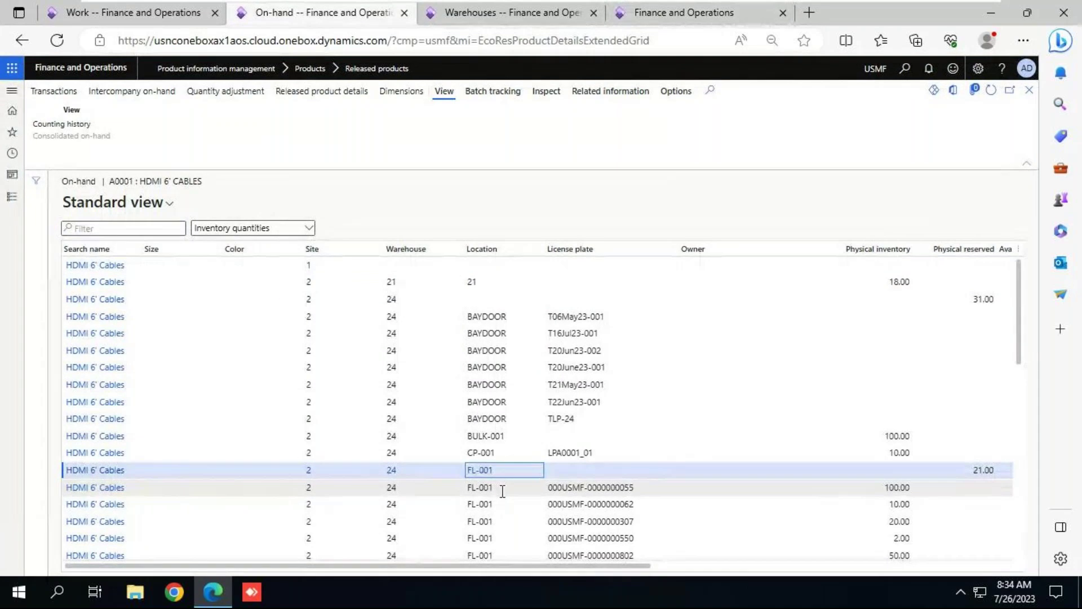
{"action": "left_click", "coordinate": [502, 489]}
{"action": "left_click_drag", "start_coordinate": [637, 491], "coordinate": [550, 493]}
{"action": "key", "text": "ctrl+c"}
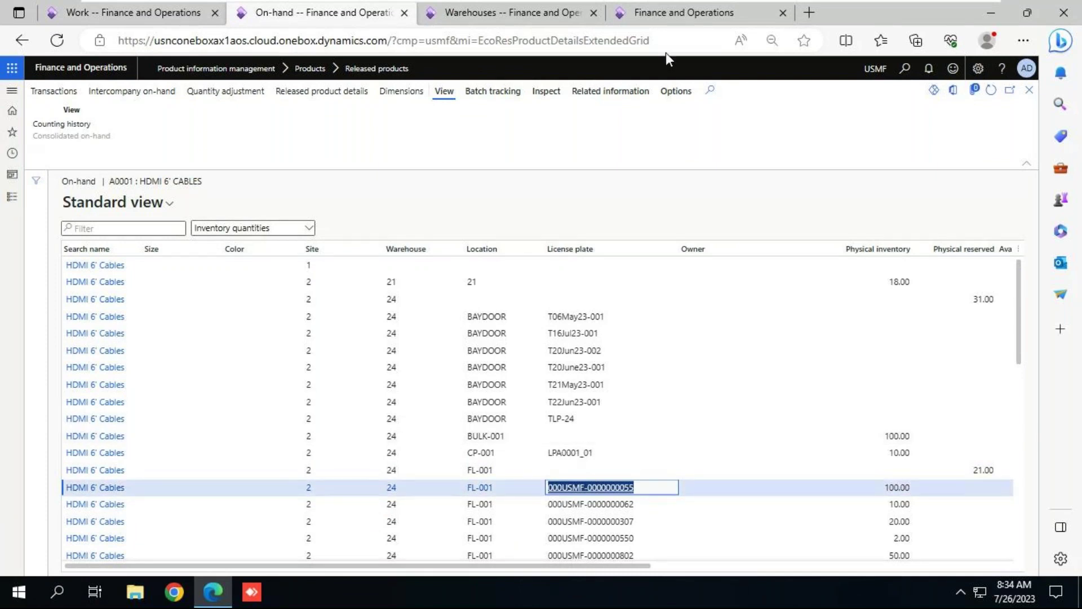
Complete the sales order pick using the copied license plate and target license plate 26Jul2023-001
{"action": "left_click", "coordinate": [657, 20]}
{"action": "key", "text": "ctrl+v"}
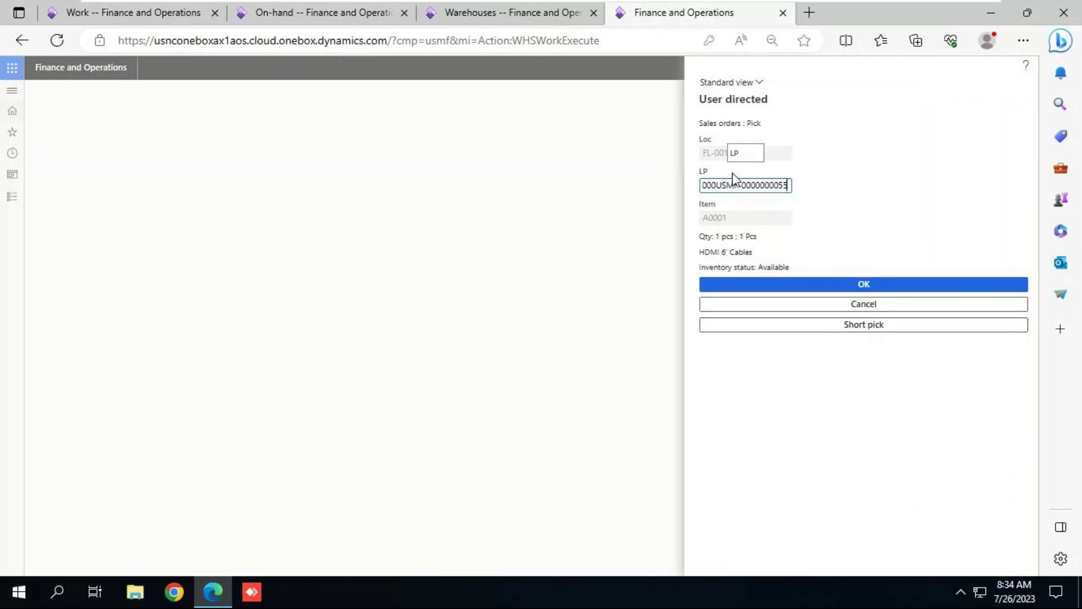
{"action": "left_click", "coordinate": [870, 292]}
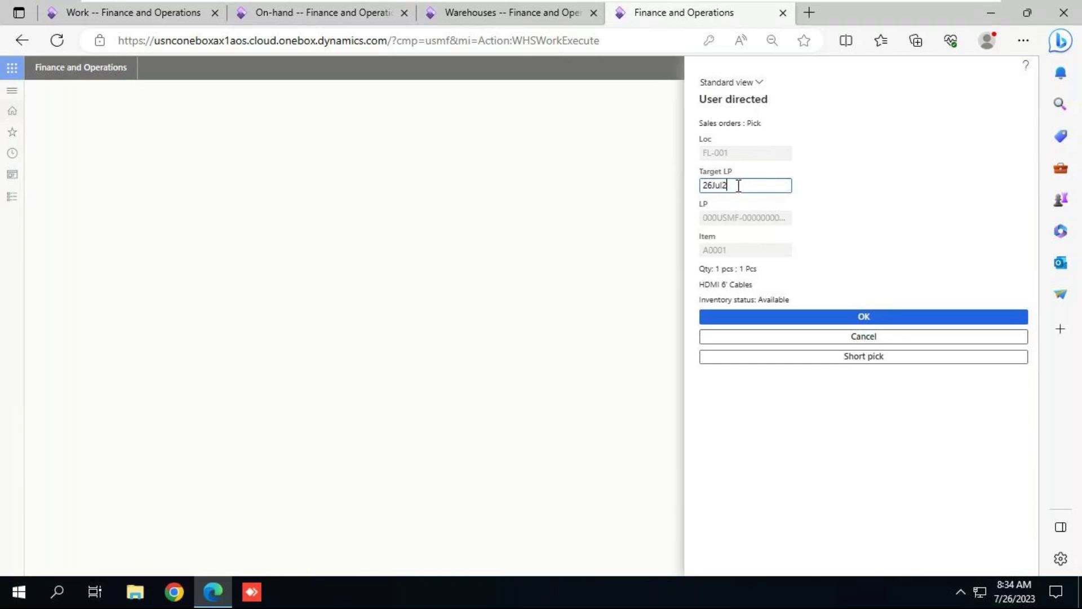
{"action": "type", "text": "001"}
{"action": "left_click", "coordinate": [865, 319]}
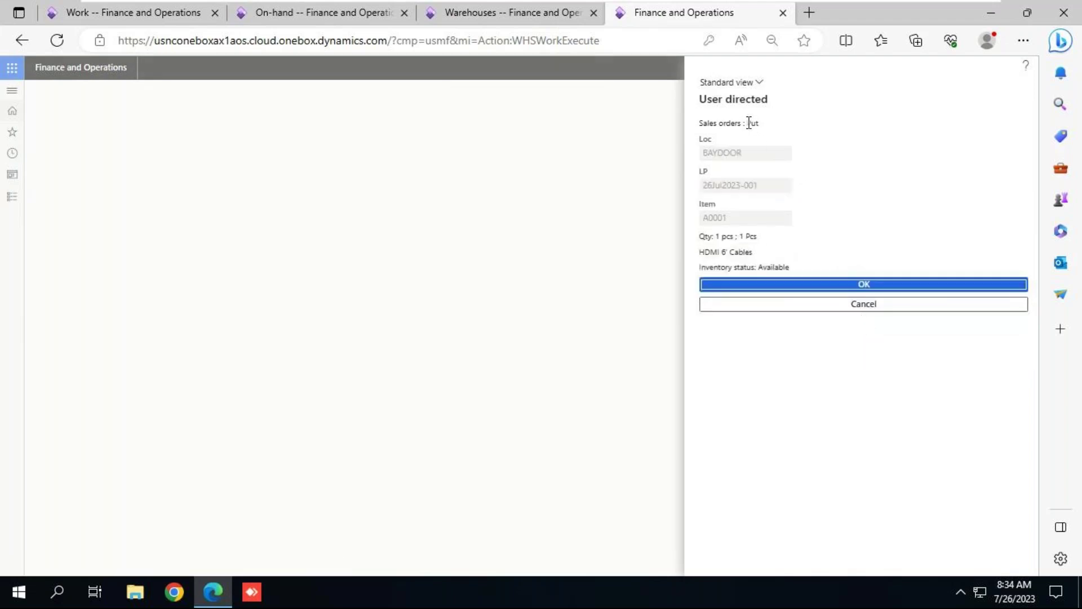
Switch to Chrome and look through the image results for pallet and forklift and for baydoor
{"action": "key", "text": "alt+Tab"}
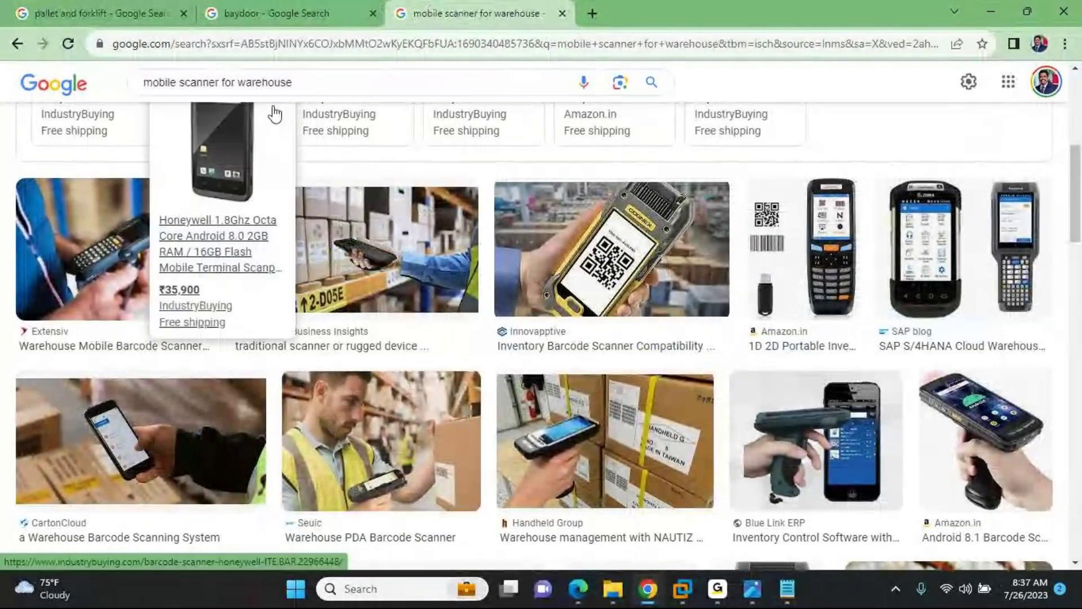
{"action": "key", "text": "ctrl+Tab"}
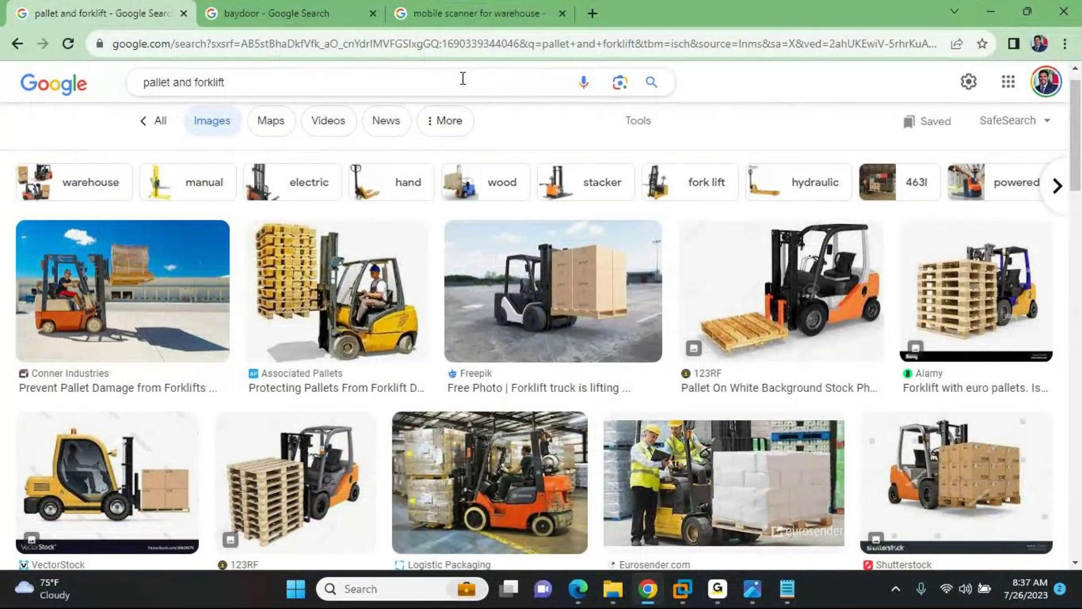
{"action": "left_click", "coordinate": [313, 11]}
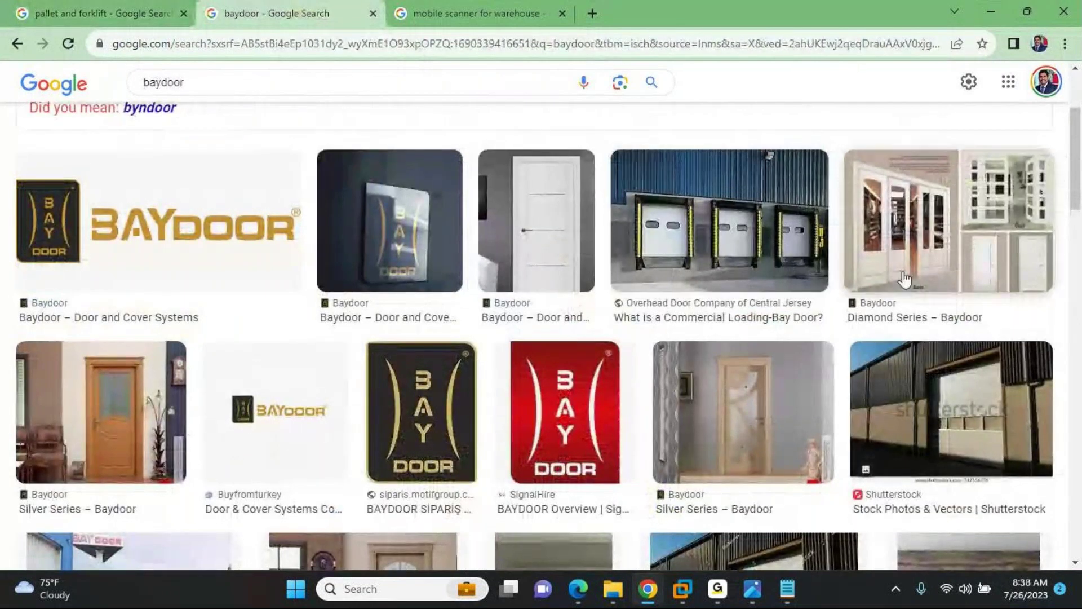
{"action": "left_click_drag", "start_coordinate": [1077, 178], "coordinate": [1077, 275]}
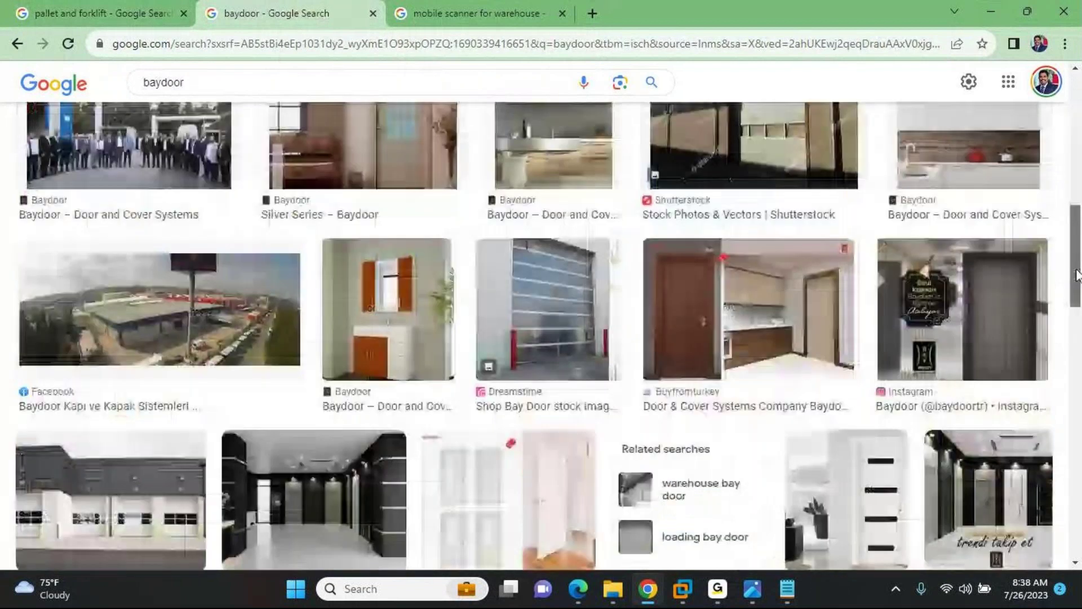
{"action": "scroll", "coordinate": [1077, 274], "scroll_direction": "up", "scroll_amount": 3}
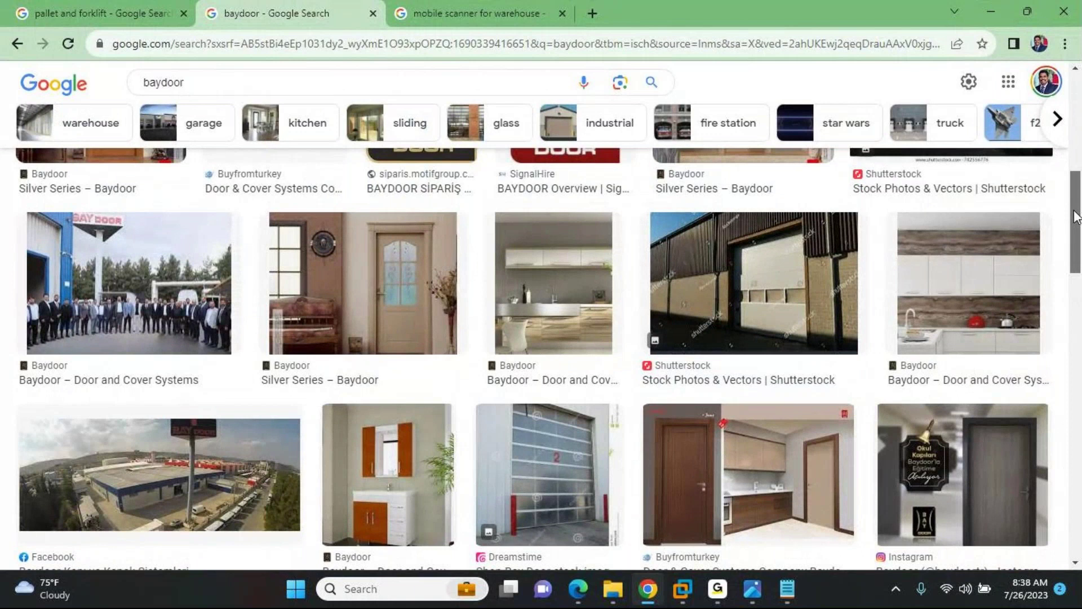
{"action": "scroll", "coordinate": [1077, 217], "scroll_direction": "down", "scroll_amount": 4}
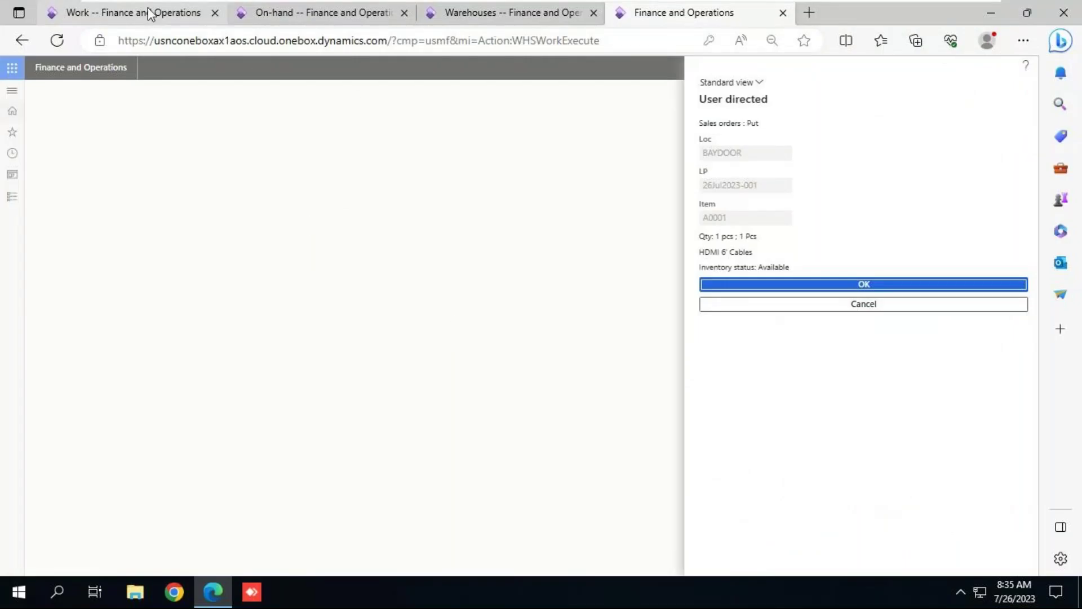
Check the work lines in Finance and Operations, confirm the sales order put at BAYDOOR, and refresh the work record
{"action": "left_click", "coordinate": [150, 12]}
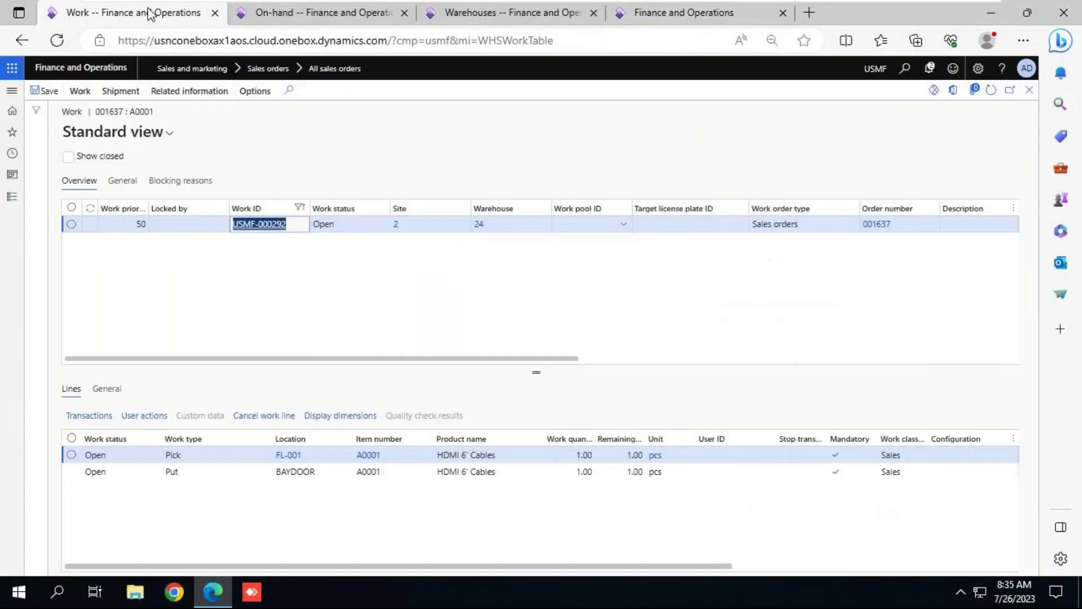
{"action": "mouse_move", "coordinate": [283, 461]}
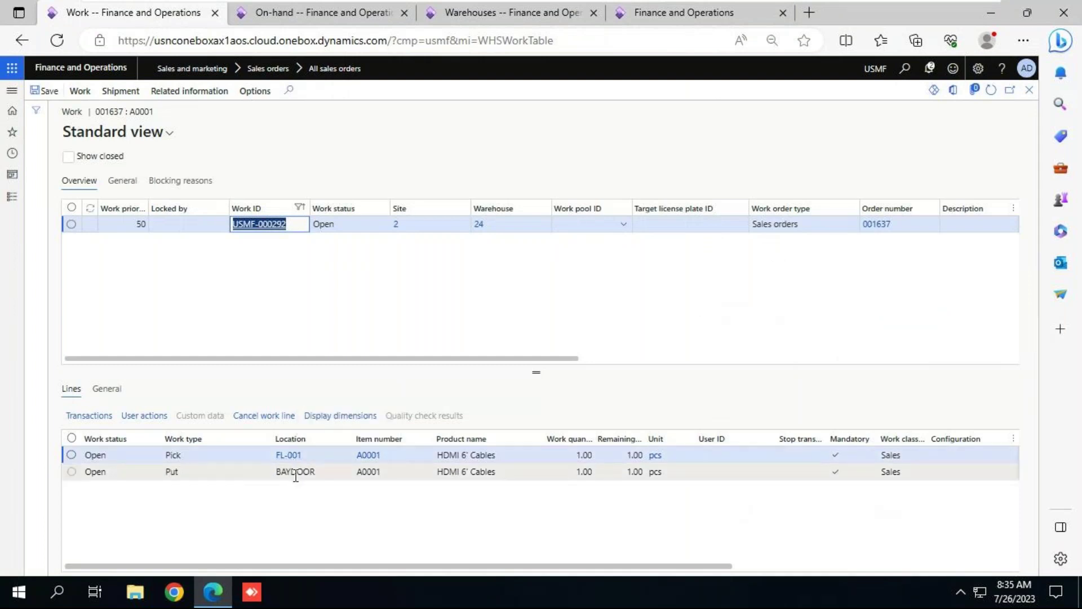
{"action": "mouse_move", "coordinate": [341, 477]}
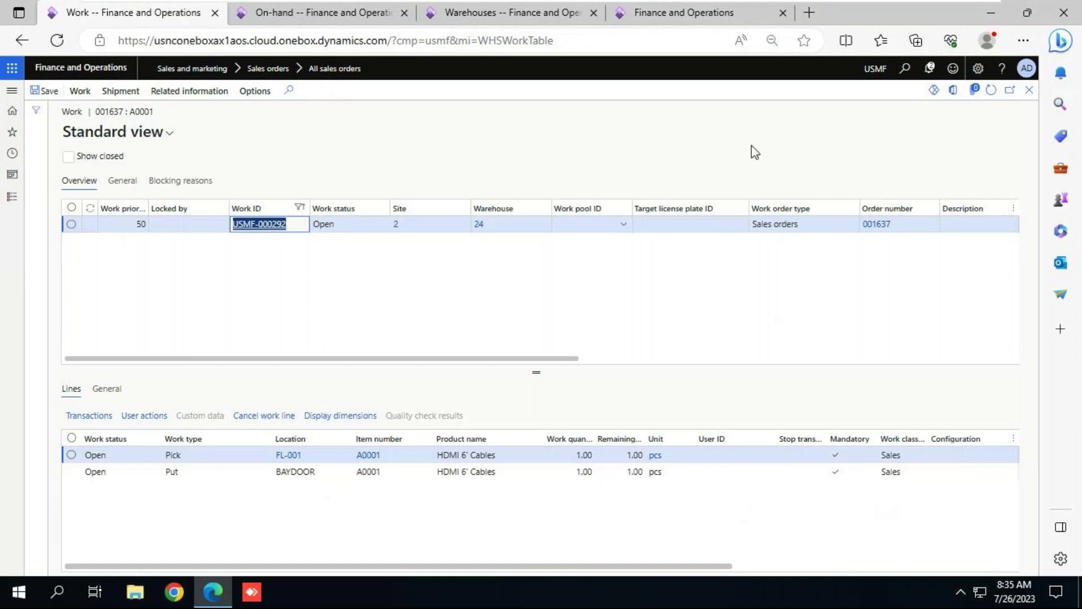
{"action": "left_click", "coordinate": [689, 17]}
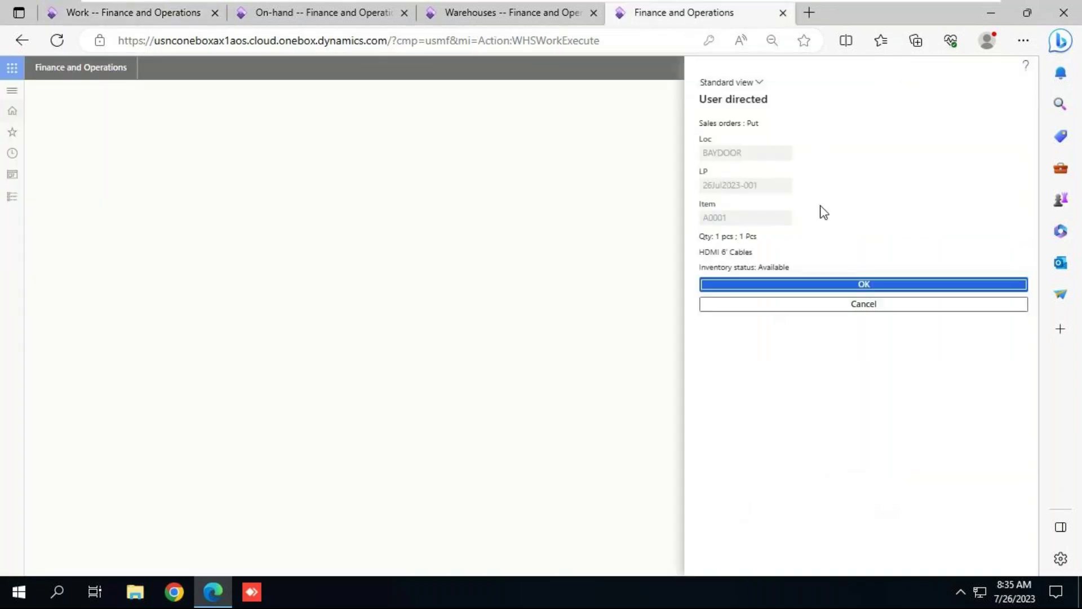
{"action": "left_click", "coordinate": [866, 285]}
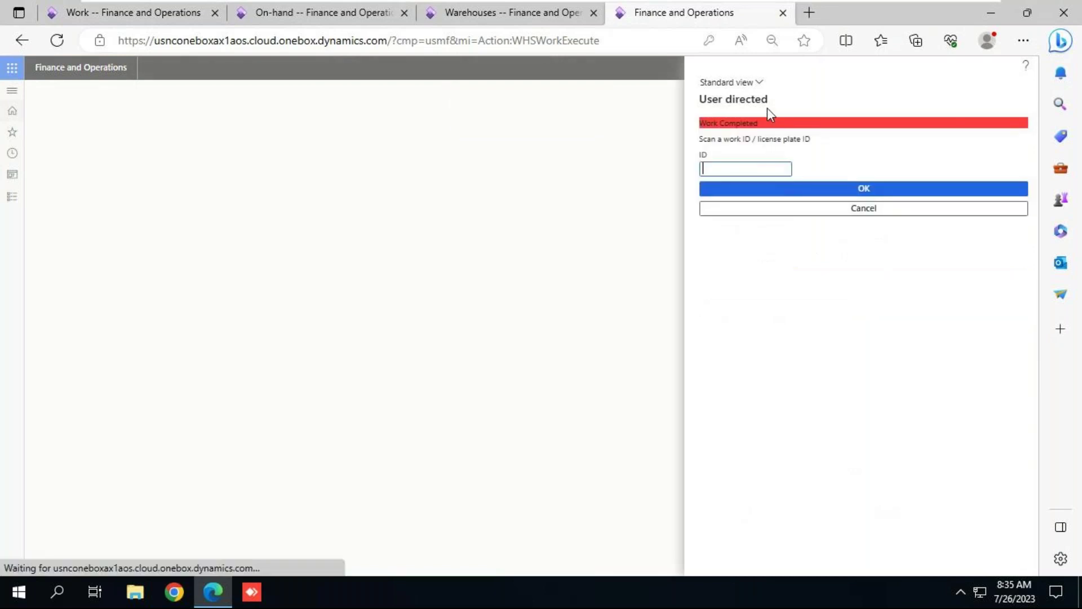
{"action": "left_click", "coordinate": [145, 11]}
{"action": "left_click", "coordinate": [992, 95]}
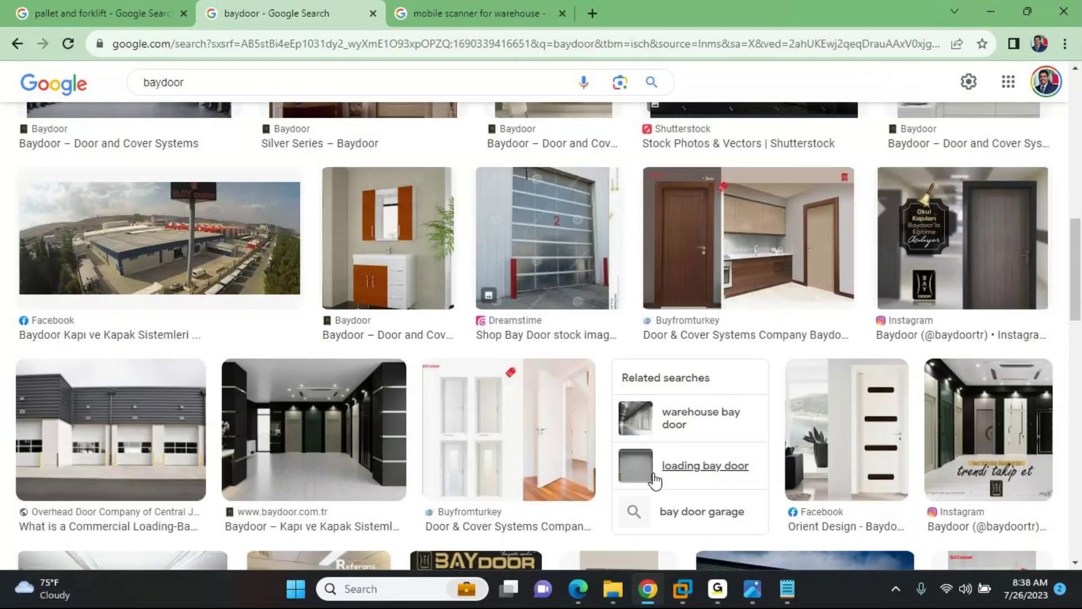
Review the warehouse work notes in Notepad and the pallet and forklift images in Chrome
{"action": "left_click", "coordinate": [778, 588]}
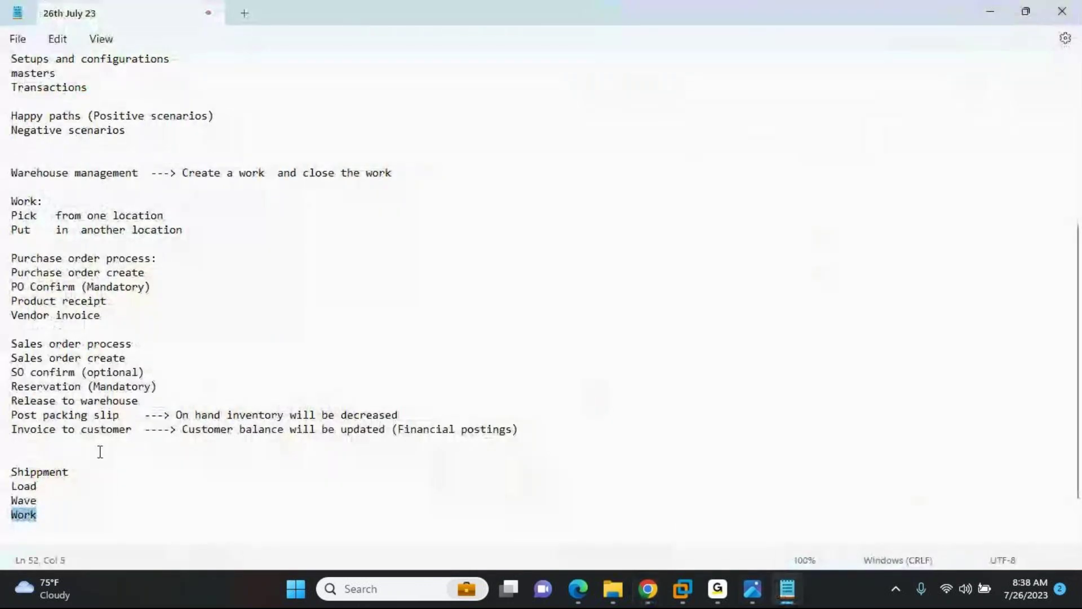
{"action": "left_click", "coordinate": [333, 171]}
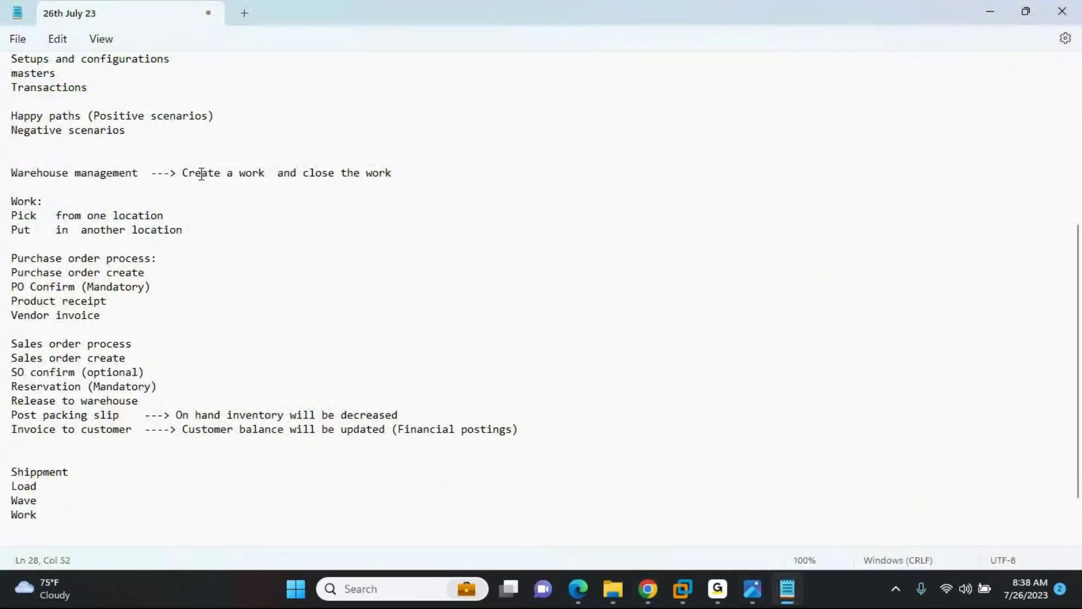
{"action": "key", "text": "alt+Tab"}
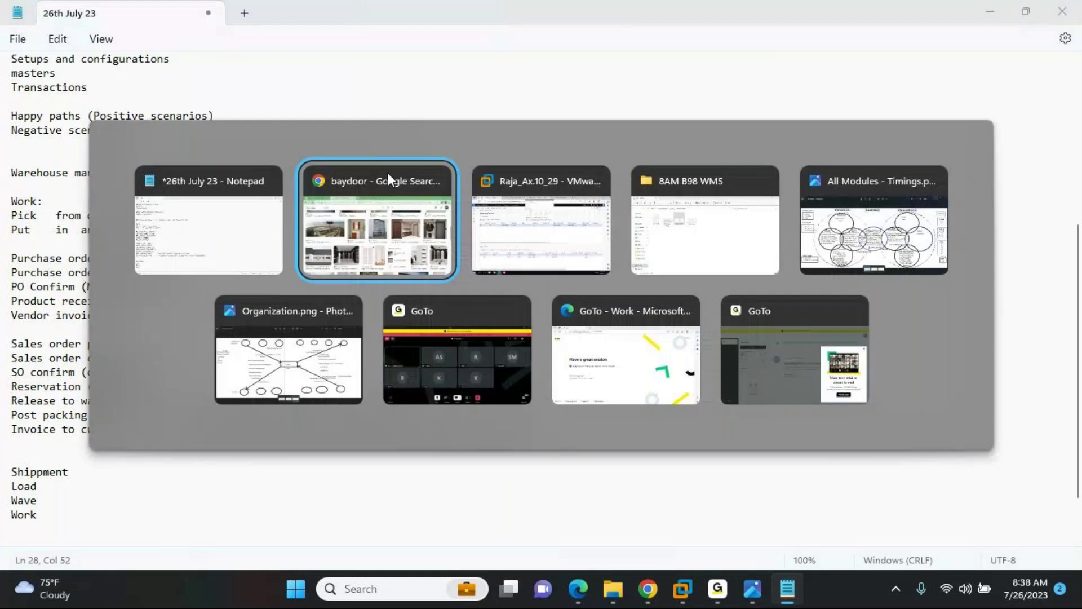
{"action": "left_click", "coordinate": [388, 173]}
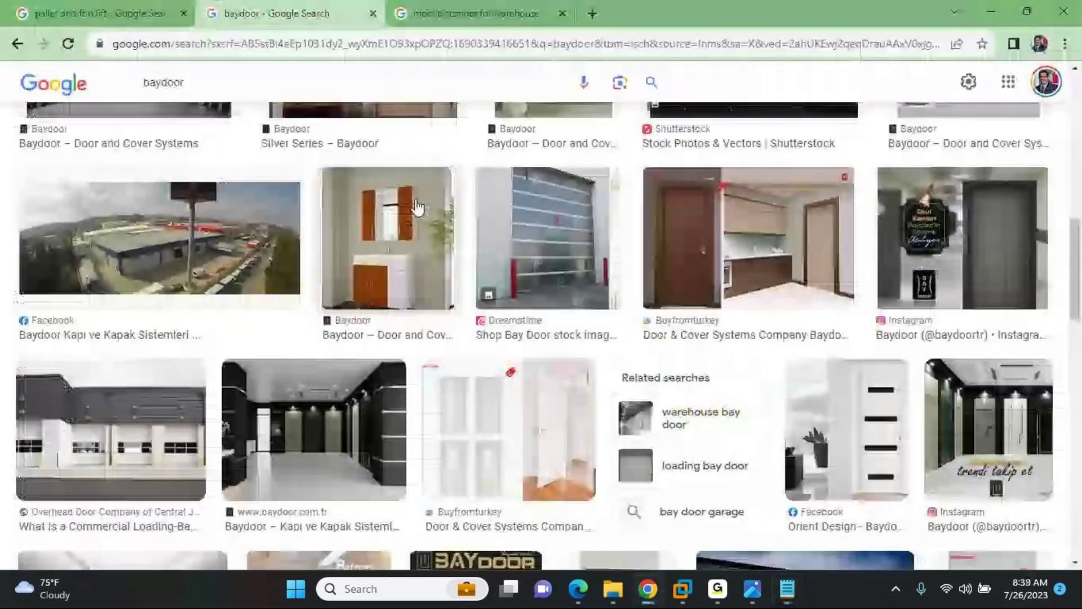
{"action": "left_click", "coordinate": [134, 15]}
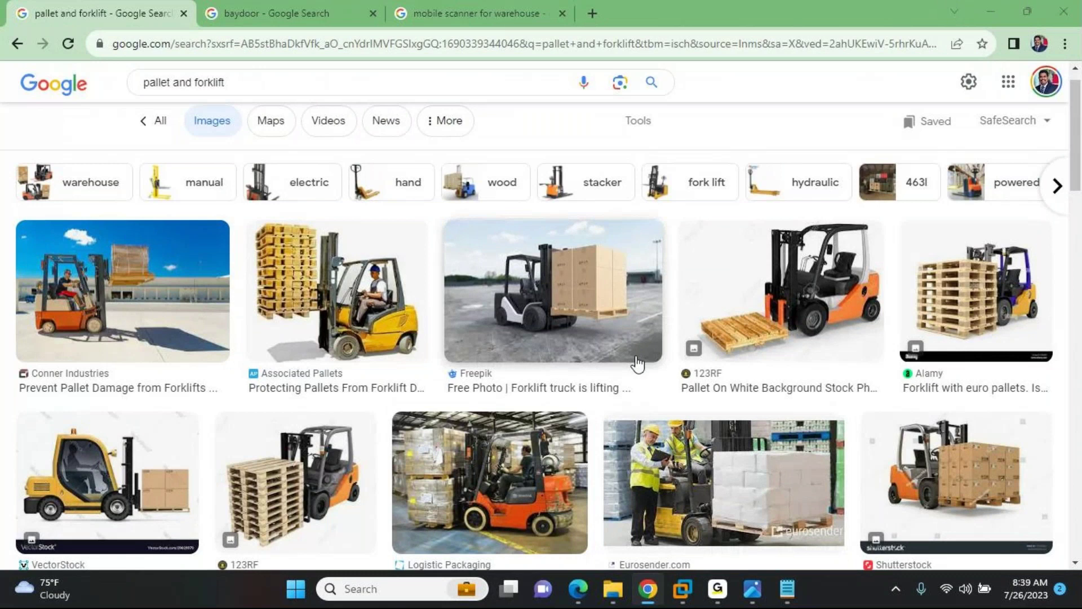
Return to sales order 001637 in Finance and Operations and open the shipment details of its order line
{"action": "key", "text": "alt+Tab"}
{"action": "key", "text": "alt+Tab"}
{"action": "key", "text": "alt+Tab"}
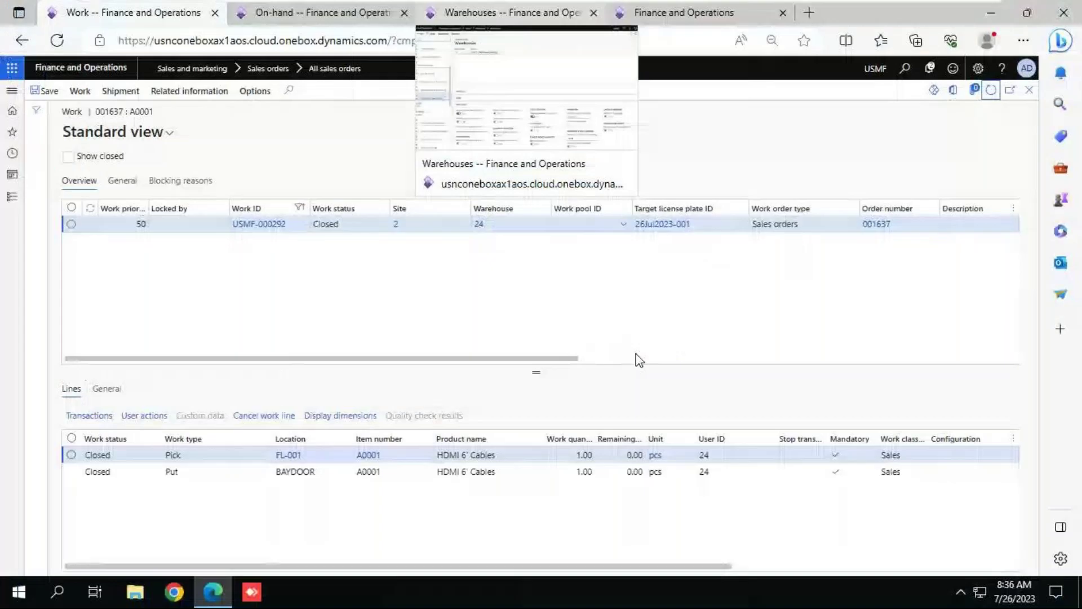
{"action": "left_click", "coordinate": [1029, 89]}
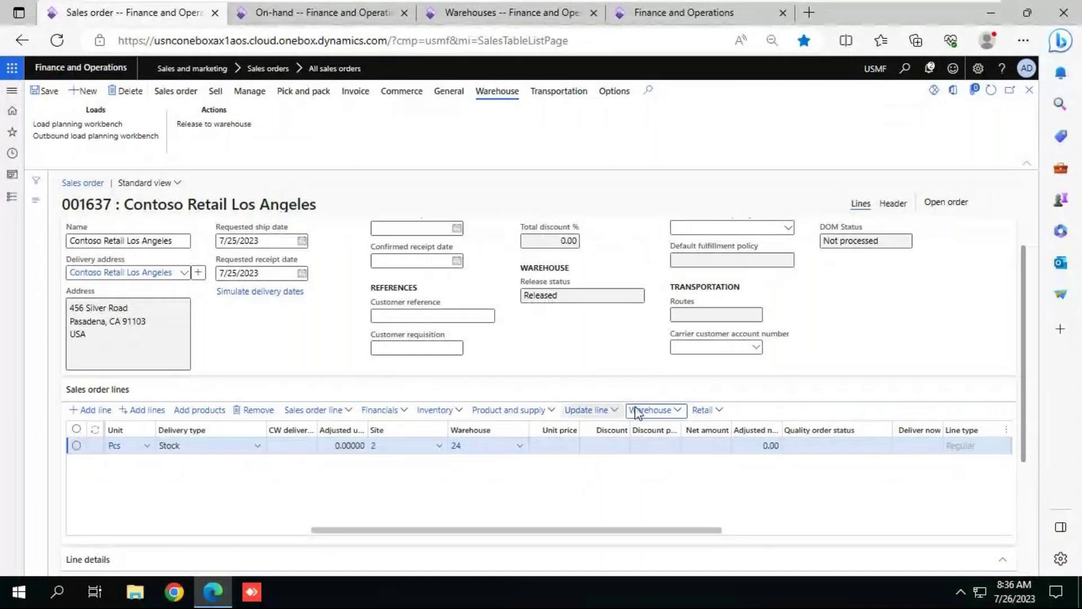
{"action": "left_click", "coordinate": [992, 97]}
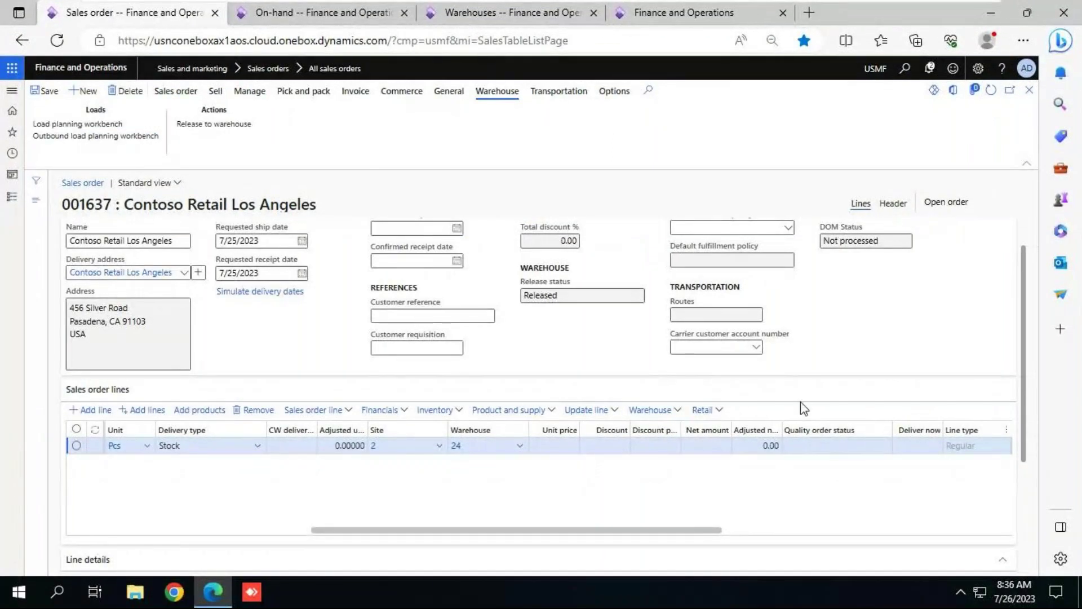
{"action": "left_click", "coordinate": [677, 411]}
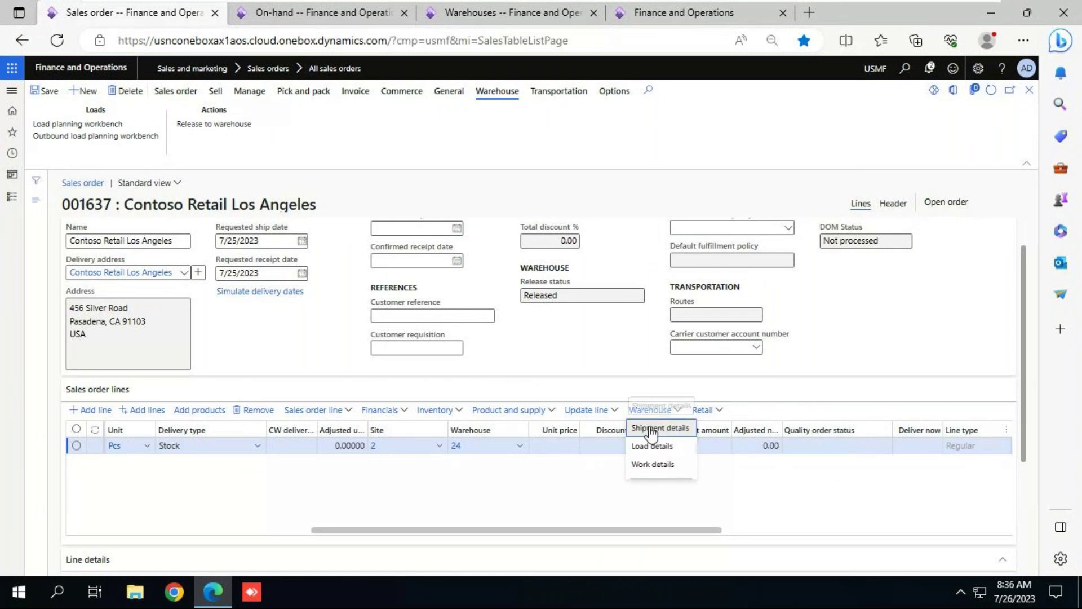
{"action": "left_click", "coordinate": [653, 429]}
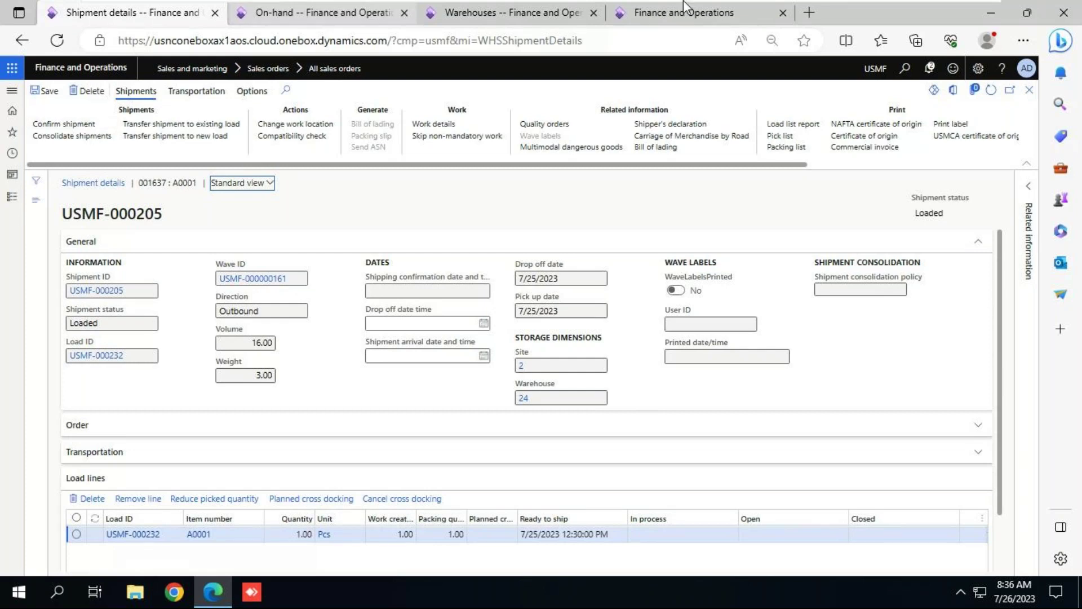
Review the sales order process notes in Notepad and the forklift and baydoor images in Chrome, then return to the shipment details
{"action": "key", "text": "alt+Tab"}
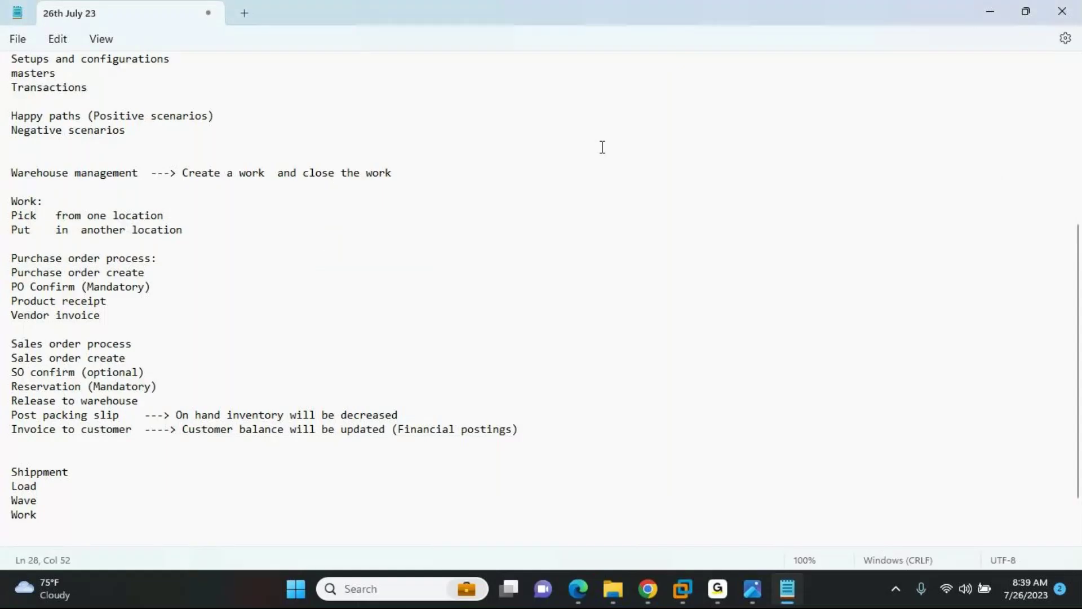
{"action": "key", "text": "alt+Tab"}
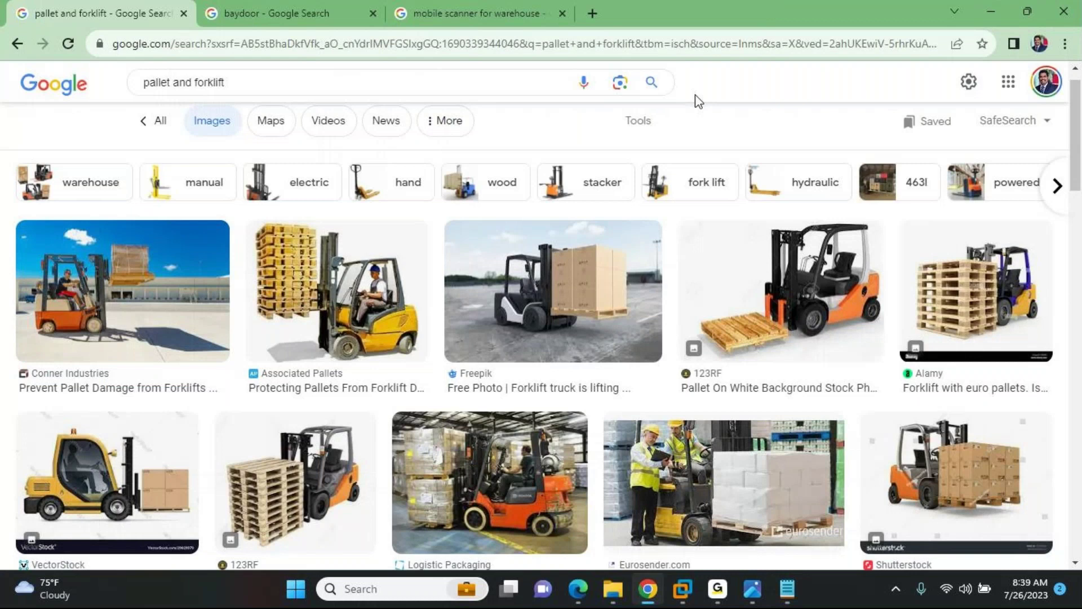
{"action": "key", "text": "ctrl+Tab"}
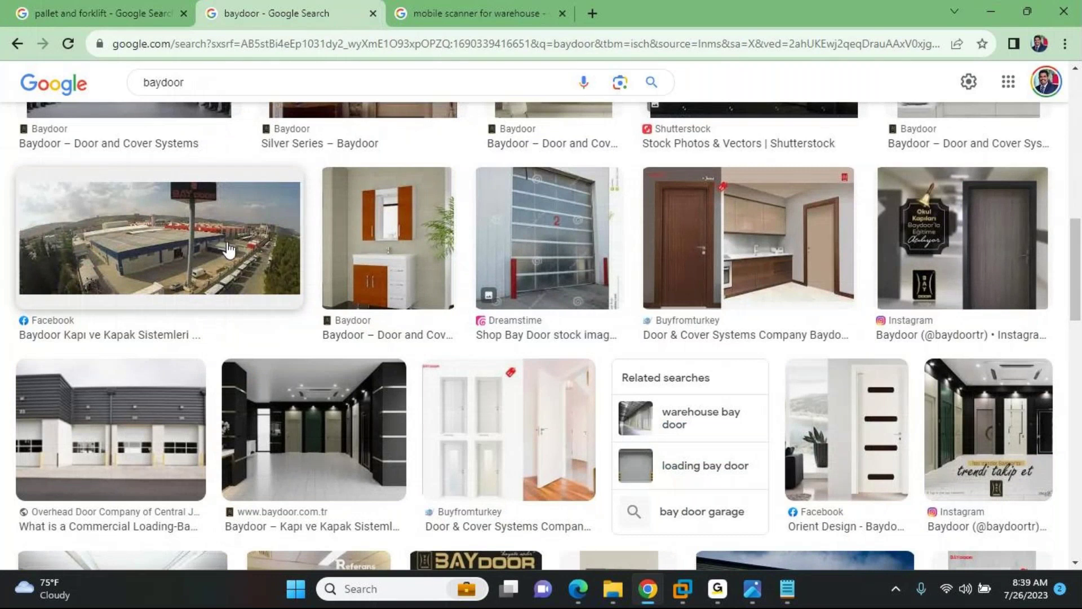
{"action": "key", "text": "alt+Tab"}
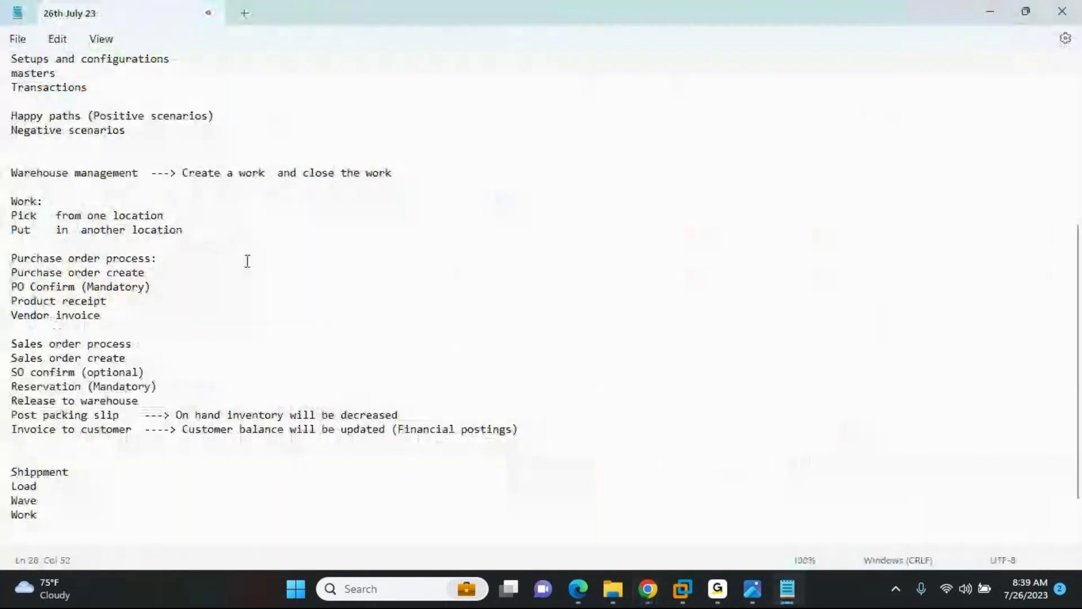
{"action": "key", "text": "alt+Tab"}
{"action": "key", "text": "alt+Tab"}
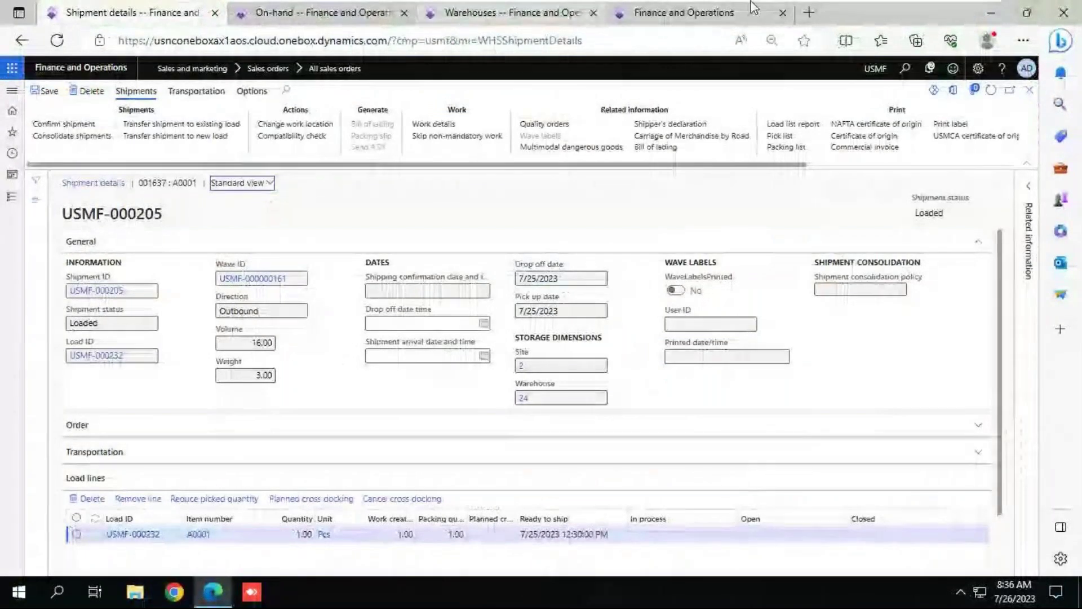
{"action": "key", "text": "alt+Tab"}
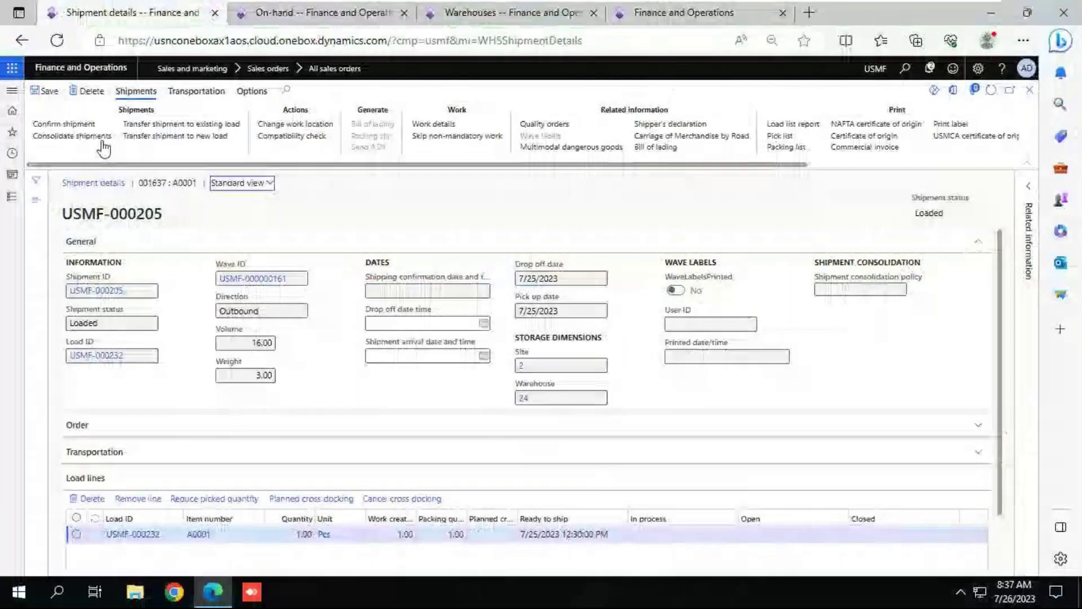
Confirm the shipment and post its packing slip without printing the document
{"action": "left_click", "coordinate": [88, 125]}
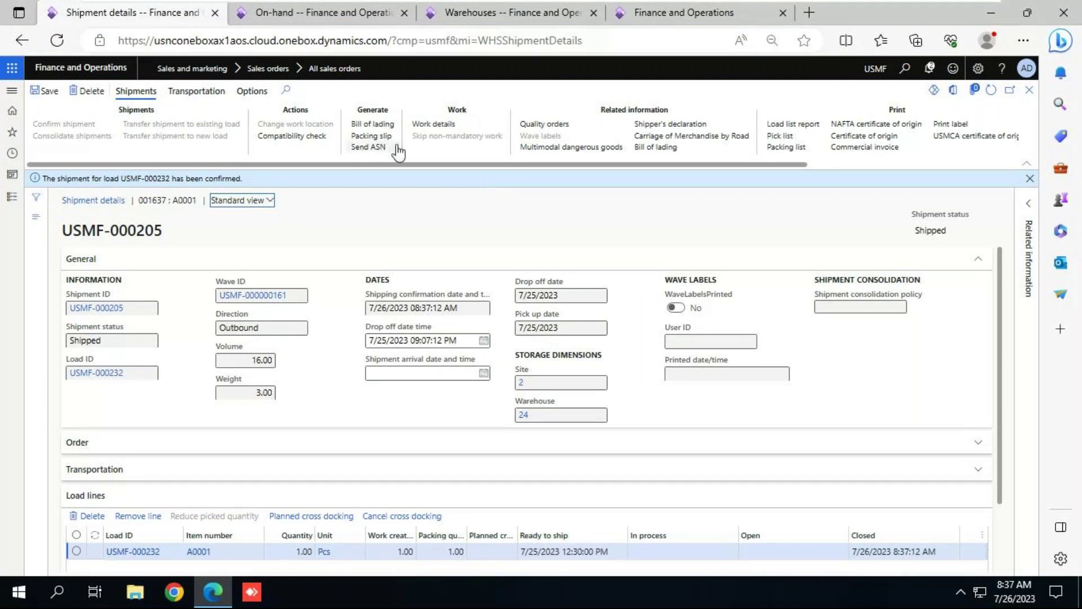
{"action": "left_click", "coordinate": [377, 138]}
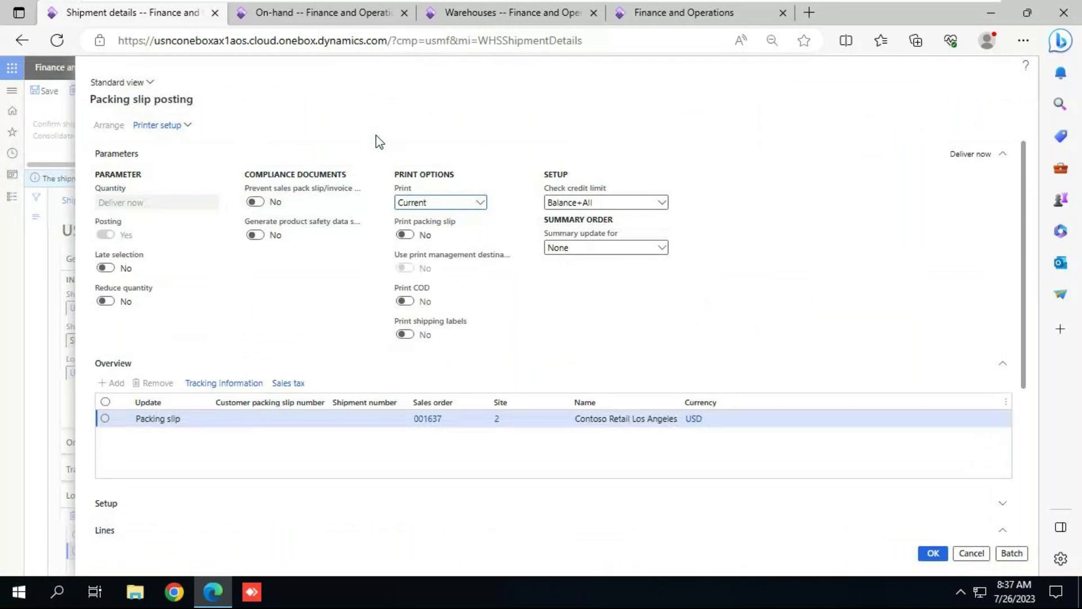
{"action": "left_click", "coordinate": [927, 554]}
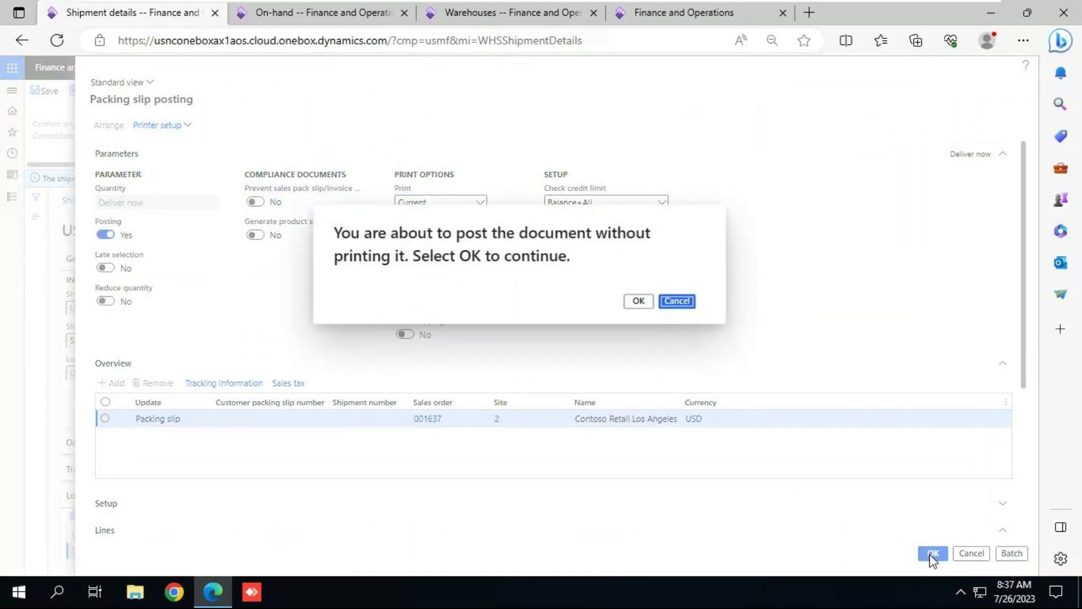
{"action": "left_click", "coordinate": [636, 303]}
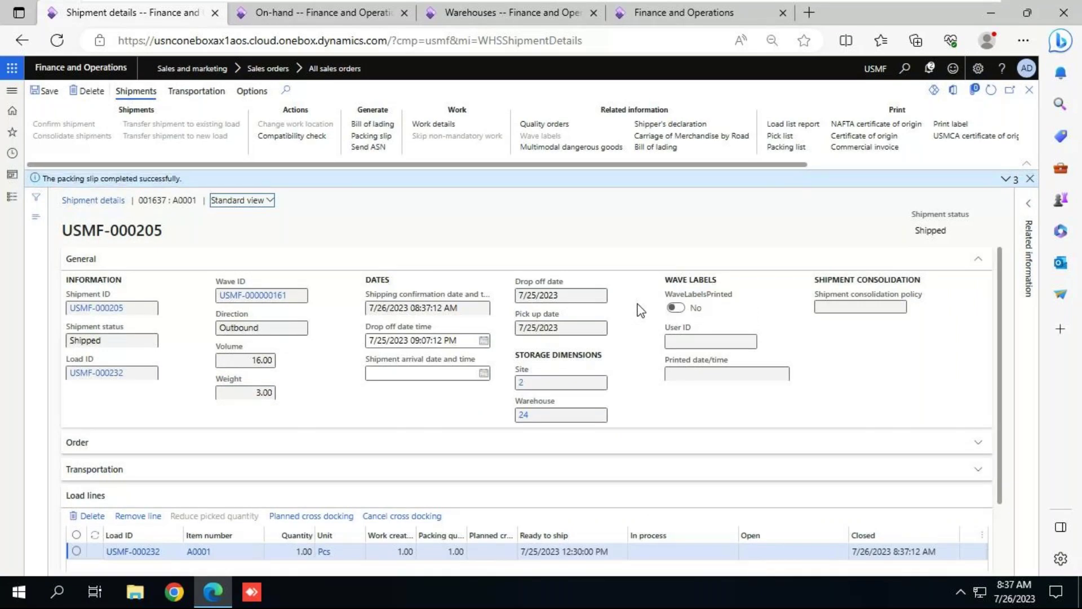
Return from the shipment details to the sales order and post its invoice for the packing slip quantity without printing
{"action": "left_click", "coordinate": [1029, 90]}
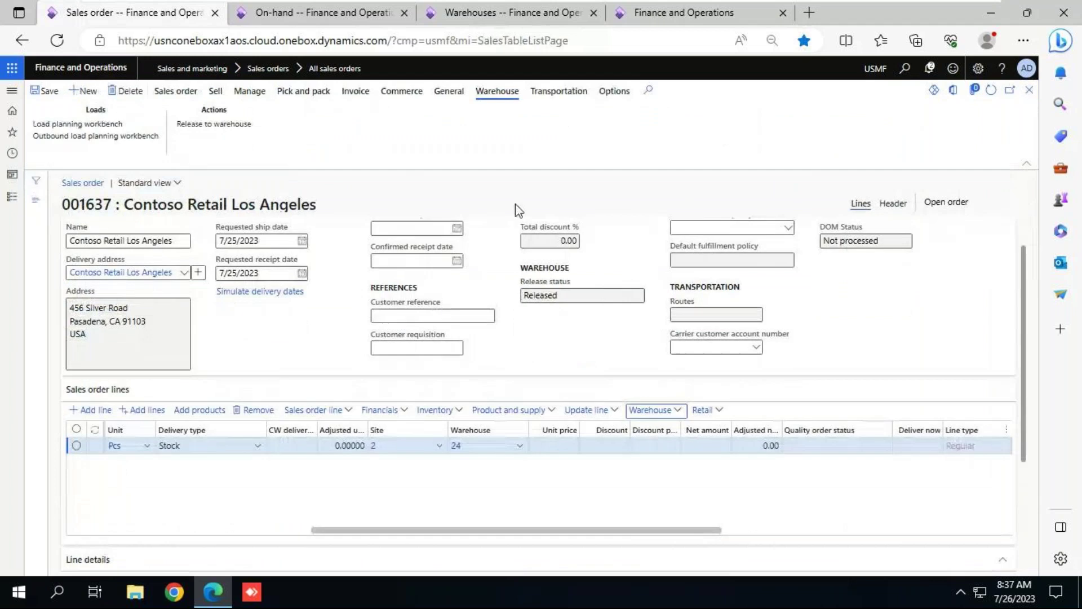
{"action": "left_click", "coordinate": [326, 95]}
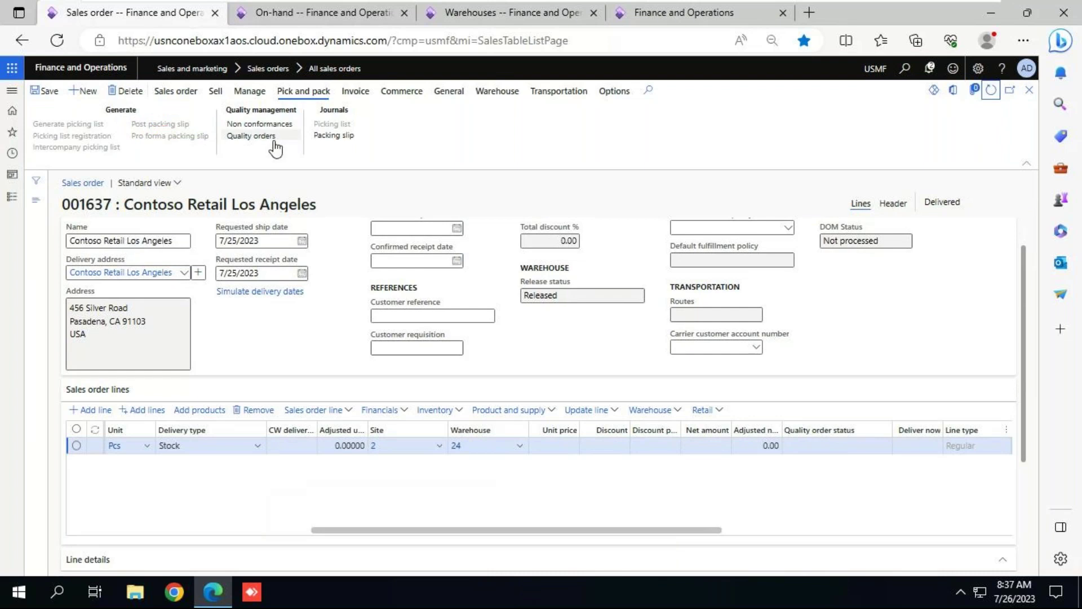
{"action": "left_click", "coordinate": [357, 92]}
{"action": "left_click", "coordinate": [46, 125]}
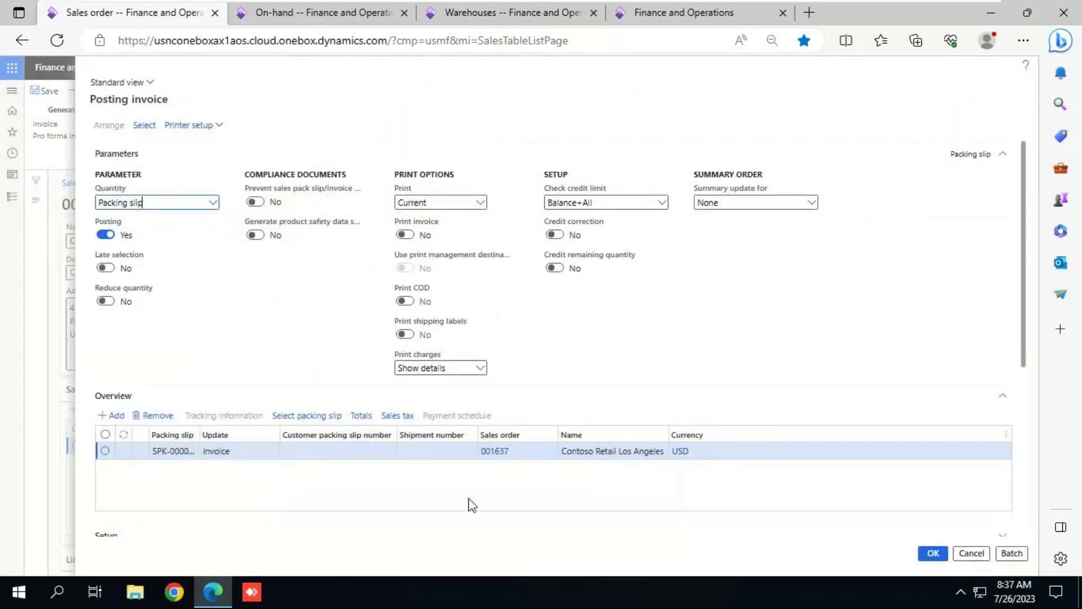
{"action": "left_click", "coordinate": [933, 553]}
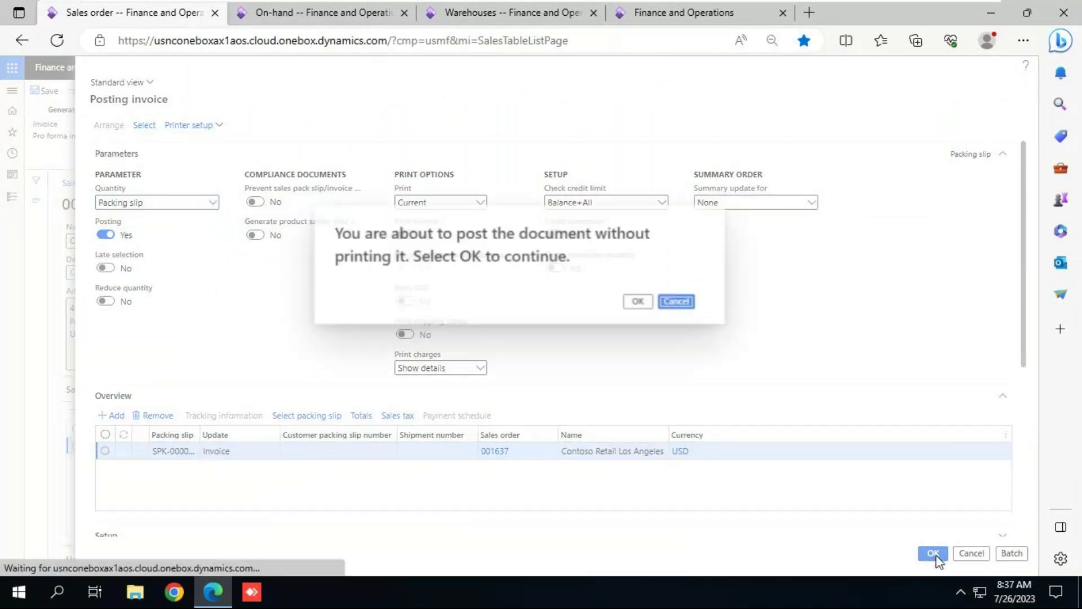
{"action": "left_click", "coordinate": [640, 304]}
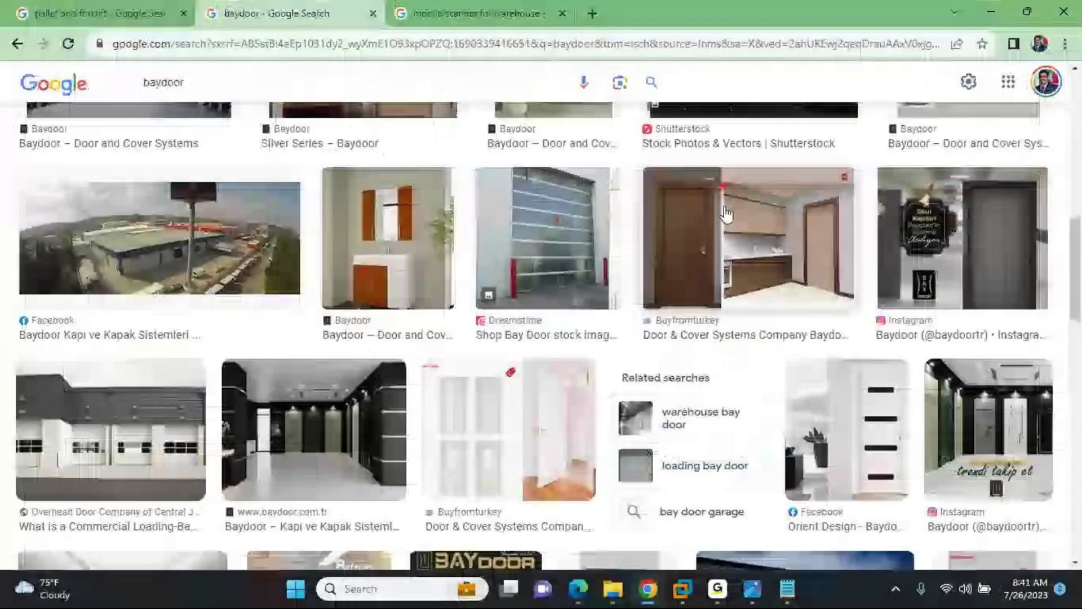
Create an Excel worksheet named "Warehouse management" in the 8AM B98 WMS folder and open it in Excel
{"action": "mouse_move", "coordinate": [612, 589]}
{"action": "left_click", "coordinate": [642, 490]}
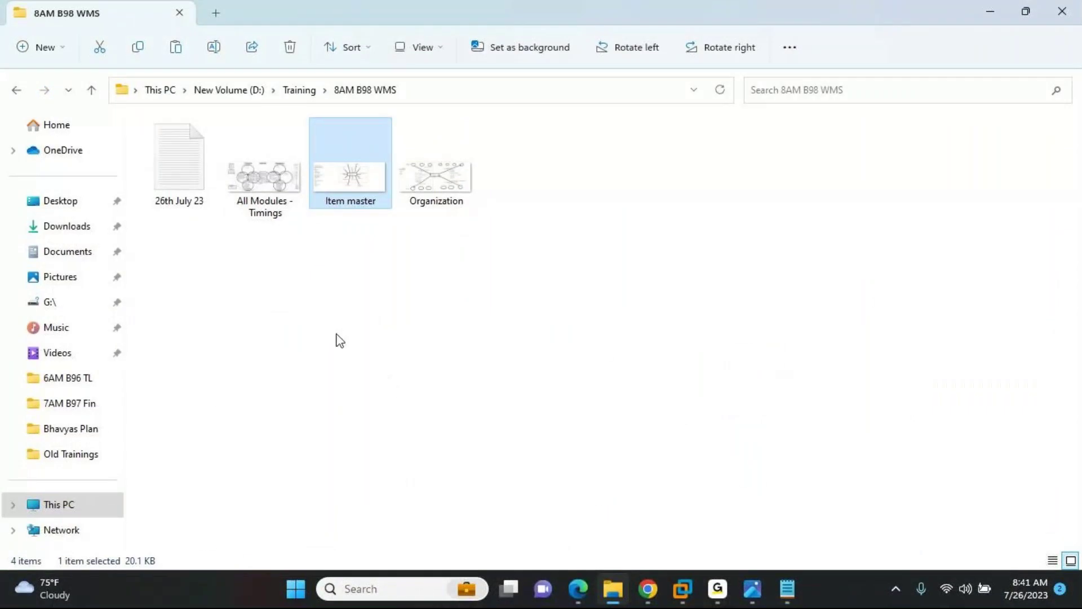
{"action": "right_click", "coordinate": [324, 319]}
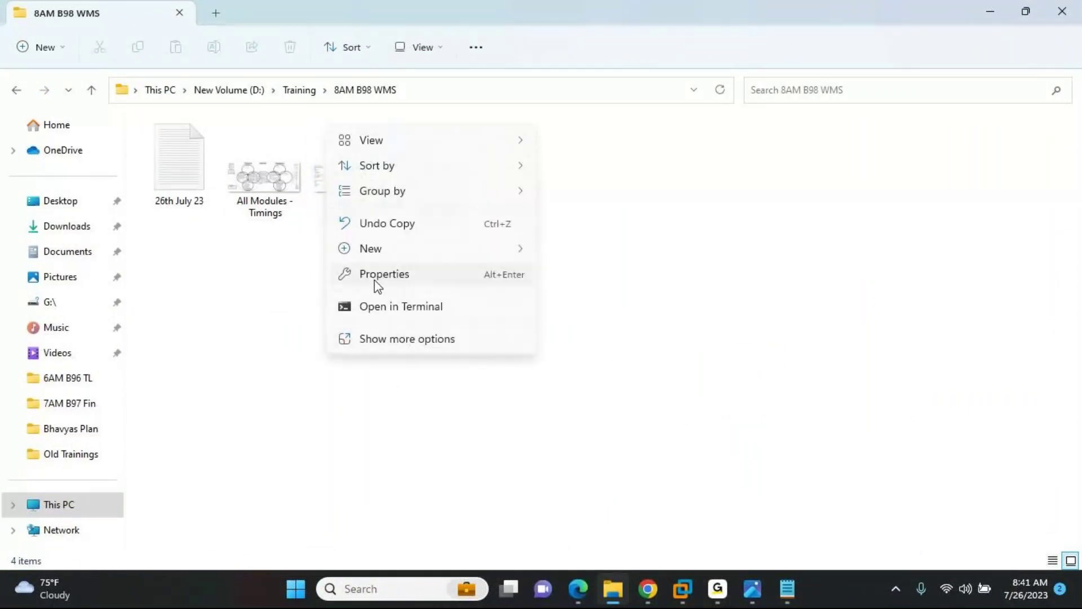
{"action": "mouse_move", "coordinate": [373, 253]}
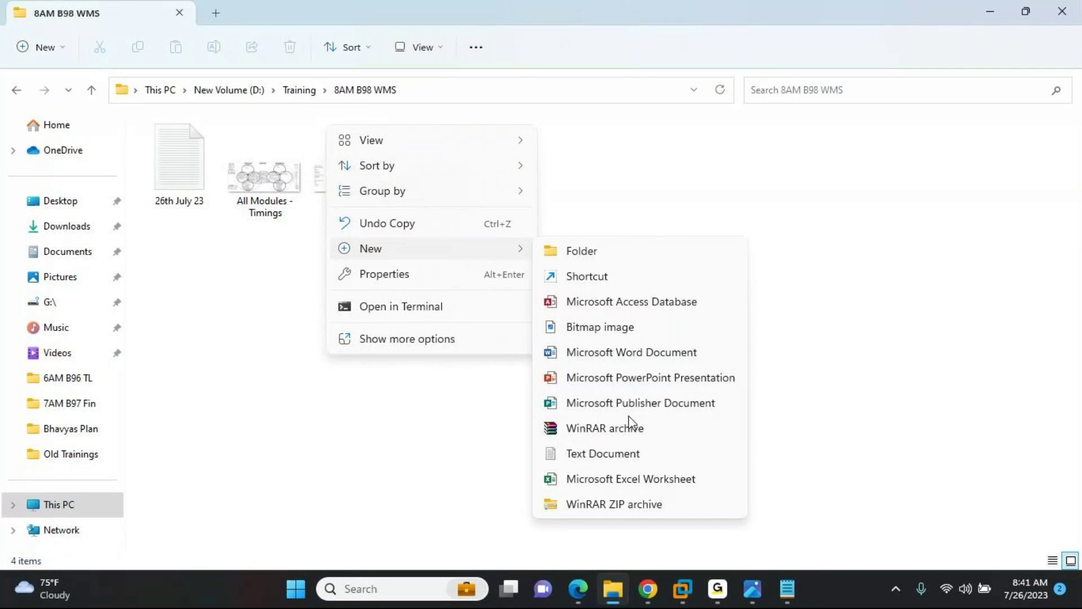
{"action": "left_click", "coordinate": [609, 478]}
{"action": "type", "text": "W"}
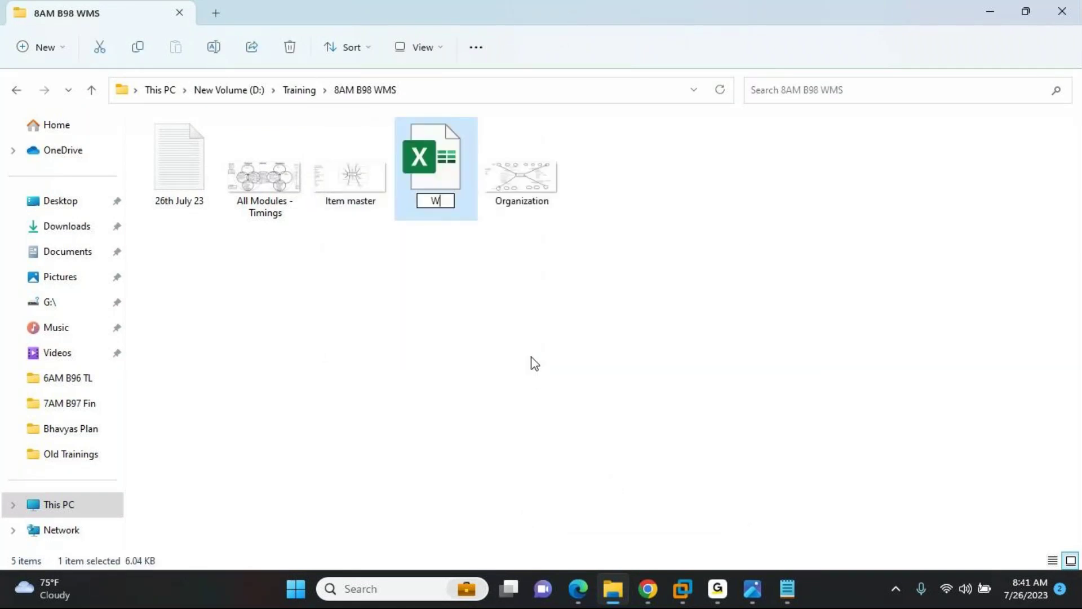
{"action": "type", "text": "arehouse "}
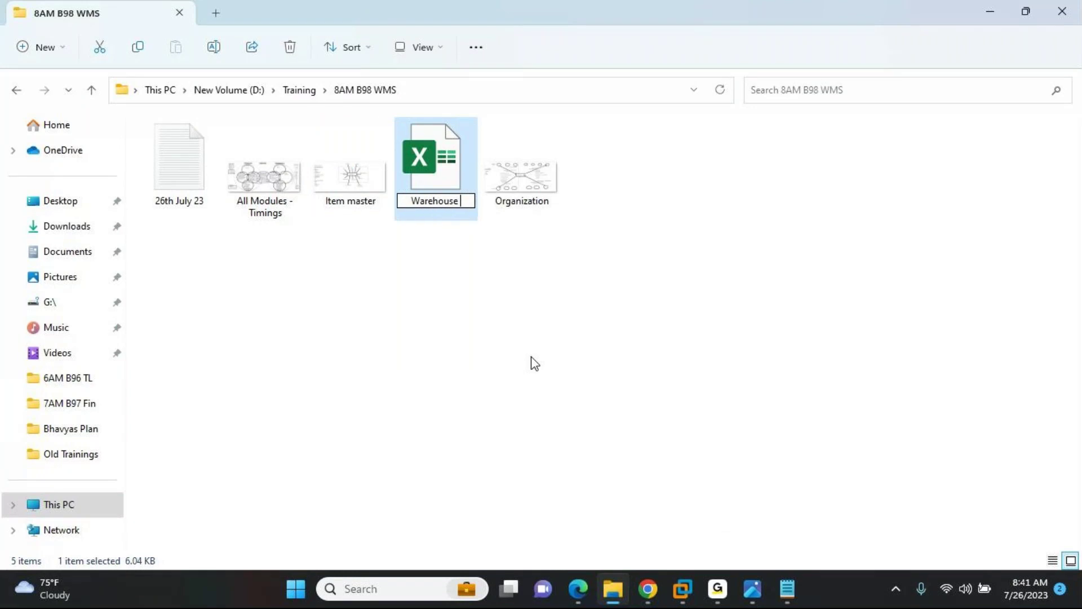
{"action": "type", "text": "management"}
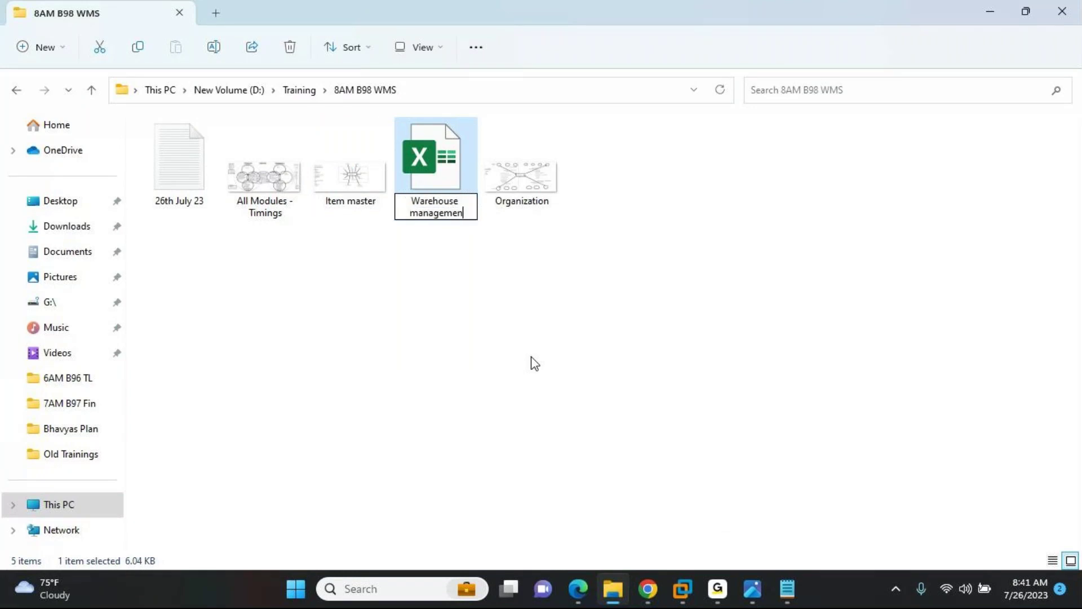
{"action": "key", "text": "Return"}
{"action": "double_click", "coordinate": [509, 172]}
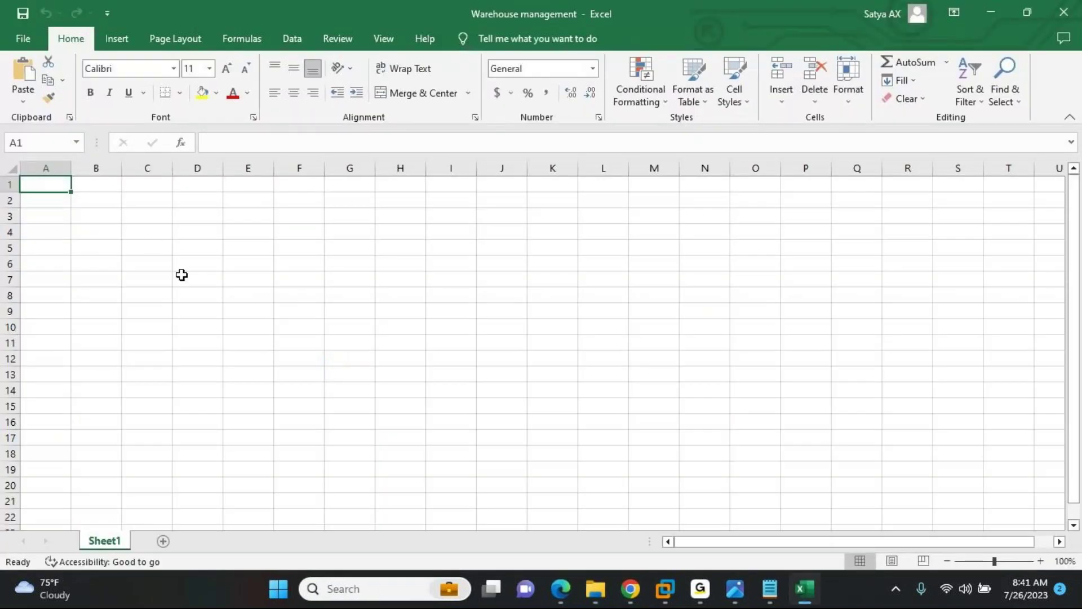
Enter "Sales order" in C4 and "Confirm SO" in C6, and fit column C to its text
{"action": "left_click", "coordinate": [139, 227]}
{"action": "type", "text": "Sales order"}
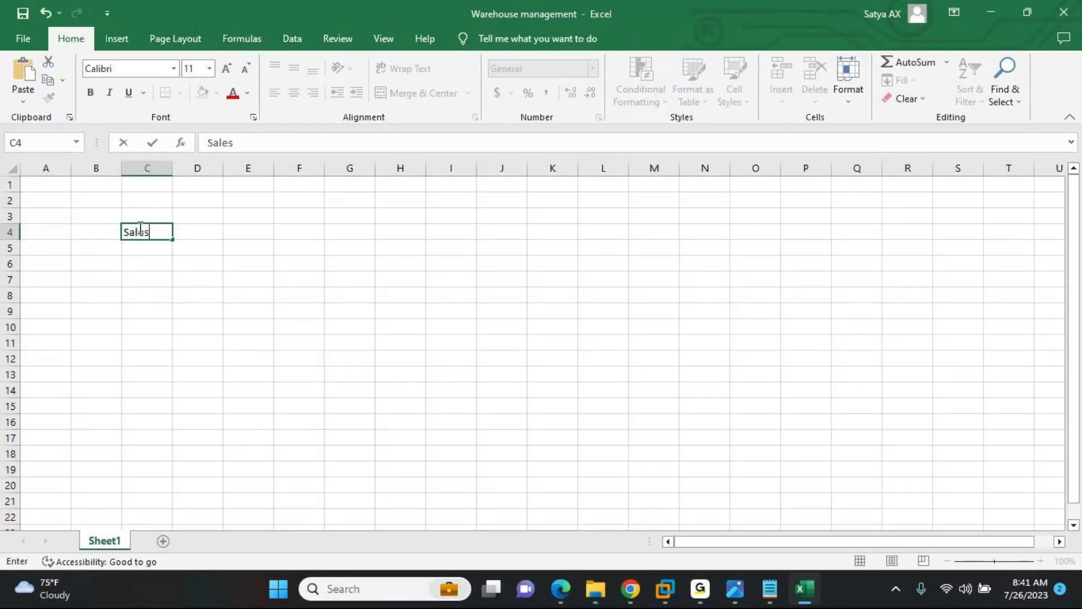
{"action": "key", "text": "Return"}
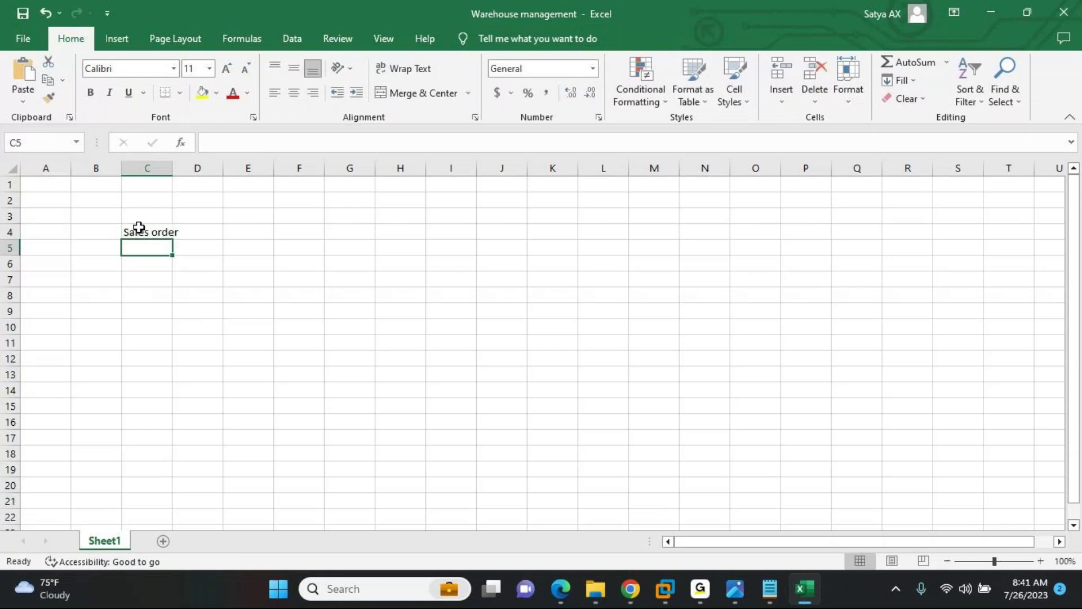
{"action": "key", "text": "Return"}
{"action": "type", "text": "Confi"}
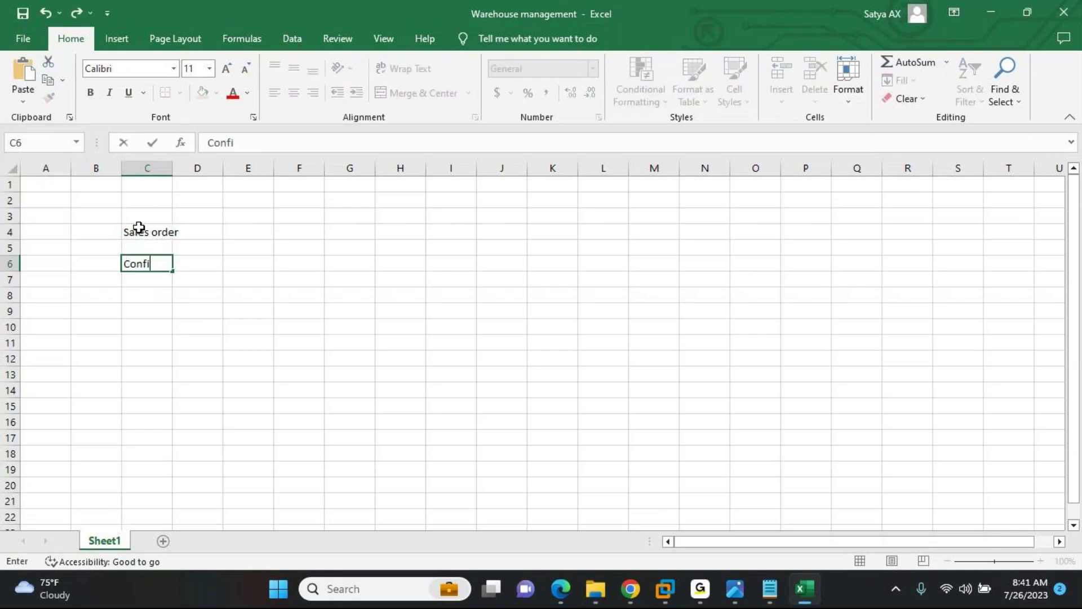
{"action": "type", "text": "rm SO"}
{"action": "key", "text": "Return"}
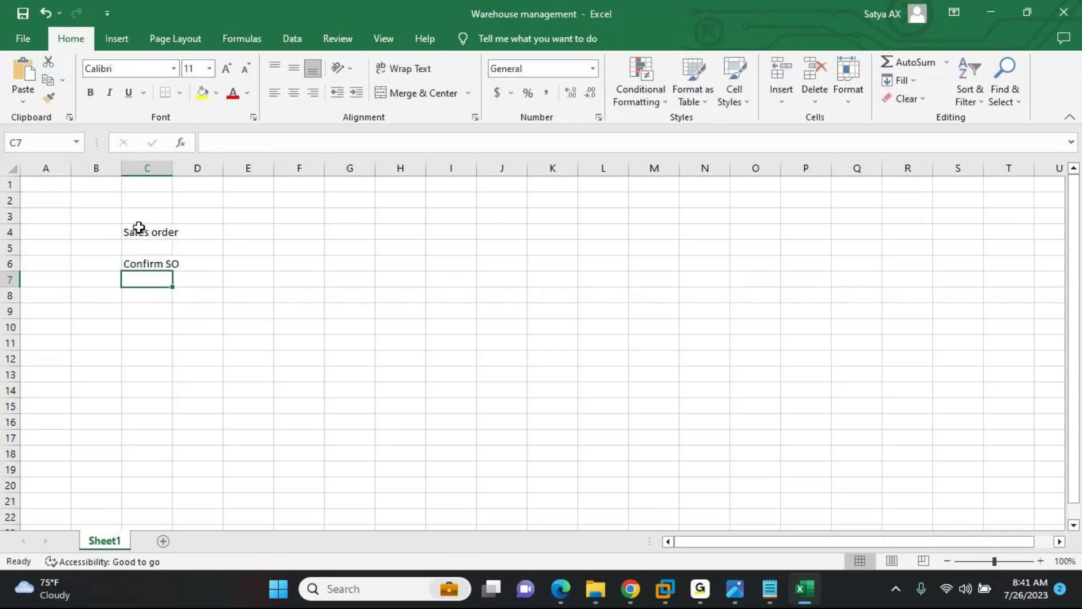
{"action": "double_click", "coordinate": [172, 168]}
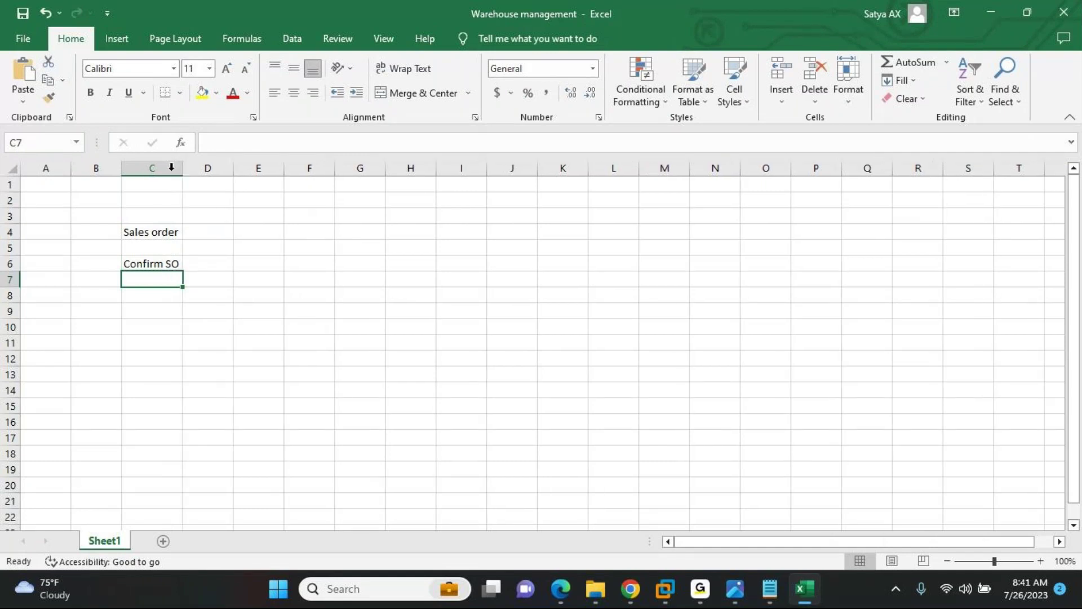
Add "Posting packing" in C8 and "Invoice to Customer" in C10, and refit column C to the longer text
{"action": "left_click", "coordinate": [146, 297]}
{"action": "type", "text": "Posting"}
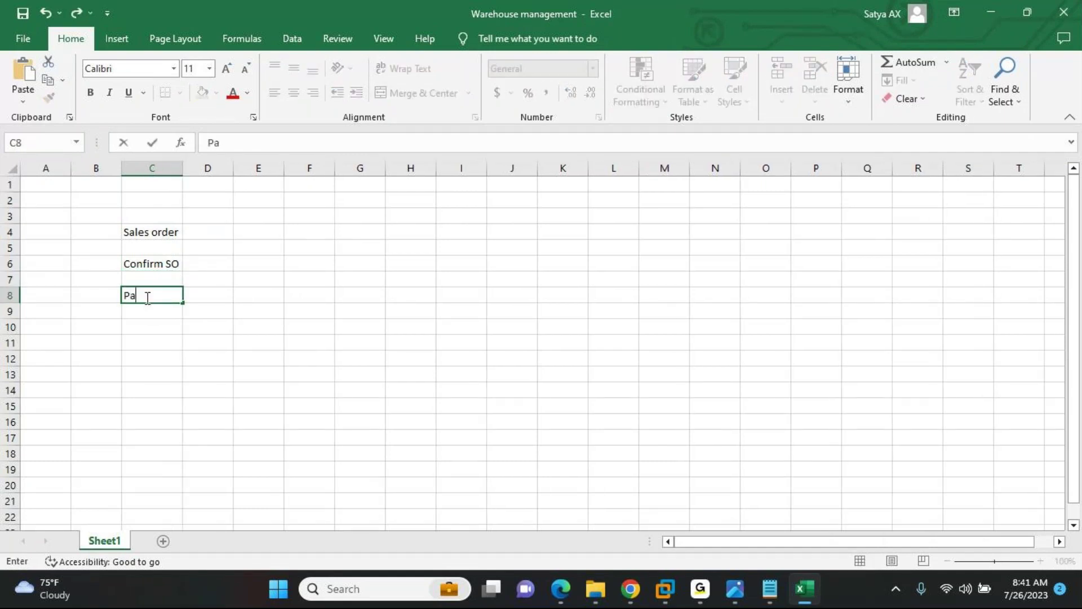
{"action": "type", "text": " packing"}
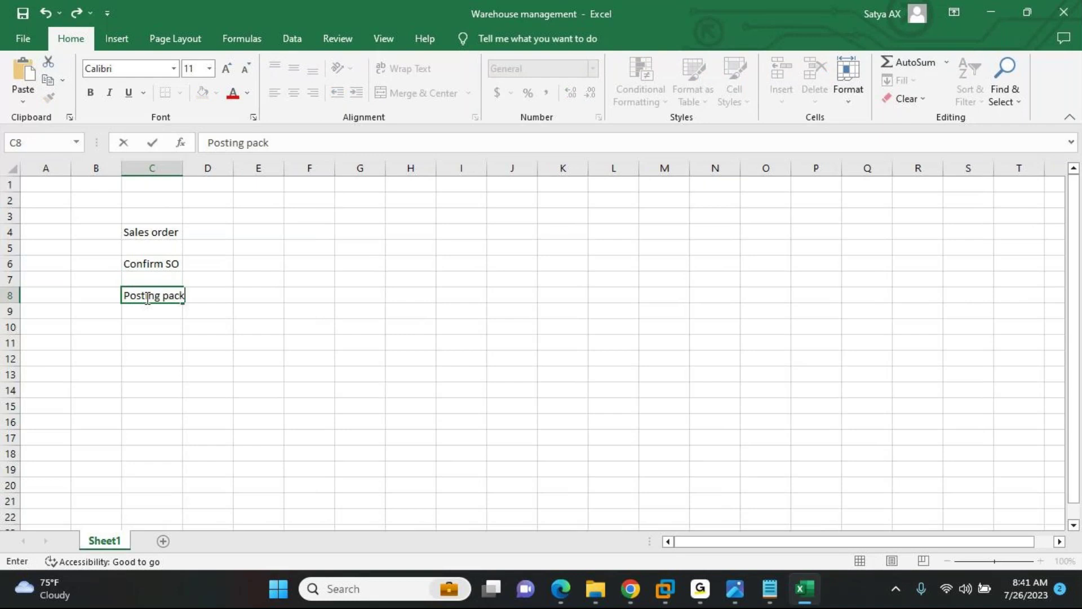
{"action": "key", "text": "Return"}
{"action": "key", "text": "Return"}
{"action": "type", "text": "Invo"}
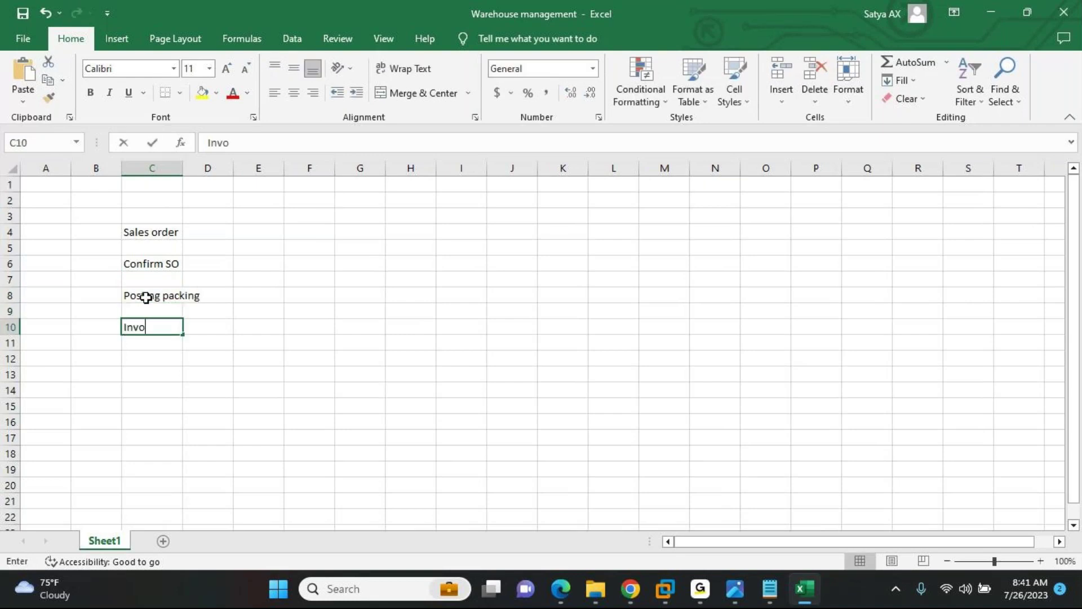
{"action": "type", "text": "ice to Customer"}
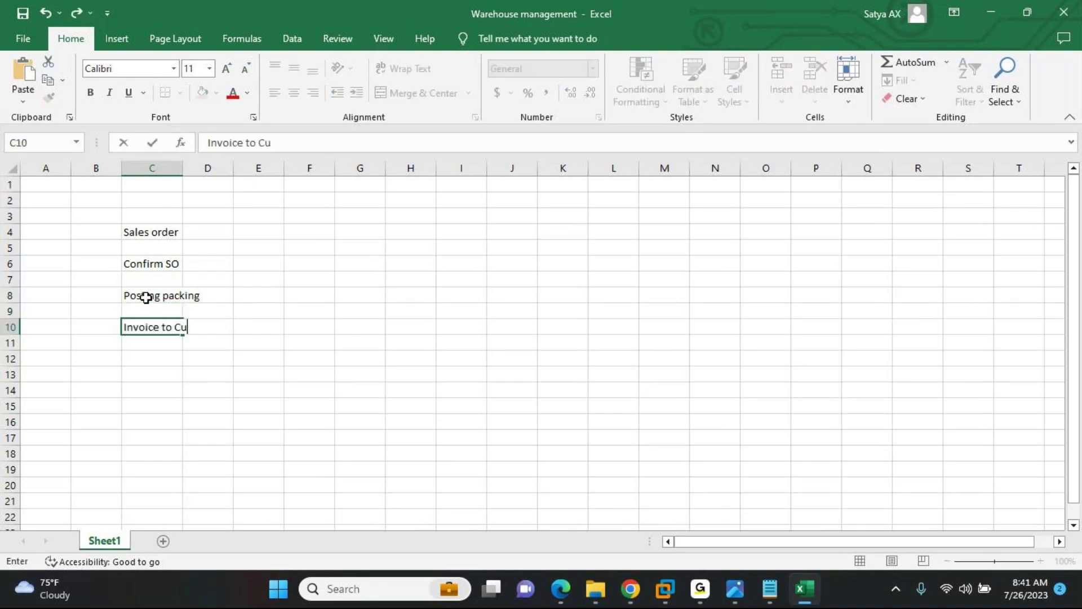
{"action": "left_click", "coordinate": [154, 201]}
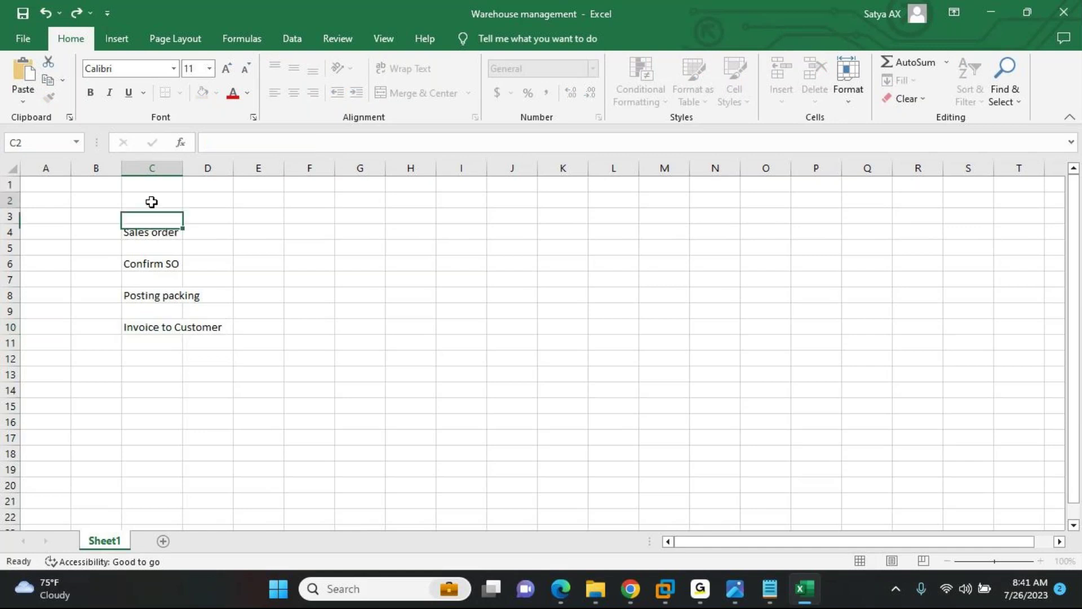
{"action": "double_click", "coordinate": [182, 167]}
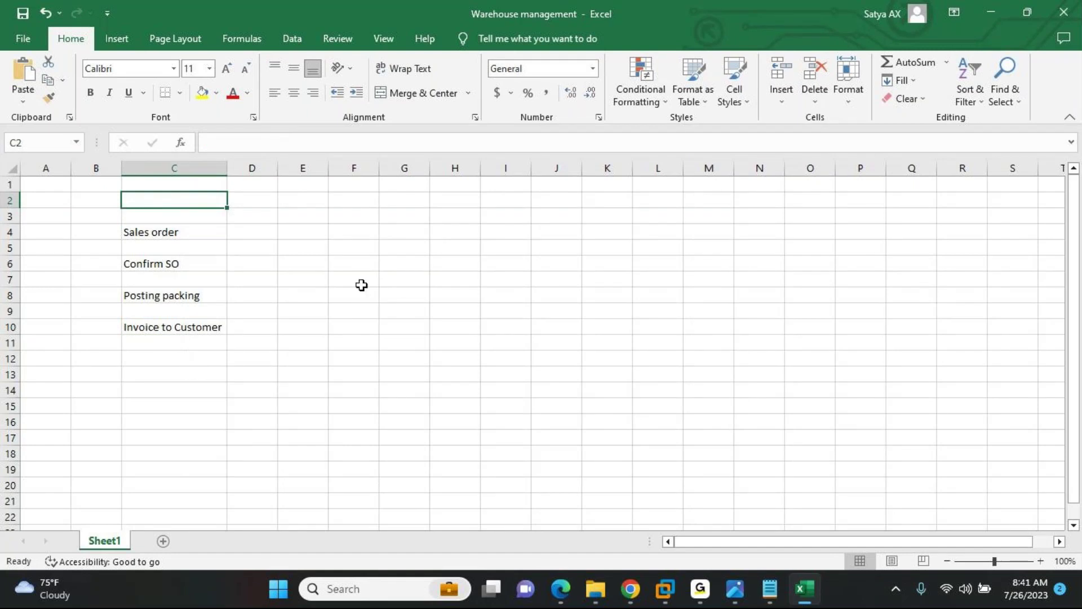
Enter the heading "Advance warehouse management" in E2 and fit column E to its text
{"action": "left_click", "coordinate": [314, 202]}
{"action": "type", "text": "Ada"}
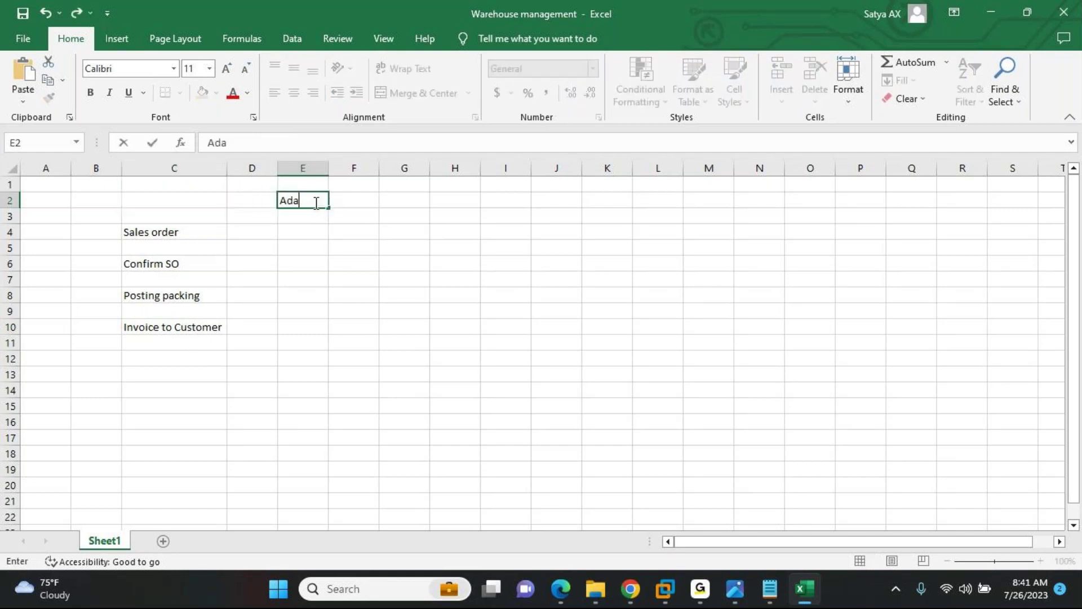
{"action": "key", "text": "BackSpace"}
{"action": "type", "text": "vance ware"}
{"action": "type", "text": "housement"}
{"action": "key", "text": "BackSpace"}
{"action": "key", "text": "BackSpace"}
{"action": "key", "text": "BackSpace"}
{"action": "key", "text": "BackSpace"}
{"action": "type", "text": "managem"}
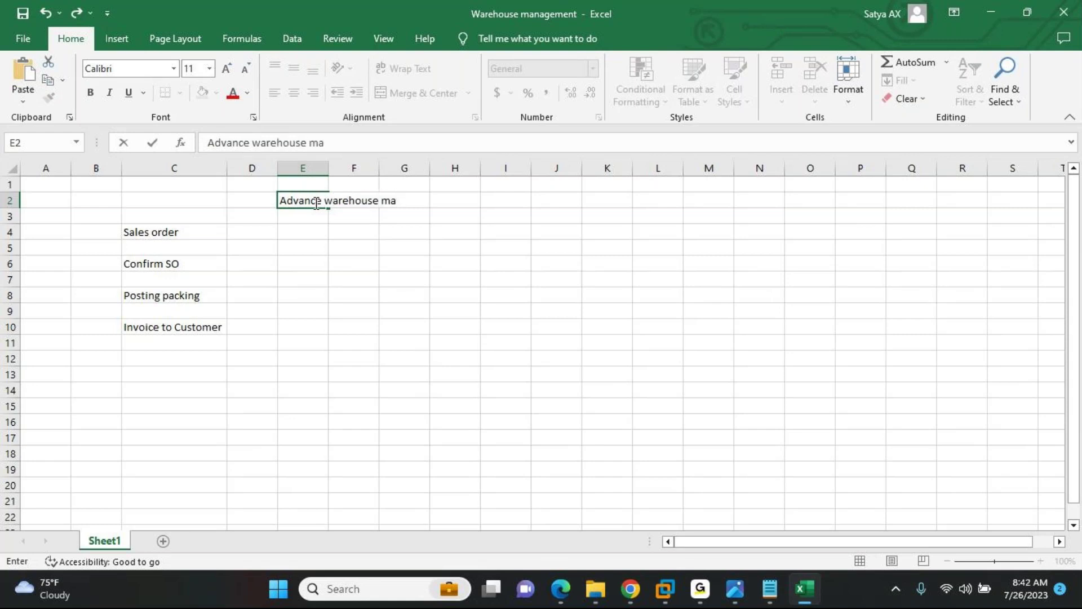
{"action": "type", "text": "ent"}
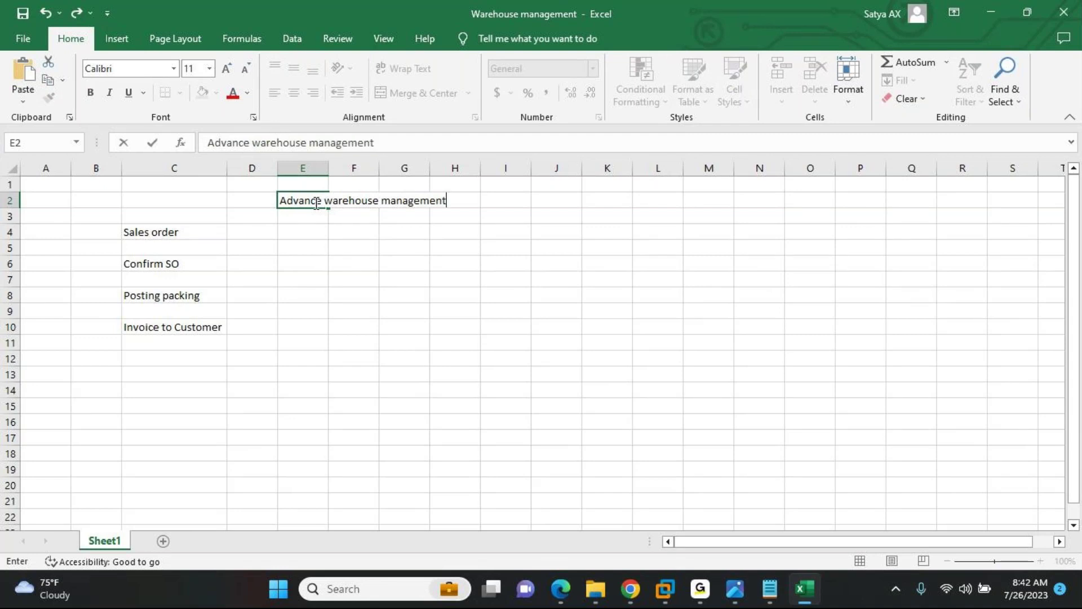
{"action": "key", "text": "Return"}
{"action": "double_click", "coordinate": [329, 168]}
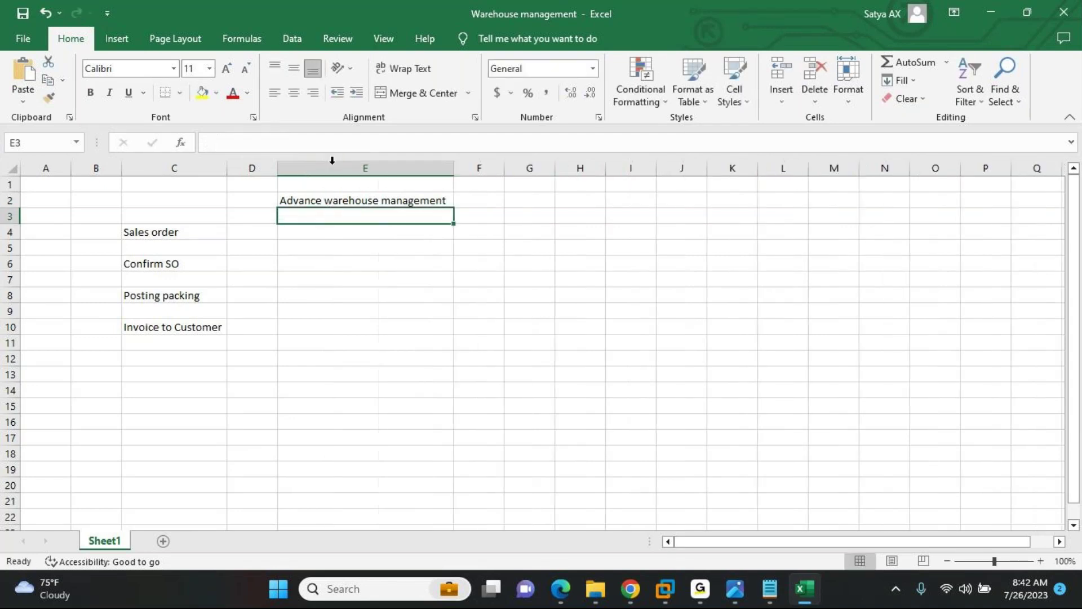
Copy "Sales order" from C4 to E4 and "Confirm SO" from C6 to E6
{"action": "left_click", "coordinate": [175, 229]}
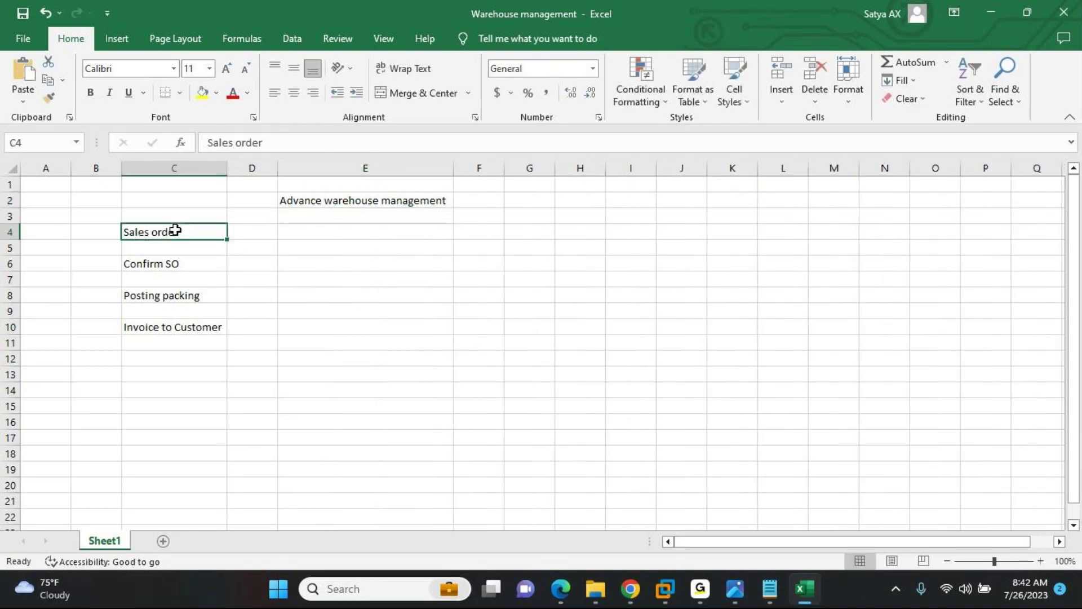
{"action": "key", "text": "ctrl+c"}
{"action": "key", "text": "Right"}
{"action": "key", "text": "Right"}
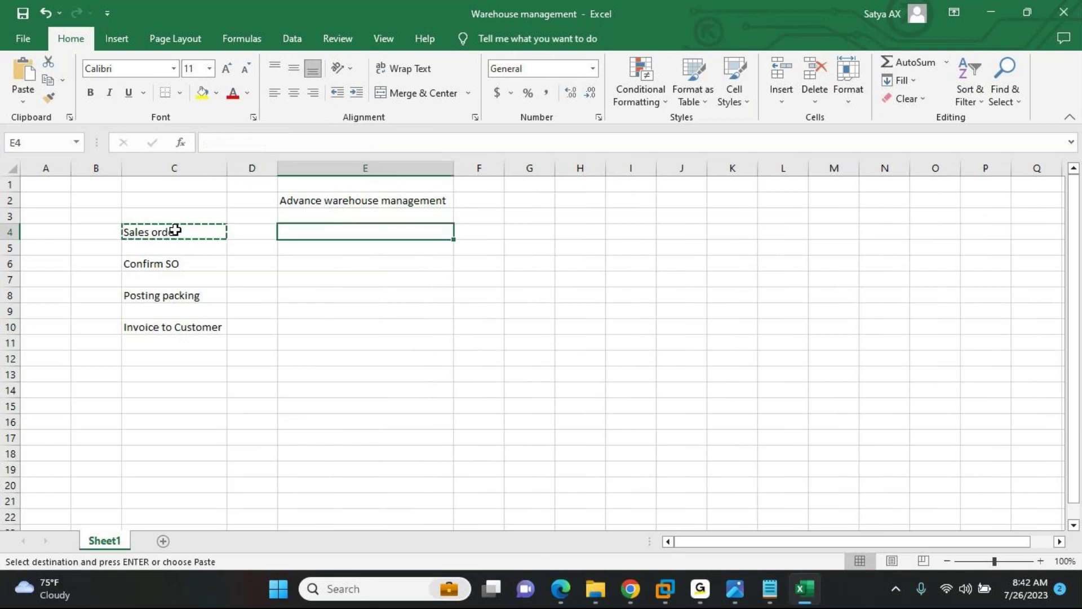
{"action": "key", "text": "Return"}
{"action": "left_click", "coordinate": [152, 263]}
{"action": "key", "text": "ctrl+c"}
{"action": "key", "text": "Right"}
{"action": "key", "text": "Right"}
{"action": "key", "text": "Return"}
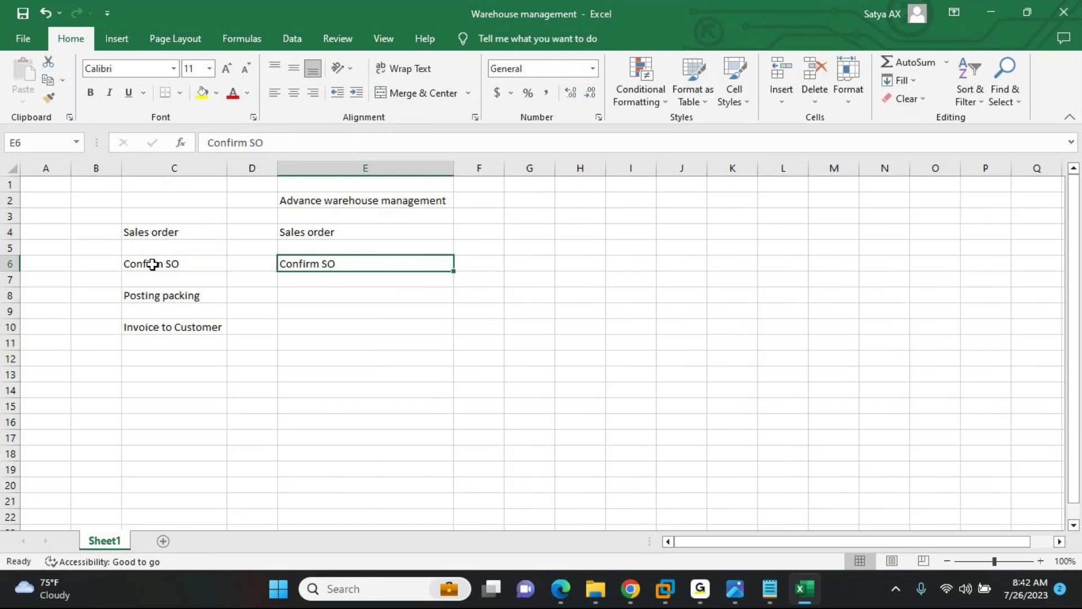
Change the text in C8 to "Post packing slip"
{"action": "left_click", "coordinate": [145, 294]}
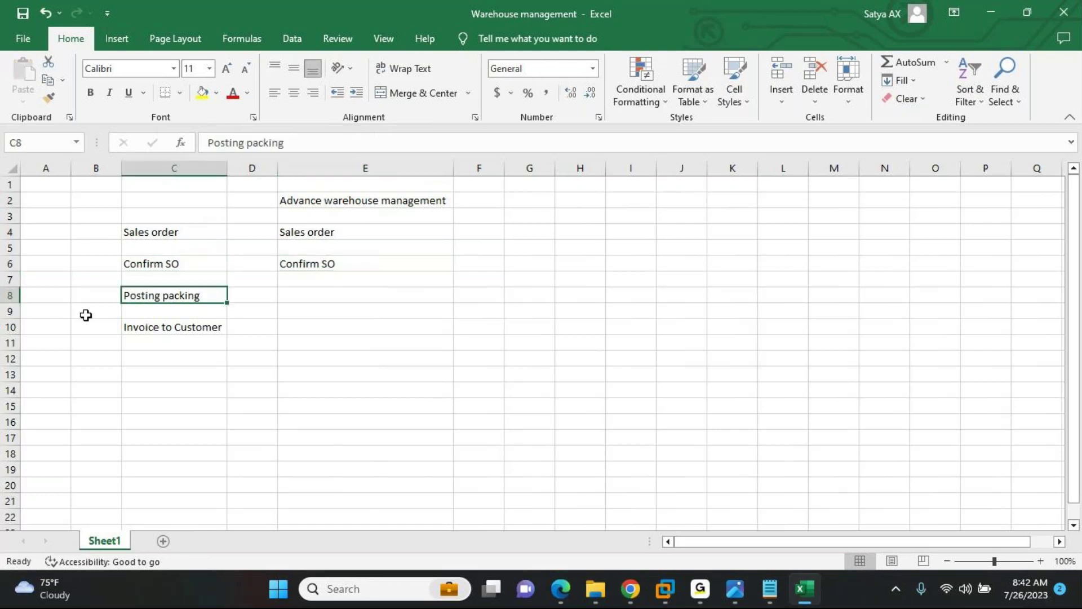
{"action": "double_click", "coordinate": [147, 295]}
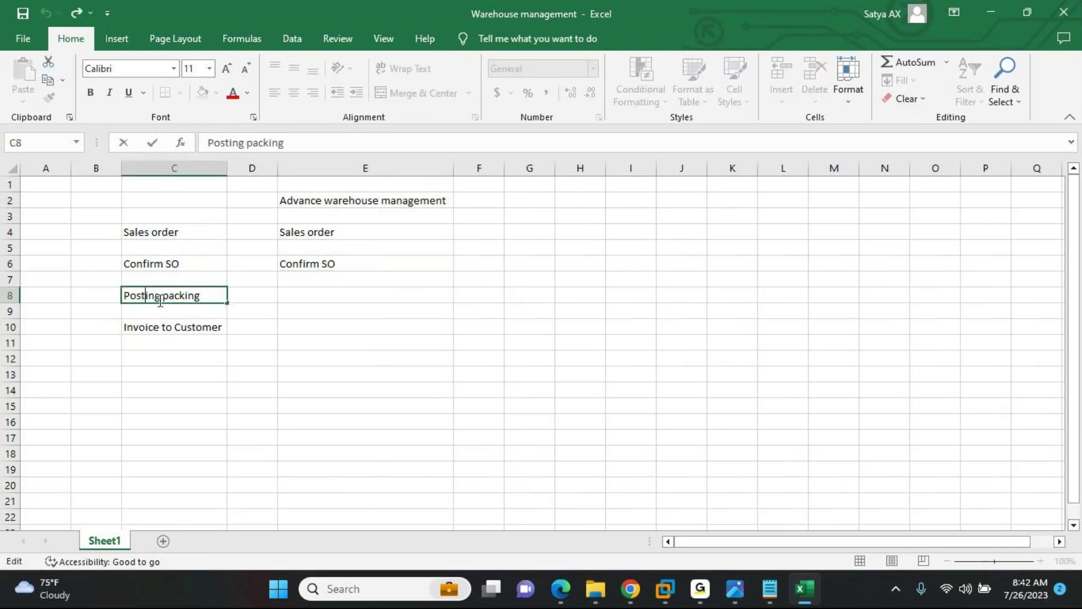
{"action": "key", "text": "BackSpace"}
{"action": "key", "text": "BackSpace"}
{"action": "key", "text": "BackSpace"}
{"action": "key", "text": "BackSpace"}
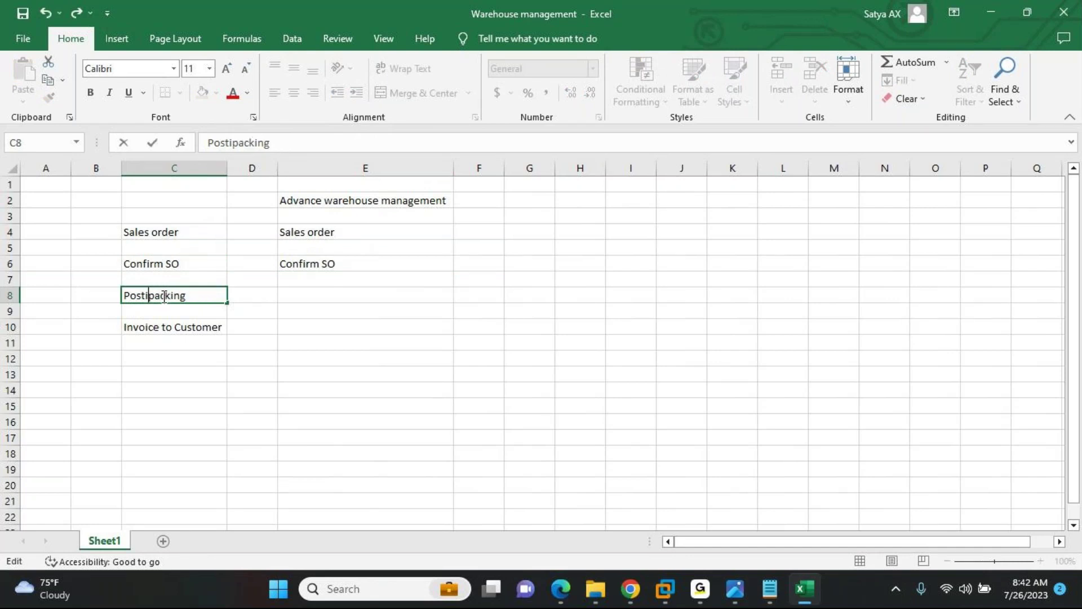
{"action": "key", "text": "Left"}
{"action": "key", "text": "Left"}
{"action": "key", "text": "Left"}
{"action": "key", "text": "Left"}
{"action": "key", "text": "End"}
{"action": "type", "text": "siip"}
{"action": "key", "text": "Return"}
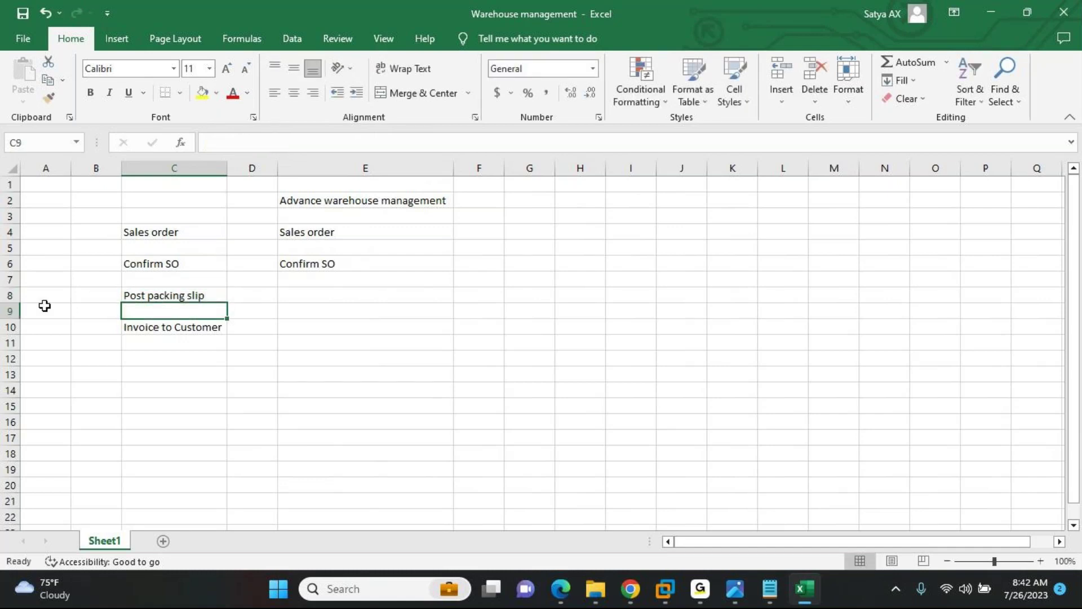
Insert seven blank rows at row 8, above the "Post packing slip" entry
{"action": "left_click", "coordinate": [4, 295]}
{"action": "key", "text": "shift+Down"}
{"action": "key", "text": "shift+Down"}
{"action": "key", "text": "shift+Down"}
{"action": "key", "text": "shift+Down"}
{"action": "key", "text": "shift+Down"}
{"action": "key", "text": "shift+Down"}
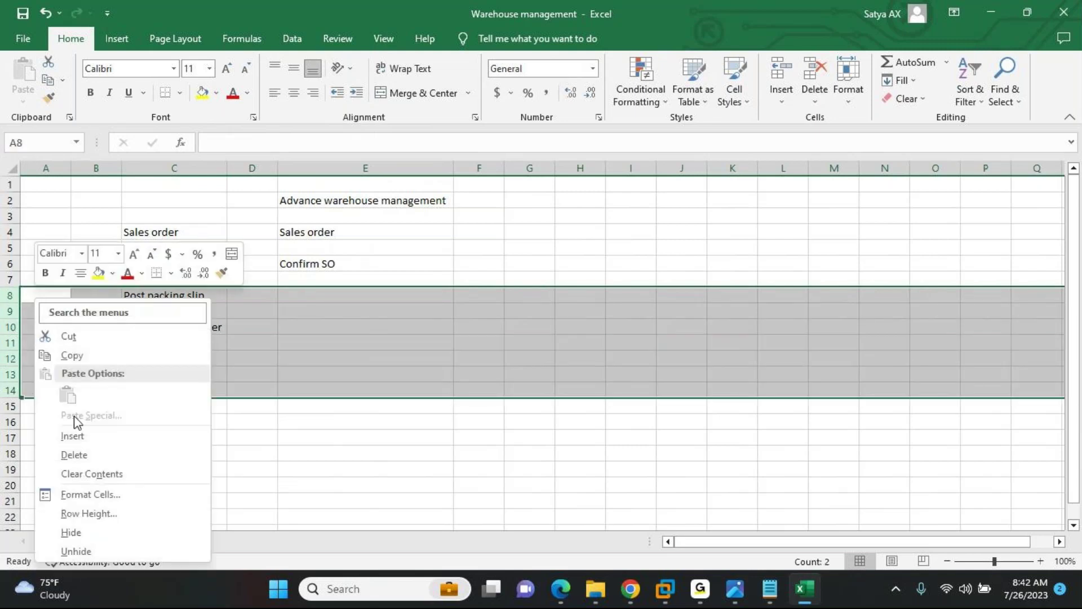
{"action": "left_click", "coordinate": [75, 438]}
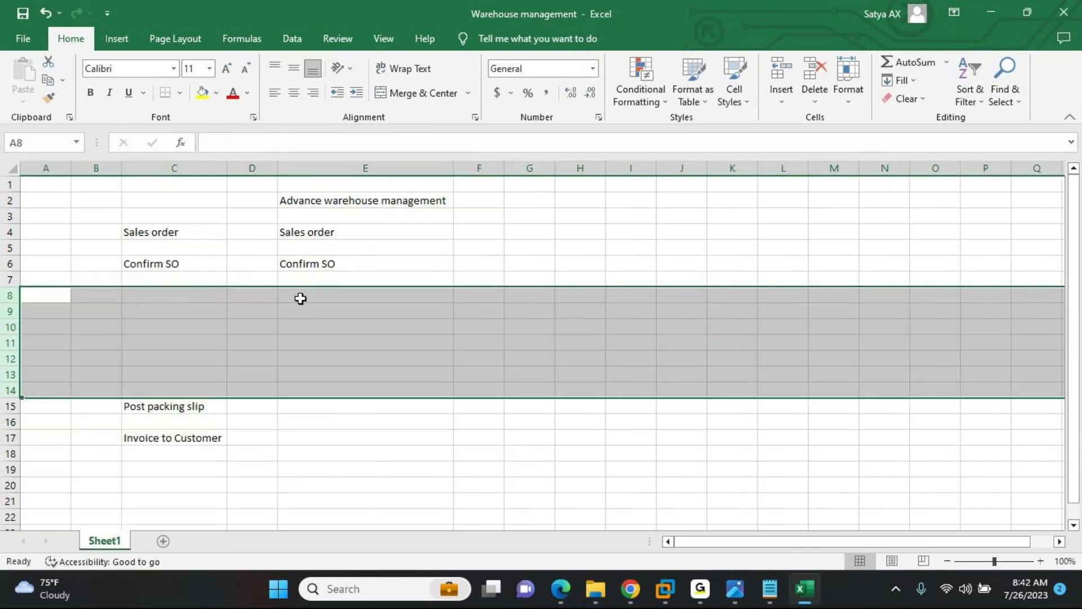
Enter "Address must be entered in Customer account" in E8 and refit column E to the longer text
{"action": "left_click", "coordinate": [298, 296]}
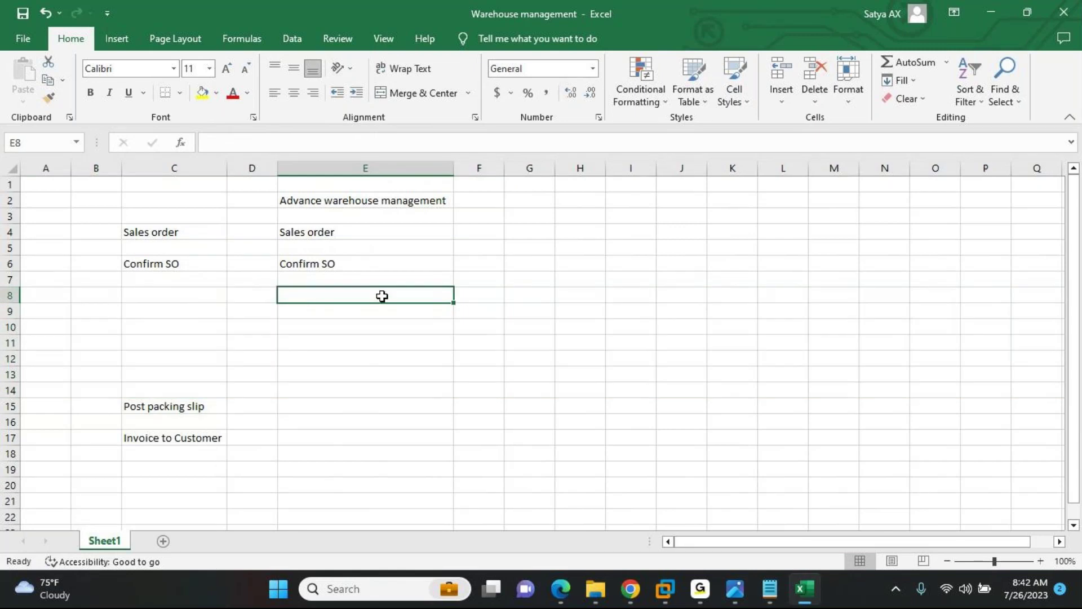
{"action": "type", "text": "Addres"}
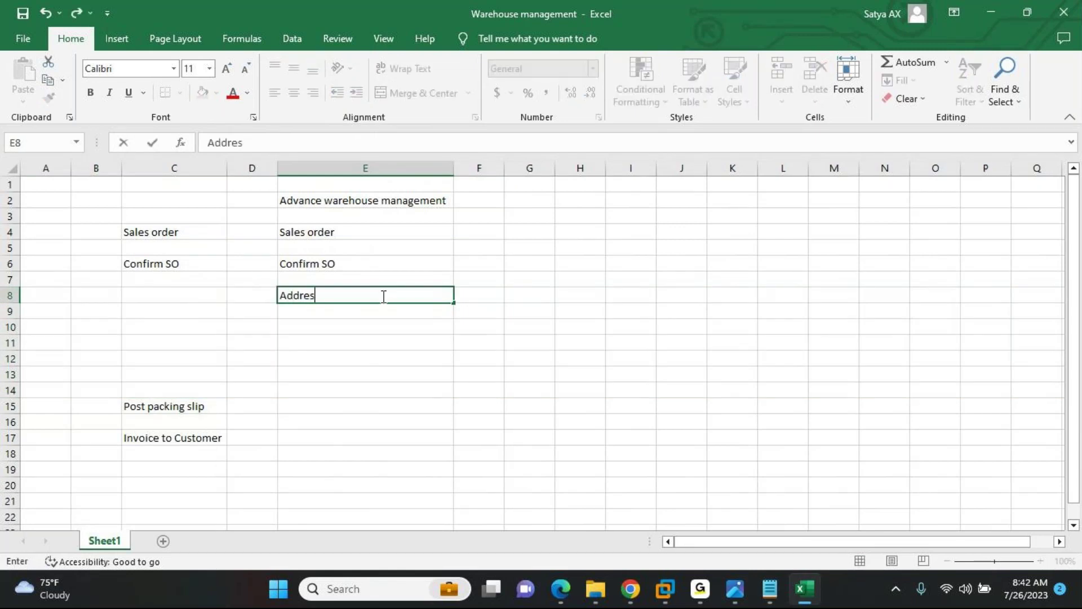
{"action": "type", "text": "s must be enter"}
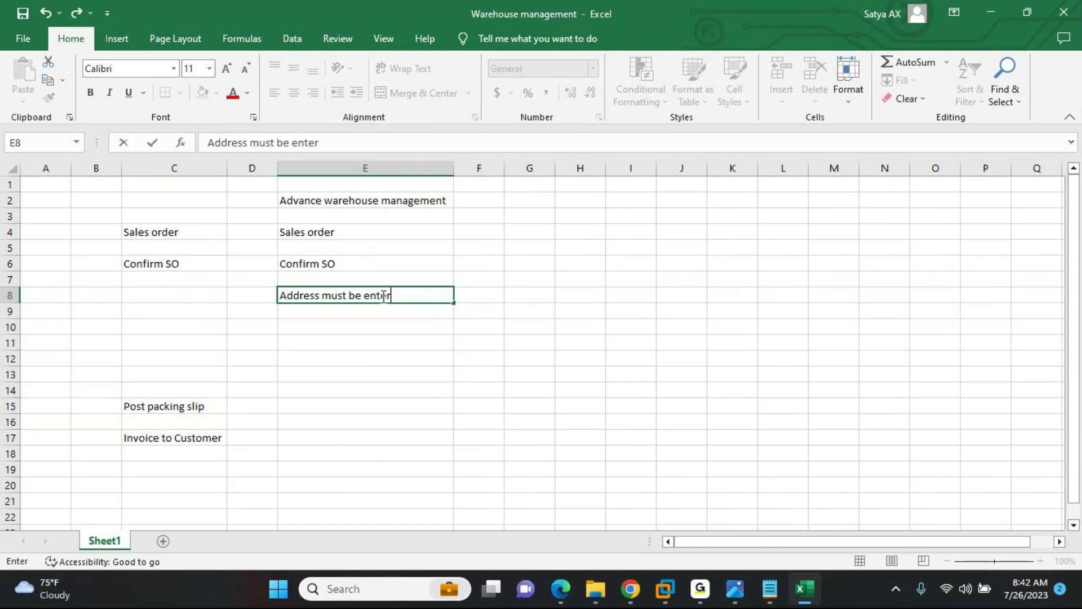
{"action": "type", "text": "ed in Custo"}
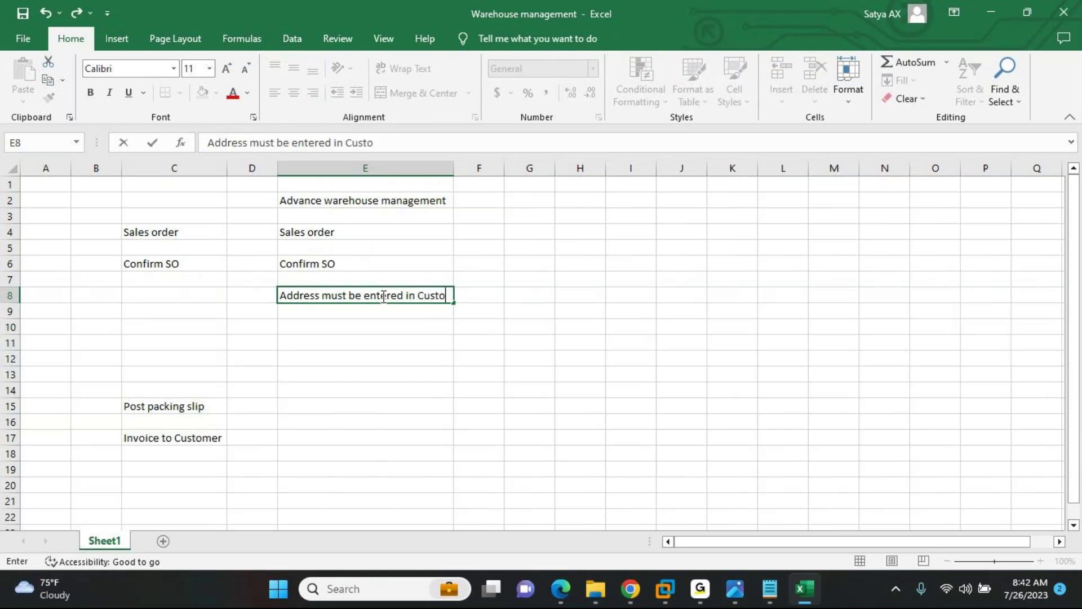
{"action": "type", "text": "mer account"}
{"action": "key", "text": "Return"}
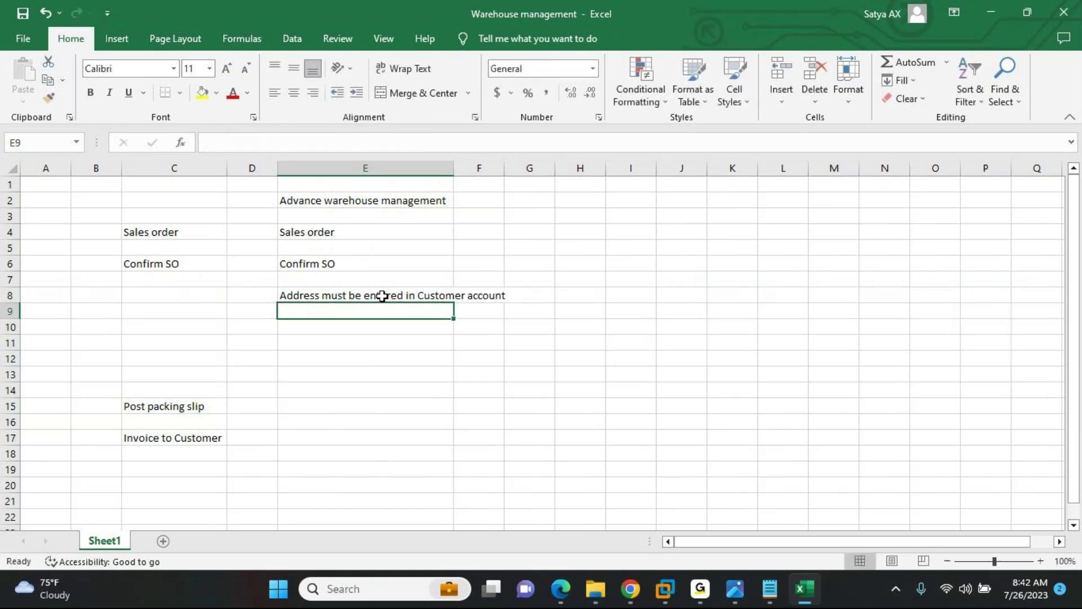
{"action": "double_click", "coordinate": [454, 168]}
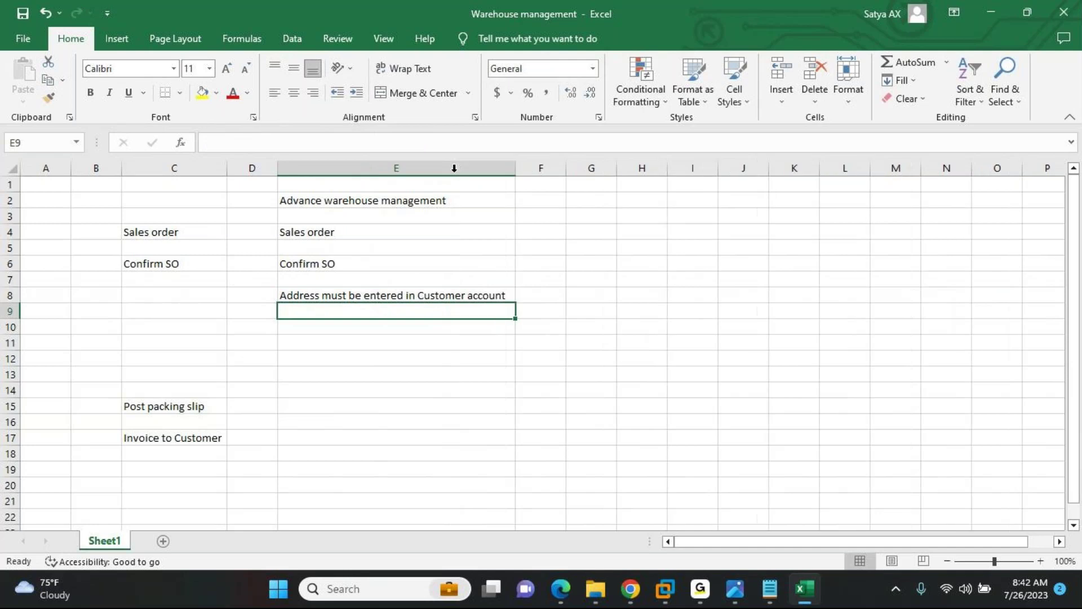
Enter "Reservation (Mandatory)" in E10 and "Release to warehouse" in E12
{"action": "left_click", "coordinate": [332, 327]}
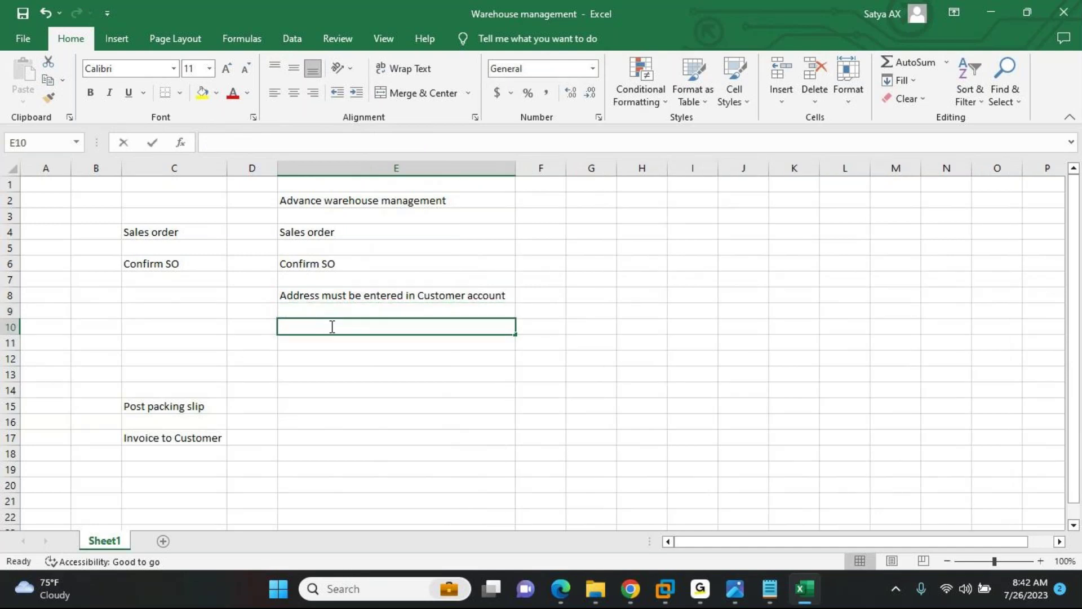
{"action": "type", "text": "Reservatio"}
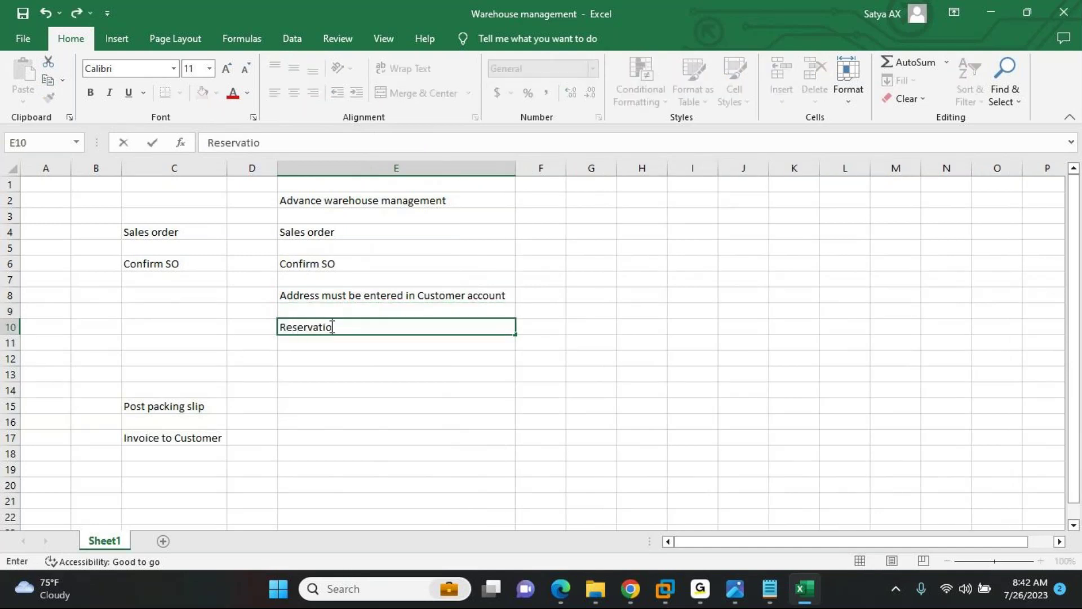
{"action": "type", "text": "n (Mandatory"}
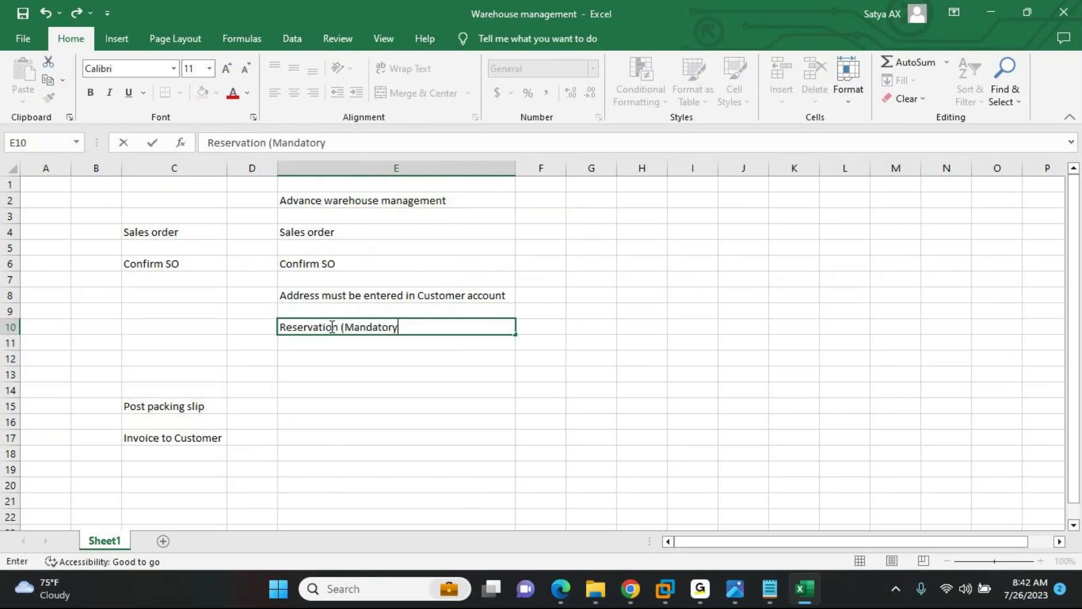
{"action": "type", "text": ")"}
{"action": "left_click", "coordinate": [323, 360]}
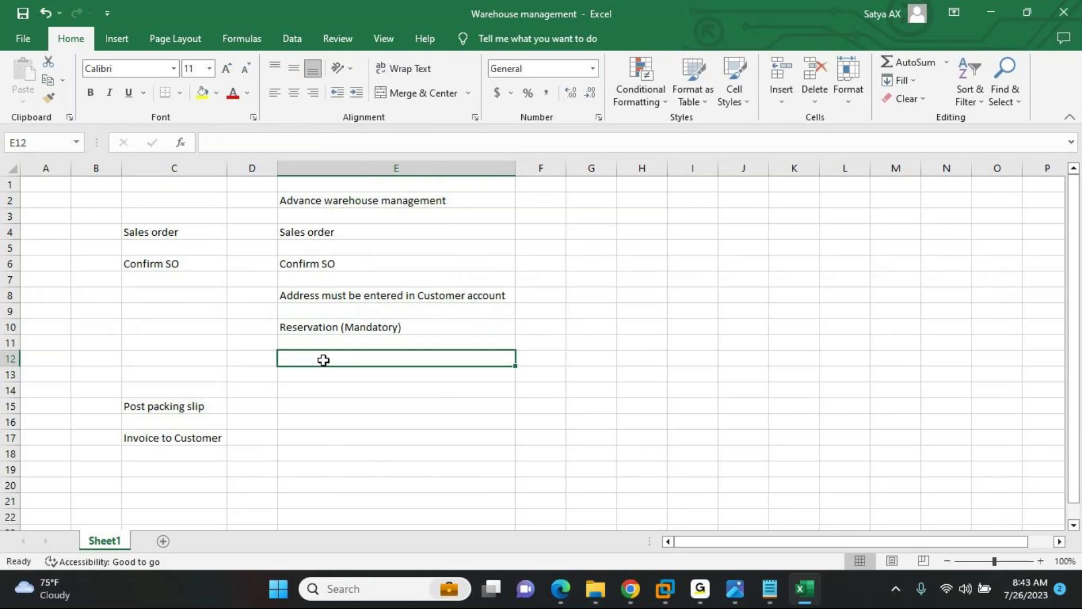
{"action": "type", "text": "Release"}
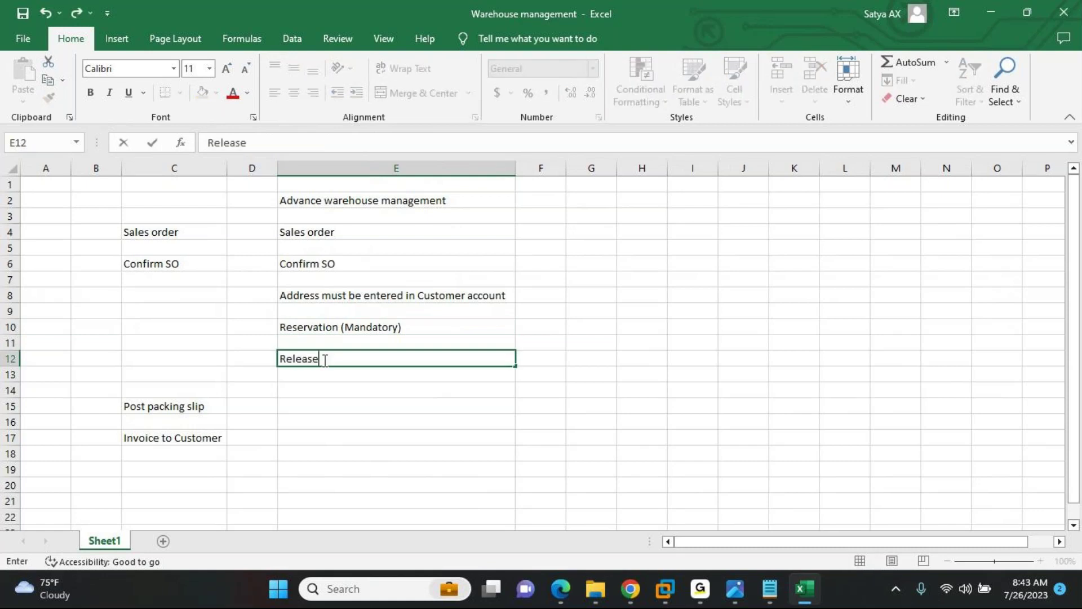
{"action": "type", "text": " to warehouse"}
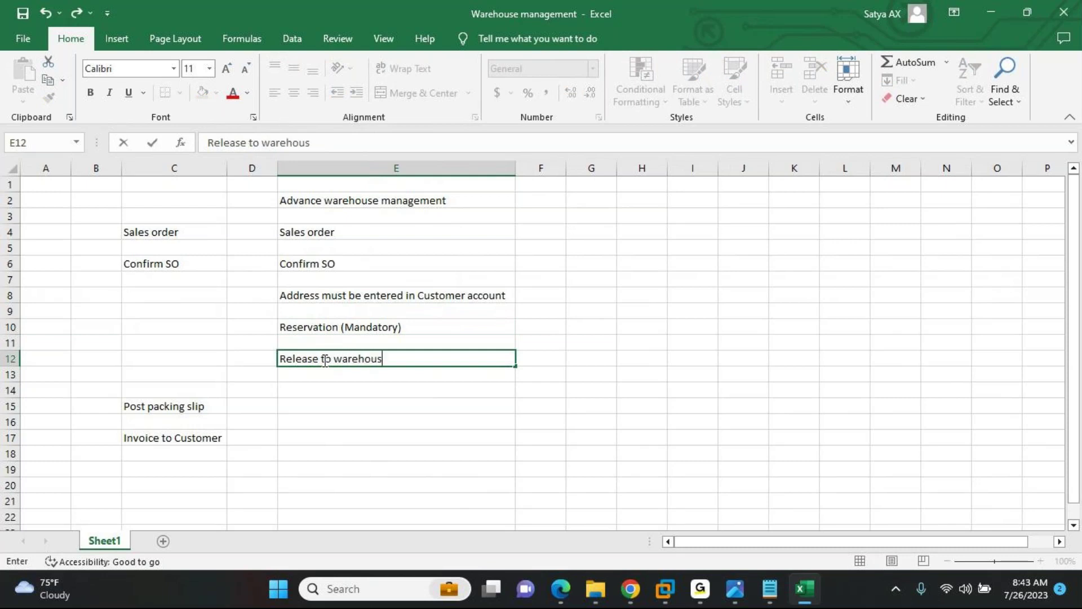
{"action": "key", "text": "Return"}
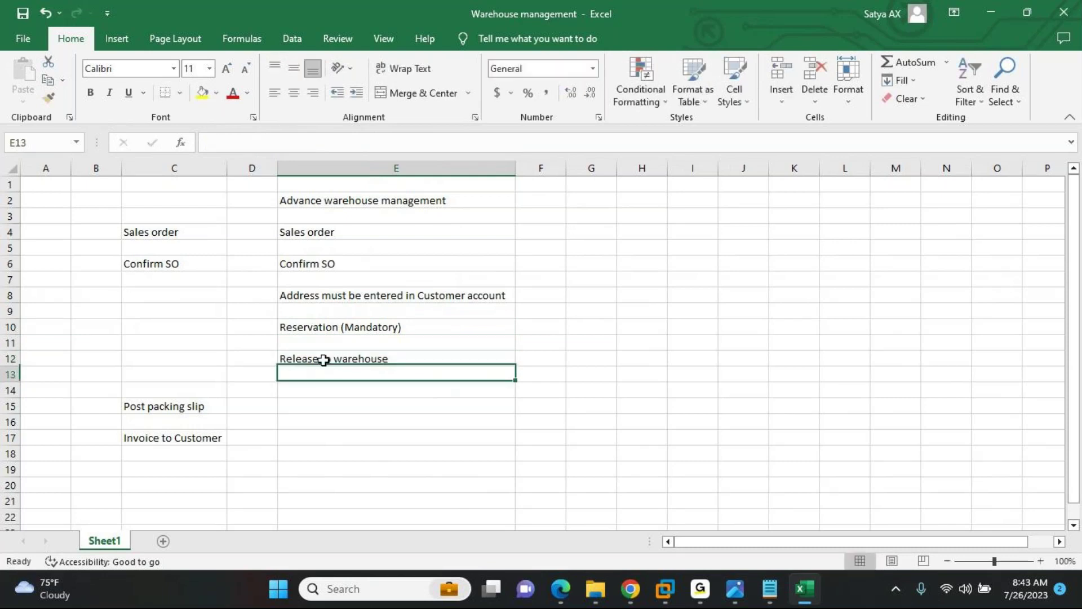
Insert three blank rows at row 14, above the "Post packing slip" entry
{"action": "left_click", "coordinate": [10, 390]}
{"action": "left_click_drag", "start_coordinate": [11, 390], "coordinate": [10, 421]}
{"action": "right_click", "coordinate": [35, 396]}
{"action": "left_click", "coordinate": [87, 265]}
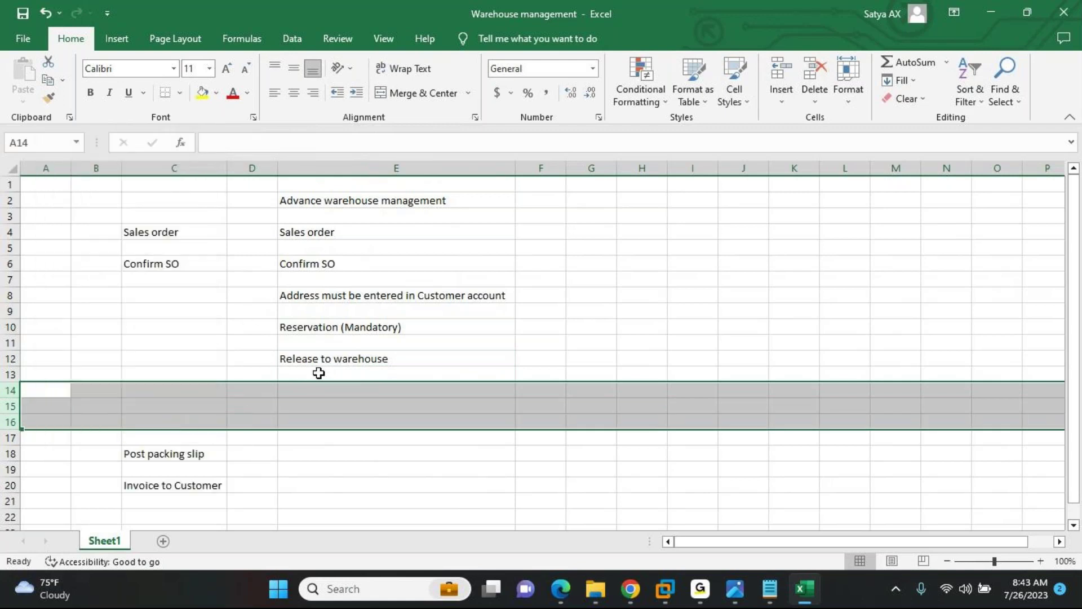
Enter "Work will be created" in E14 and "Work should be completed (closed)" in E16
{"action": "left_click", "coordinate": [303, 390]}
{"action": "type", "text": "Work will be created"}
{"action": "key", "text": "Return"}
{"action": "key", "text": "Return"}
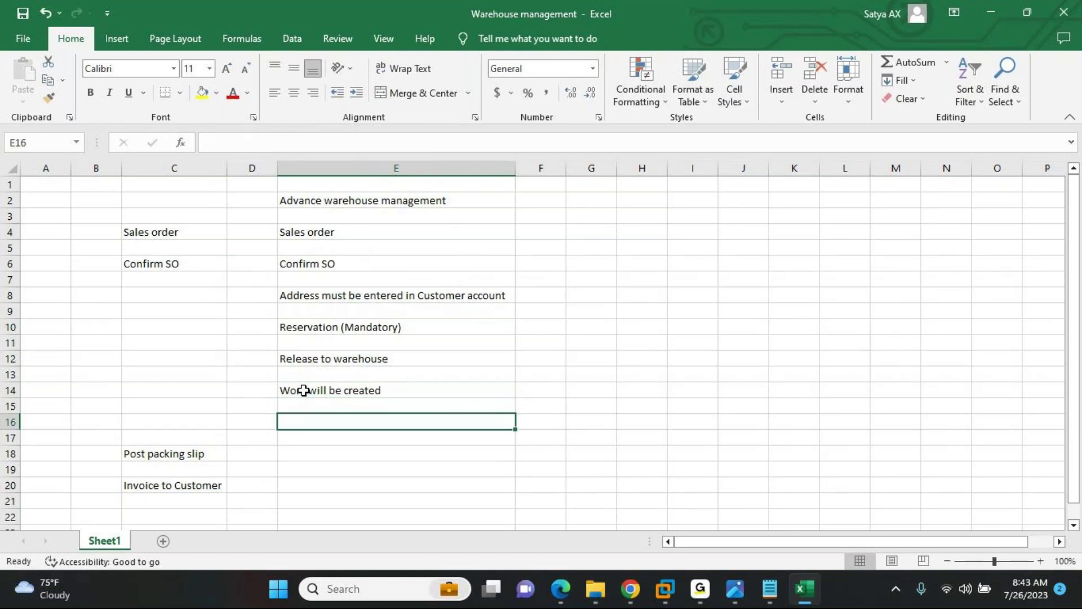
{"action": "type", "text": "Work should"}
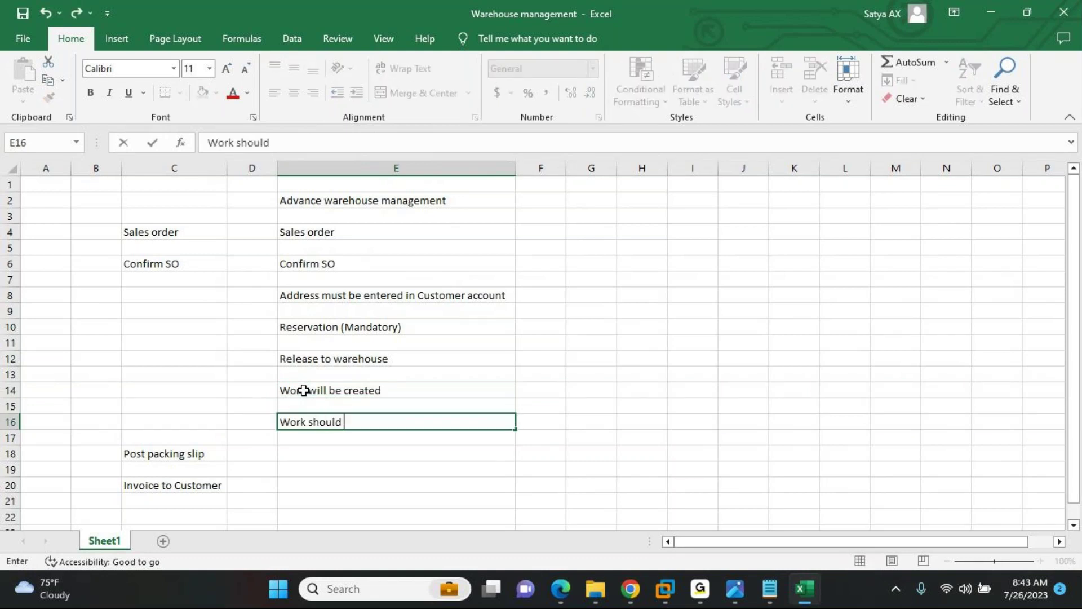
{"action": "type", "text": " be compl"}
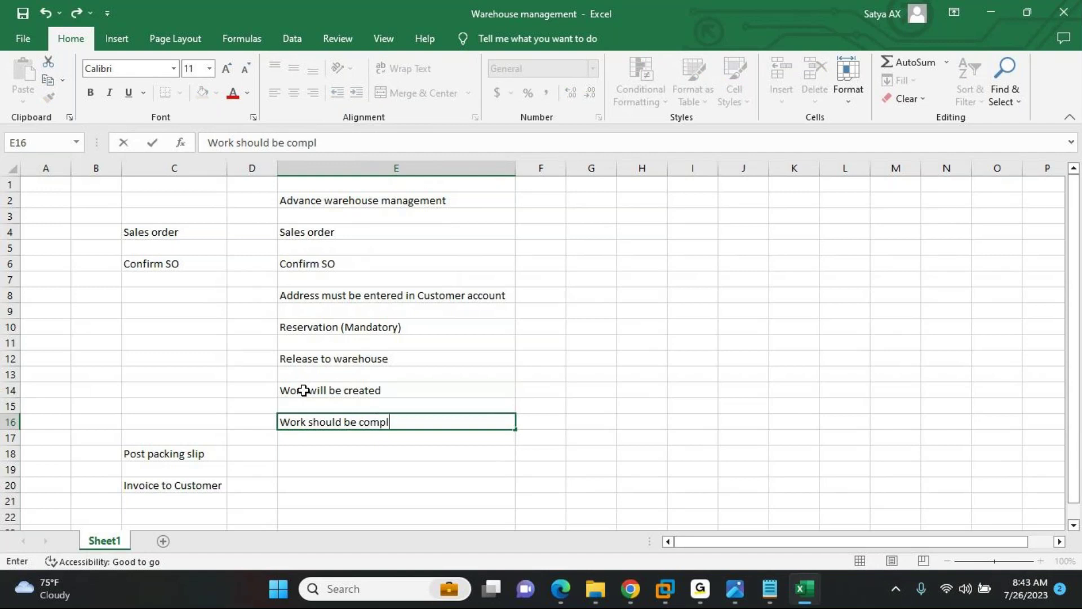
{"action": "type", "text": "eted (closed)"}
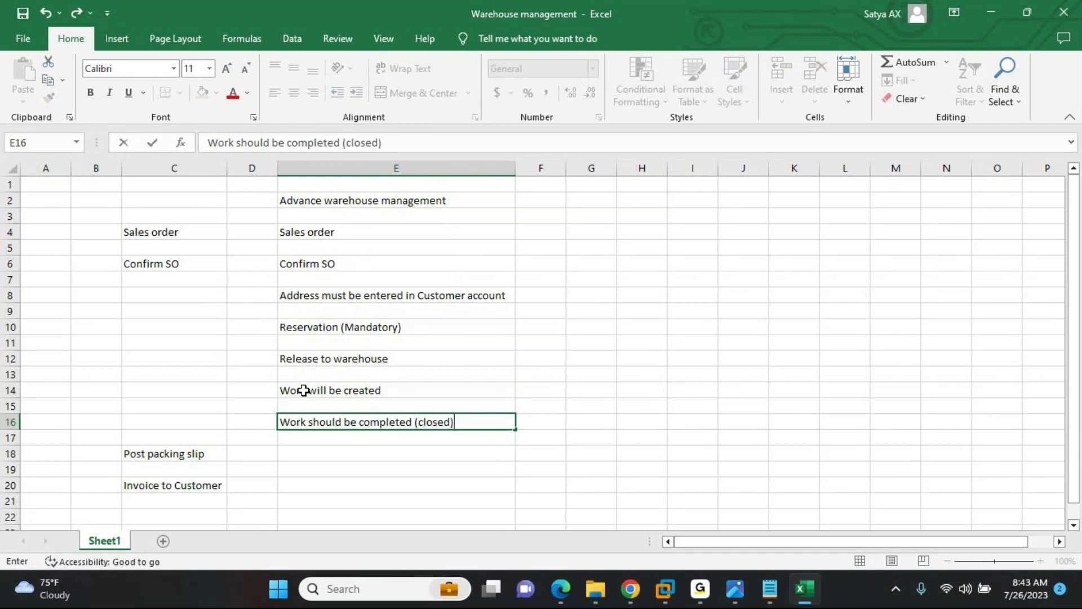
{"action": "key", "text": "Return"}
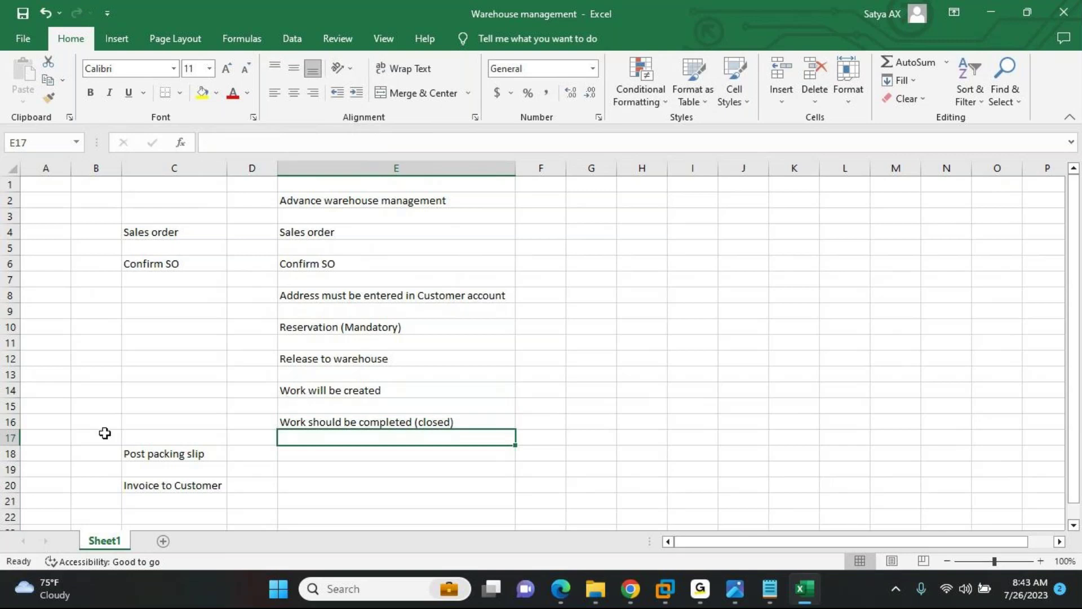
Insert one blank row at row 18, above the "Post packing slip" entry
{"action": "left_click", "coordinate": [4, 452]}
{"action": "right_click", "coordinate": [4, 452]}
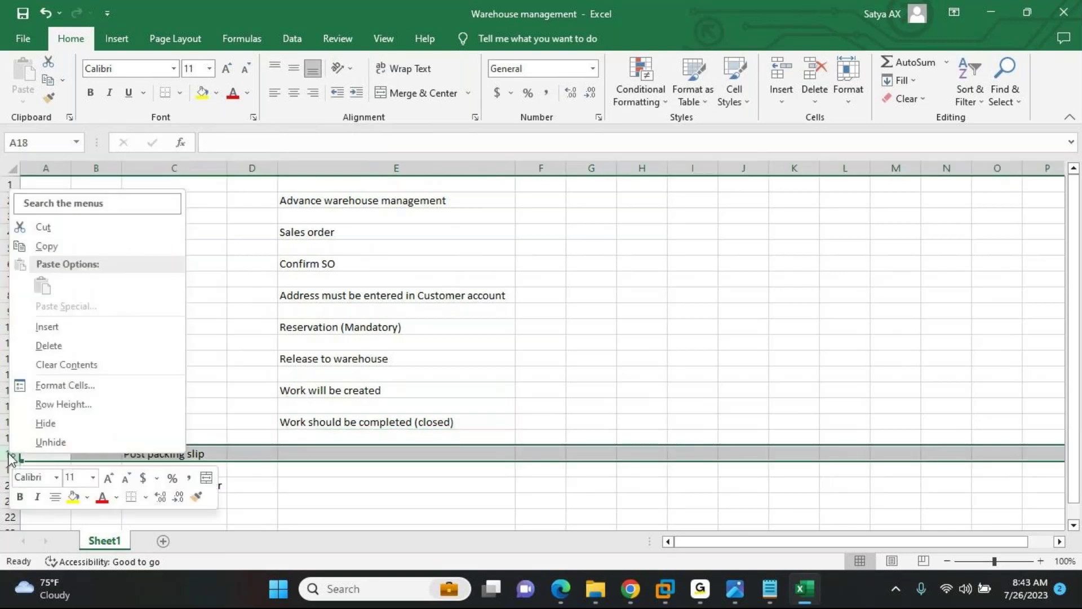
{"action": "left_click", "coordinate": [51, 322]}
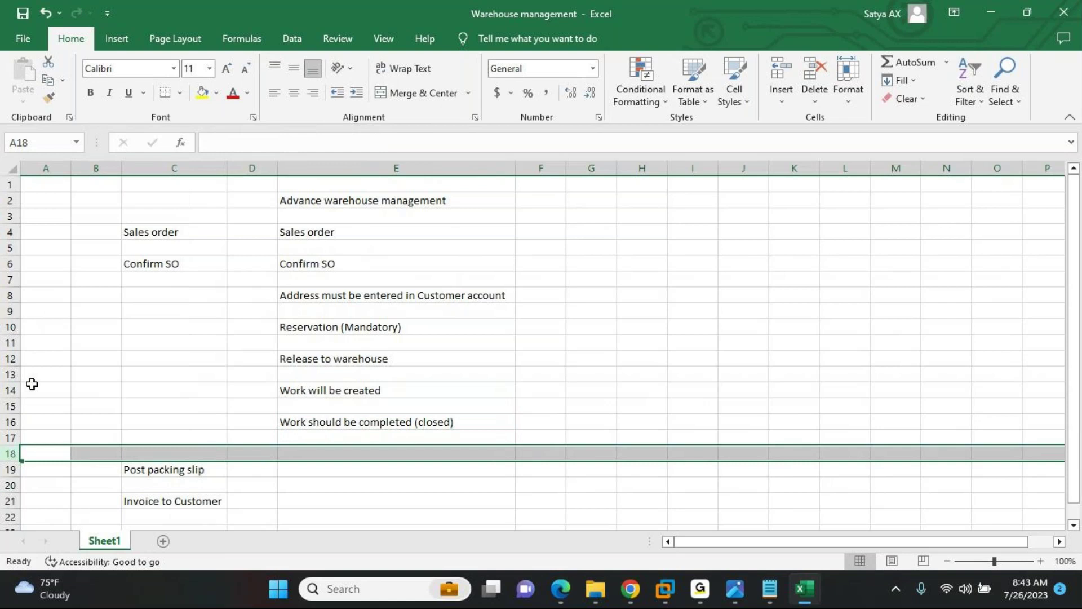
{"action": "left_click_drag", "start_coordinate": [11, 453], "coordinate": [11, 405]}
{"action": "right_click", "coordinate": [52, 416]}
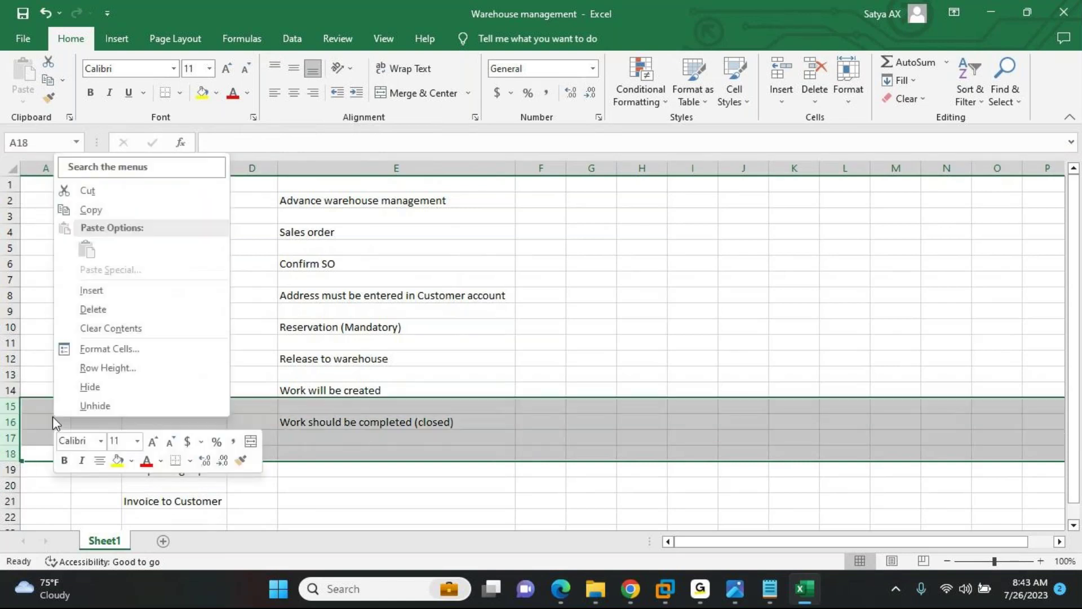
{"action": "left_click", "coordinate": [103, 291]}
{"action": "key", "text": "ctrl+z"}
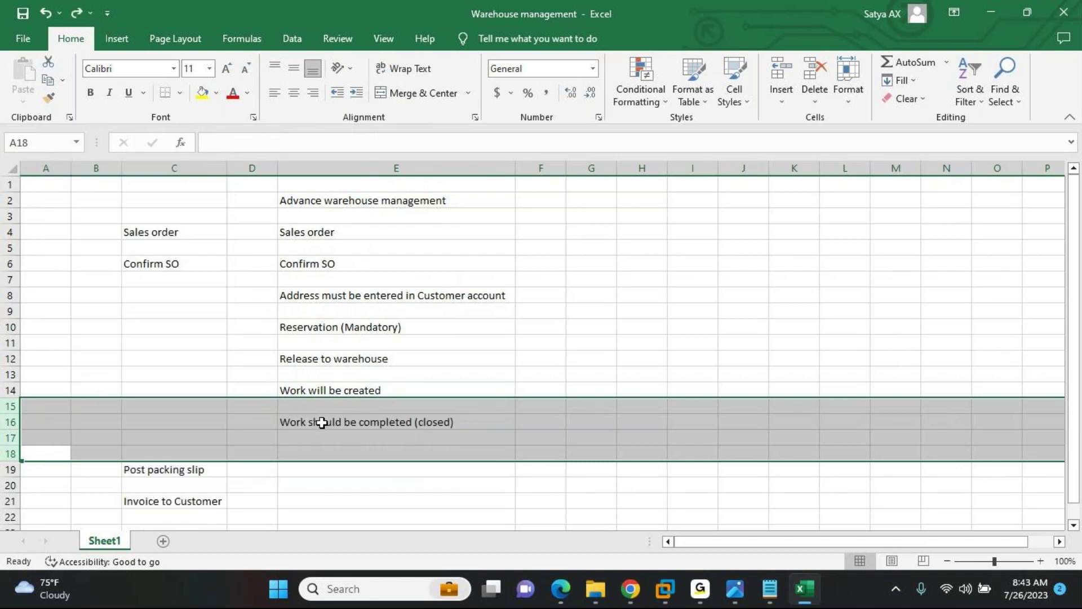
Insert five blank rows at row 17, below the "Work should be completed (closed)" entry
{"action": "left_click_drag", "start_coordinate": [7, 436], "coordinate": [10, 504]}
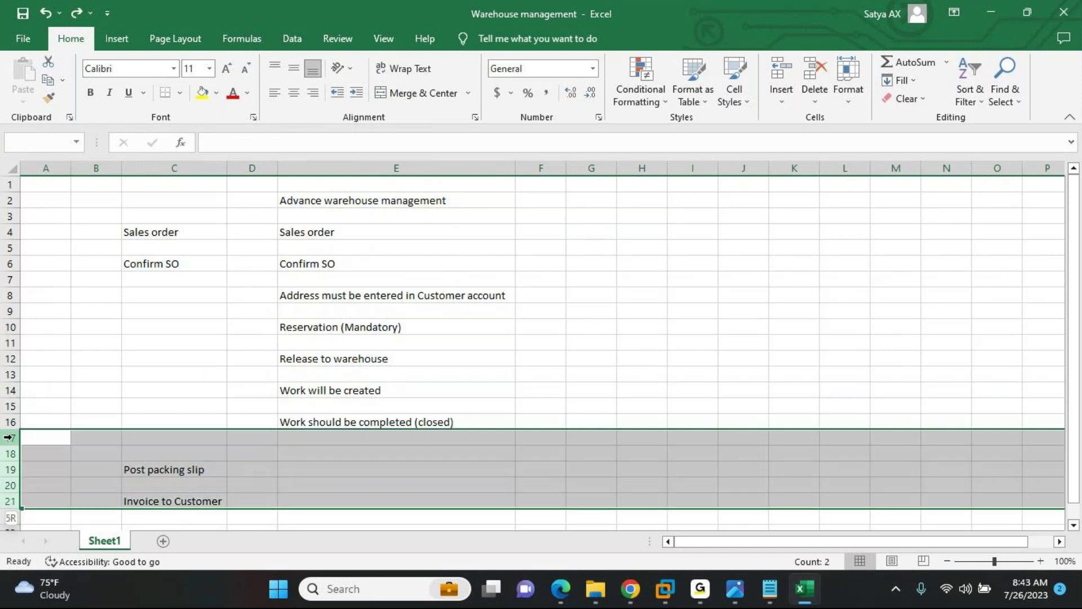
{"action": "right_click", "coordinate": [60, 436]}
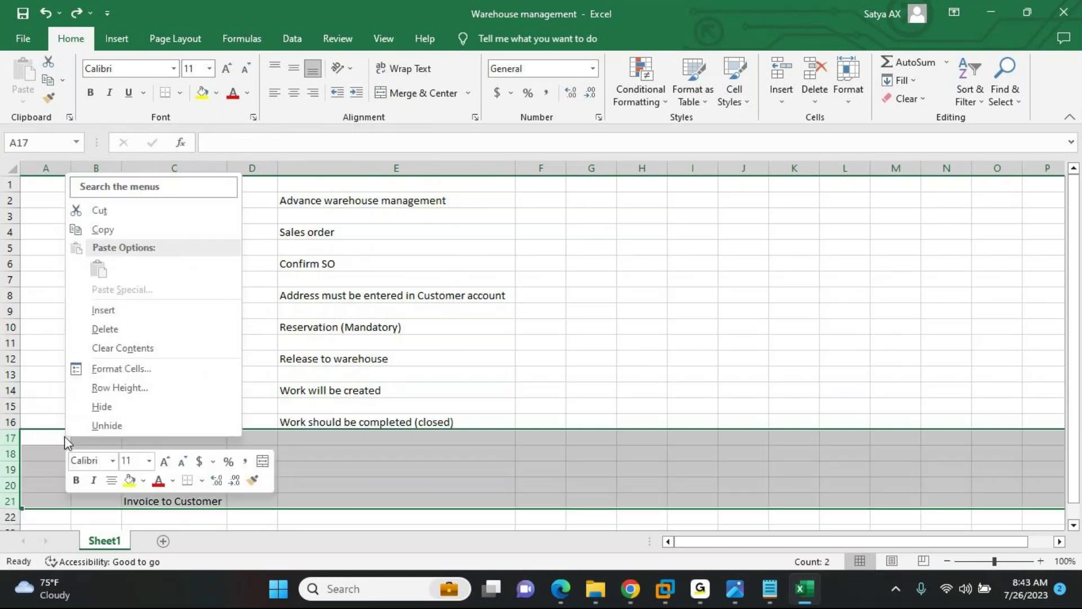
{"action": "left_click", "coordinate": [118, 316]}
Enter "Confirm Shippment" in E18 of the advanced warehouse management process
{"action": "left_click", "coordinate": [305, 455]}
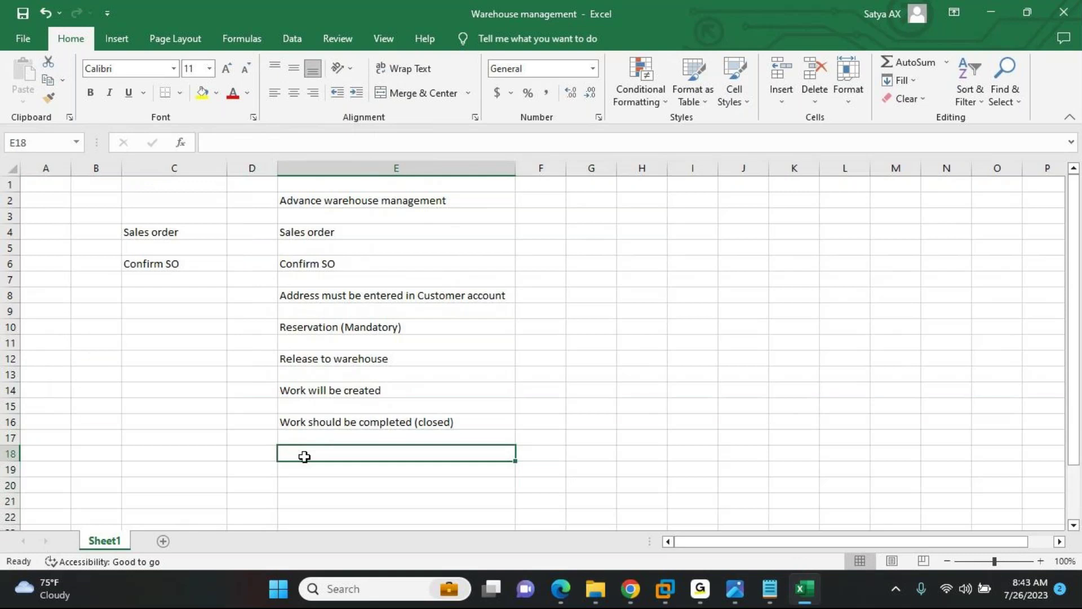
{"action": "type", "text": "Confirm Shippment"}
{"action": "key", "text": "Return"}
{"action": "key", "text": "Down"}
{"action": "key", "text": "Down"}
{"action": "key", "text": "Down"}
{"action": "key", "text": "Down"}
{"action": "key", "text": "Down"}
{"action": "key", "text": "Down"}
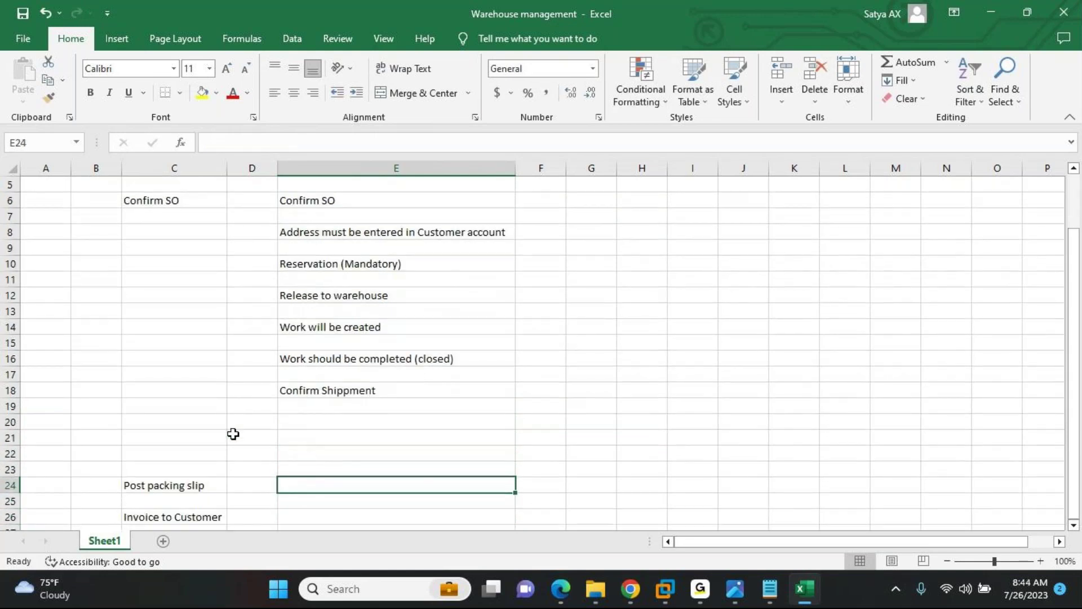
Enter "Shippment --> Packing slip" in E20, below the shipment confirmation
{"action": "left_click", "coordinate": [308, 424]}
{"action": "type", "text": "S"}
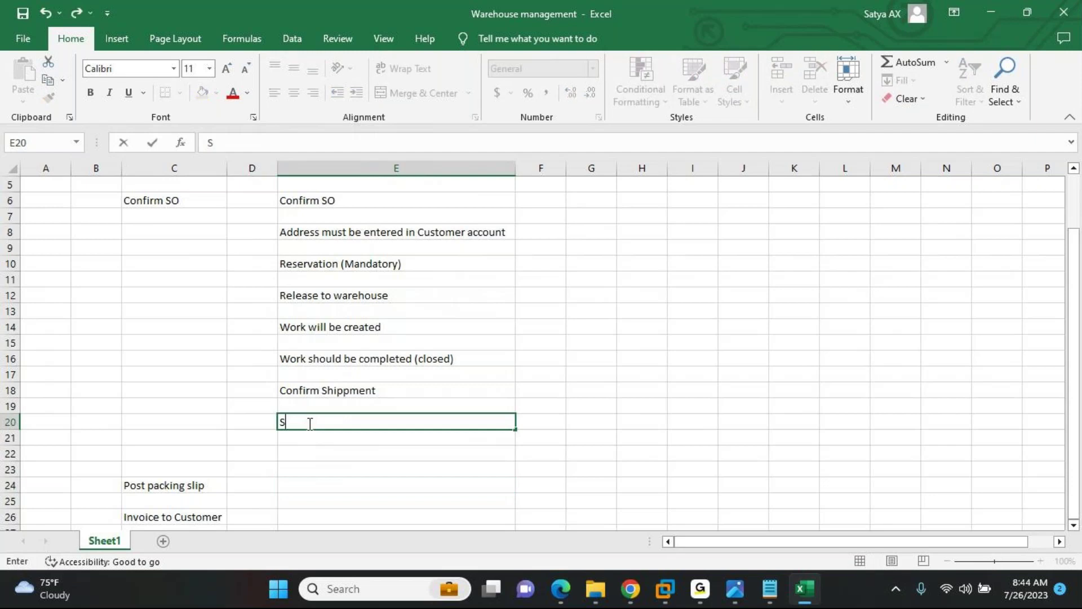
{"action": "type", "text": "hippment --> P"}
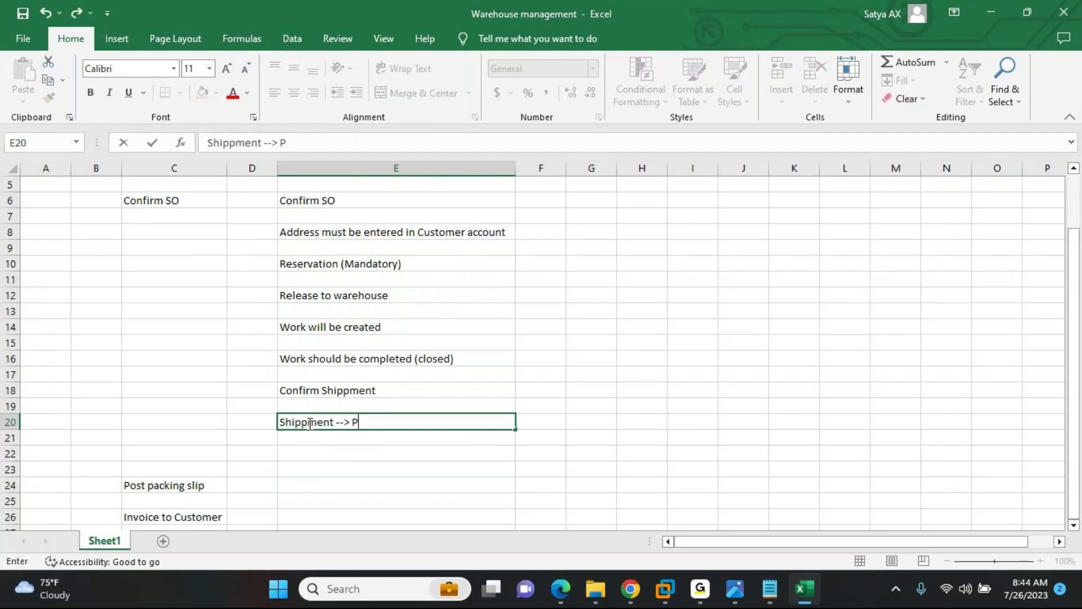
{"action": "type", "text": "acking slip"}
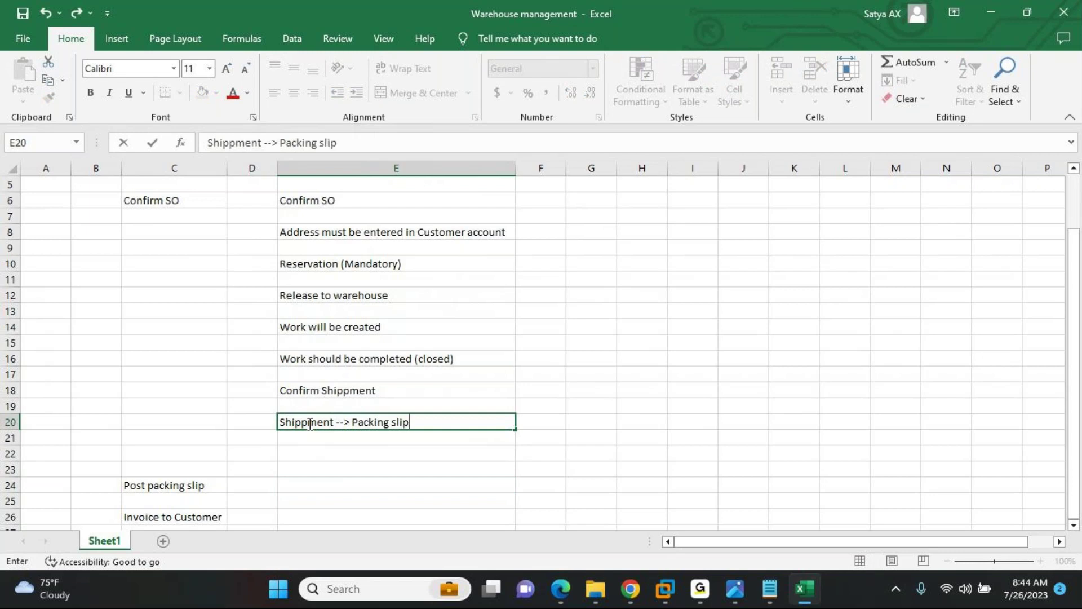
{"action": "key", "text": "Return"}
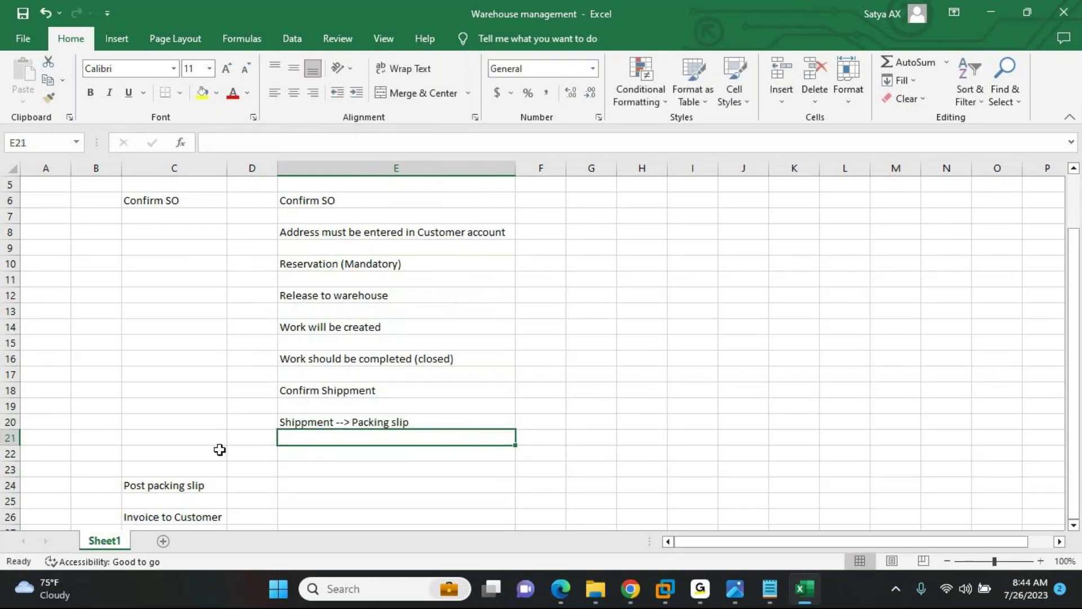
Move the "Post packing slip" and "Invoice to Customer" entries from C24:C26 up to C20:C22
{"action": "left_click", "coordinate": [175, 484]}
{"action": "key", "text": "shift+Down"}
{"action": "key", "text": "shift+Down"}
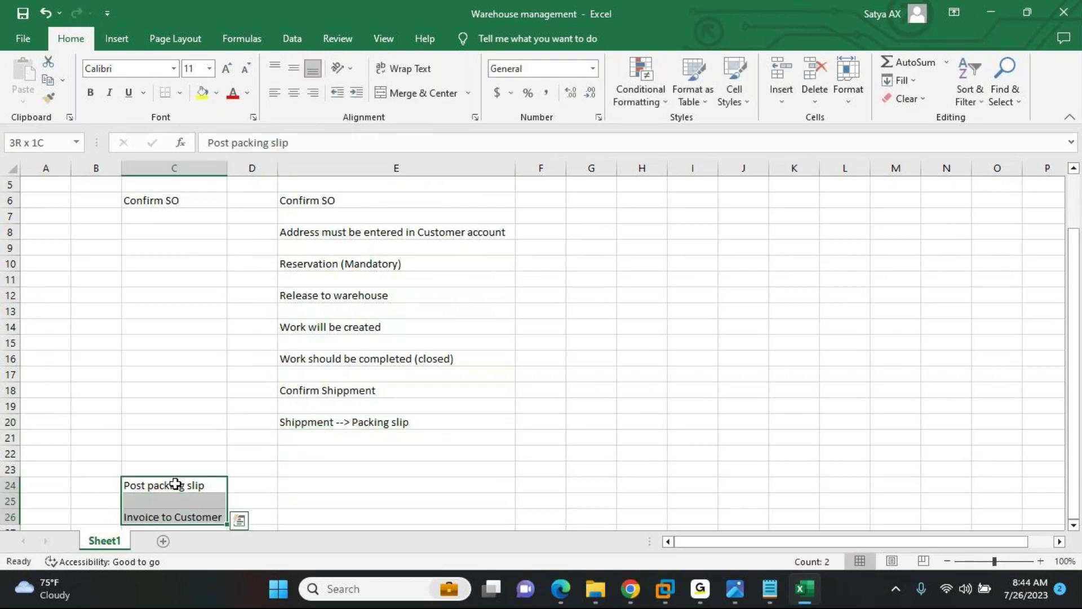
{"action": "key", "text": "ctrl+x"}
{"action": "key", "text": "Up"}
{"action": "key", "text": "Up"}
{"action": "key", "text": "Up"}
{"action": "key", "text": "Up"}
{"action": "key", "text": "ctrl+v"}
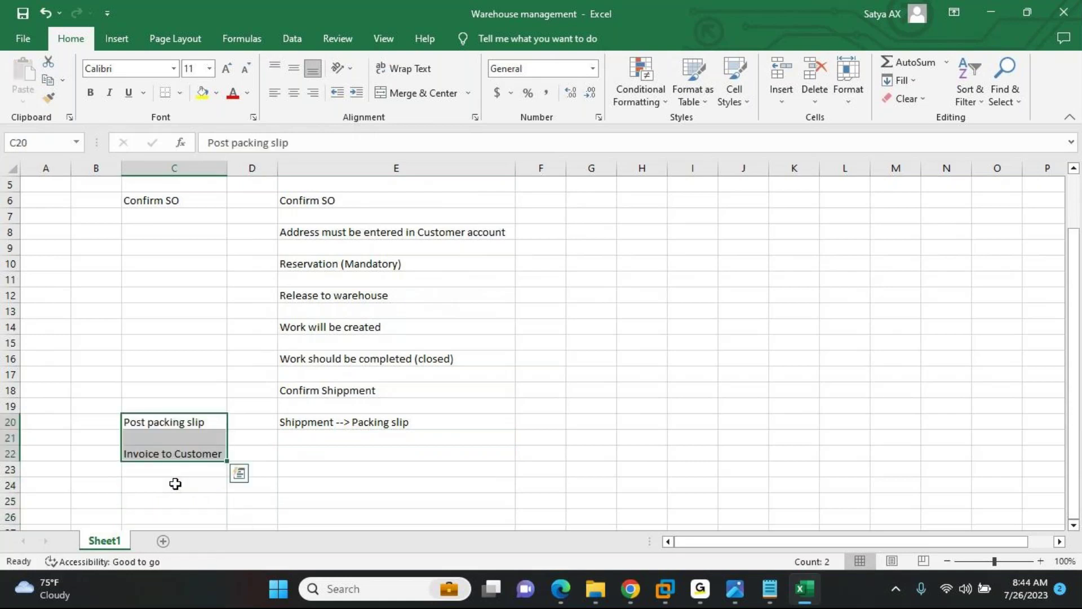
Change C20 to "SO --> Post packing slip" and widen column C to fit the longer text
{"action": "left_click", "coordinate": [208, 416]}
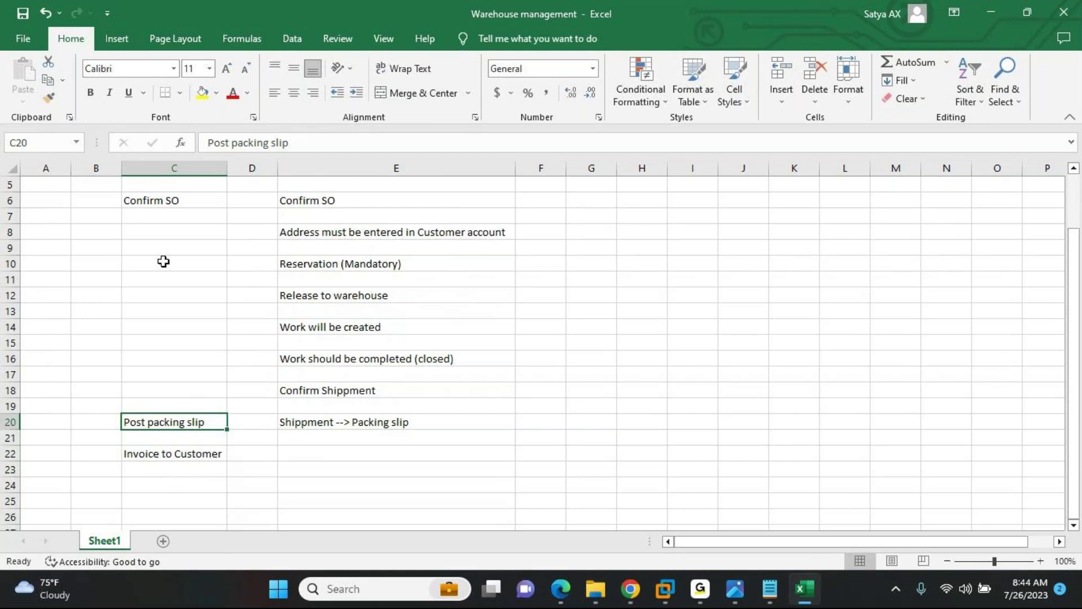
{"action": "left_click", "coordinate": [208, 142]}
{"action": "type", "text": "SO ="}
{"action": "key", "text": "BackSpace"}
{"action": "type", "text": "-->"}
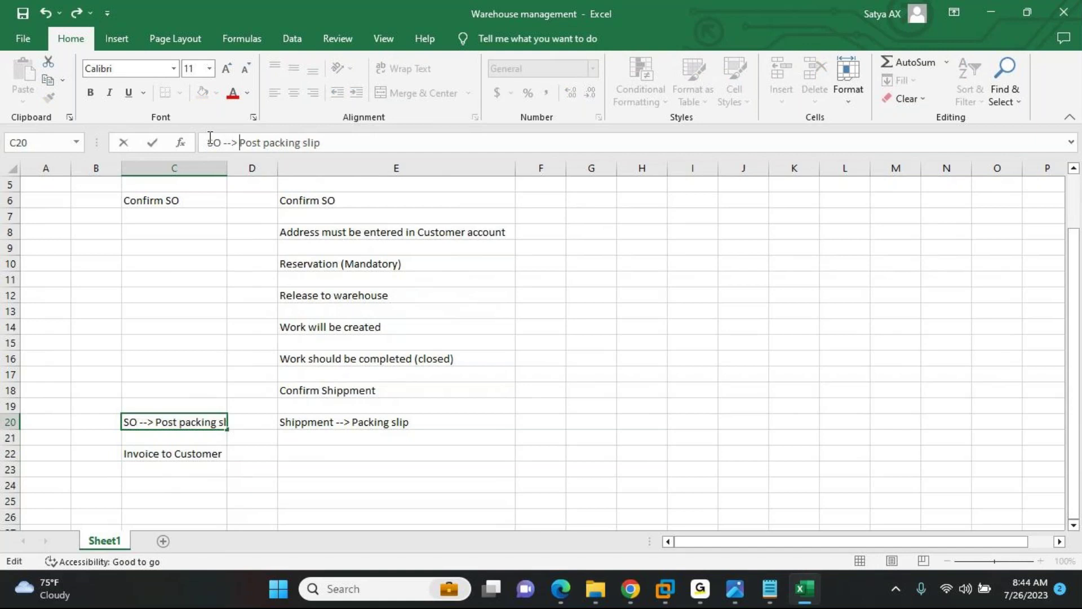
{"action": "key", "text": "ctrl+Return"}
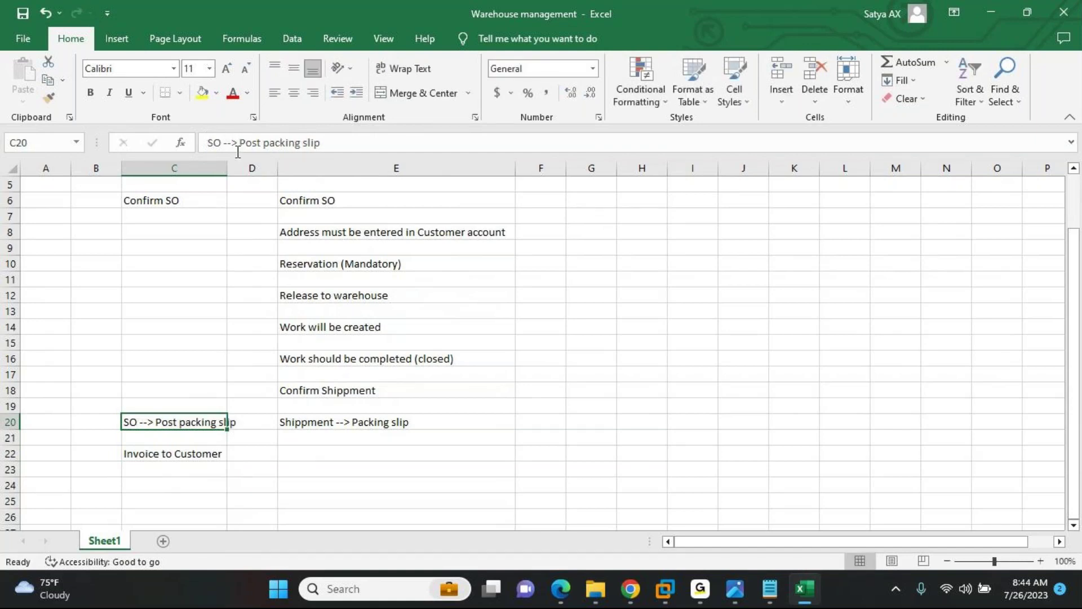
{"action": "left_click_drag", "start_coordinate": [226, 165], "coordinate": [241, 165]}
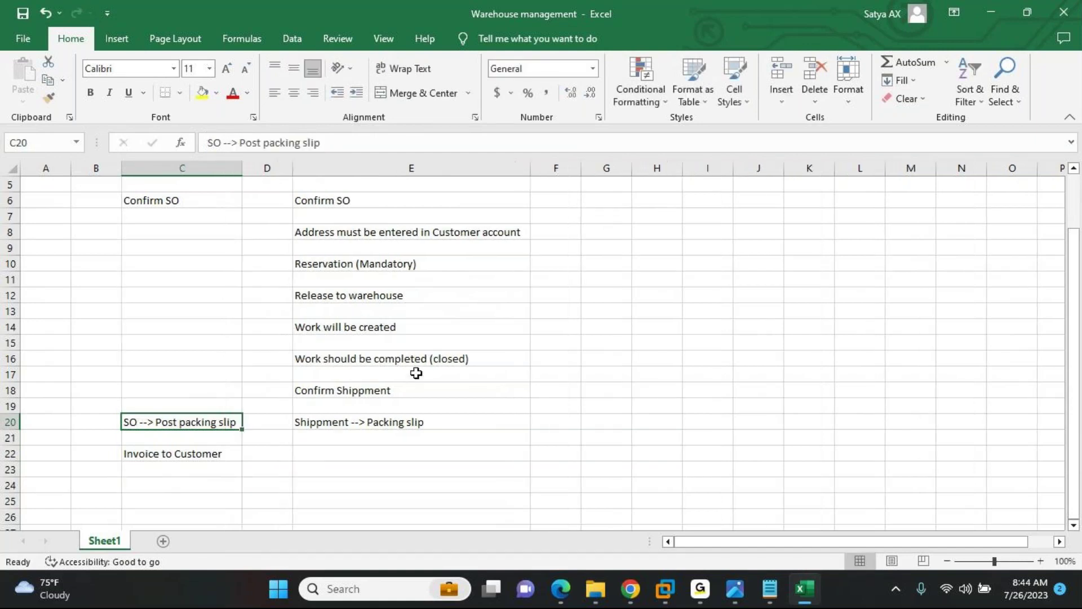
Switch to the invoiced sales order in Dynamics 365 Finance and Operations to view it, and return to the Excel outline
{"action": "left_click", "coordinate": [389, 424]}
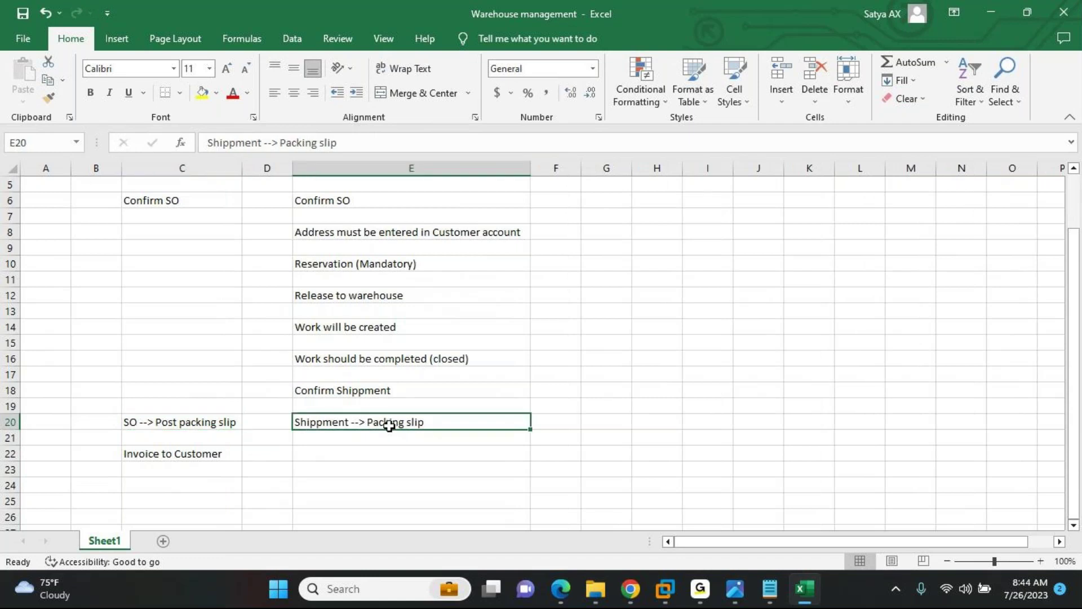
{"action": "key", "text": "alt+Tab"}
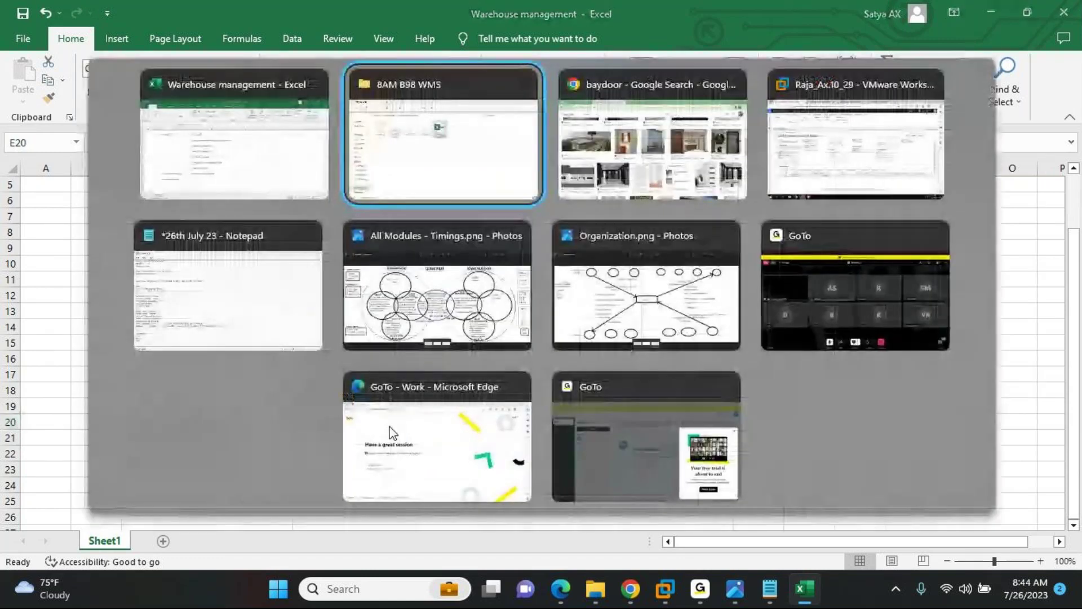
{"action": "key", "text": "alt+Tab"}
{"action": "key", "text": "alt+Tab"}
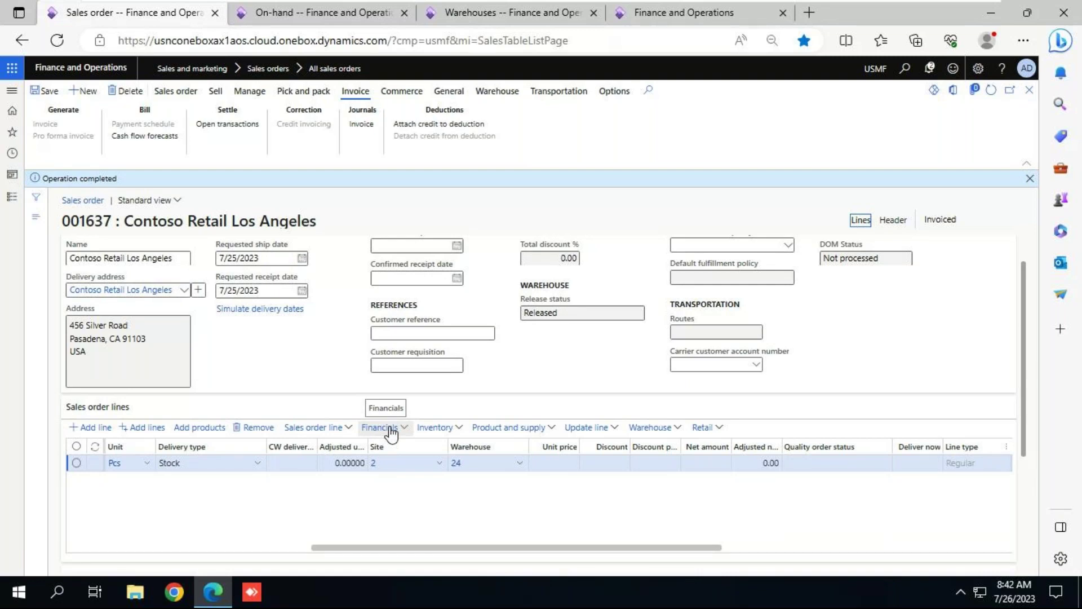
{"action": "key", "text": "alt+Tab"}
{"action": "key", "text": "alt+Tab"}
{"action": "key", "text": "alt+Tab"}
{"action": "key", "text": "alt+Tab"}
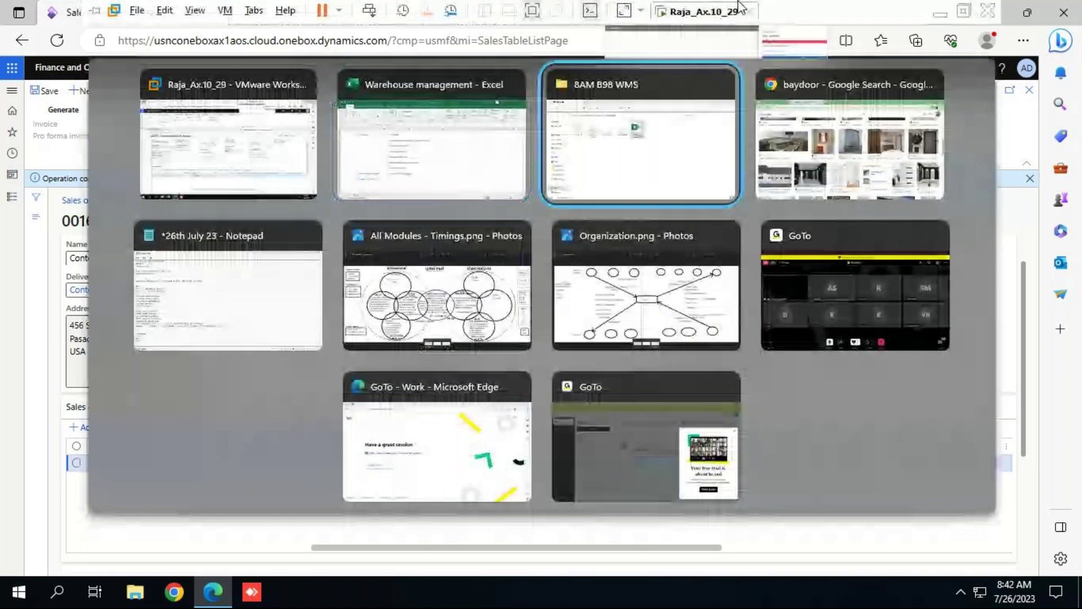
{"action": "key", "text": "alt+Tab"}
{"action": "key", "text": "alt+Tab"}
{"action": "key", "text": "alt+Tab"}
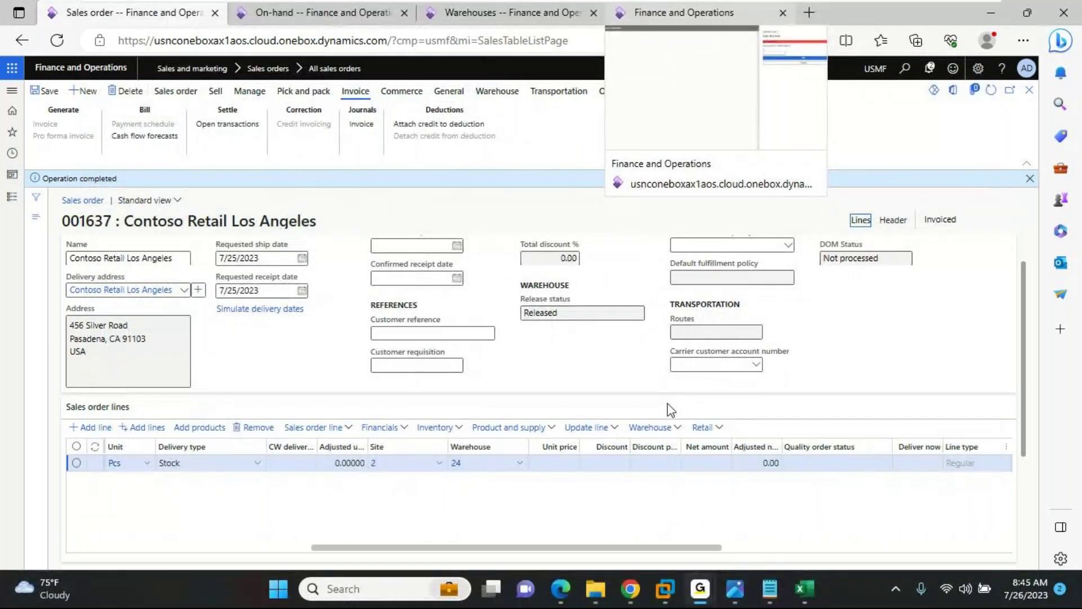
{"action": "key", "text": "alt+Tab"}
{"action": "key", "text": "alt+Tab"}
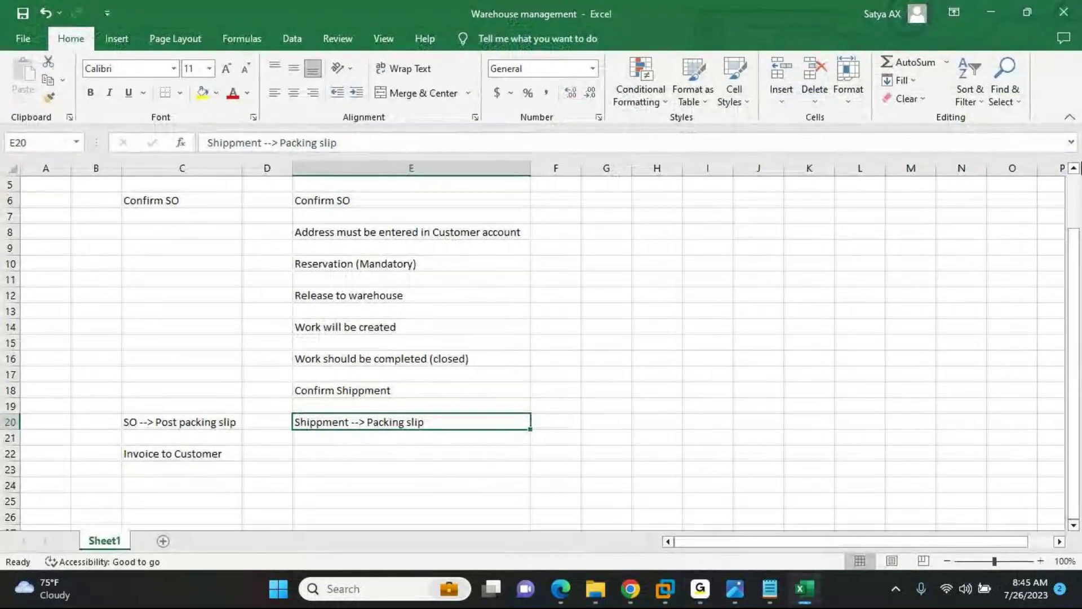
Widen column D between the two process columns to make room for another process
{"action": "left_click", "coordinate": [1074, 169]}
{"action": "left_click", "coordinate": [1074, 168]}
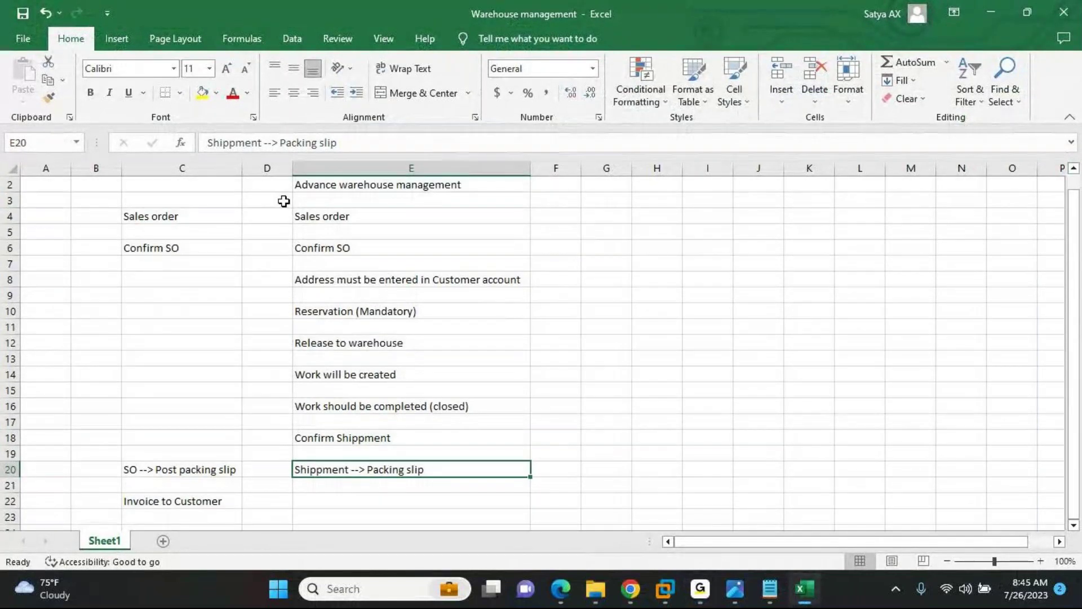
{"action": "left_click", "coordinate": [148, 216]}
{"action": "left_click", "coordinate": [158, 248]}
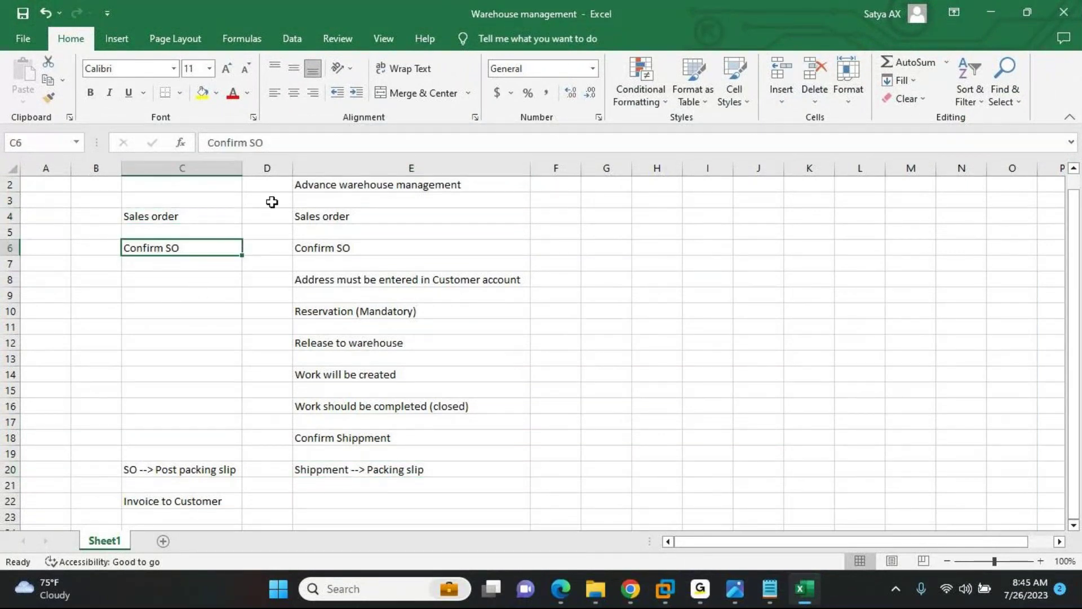
{"action": "left_click_drag", "start_coordinate": [290, 167], "coordinate": [432, 167]}
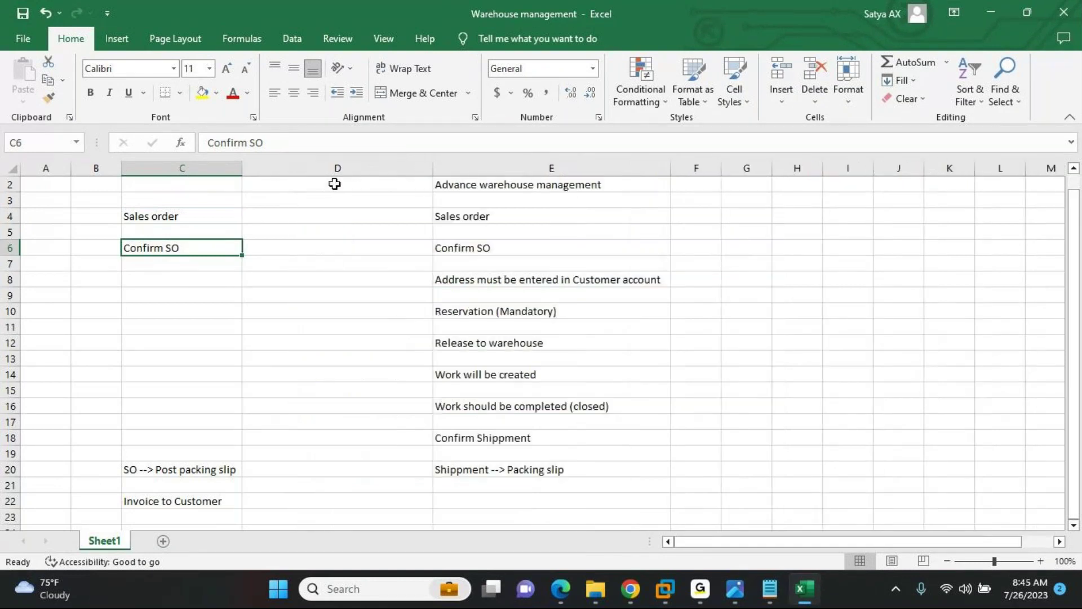
Enter the heading "Advanced inventory management" in D2
{"action": "left_click", "coordinate": [335, 183]}
{"action": "type", "text": "Advanced inventory managmen"}
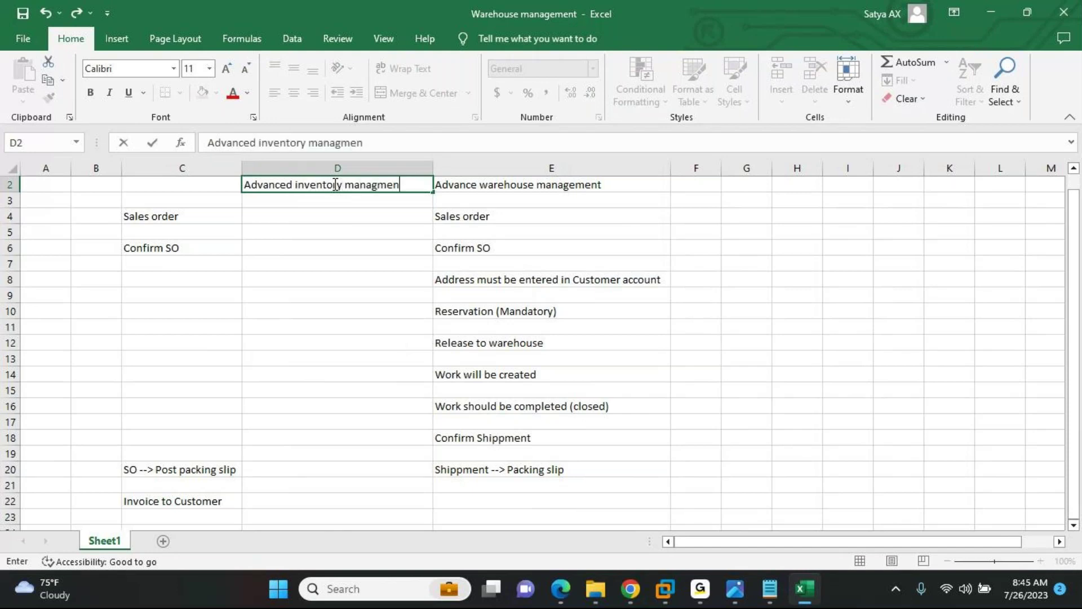
{"action": "type", "text": "et"}
{"action": "key", "text": "Return"}
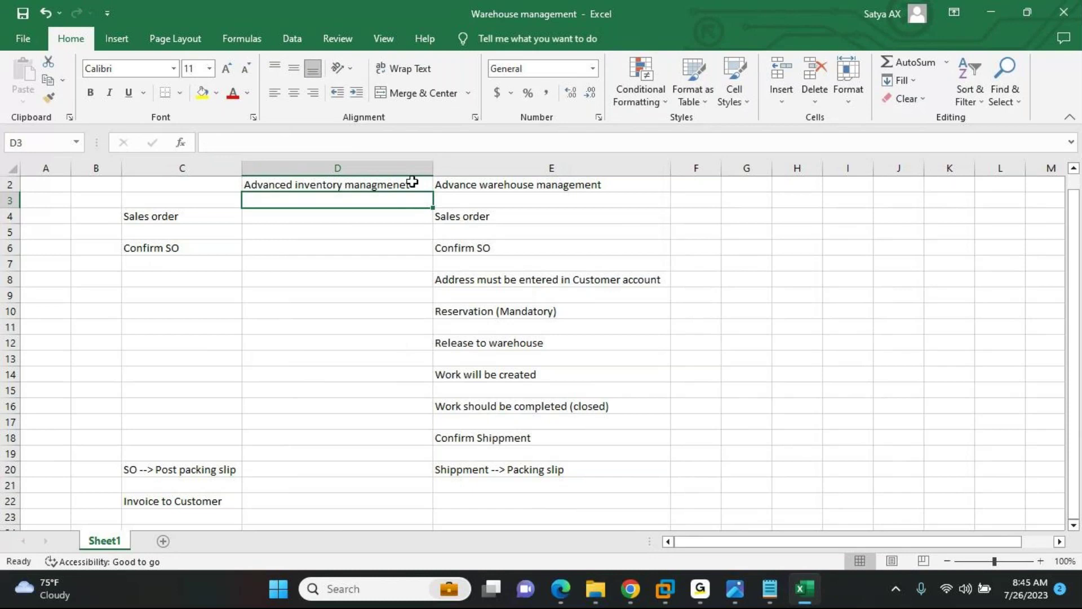
{"action": "key", "text": "Up"}
{"action": "key", "text": "F2"}
{"action": "key", "text": "BackSpace"}
{"action": "key", "text": "BackSpace"}
{"action": "key", "text": "BackSpace"}
{"action": "key", "text": "BackSpace"}
{"action": "key", "text": "BackSpace"}
{"action": "type", "text": "ement"}
{"action": "key", "text": "Return"}
Copy the sales process steps in C4:C22 into column D, starting at D4
{"action": "left_click", "coordinate": [181, 213]}
{"action": "key", "text": "shift+Down"}
{"action": "key", "text": "shift+Down"}
{"action": "key", "text": "shift+Down"}
{"action": "key", "text": "shift+Down"}
{"action": "key", "text": "shift+Down"}
{"action": "key", "text": "shift+Down"}
{"action": "key", "text": "shift+Down"}
{"action": "key", "text": "shift+Down"}
{"action": "key", "text": "shift+Down"}
{"action": "key", "text": "shift+Down"}
{"action": "key", "text": "shift+Down"}
{"action": "key", "text": "shift+Down"}
{"action": "key", "text": "shift+Down"}
{"action": "key", "text": "shift+Down"}
{"action": "key", "text": "shift+Down"}
{"action": "key", "text": "shift+Down"}
{"action": "key", "text": "shift+Down"}
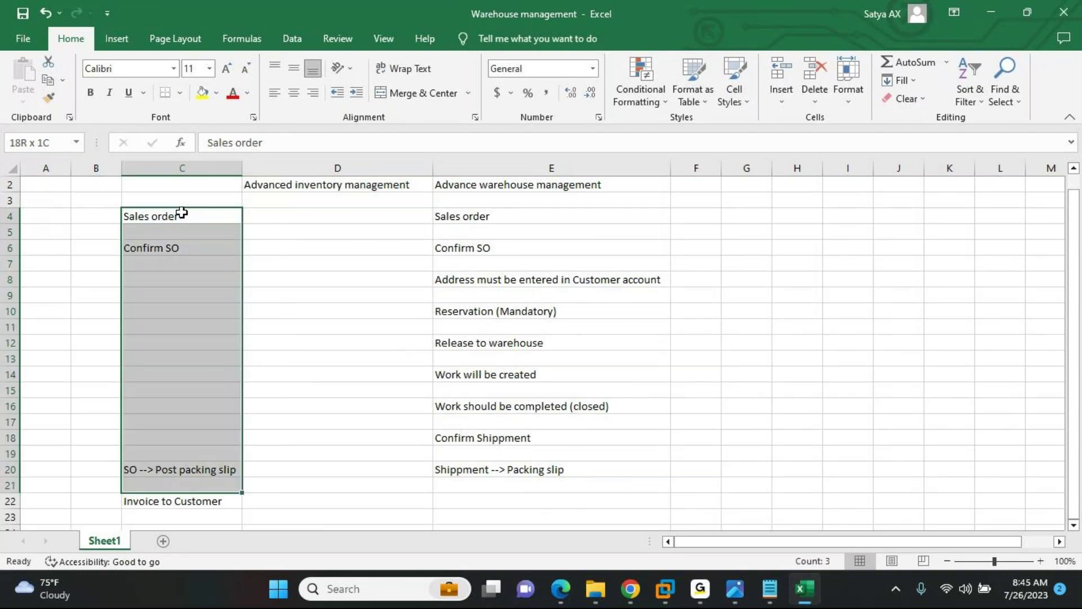
{"action": "key", "text": "shift+Down"}
{"action": "key", "text": "ctrl+c"}
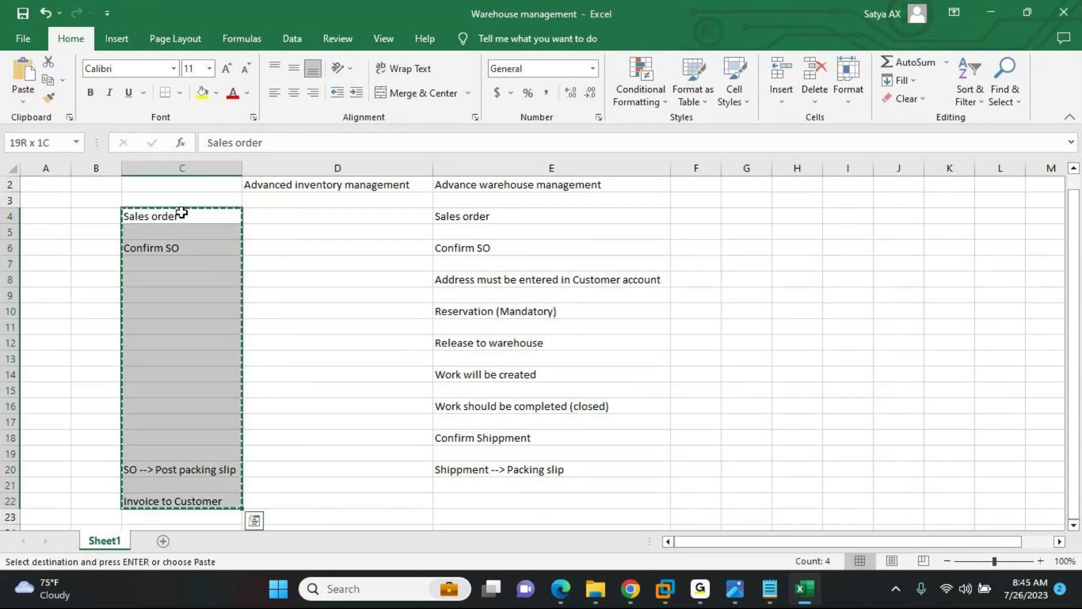
{"action": "key", "text": "Right"}
{"action": "key", "text": "Return"}
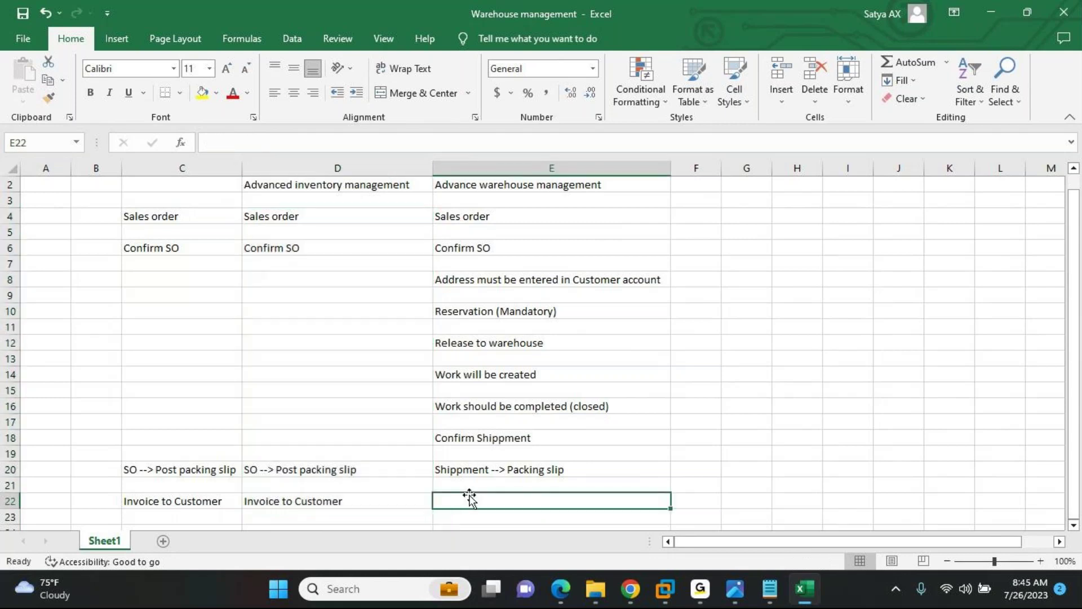
Enter "Invoice to customer" in E22 and "Generate picking list" in D8
{"action": "type", "text": "Invoice to customer"}
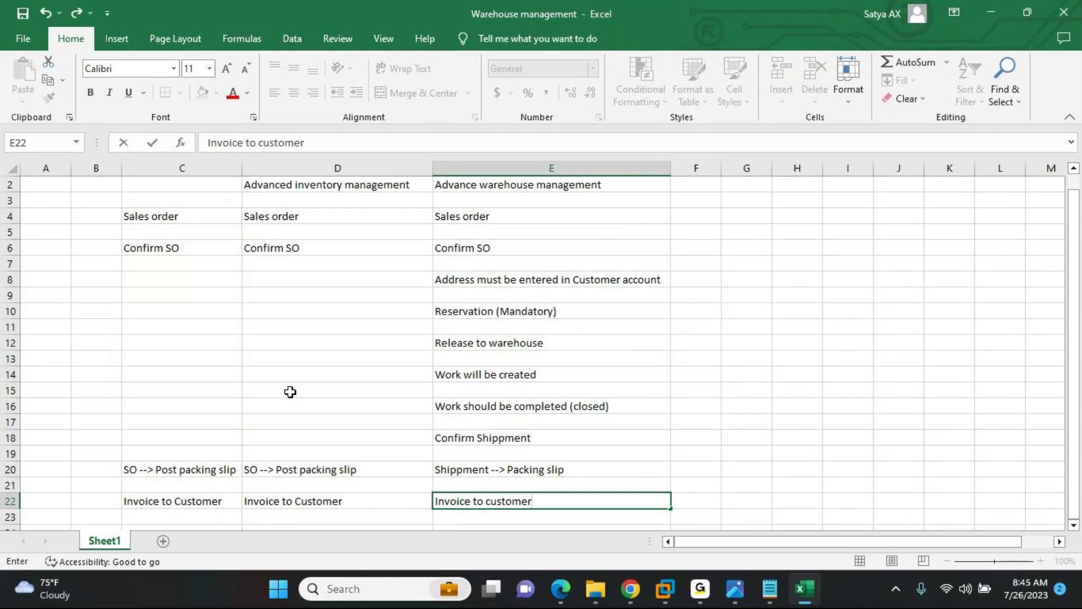
{"action": "left_click", "coordinate": [266, 277]}
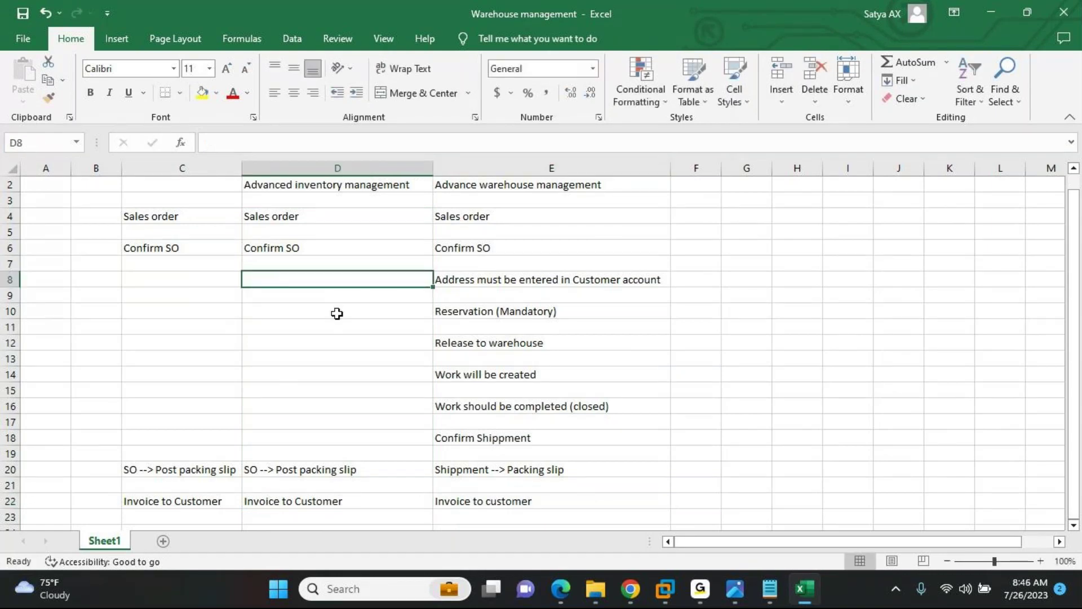
{"action": "type", "text": "Ge"}
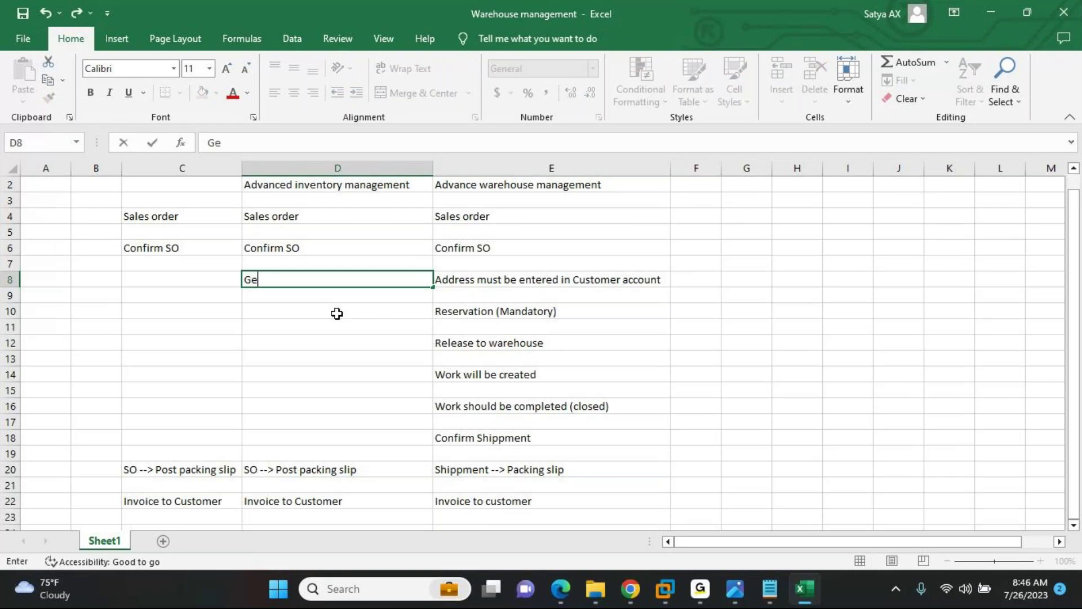
{"action": "type", "text": "nerate picking slip"}
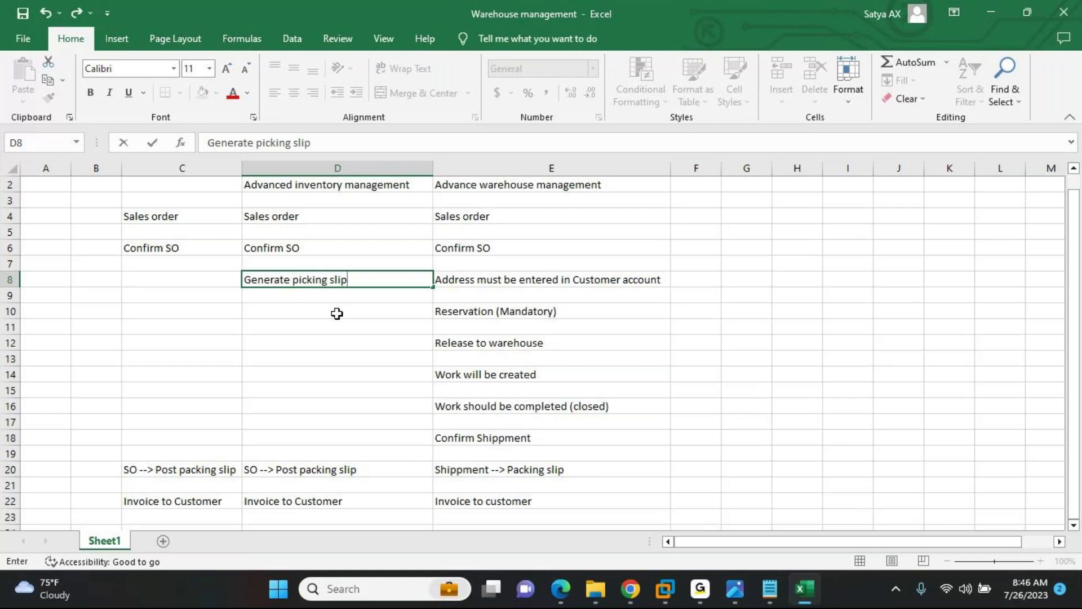
{"action": "key", "text": "BackSpace"}
{"action": "key", "text": "BackSpace"}
{"action": "key", "text": "BackSpace"}
{"action": "key", "text": "BackSpace"}
{"action": "type", "text": "lit"}
{"action": "key", "text": "BackSpace"}
{"action": "type", "text": "st"}
{"action": "left_click", "coordinate": [337, 313]}
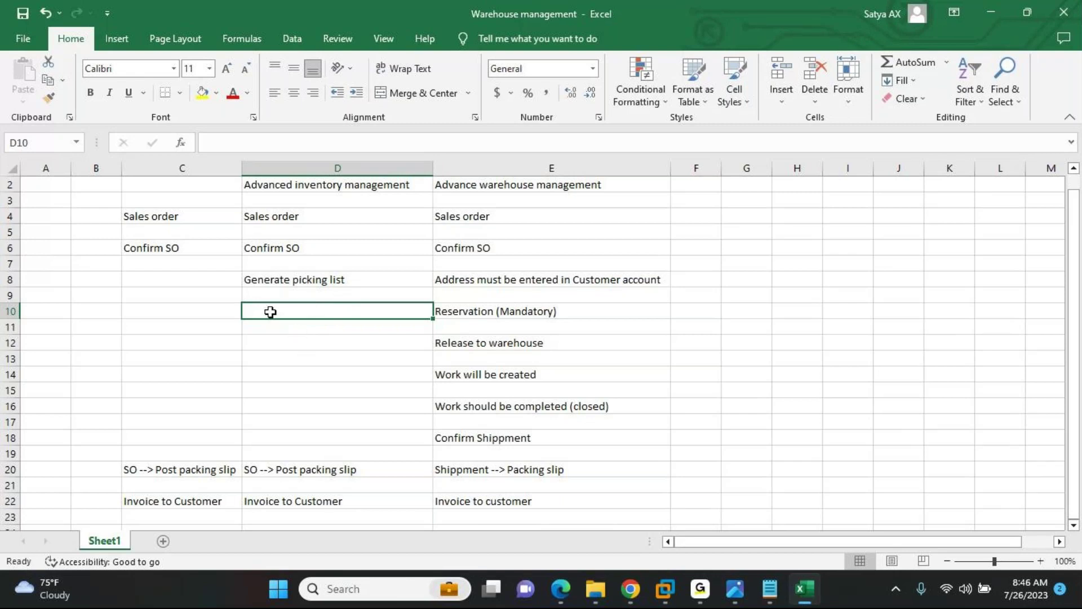
Switch to the invoiced sales order in Dynamics 365 and look at its Manage and Pick and pack actions
{"action": "left_click", "coordinate": [667, 590]}
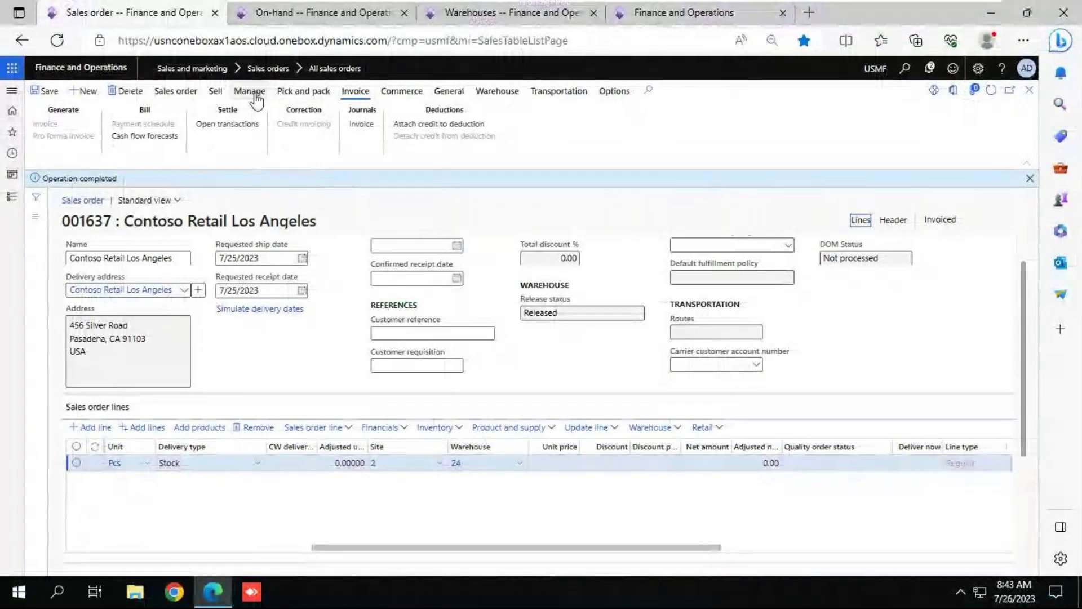
{"action": "left_click", "coordinate": [253, 95]}
{"action": "left_click", "coordinate": [303, 94]}
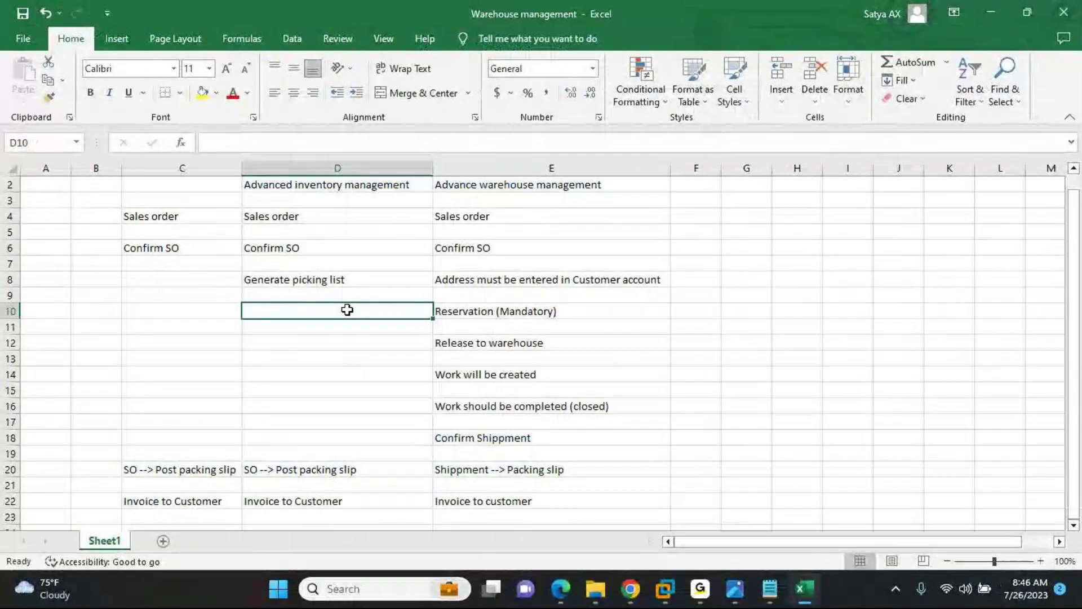
Return to the Excel outline and enter "Picking list registrtation" in D10 of the advanced inventory management column
{"action": "type", "text": "Pic"}
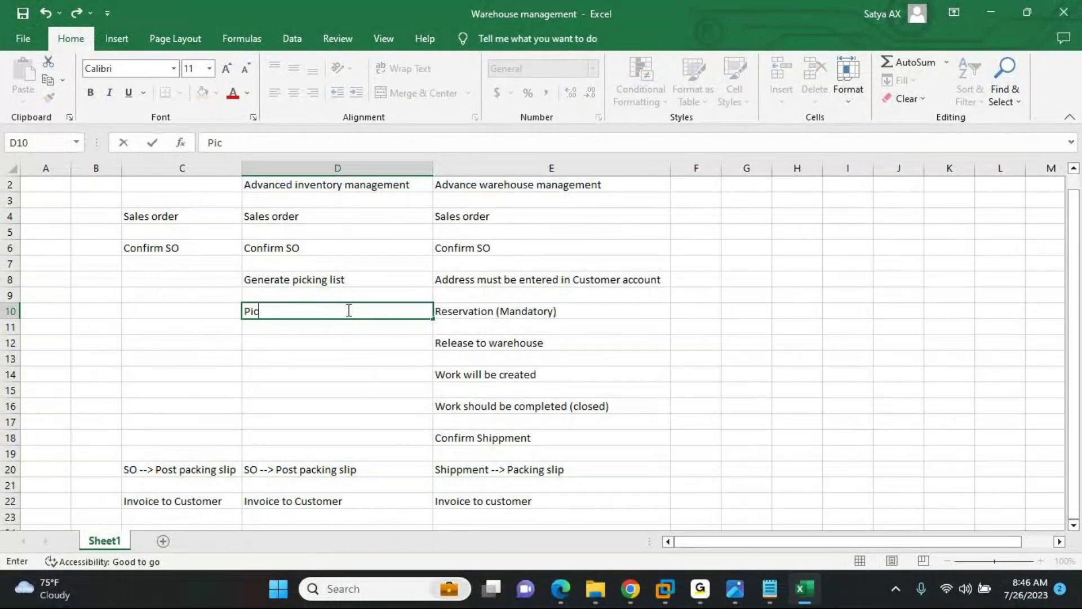
{"action": "type", "text": "king slip"}
{"action": "key", "text": "BackSpace"}
{"action": "key", "text": "BackSpace"}
{"action": "key", "text": "BackSpace"}
{"action": "key", "text": "BackSpace"}
{"action": "type", "text": "list"}
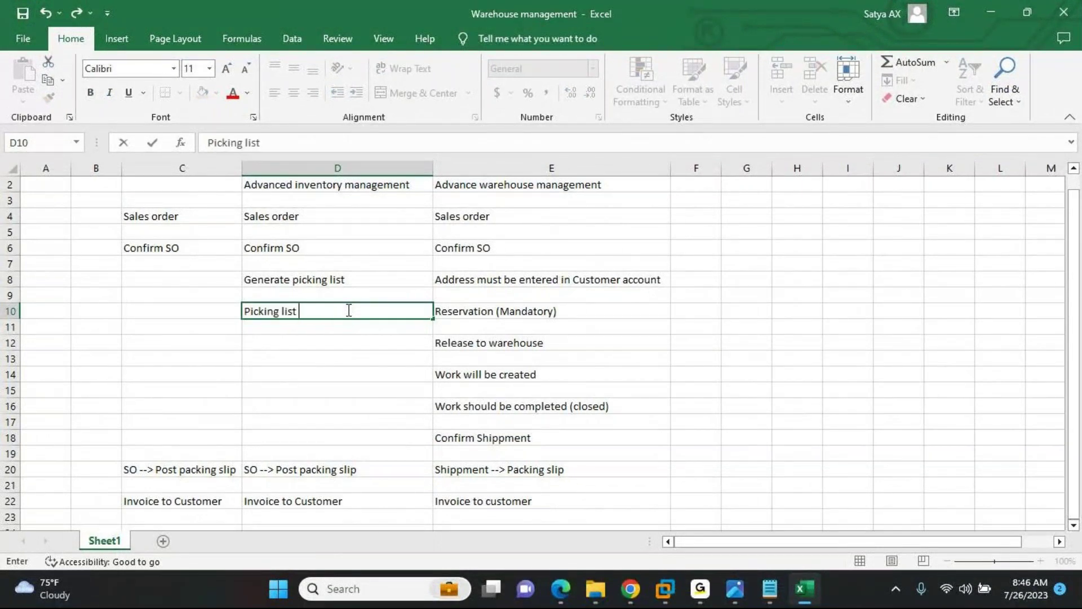
{"action": "type", "text": " registrtaion"}
{"action": "key", "text": "BackSpace"}
{"action": "key", "text": "BackSpace"}
{"action": "key", "text": "BackSpace"}
{"action": "type", "text": "tion"}
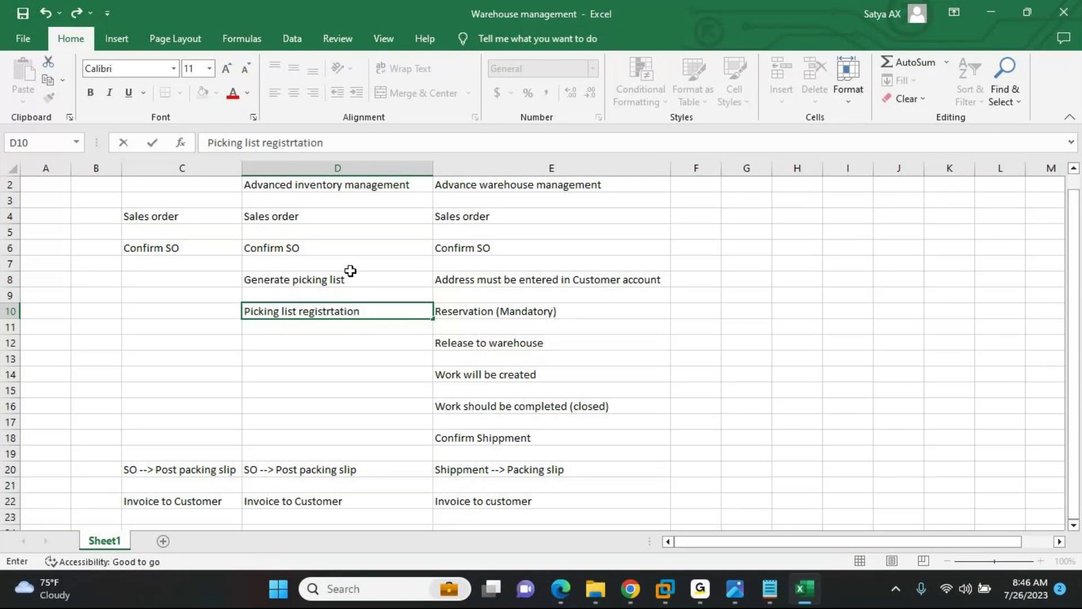
{"action": "left_click", "coordinate": [326, 182]}
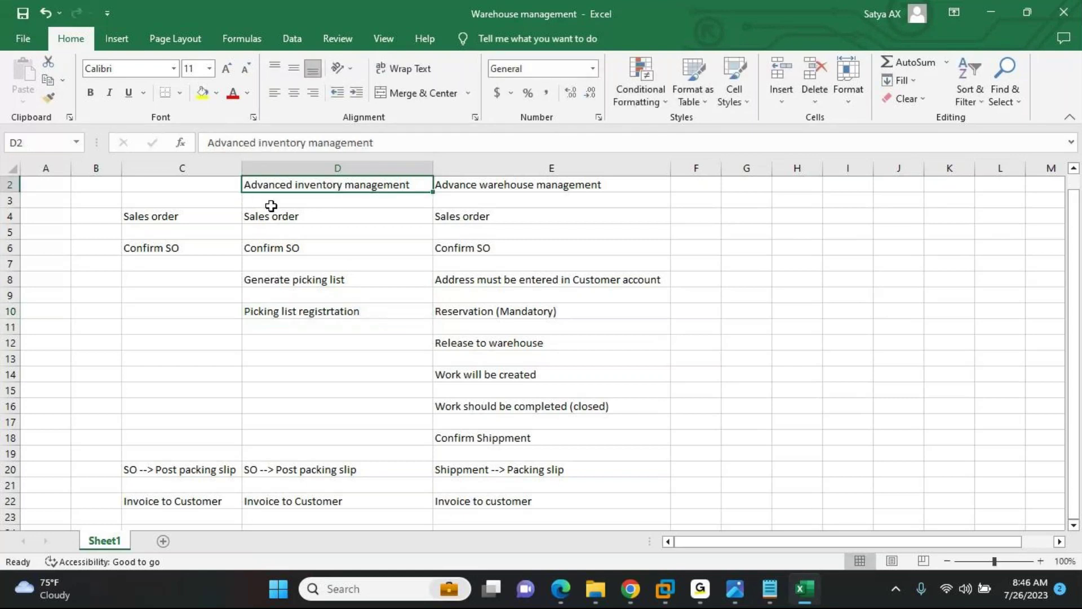
Switch to the "All Modules - Timings.png" image to view where advanced inventory management belongs, and return to the Excel outline
{"action": "key", "text": "alt+Tab"}
{"action": "key", "text": "alt+Tab"}
{"action": "key", "text": "alt+Down"}
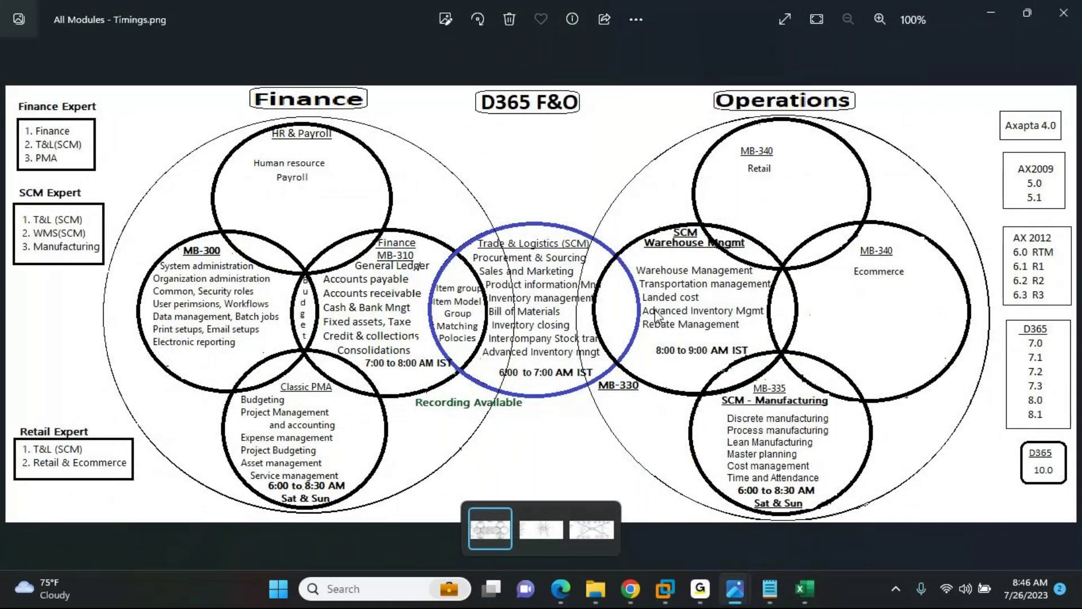
{"action": "key", "text": "alt+Tab"}
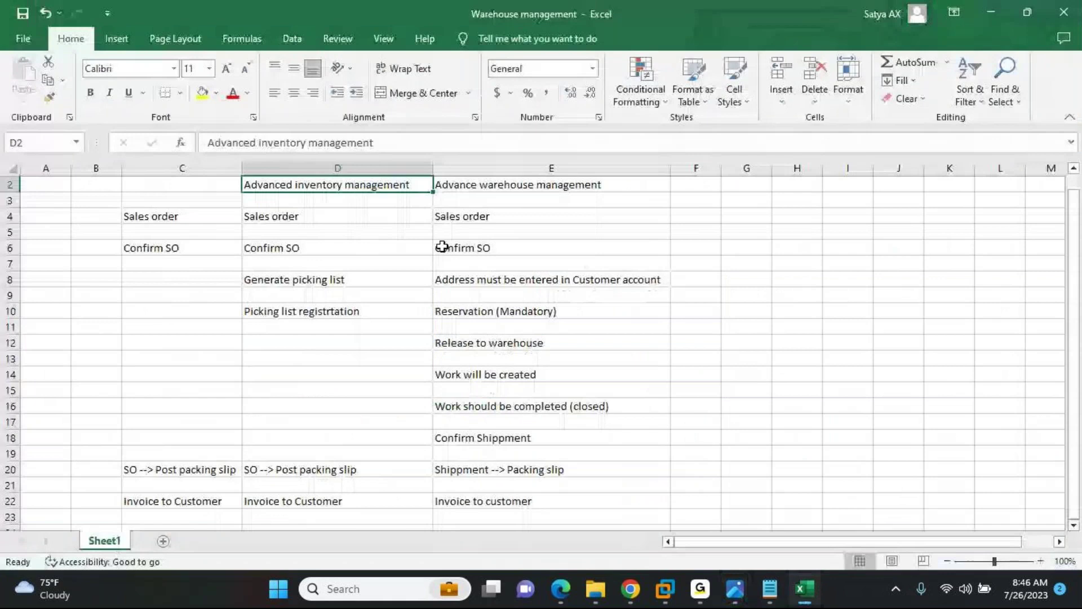
Enter the note "Pallet ID - Deprecated" in D3 under the advanced inventory management heading
{"action": "left_click", "coordinate": [343, 201]}
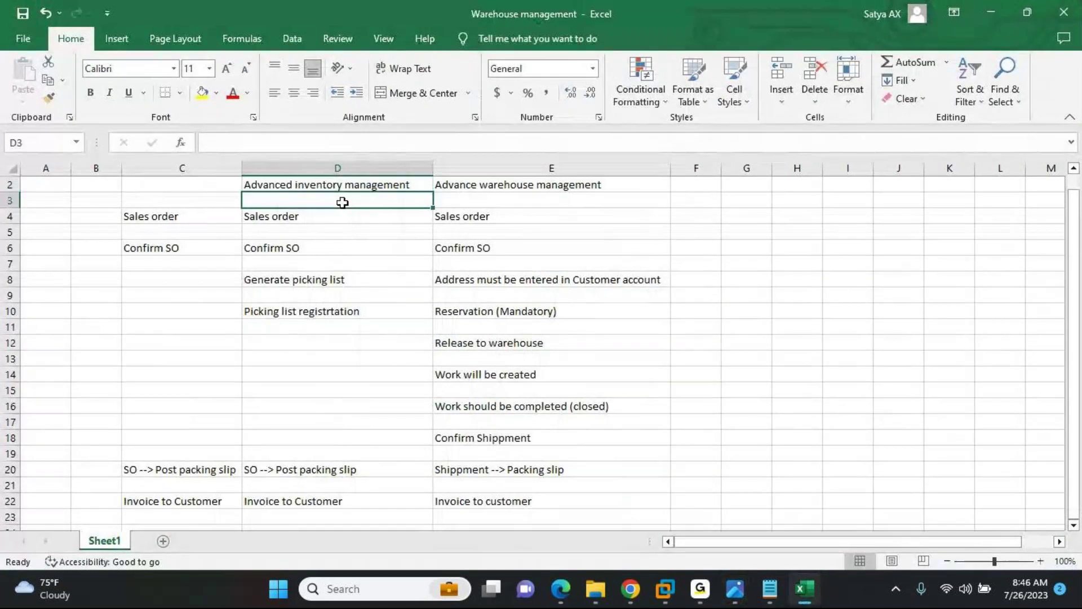
{"action": "type", "text": "Pallet i"}
{"action": "key", "text": "BackSpace"}
{"action": "type", "text": "ID"}
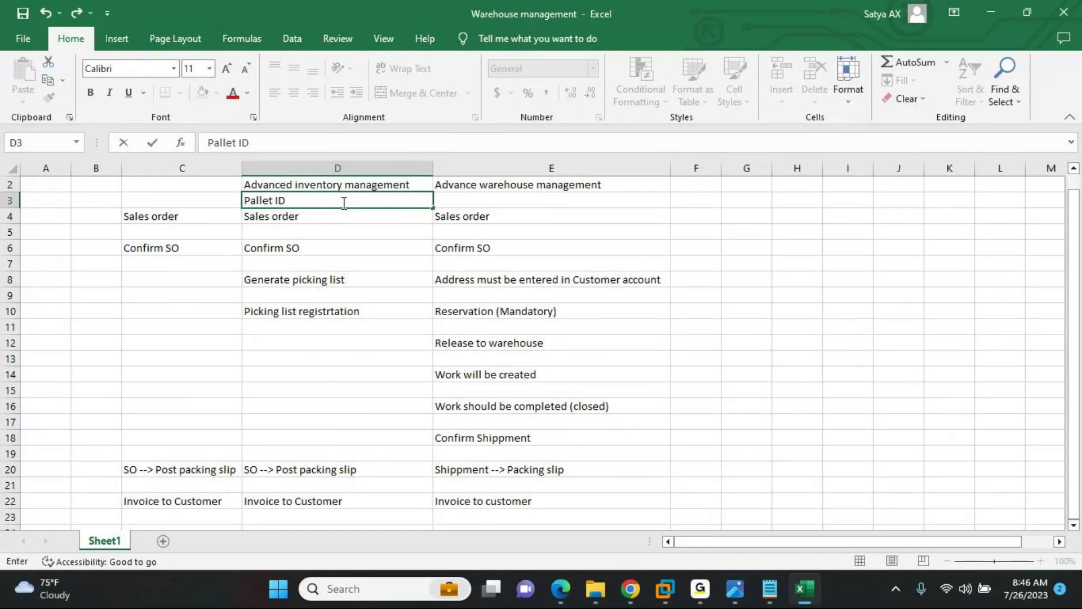
{"action": "left_click", "coordinate": [335, 203]}
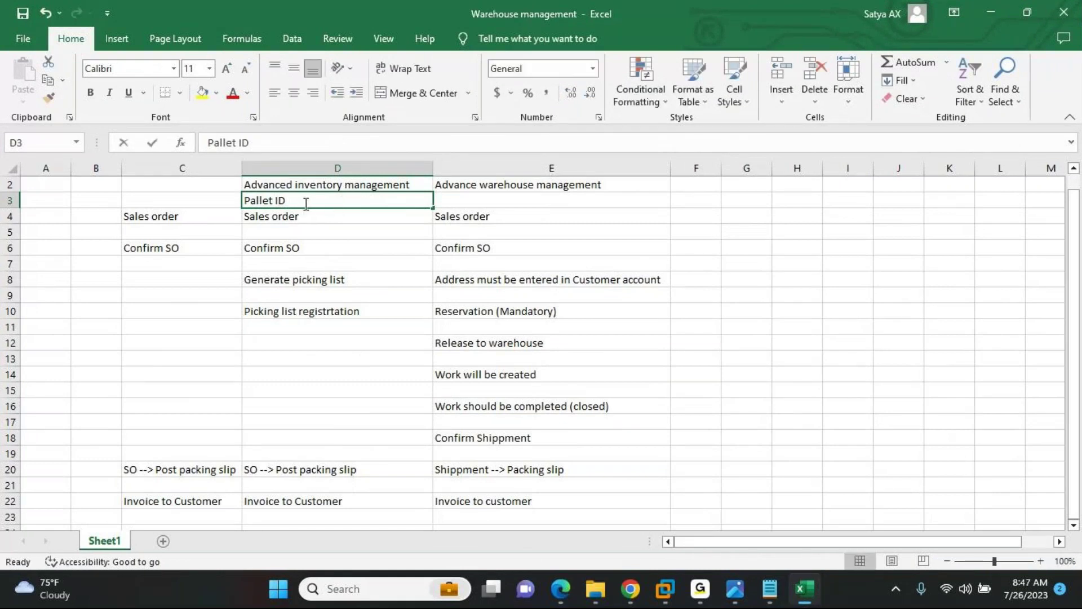
{"action": "double_click", "coordinate": [306, 204]}
{"action": "type", "text": "- Deprecated"}
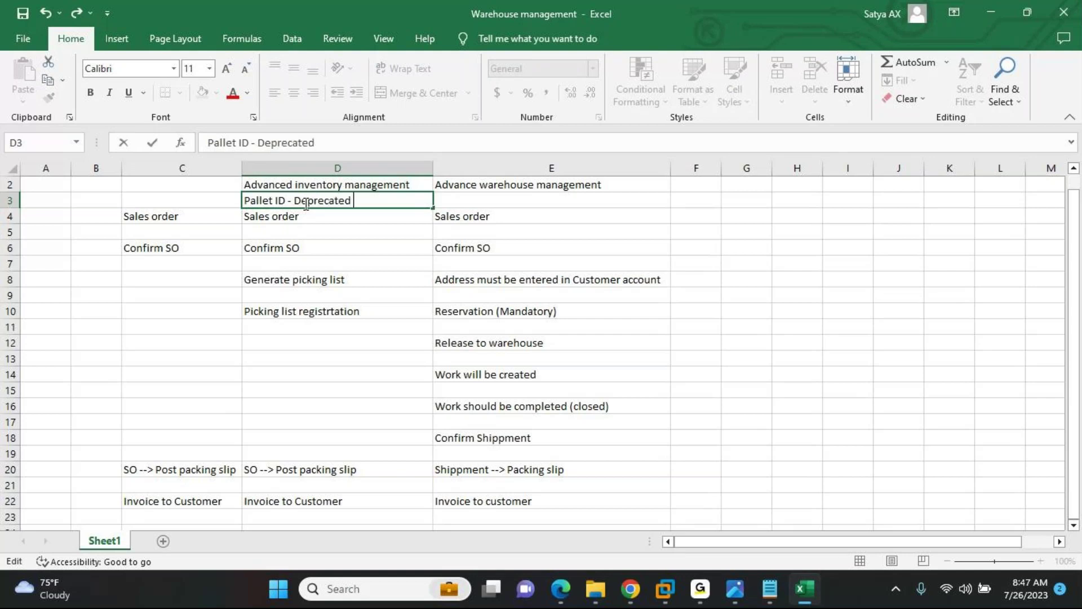
Enter the note "Licens plate function" in E3 under the advance warehouse management heading
{"action": "left_click", "coordinate": [466, 204]}
{"action": "type", "text": "Li"}
{"action": "type", "text": "cens pal"}
{"action": "type", "text": "le"}
{"action": "key", "text": "BackSpace"}
{"action": "key", "text": "BackSpace"}
{"action": "key", "text": "BackSpace"}
{"action": "key", "text": "BackSpace"}
{"action": "type", "text": "late funcitoin"}
{"action": "key", "text": "BackSpace"}
{"action": "key", "text": "BackSpace"}
{"action": "key", "text": "BackSpace"}
{"action": "key", "text": "BackSpace"}
{"action": "key", "text": "BackSpace"}
{"action": "type", "text": "tion"}
{"action": "key", "text": "Return"}
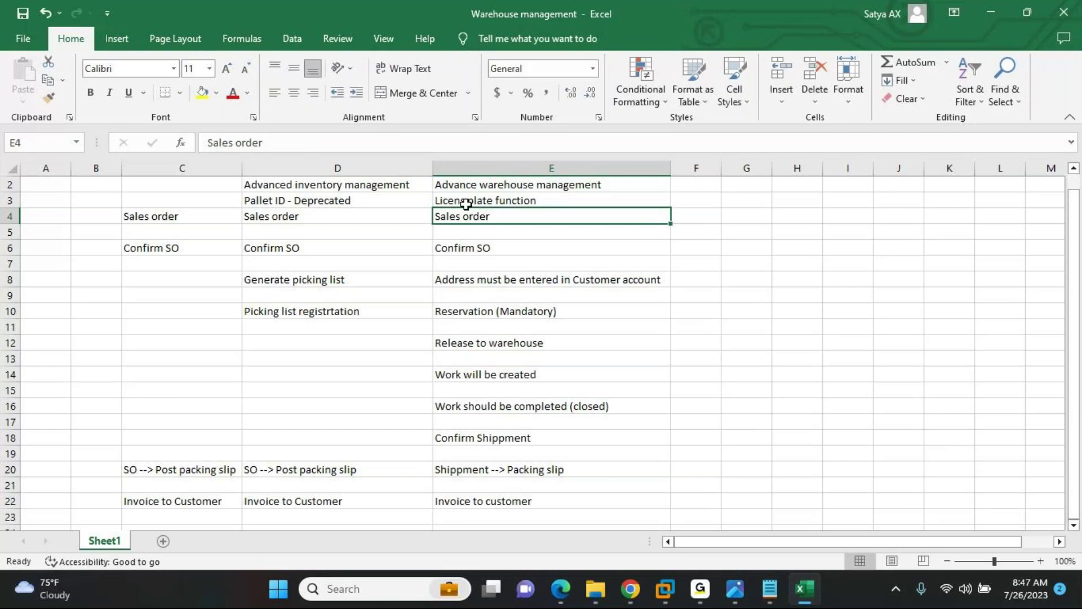
{"action": "left_click", "coordinate": [351, 214]}
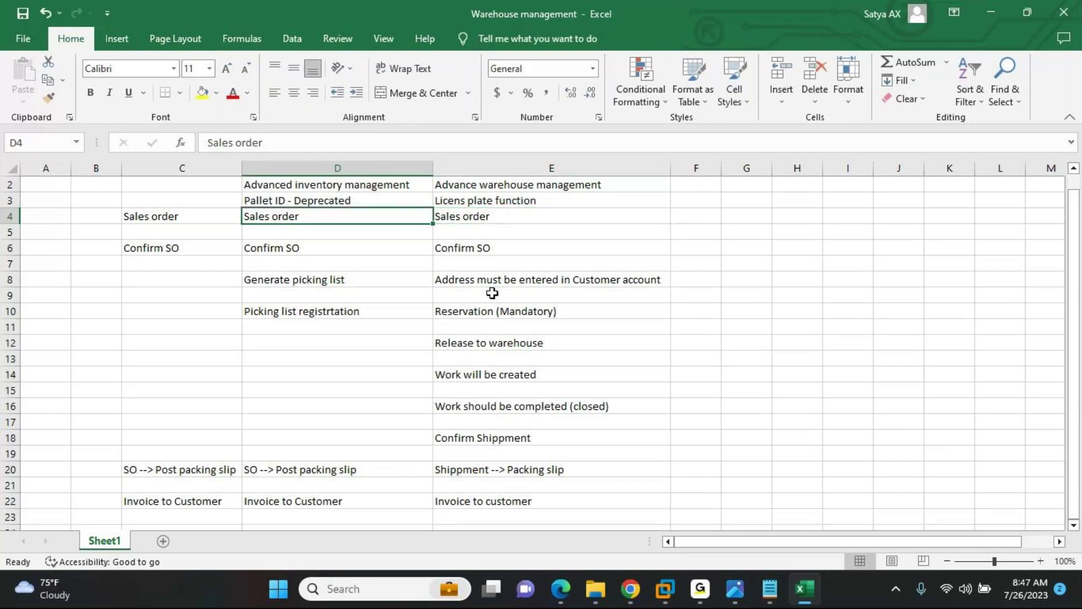
{"action": "left_click", "coordinate": [498, 167]}
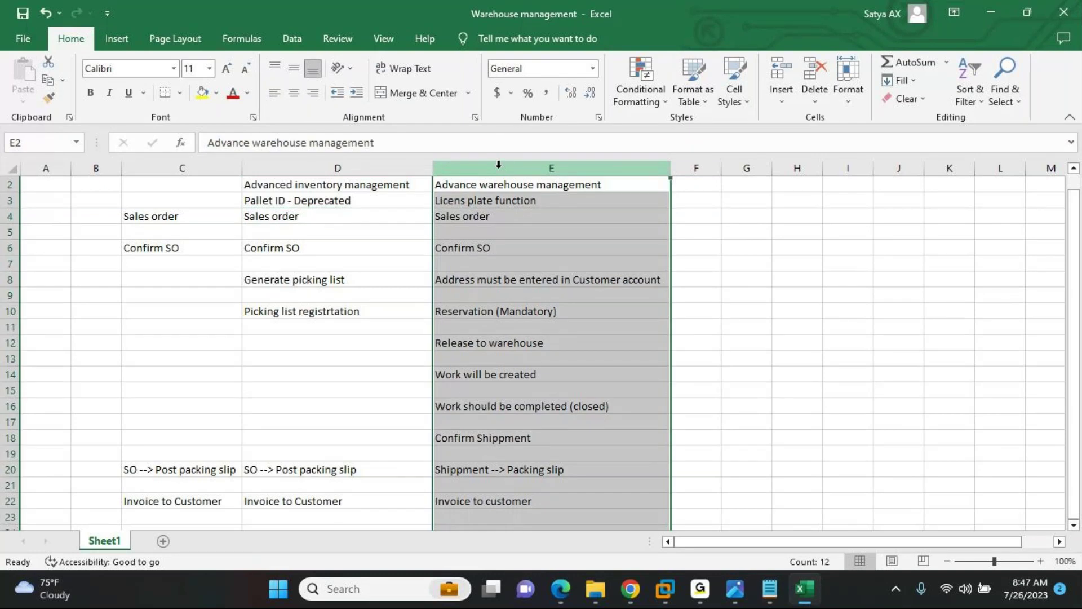
{"action": "left_click", "coordinate": [492, 243]}
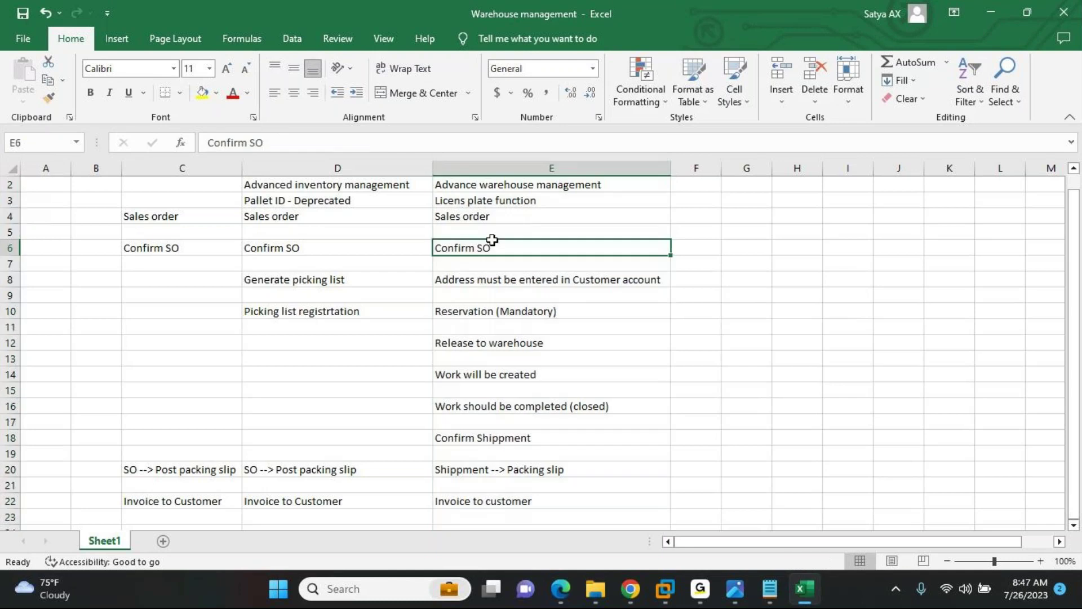
{"action": "left_click", "coordinate": [542, 454]}
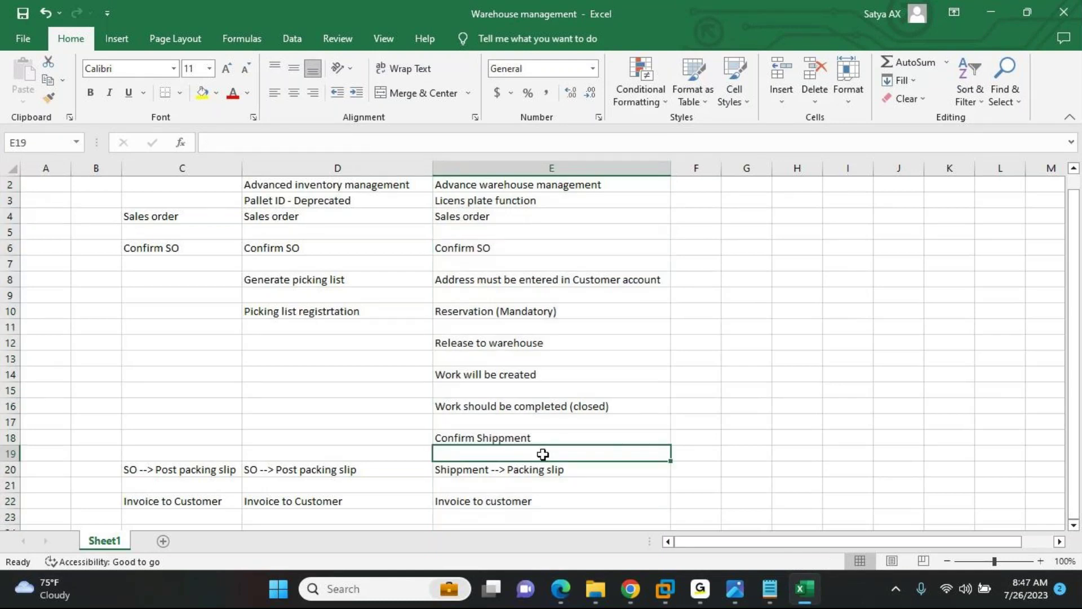
Switch to Dynamics 365 Finance and Operations and open the All sales orders list of Sales and marketing
{"action": "key", "text": "alt+Tab"}
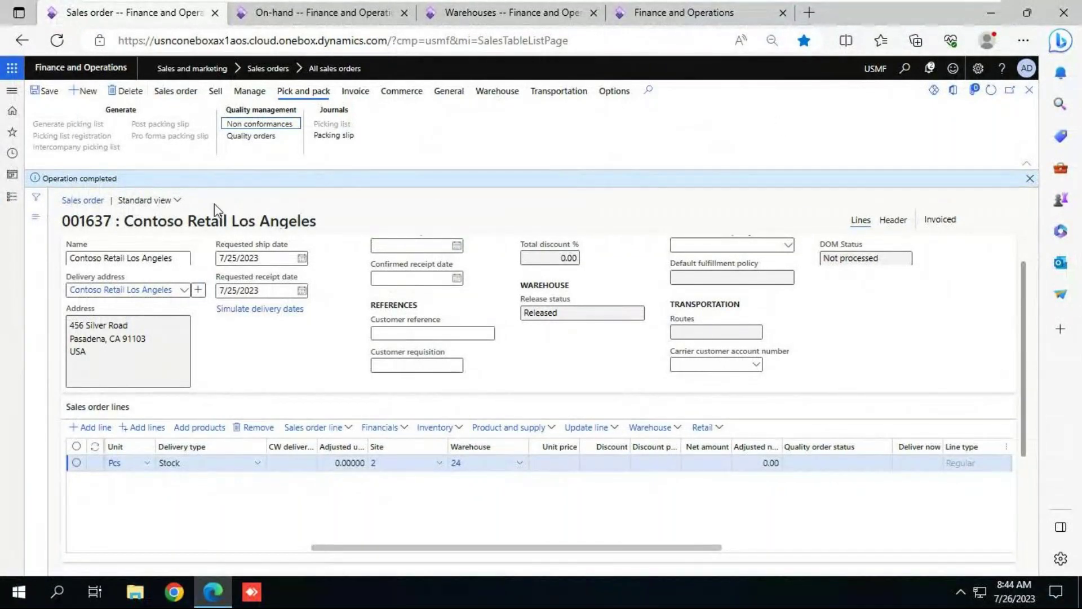
{"action": "left_click", "coordinate": [11, 112]}
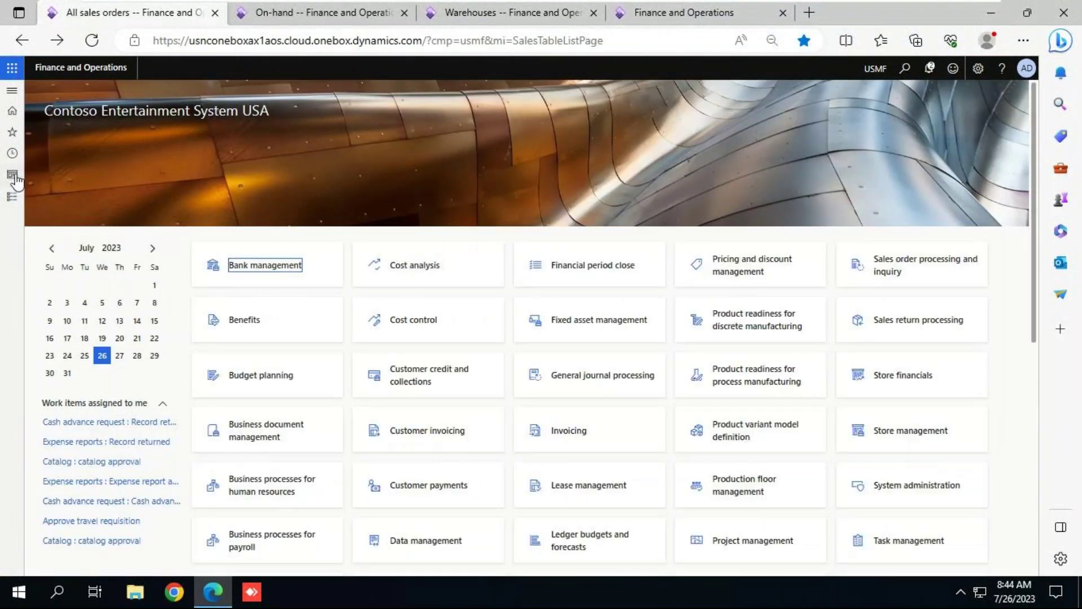
{"action": "left_click", "coordinate": [12, 197]}
{"action": "scroll", "coordinate": [131, 519], "scroll_direction": "down", "scroll_amount": 7}
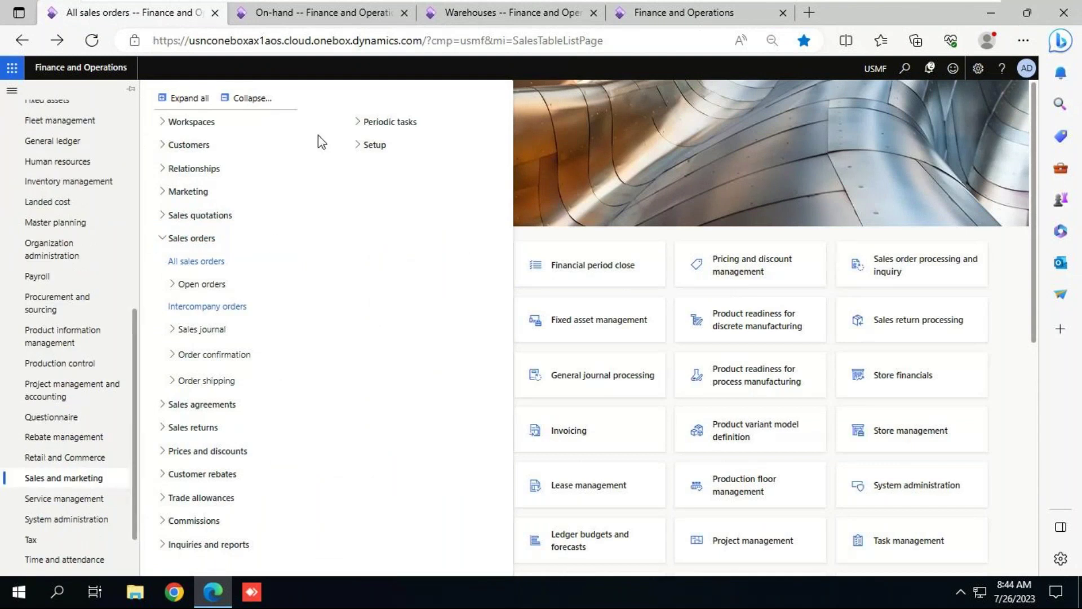
{"action": "left_click", "coordinate": [193, 238]}
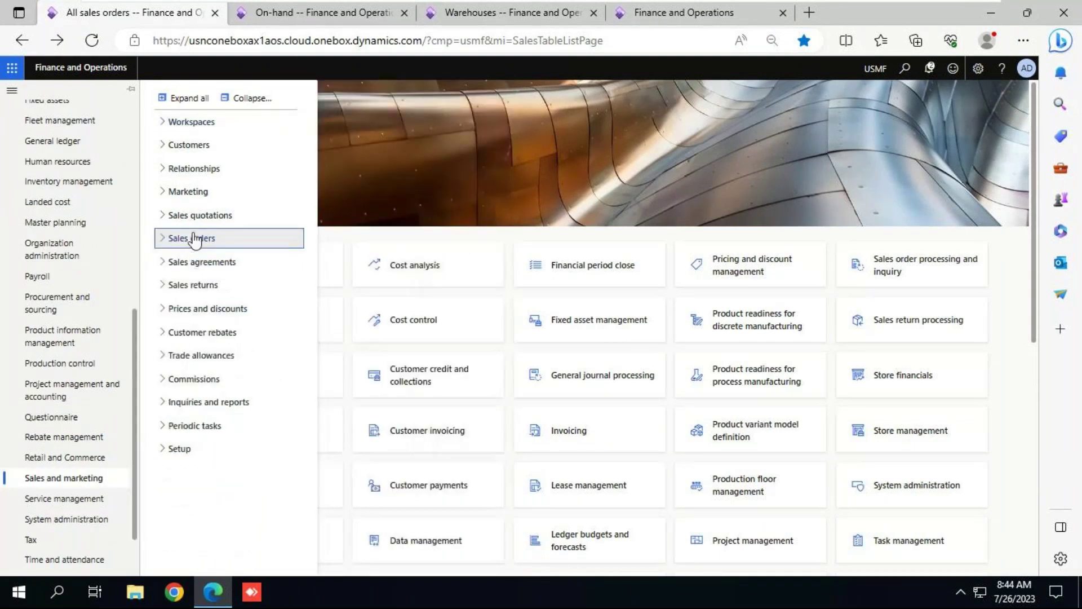
{"action": "left_click", "coordinate": [194, 238]}
{"action": "left_click", "coordinate": [193, 260]}
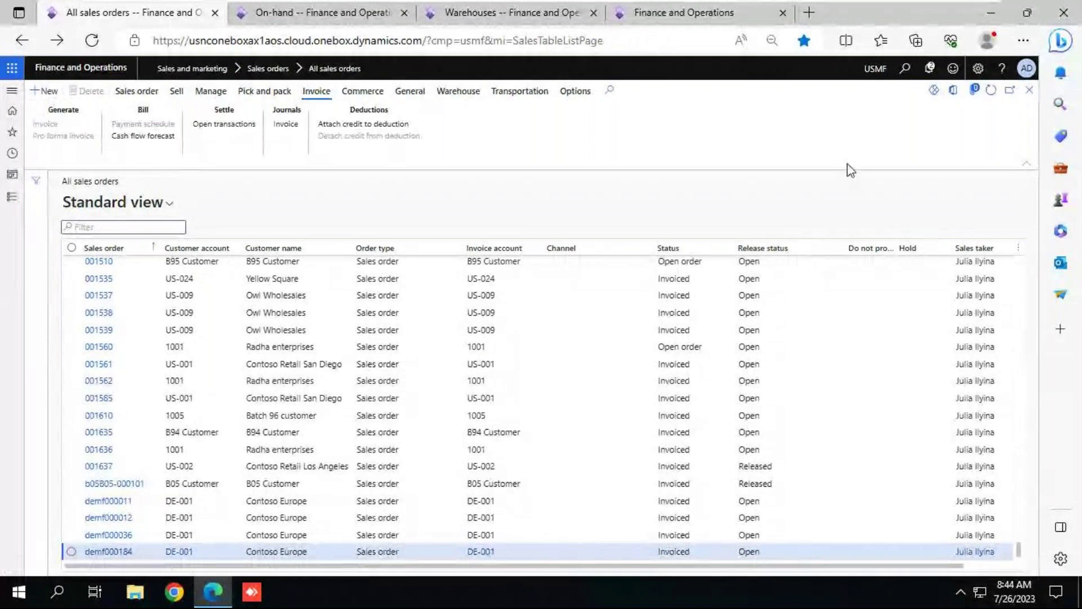
Start a new sales order for the customer Contoso Retail San Diego with warehouse 24
{"action": "key", "text": "alt+n"}
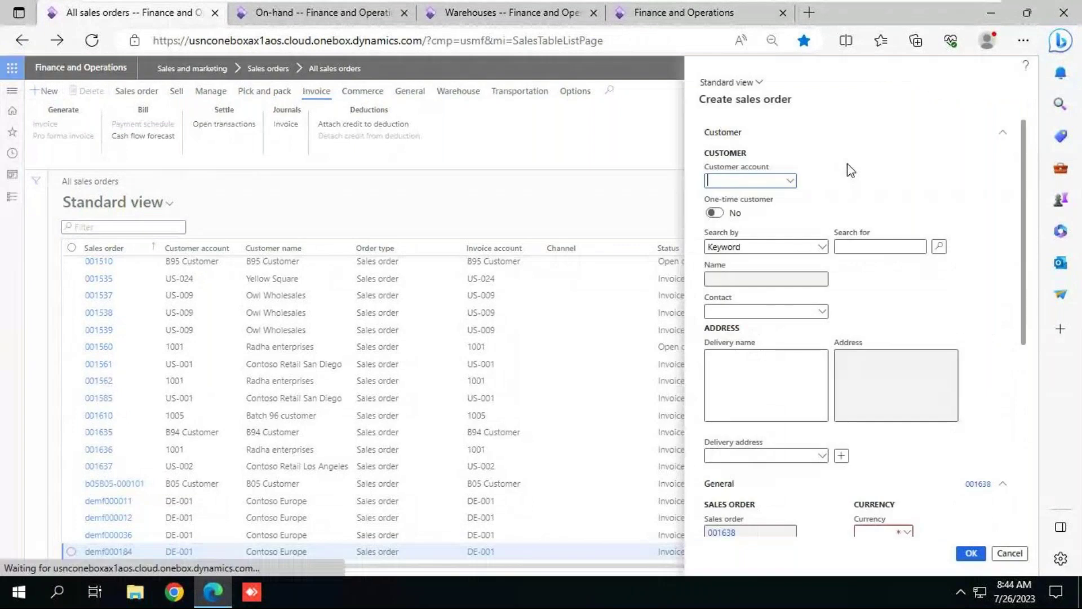
{"action": "left_click", "coordinate": [789, 181]}
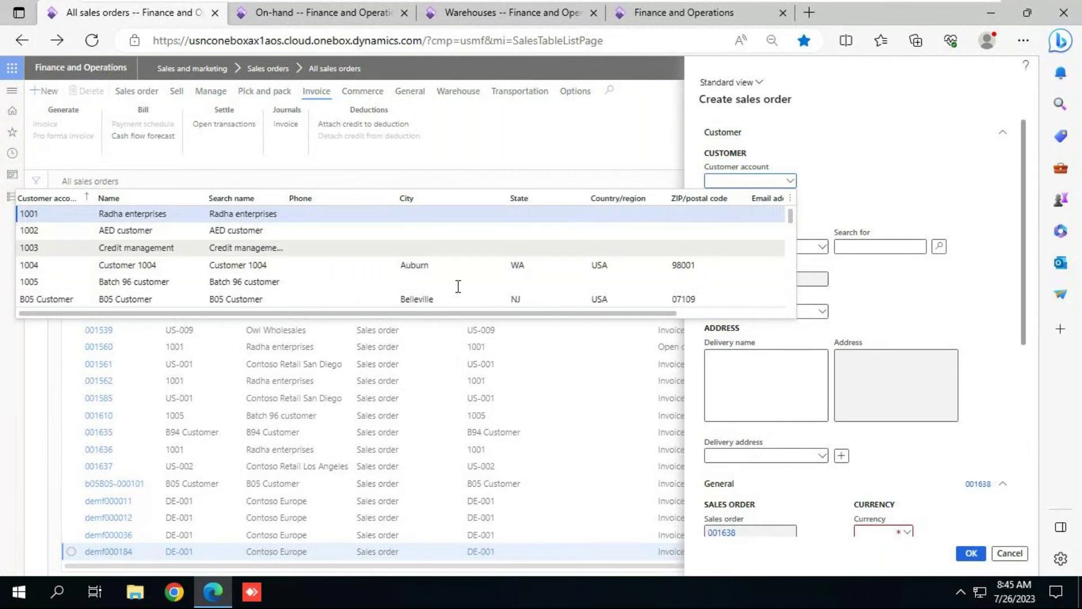
{"action": "left_click_drag", "start_coordinate": [791, 217], "coordinate": [793, 233]}
{"action": "left_click", "coordinate": [69, 264]}
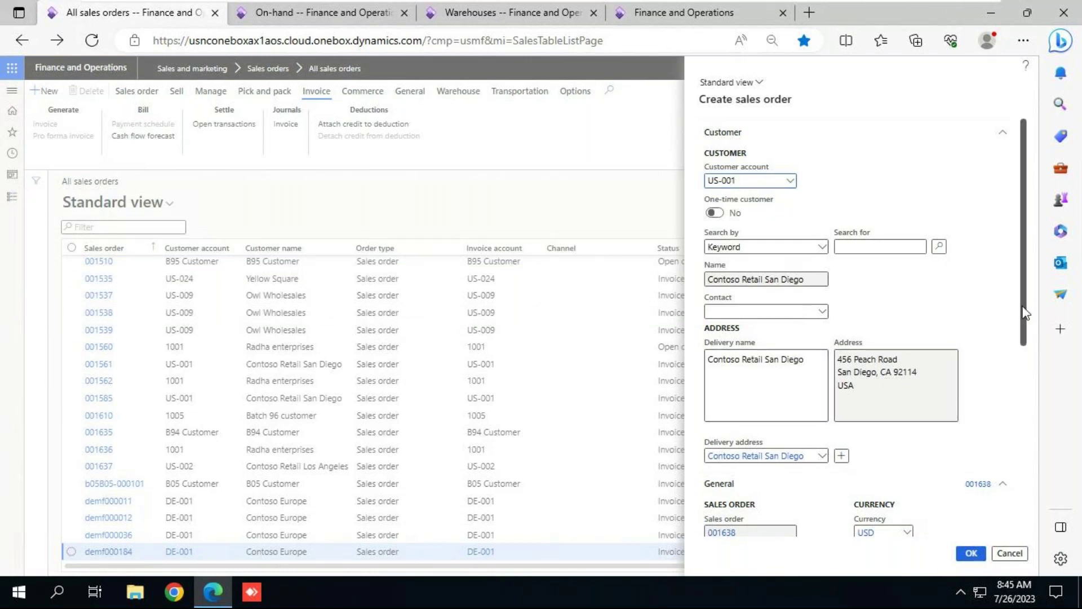
{"action": "scroll", "coordinate": [1024, 312], "scroll_direction": "down", "scroll_amount": 3}
{"action": "left_click", "coordinate": [893, 458]}
{"action": "type", "text": "24"}
{"action": "key", "text": "Tab"}
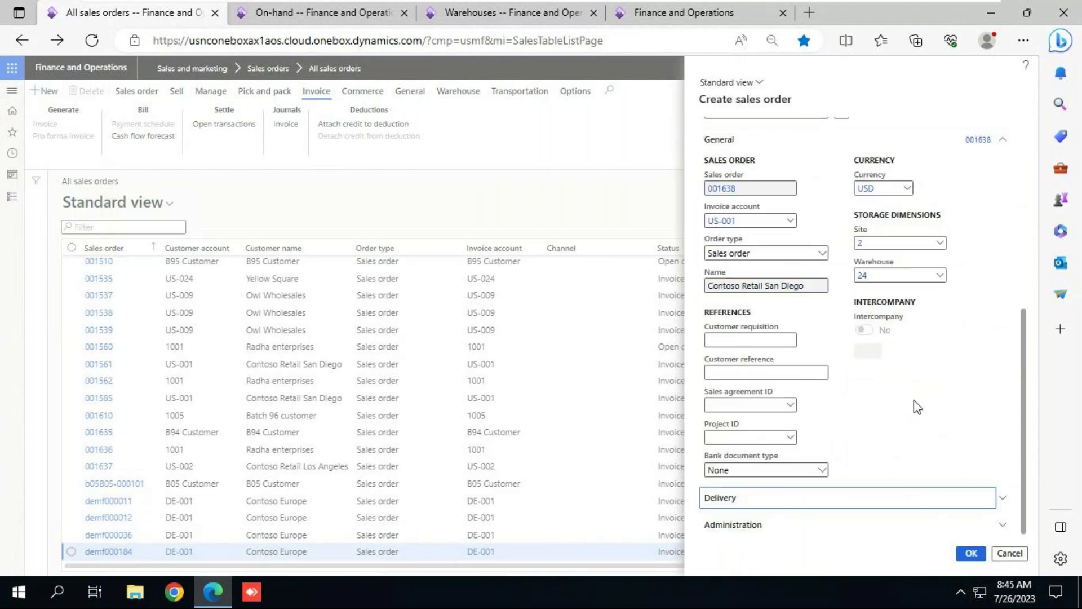
Check the warehouse management settings of warehouse 24, and create the sales order
{"action": "left_click", "coordinate": [474, 12]}
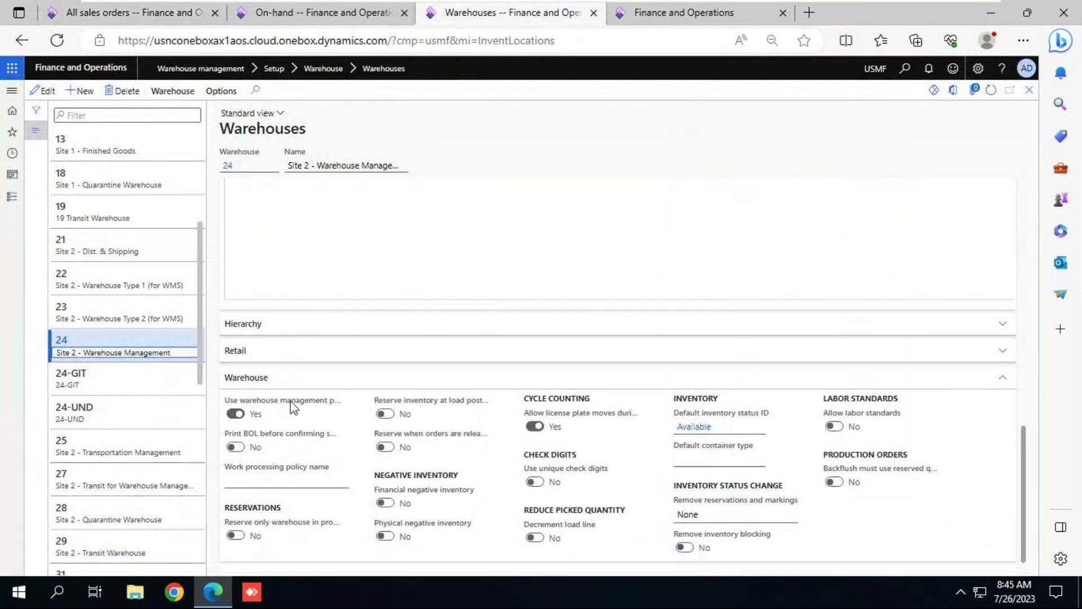
{"action": "left_click", "coordinate": [95, 13]}
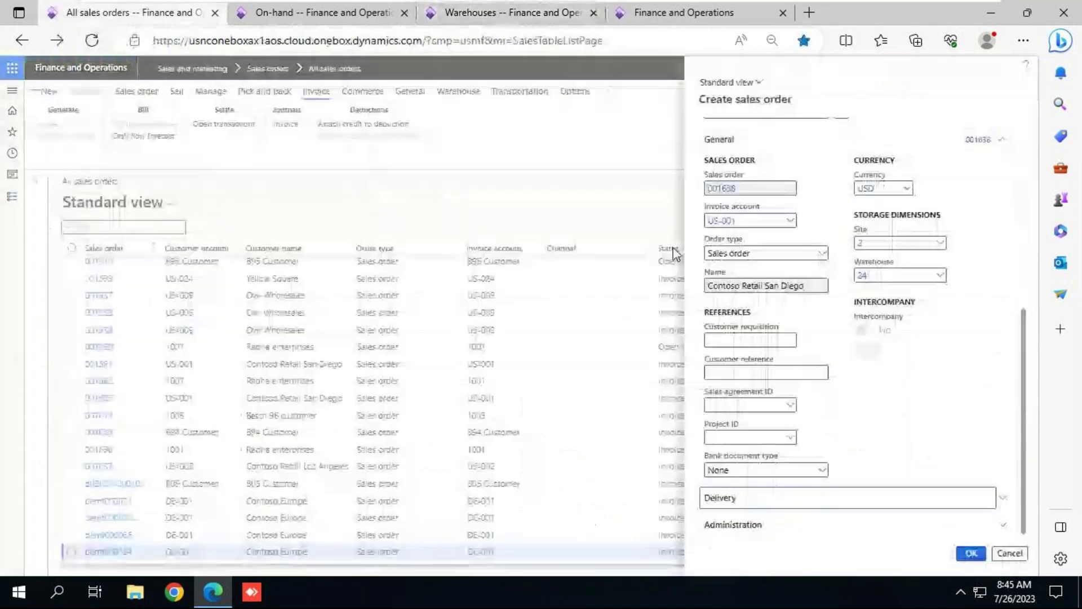
{"action": "left_click", "coordinate": [971, 553]}
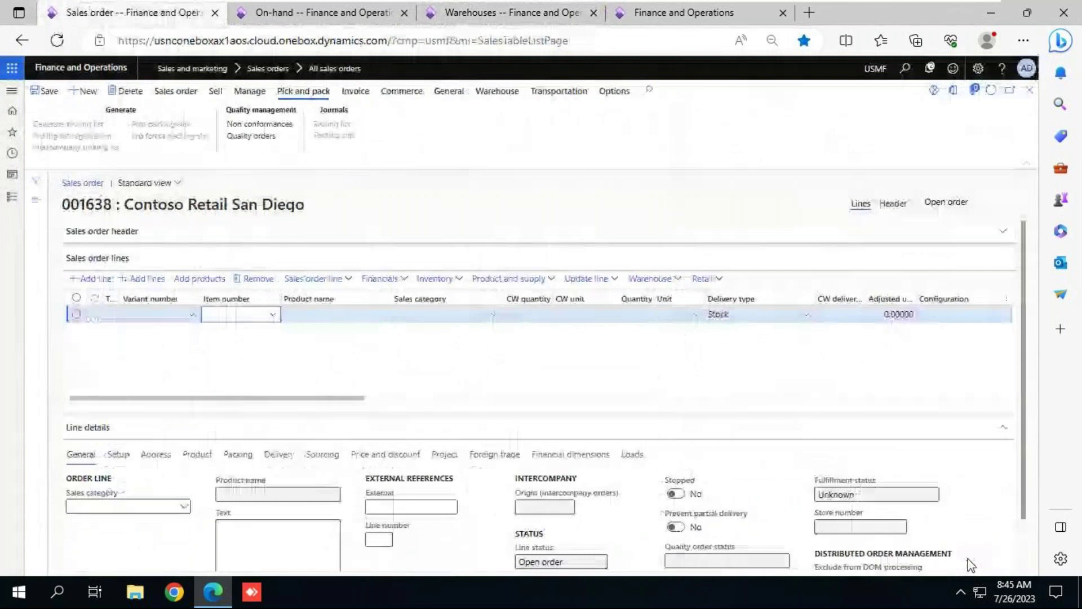
Enter item number A0001 on the first line of the new sales order
{"action": "type", "text": "a"}
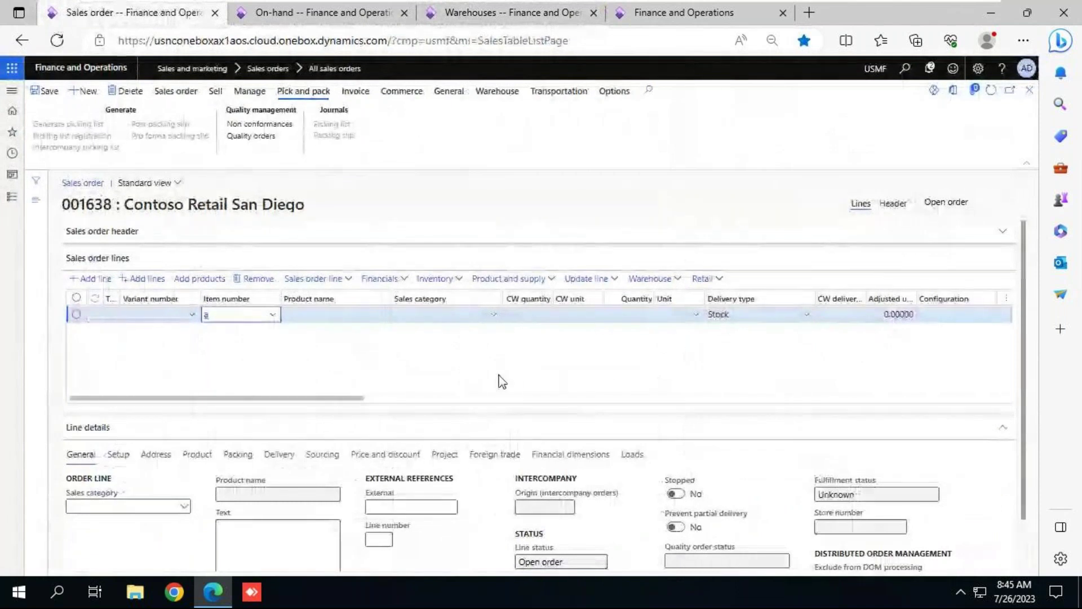
{"action": "type", "text": "0001"}
{"action": "key", "text": "Tab"}
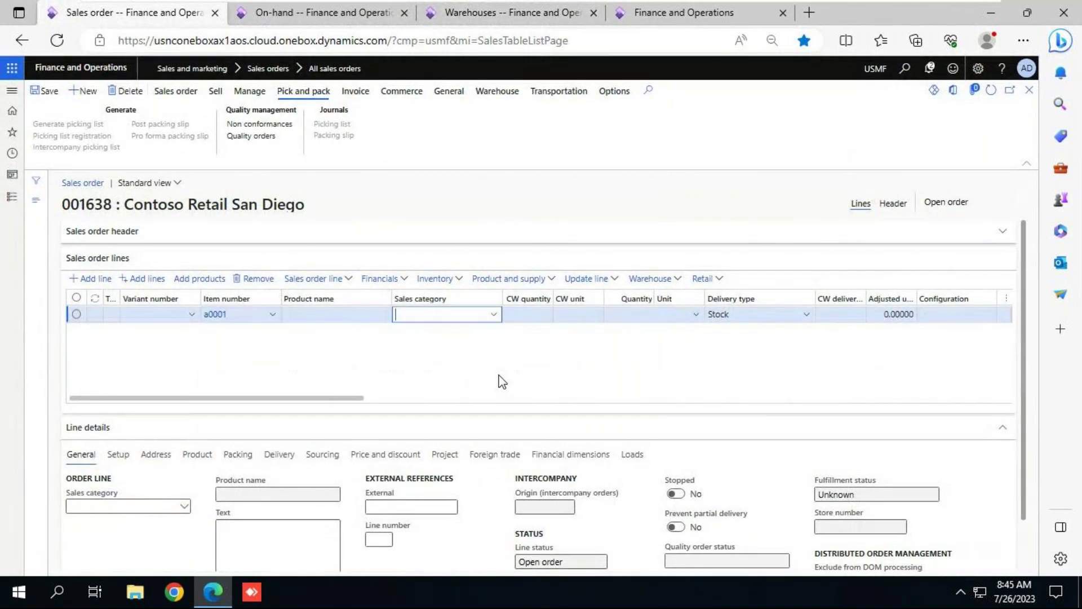
Check the warehouse management settings in the storage dimension group of released product A0001, and return to the sales order
{"action": "left_click", "coordinate": [338, 13]}
{"action": "left_click", "coordinate": [1028, 92]}
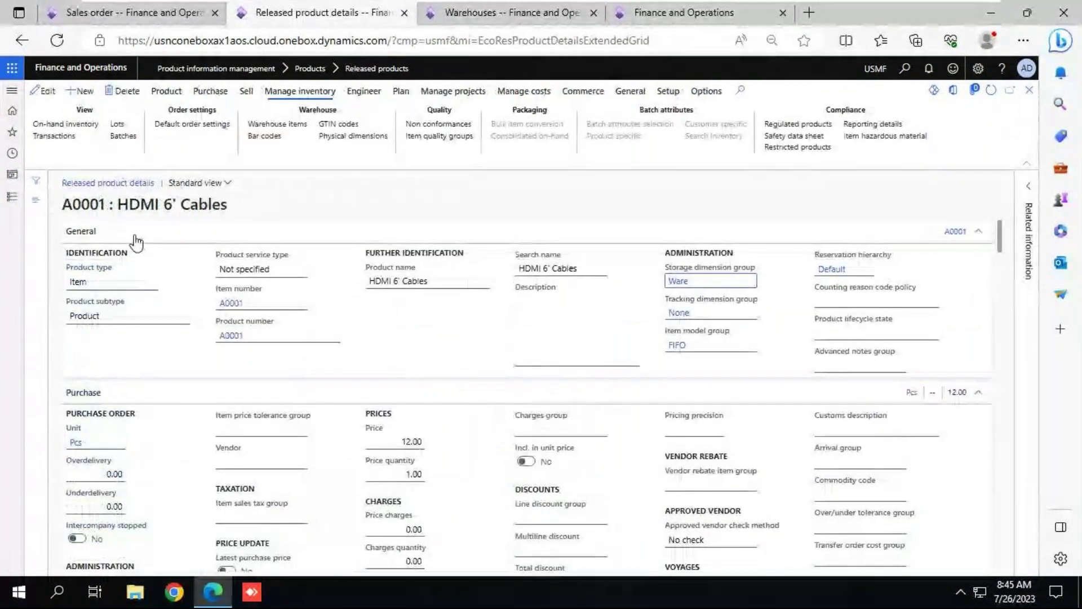
{"action": "left_click", "coordinate": [679, 280]}
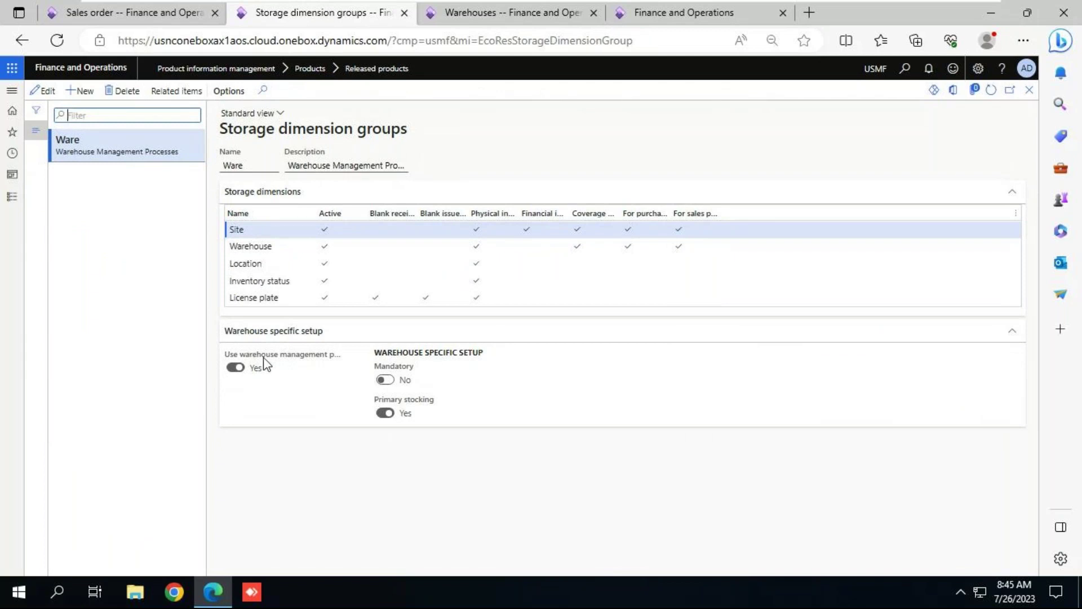
{"action": "left_click", "coordinate": [1030, 91]}
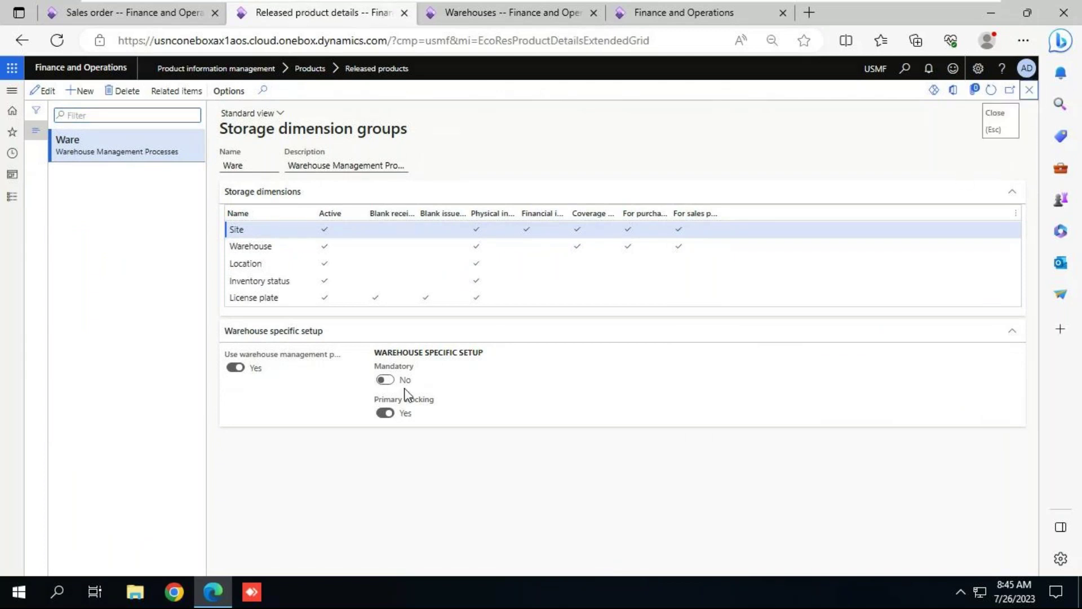
{"action": "left_click", "coordinate": [120, 16]}
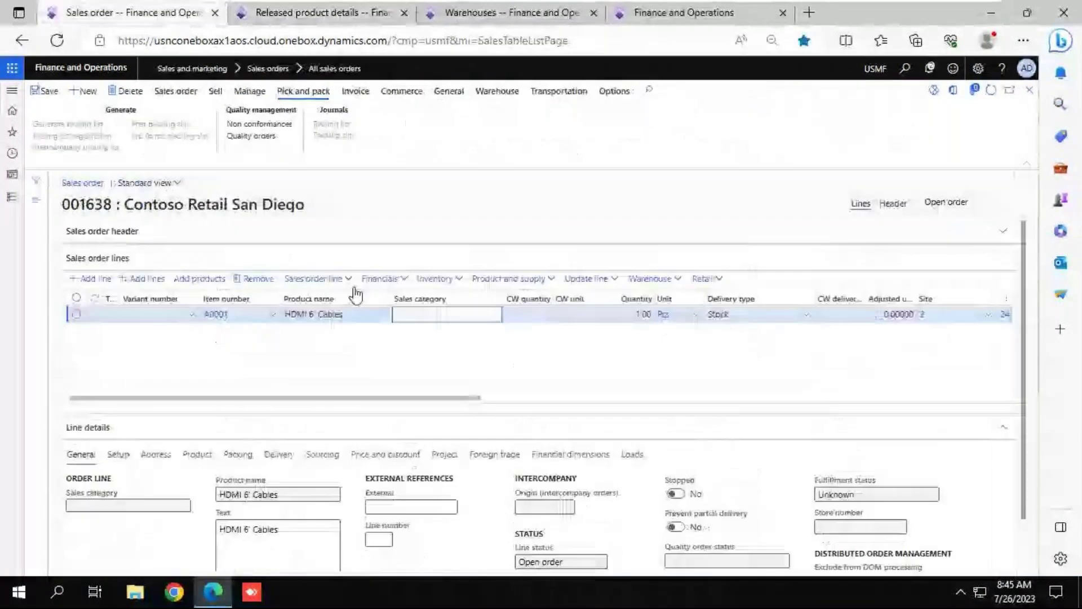
Set the quantity to 2 and the unit price to 30 on the HDMI 6' Cables line
{"action": "key", "text": "Tab"}
{"action": "key", "text": "Tab"}
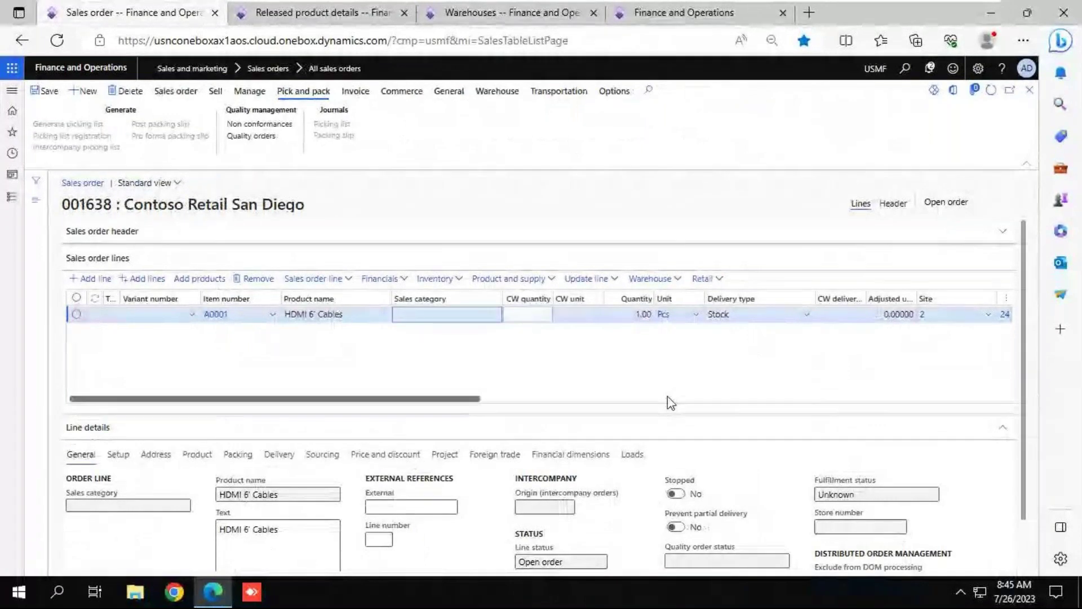
{"action": "type", "text": "2"}
{"action": "key", "text": "Tab"}
{"action": "key", "text": "Tab"}
{"action": "key", "text": "Tab"}
{"action": "key", "text": "Tab"}
{"action": "key", "text": "Tab"}
{"action": "key", "text": "Tab"}
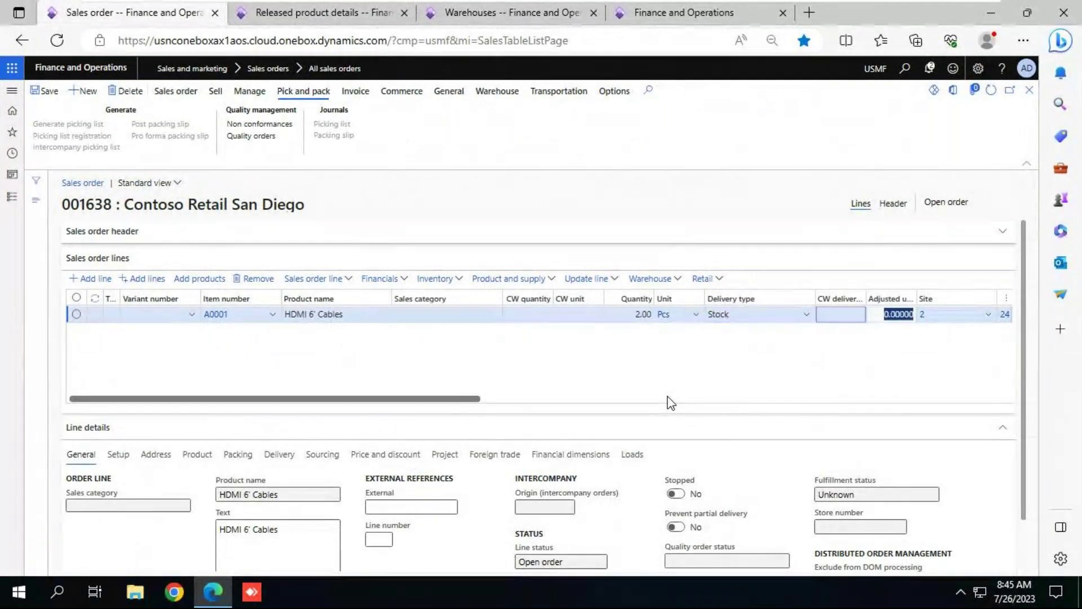
{"action": "key", "text": "shift+Tab"}
{"action": "type", "text": "30"}
{"action": "key", "text": "Tab"}
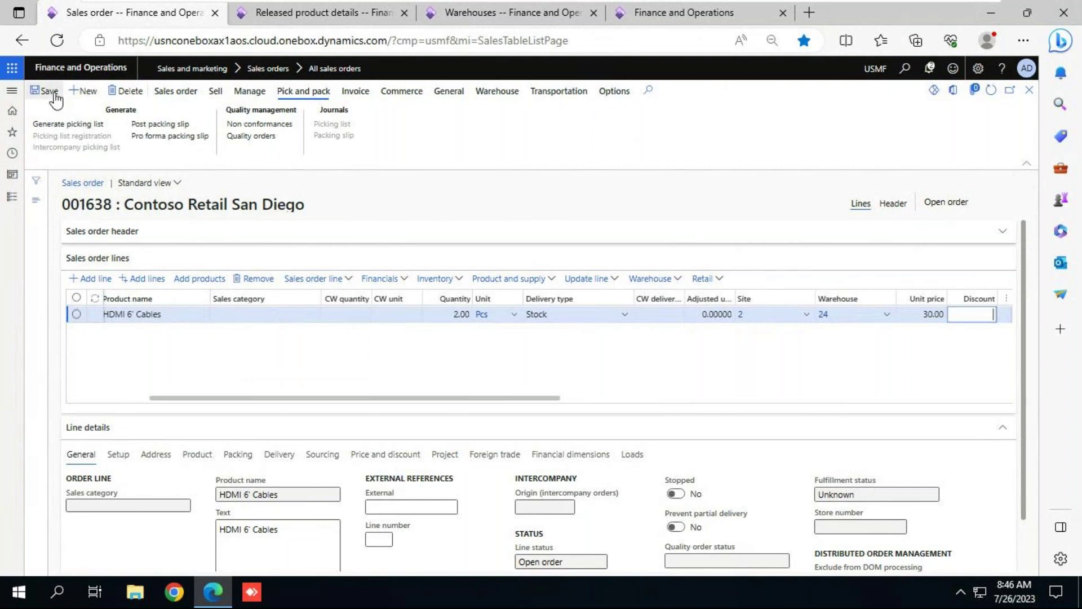
Switch to the Excel outline and change E6 under advance warehouse management to "Confirm SO (Optional)"
{"action": "left_click", "coordinate": [216, 91]}
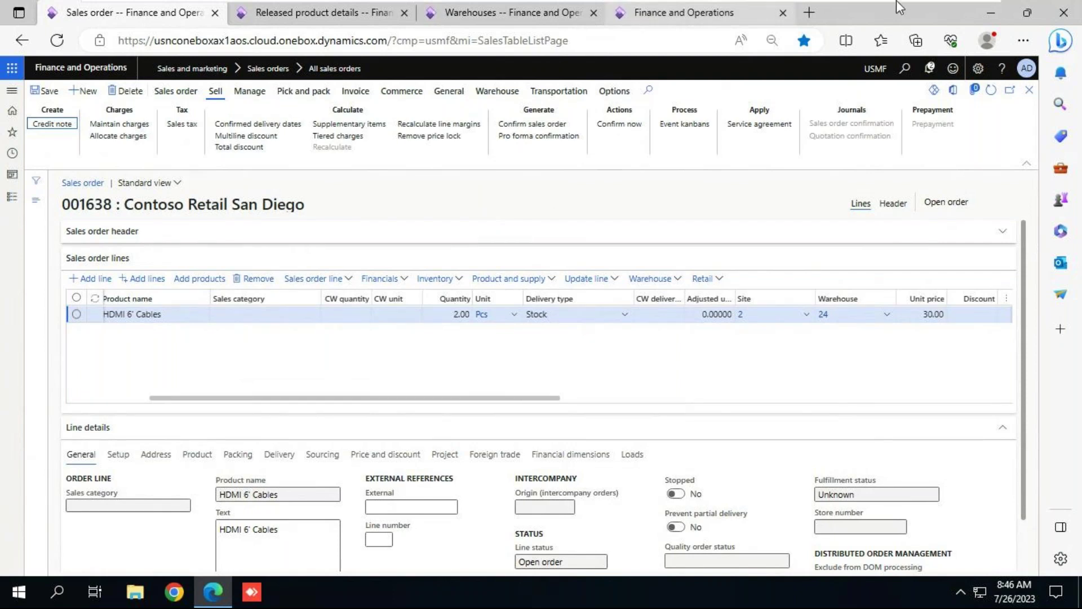
{"action": "key", "text": "alt+Tab"}
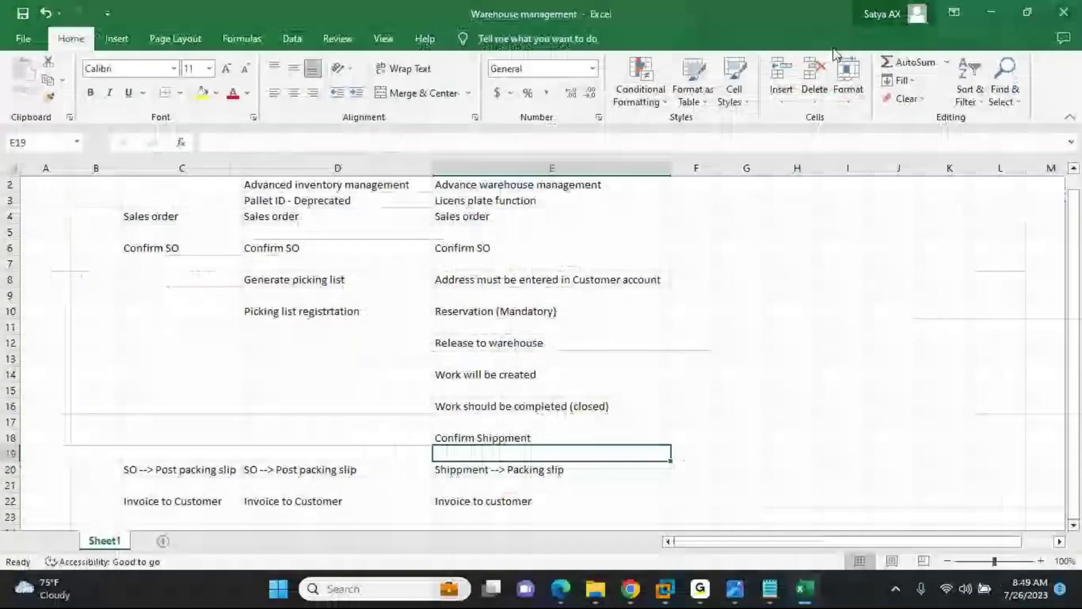
{"action": "double_click", "coordinate": [515, 248]}
{"action": "type", "text": "("}
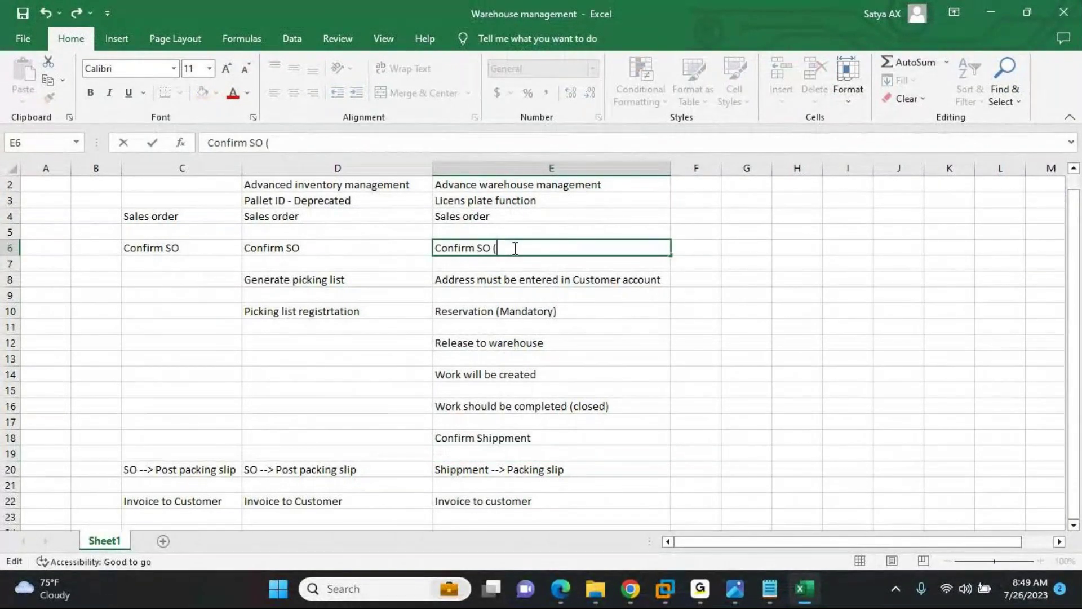
{"action": "type", "text": "Optional)"}
{"action": "key", "text": "Tab"}
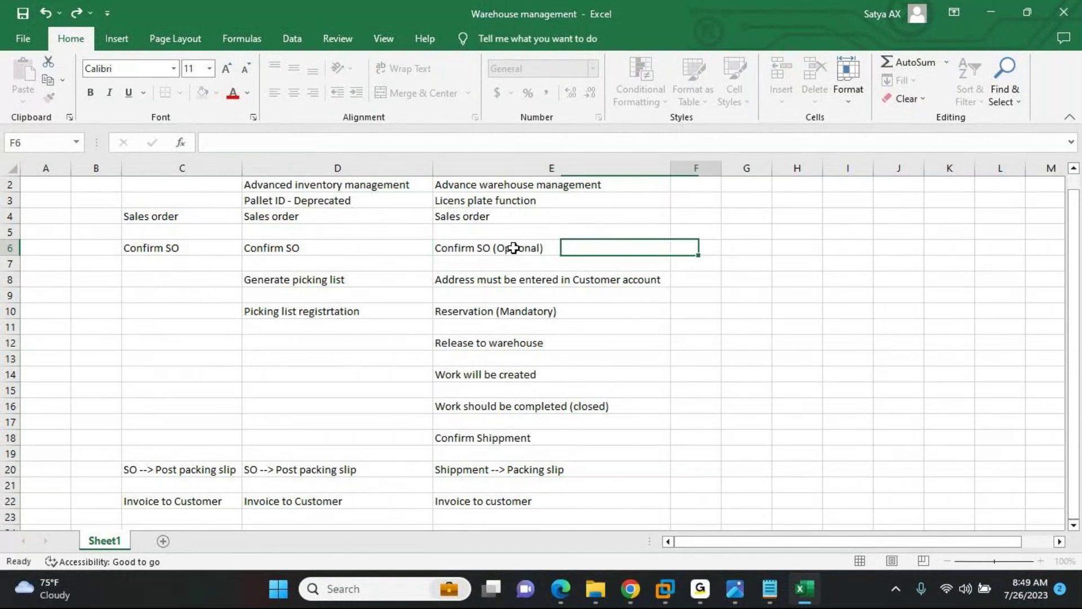
Copy "Confirm SO (Optional)" from E6 into C6 and D6 for the other two processes
{"action": "left_click", "coordinate": [514, 248]}
{"action": "key", "text": "ctrl+c"}
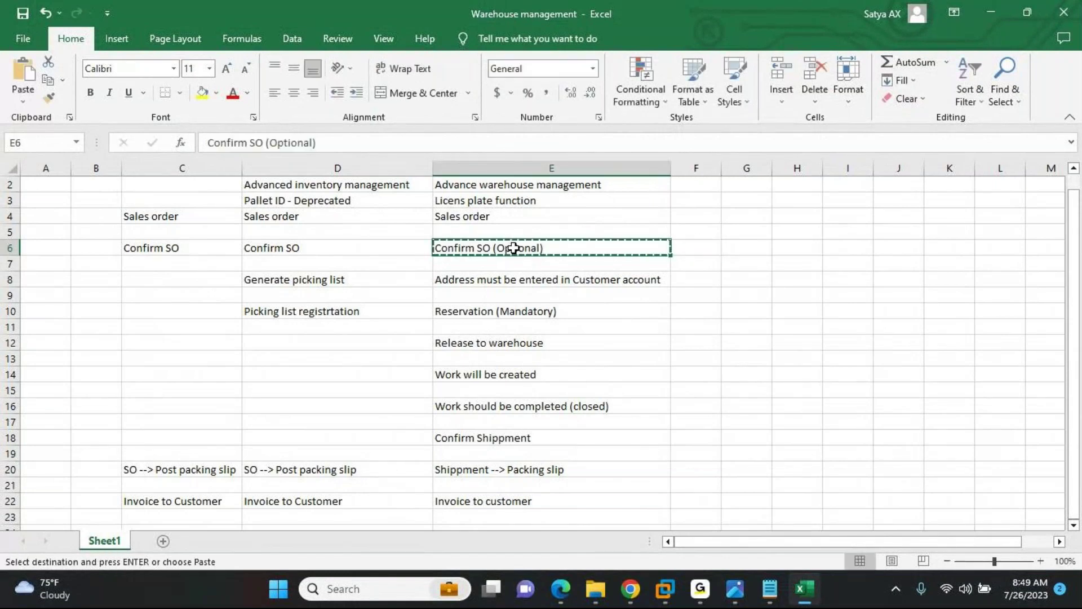
{"action": "key", "text": "Left"}
{"action": "key", "text": "Left"}
{"action": "key", "text": "Left"}
{"action": "key", "text": "Right"}
{"action": "key", "text": "shift+Right"}
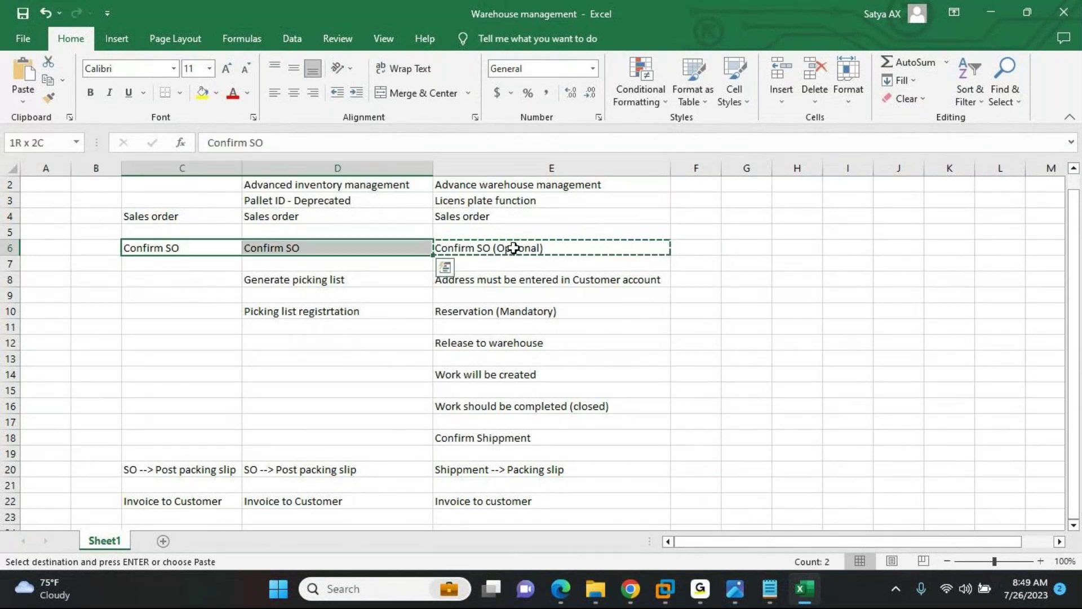
{"action": "key", "text": "Return"}
{"action": "left_click", "coordinate": [587, 259]}
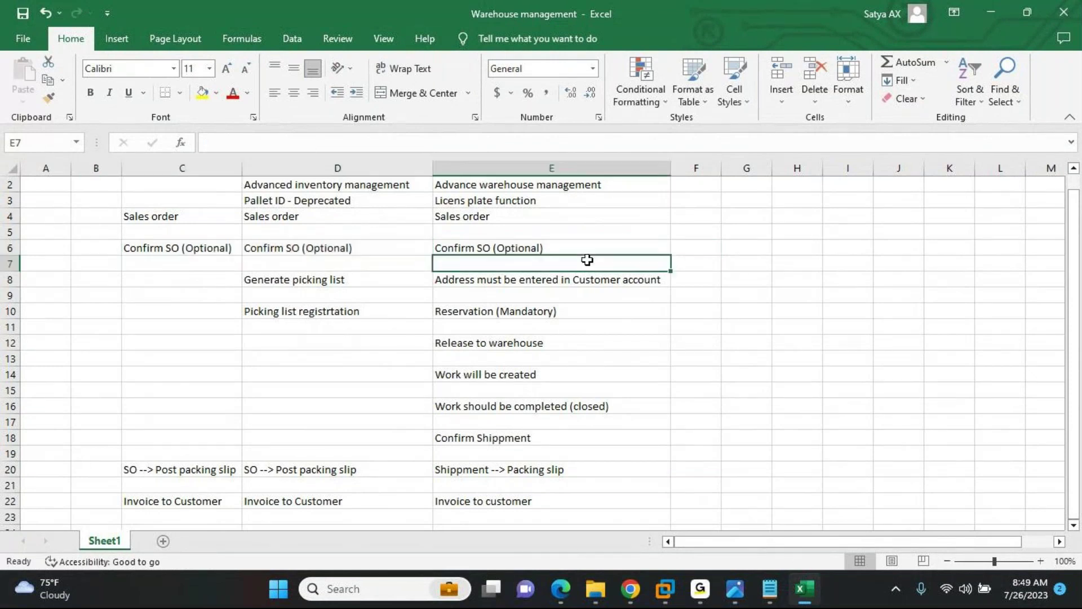
Review the customer address and reservation entries in the outline, and check the line's inventory options on the sales order in Dynamics 365
{"action": "left_click", "coordinate": [565, 279]}
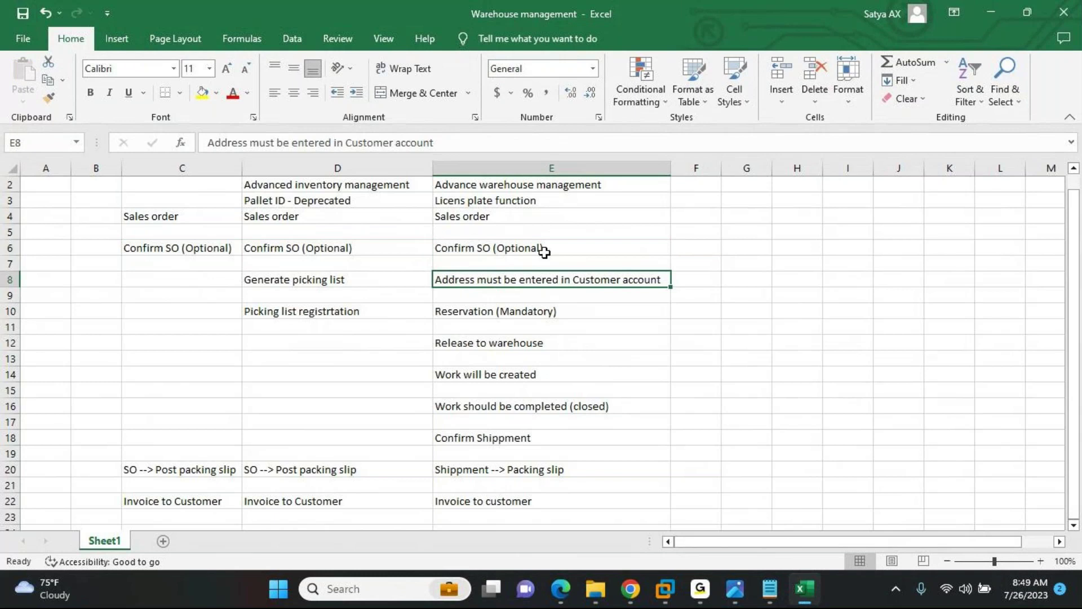
{"action": "left_click", "coordinate": [530, 310]}
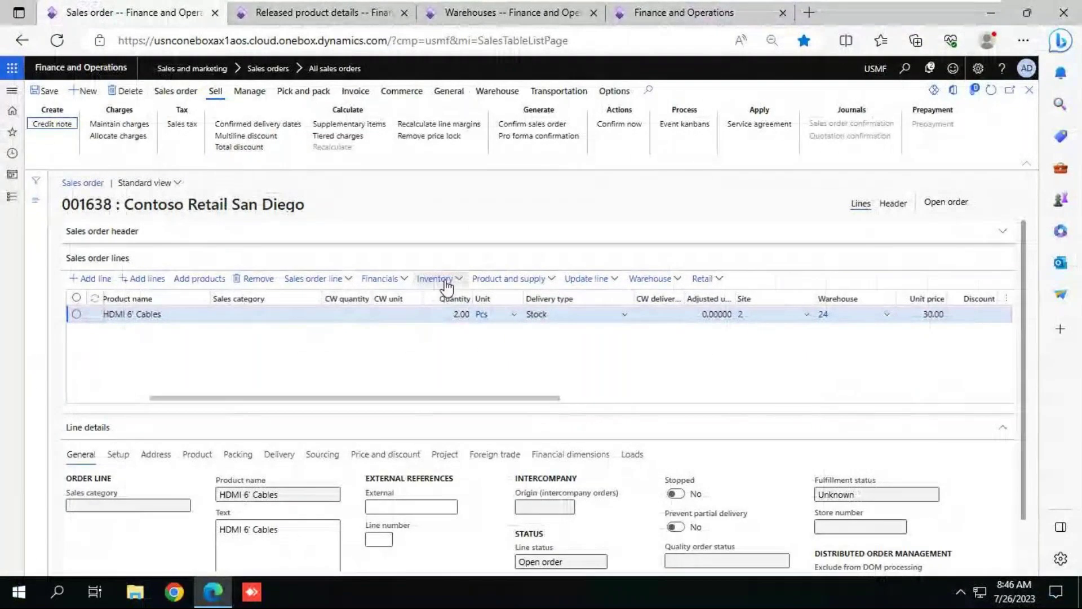
{"action": "left_click", "coordinate": [446, 281]}
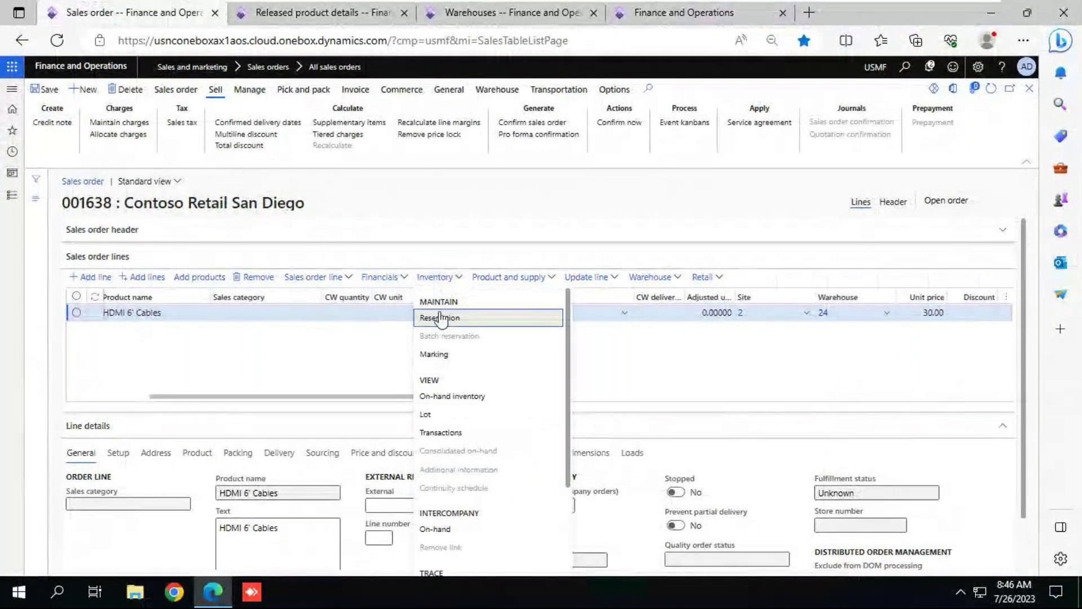
{"action": "key", "text": "Escape"}
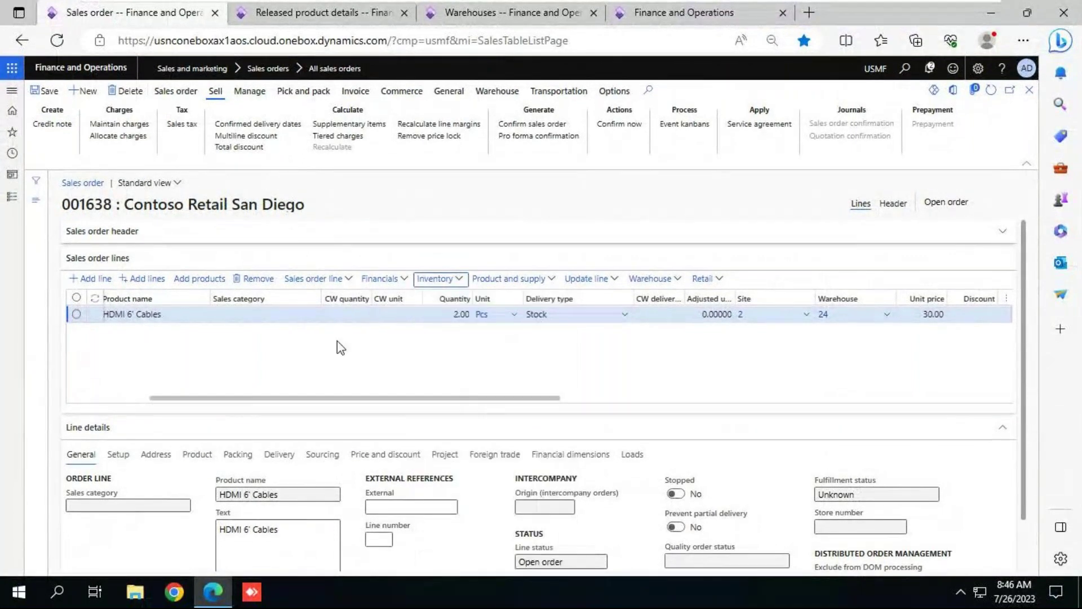
Try to release the sales order to the warehouse without a reservation, and dismiss the message
{"action": "left_click", "coordinate": [498, 92]}
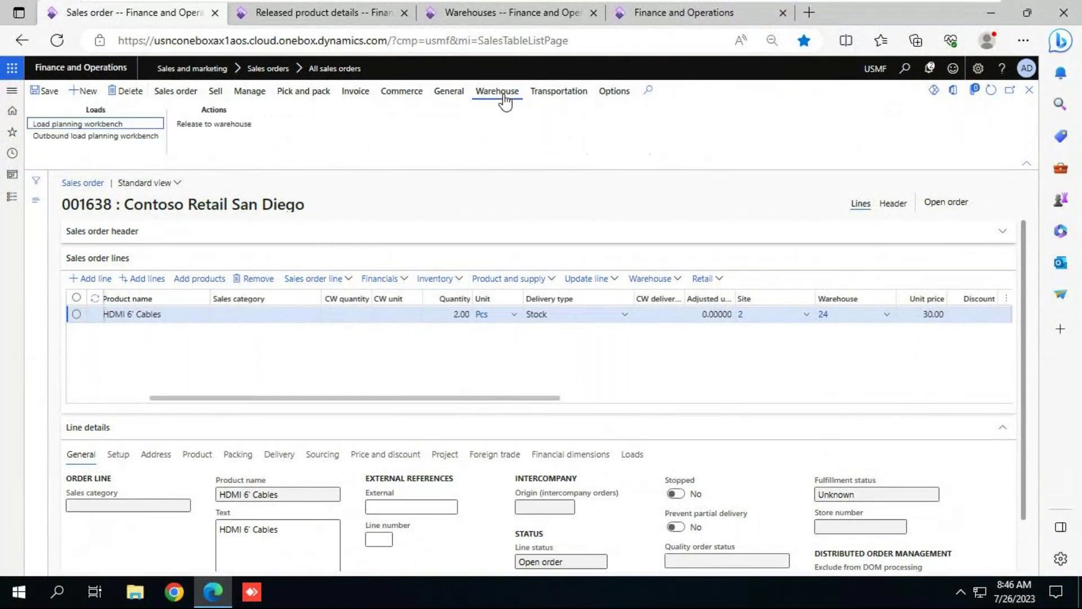
{"action": "left_click", "coordinate": [230, 127]}
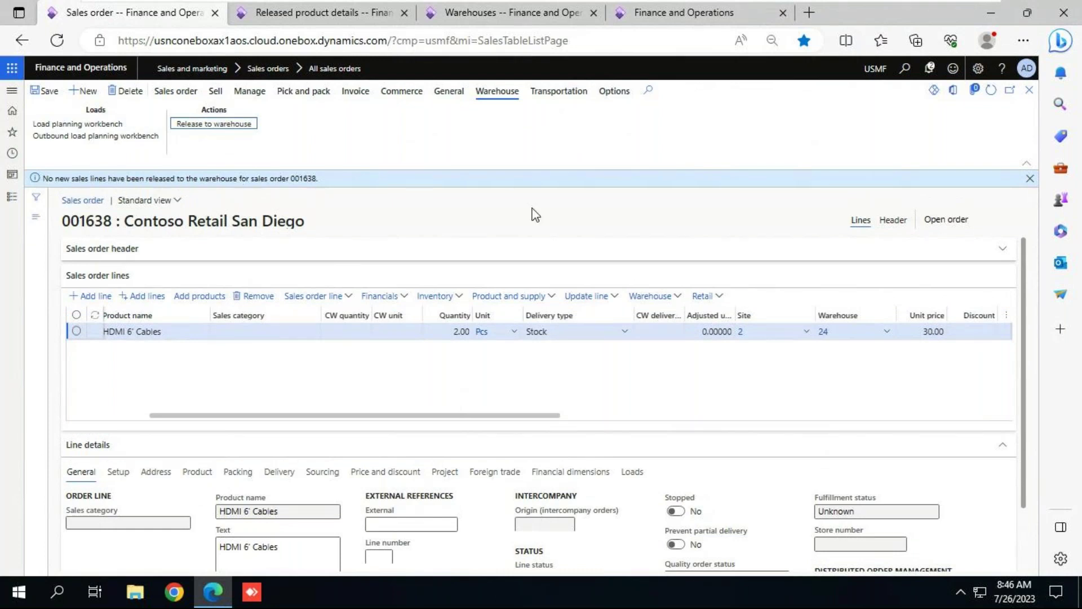
{"action": "left_click", "coordinate": [1030, 178]}
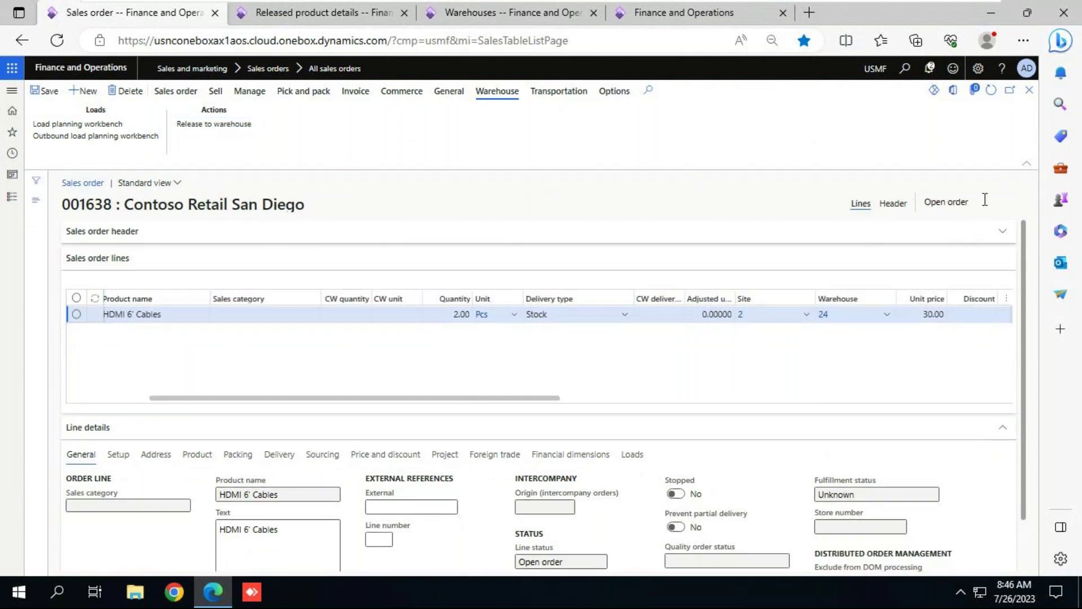
Reserve the lot for the HDMI 6' Cables line, release the sales order to the warehouse and expand the resulting messages
{"action": "left_click", "coordinate": [437, 277]}
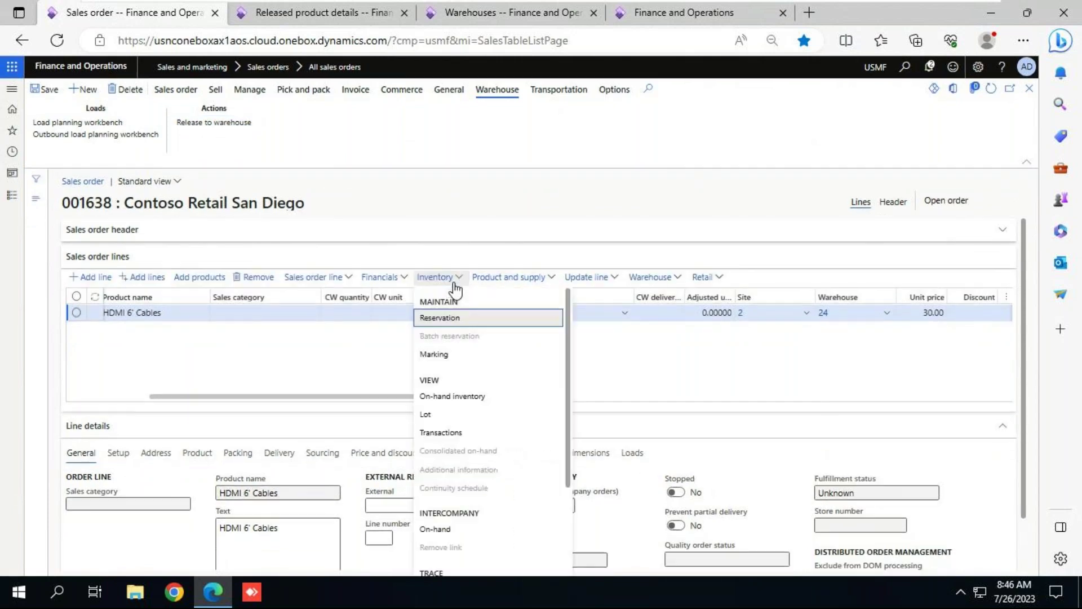
{"action": "left_click", "coordinate": [443, 319]}
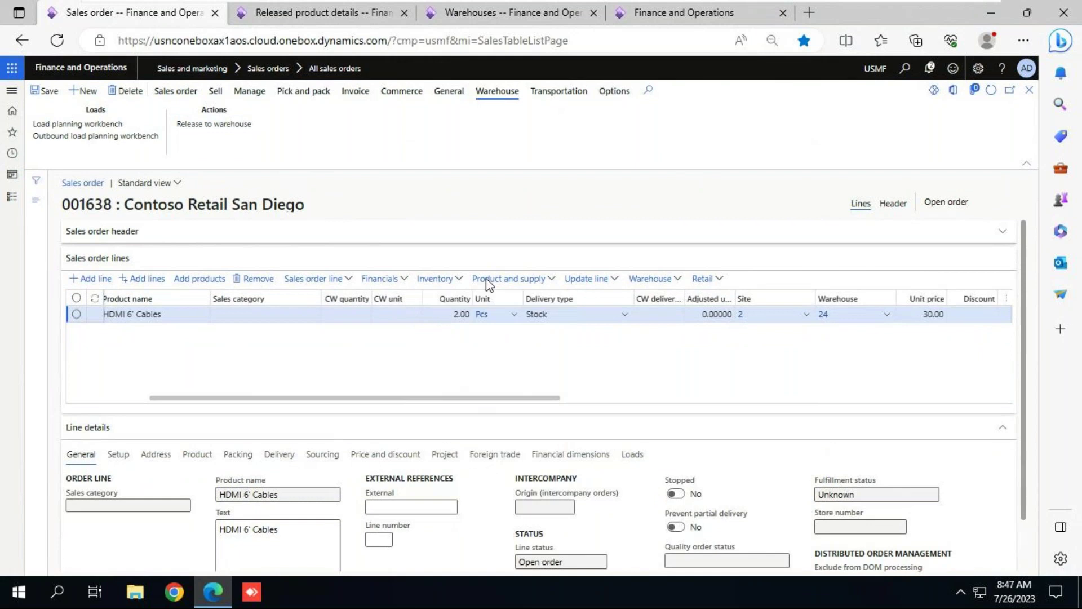
{"action": "left_click", "coordinate": [50, 93]}
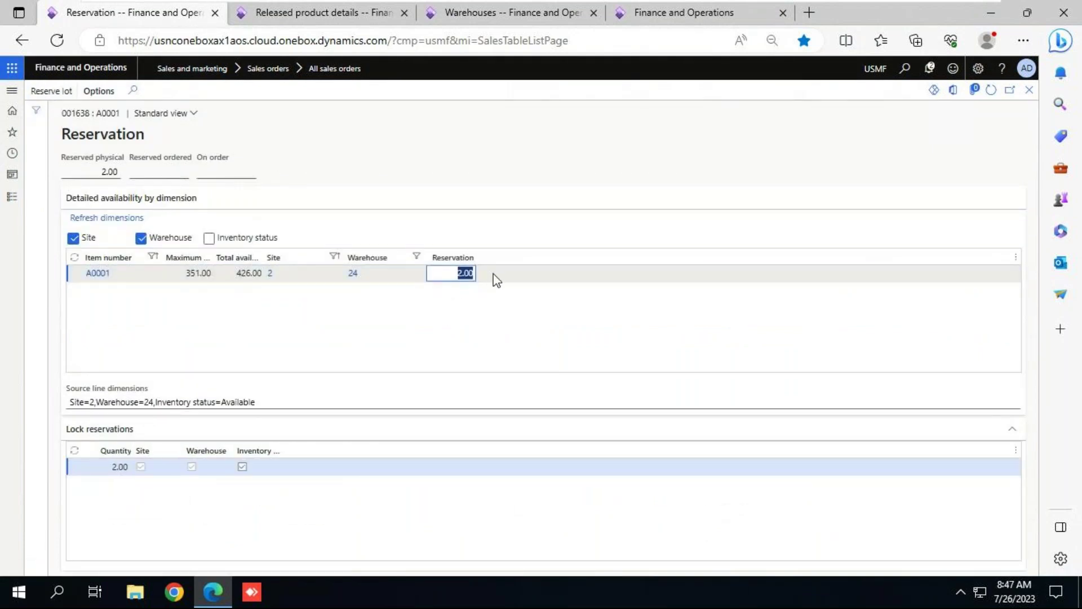
{"action": "left_click", "coordinate": [1031, 95]}
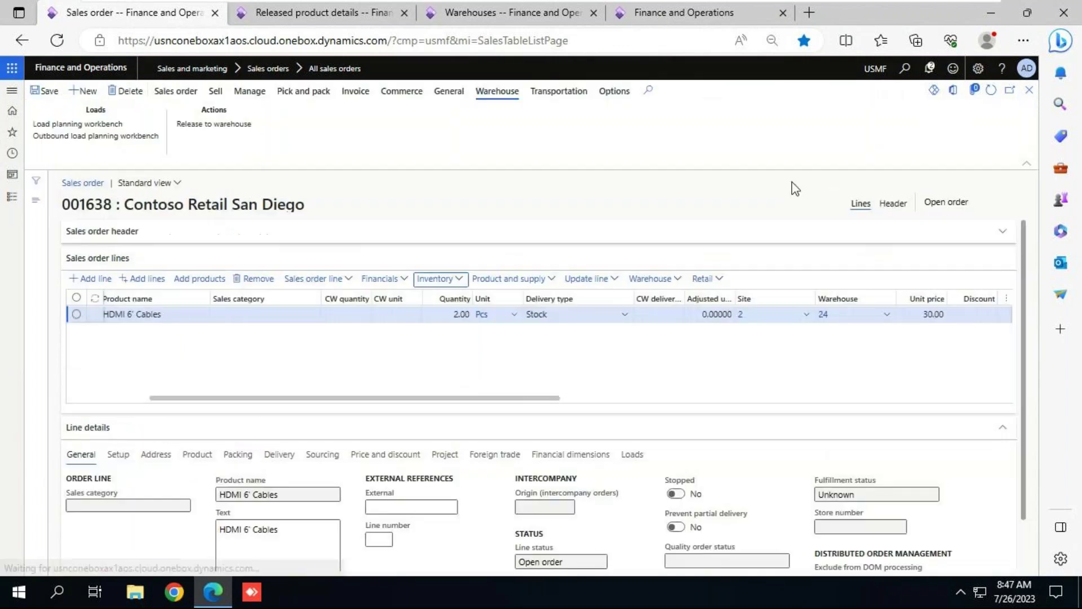
{"action": "left_click", "coordinate": [235, 127]}
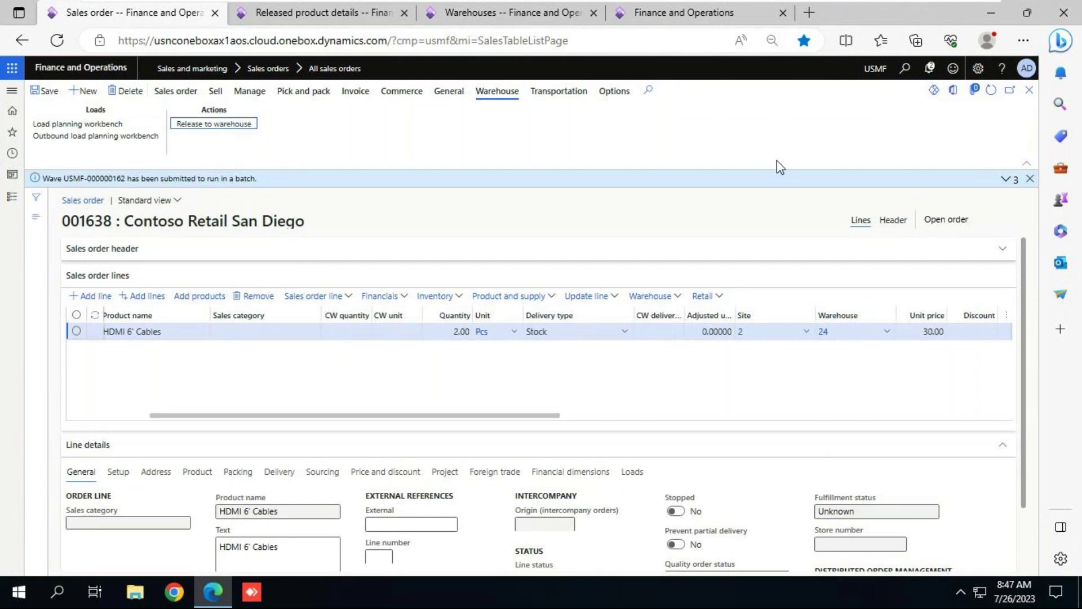
{"action": "left_click", "coordinate": [1006, 179]}
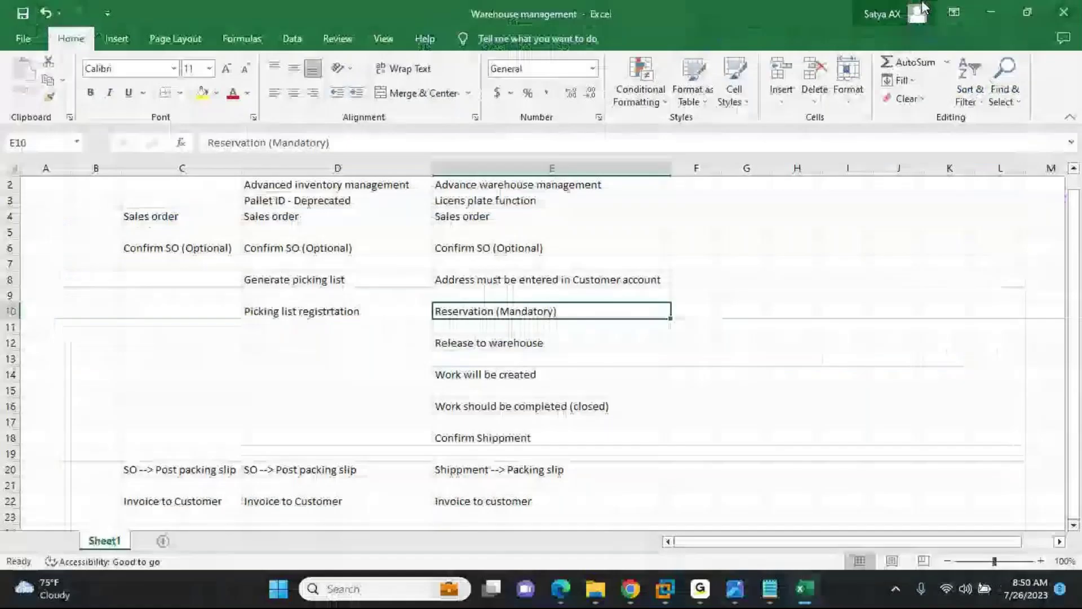
Switch to the "26th July 23" notes in Notepad and review the Shippment, Load, Wave and Work entries
{"action": "key", "text": "alt+Tab"}
{"action": "key", "text": "alt+Tab"}
{"action": "key", "text": "alt+Tab"}
{"action": "key", "text": "alt+Tab"}
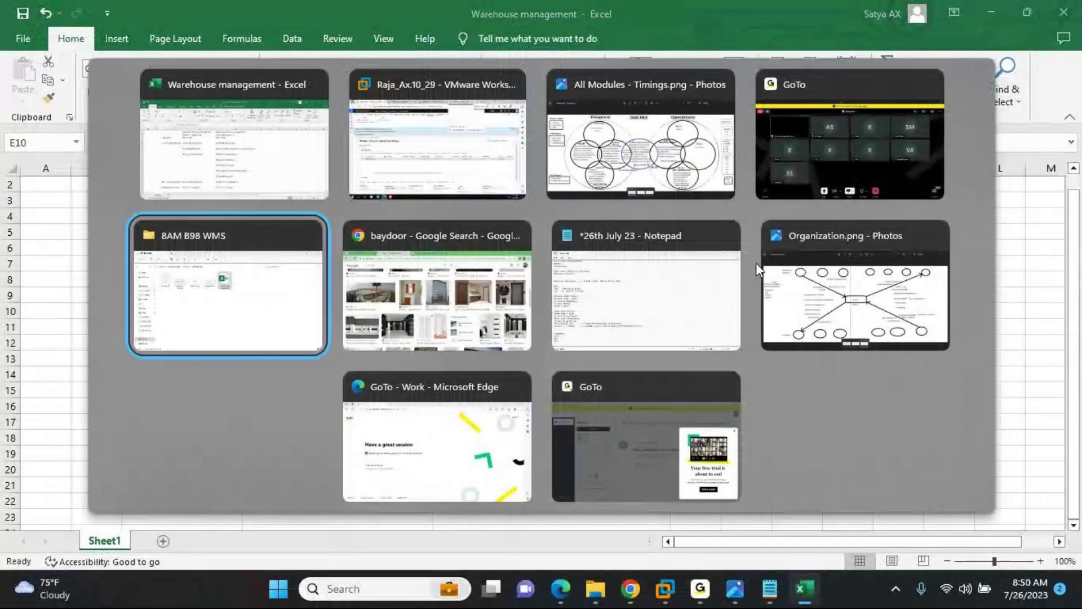
{"action": "key", "text": "alt+Tab"}
{"action": "key", "text": "alt+Tab"}
{"action": "left_click", "coordinate": [74, 477]}
{"action": "left_click", "coordinate": [51, 486]}
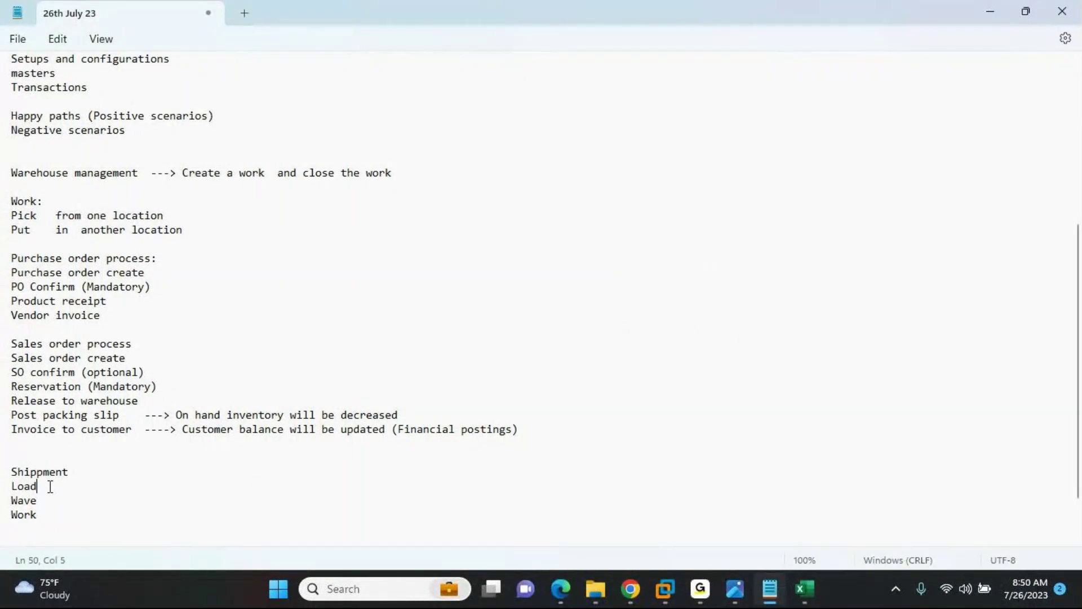
{"action": "left_click", "coordinate": [47, 504]}
{"action": "left_click", "coordinate": [43, 522]}
Return to the sales order in Dynamics 365, dismiss the release messages and refresh the page
{"action": "key", "text": "alt+Tab"}
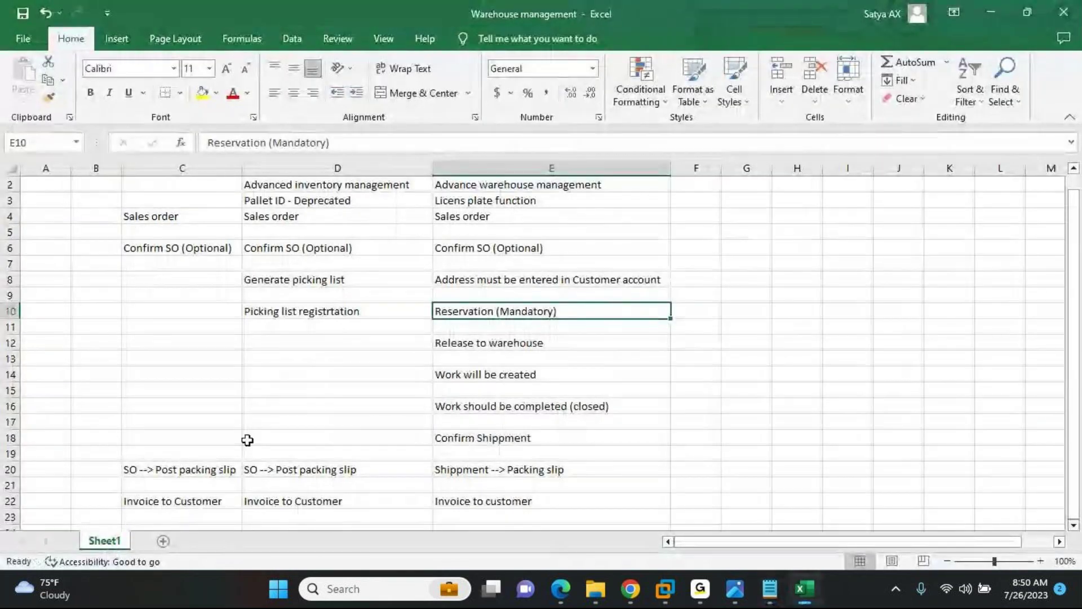
{"action": "key", "text": "alt+Tab"}
{"action": "key", "text": "Tab"}
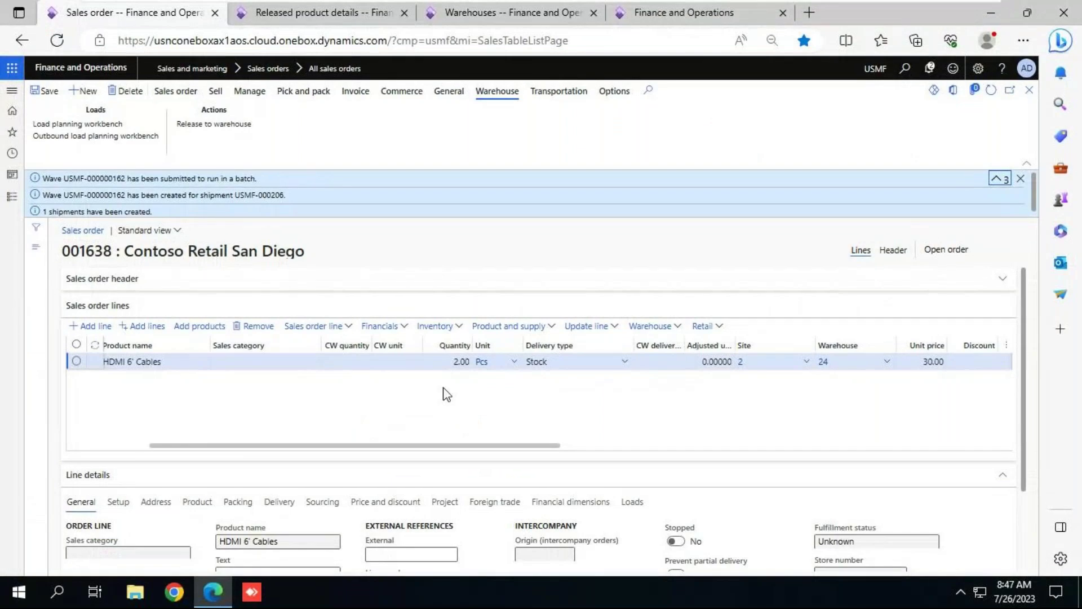
{"action": "left_click", "coordinate": [1020, 178]}
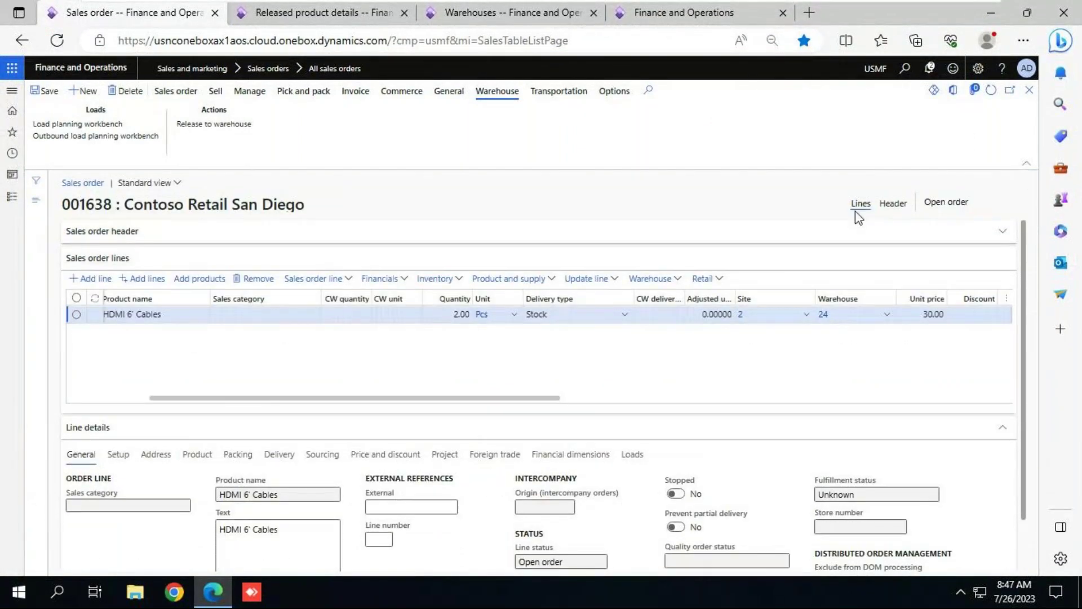
{"action": "left_click", "coordinate": [991, 90]}
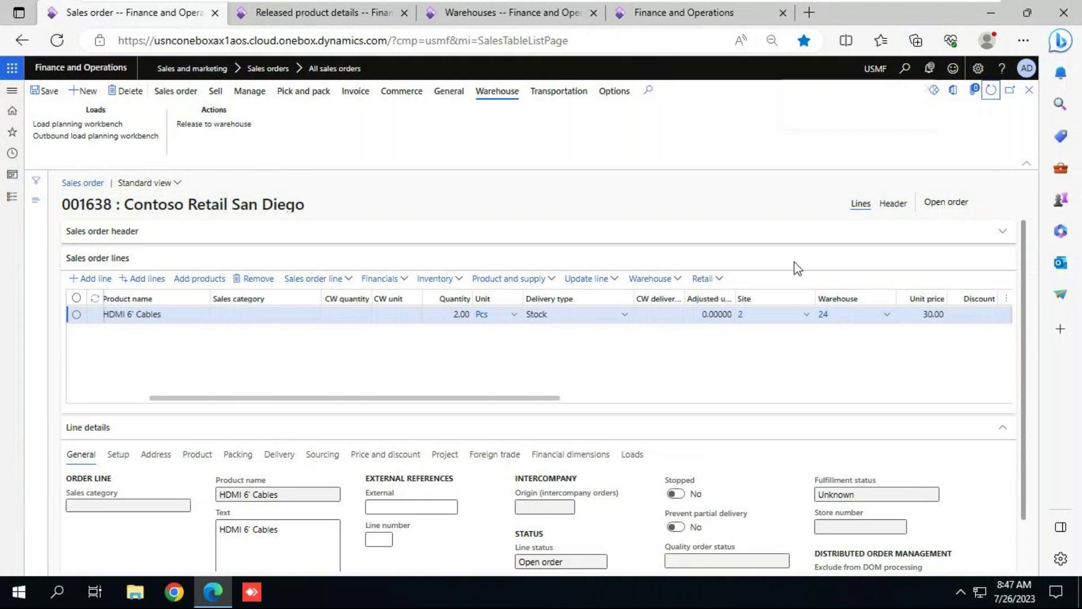
Open the warehouse work details for the HDMI 6' Cables sales order line
{"action": "left_click", "coordinate": [673, 285]}
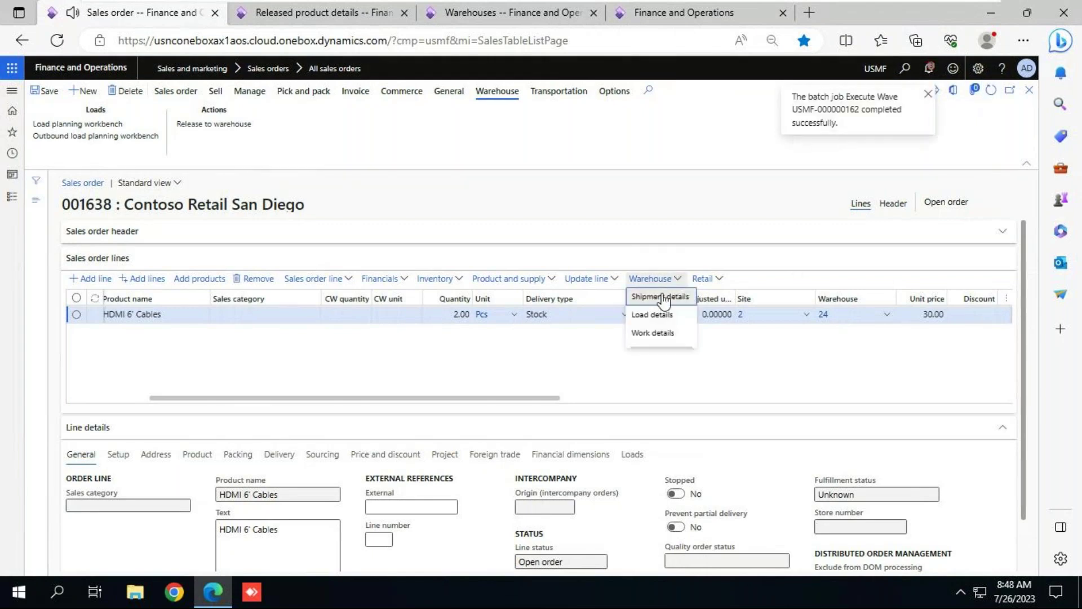
{"action": "left_click", "coordinate": [651, 333]}
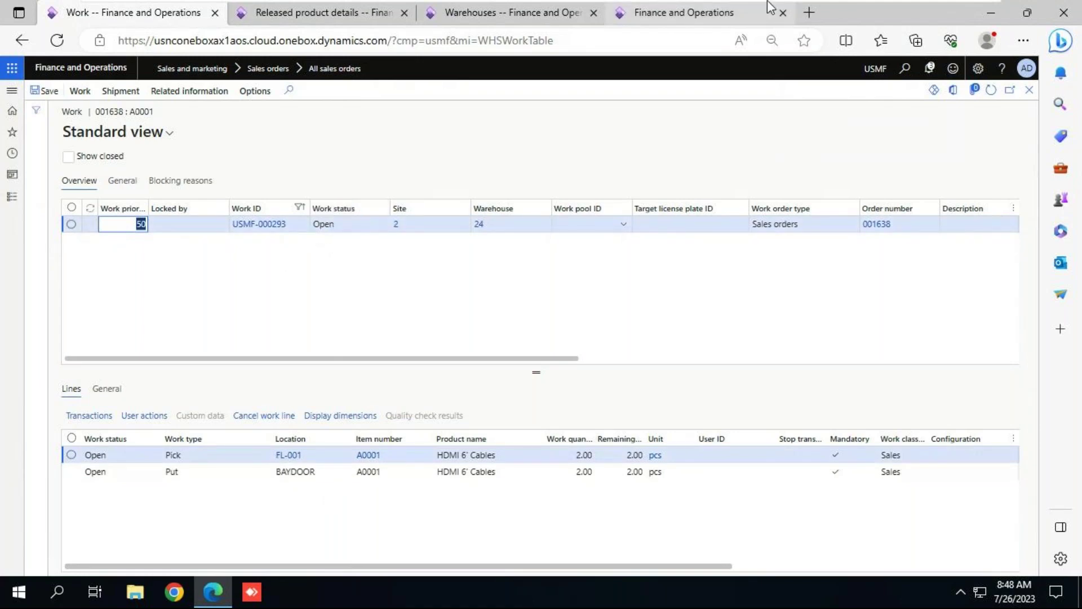
Switch to Google Chrome and view the "pallet and forklift" image results and the mobile scanner for warehouse search
{"action": "key", "text": "alt+Tab"}
{"action": "key", "text": "alt+Tab"}
{"action": "key", "text": "alt+Tab"}
{"action": "key", "text": "alt+Tab"}
{"action": "key", "text": "alt+Tab"}
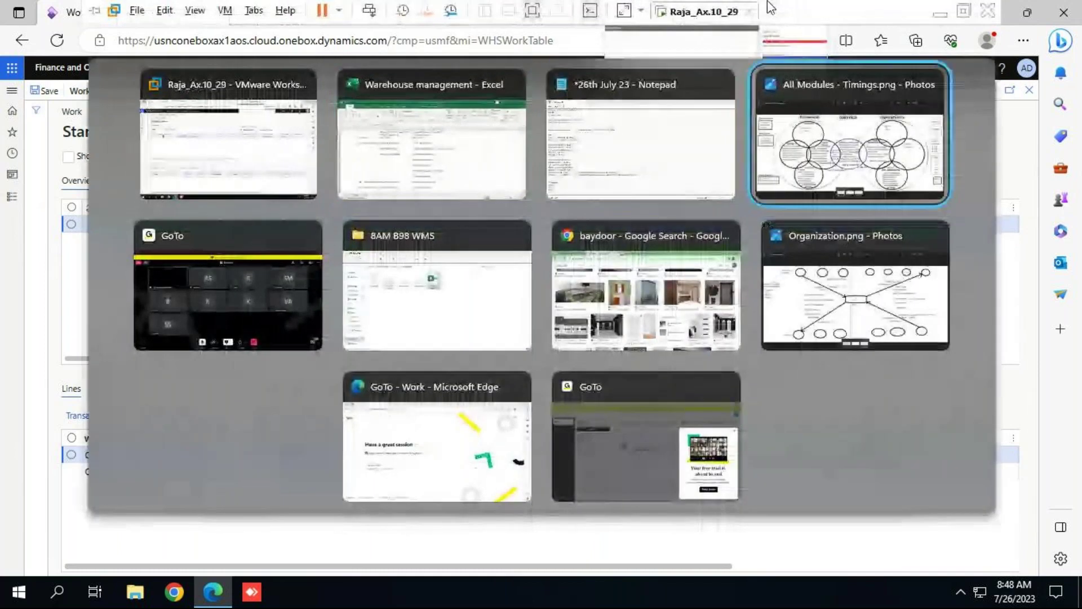
{"action": "key", "text": "alt+Tab"}
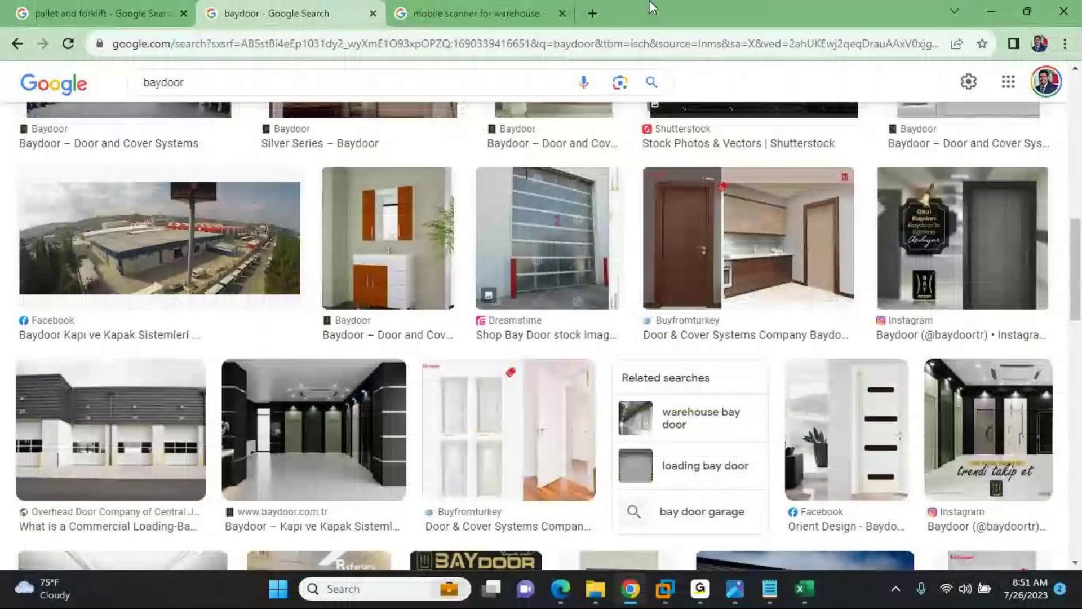
{"action": "left_click", "coordinate": [113, 10]}
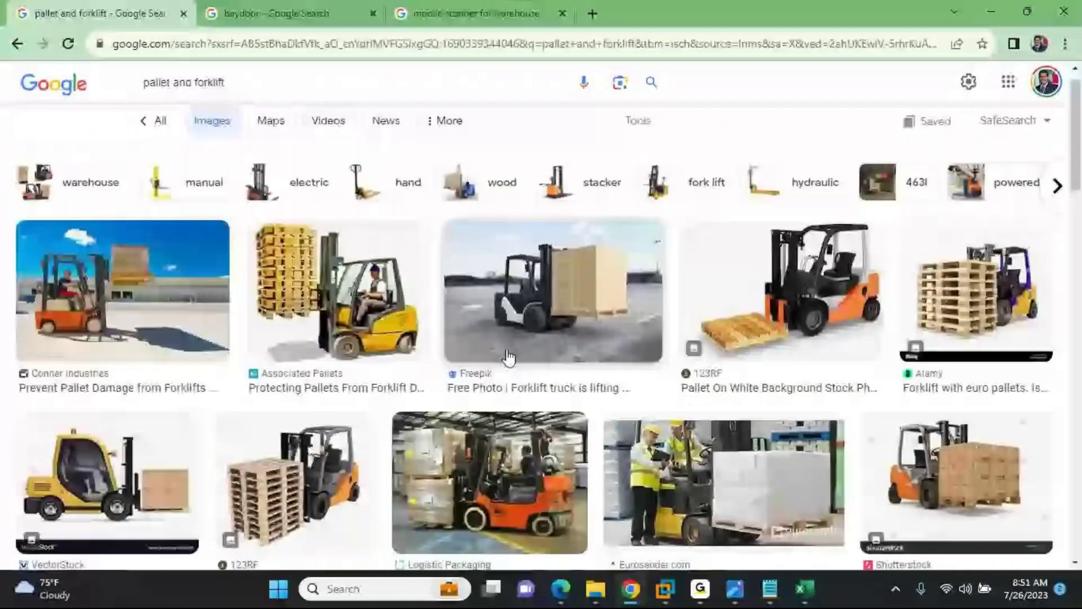
{"action": "left_click", "coordinate": [499, 22]}
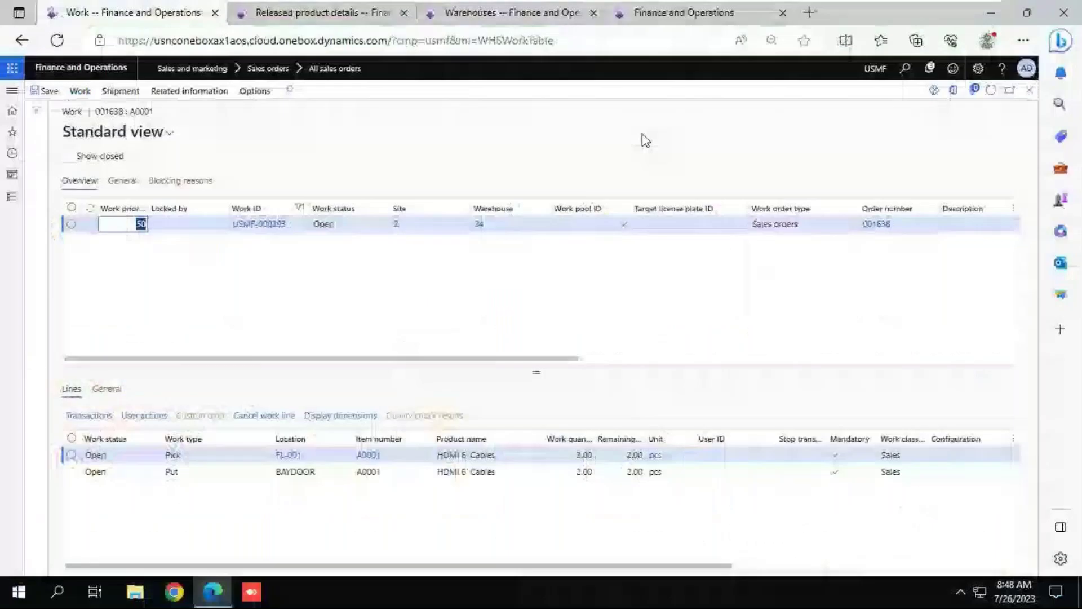
Back in Dynamics 365, close the browser tab with the User directed work page and duplicate the Warehouses tab
{"action": "left_click", "coordinate": [724, 12]}
{"action": "left_click", "coordinate": [783, 12]}
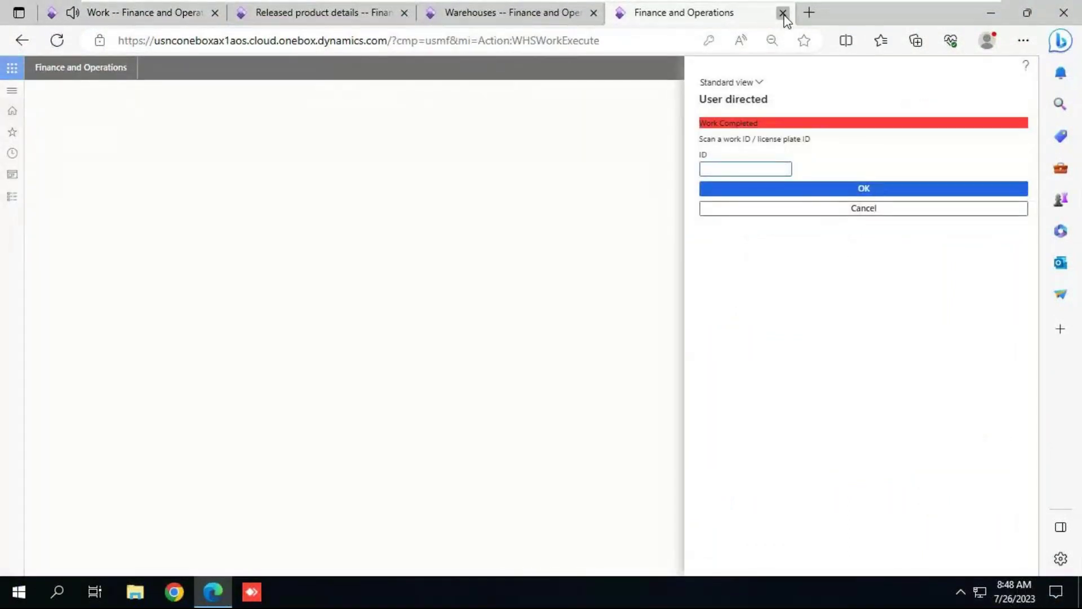
{"action": "right_click", "coordinate": [520, 14]}
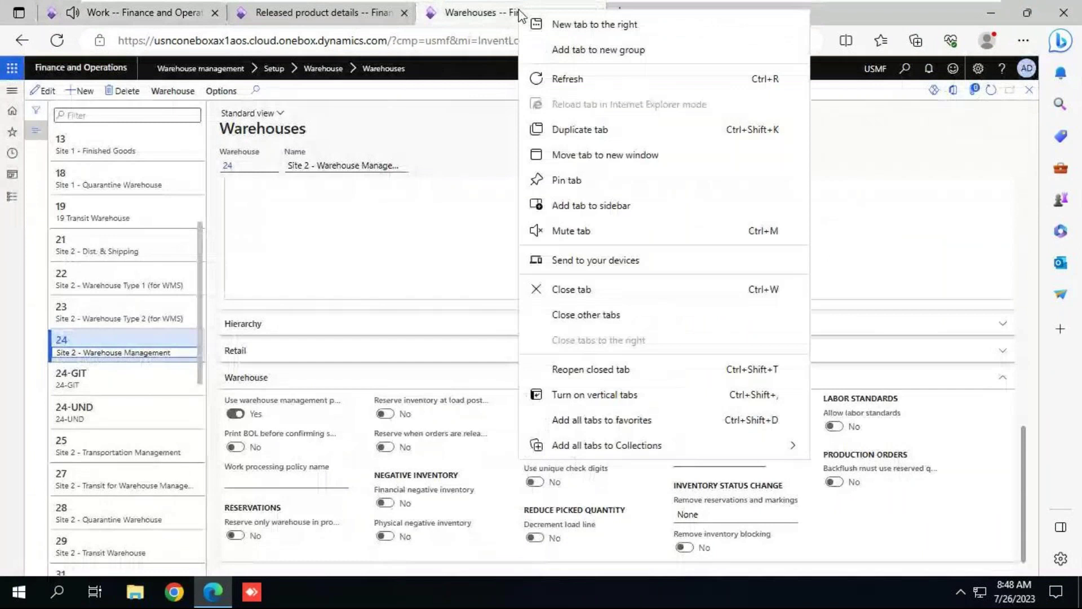
{"action": "left_click", "coordinate": [580, 130]}
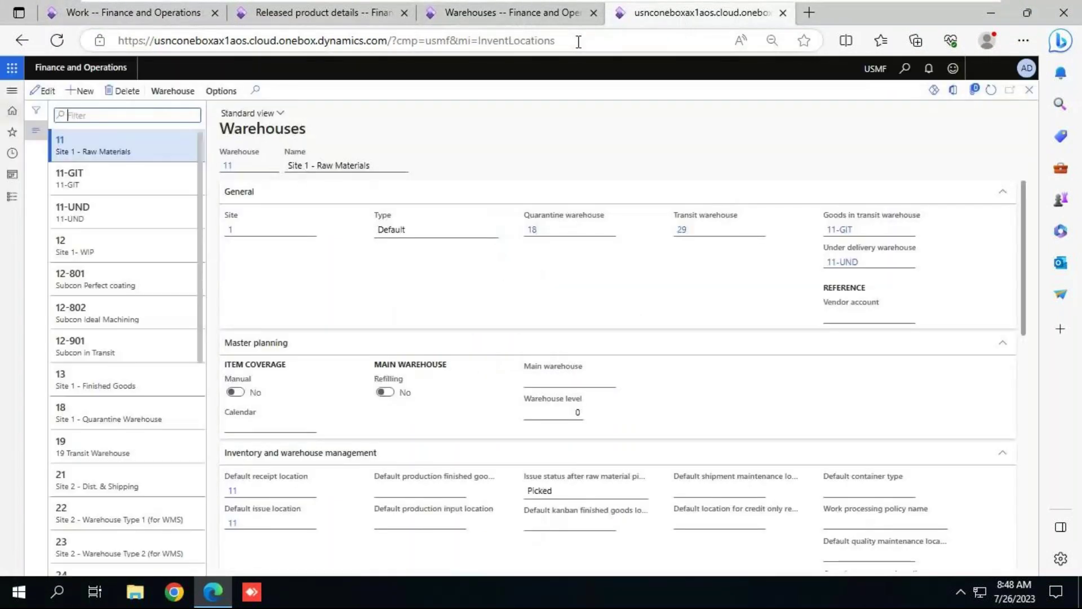
Load the warehouse mobile device page in the duplicated tab by changing the address's mi parameter to Action:WHSWorkExecute
{"action": "left_click", "coordinate": [578, 42]}
{"action": "left_click", "coordinate": [579, 42]}
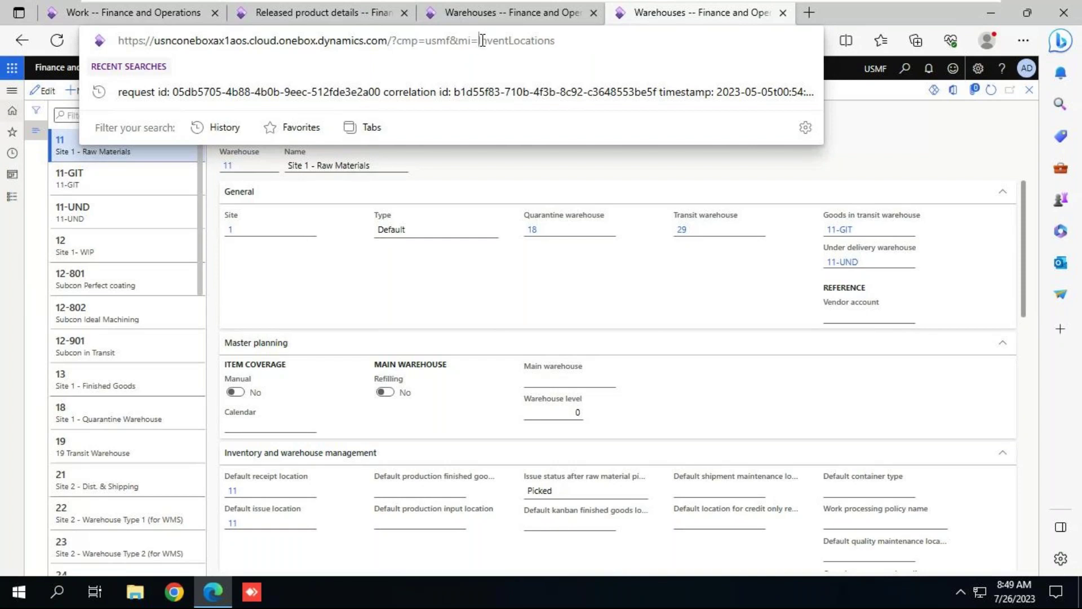
{"action": "left_click_drag", "start_coordinate": [478, 41], "coordinate": [671, 28]}
{"action": "key", "text": "BackSpace"}
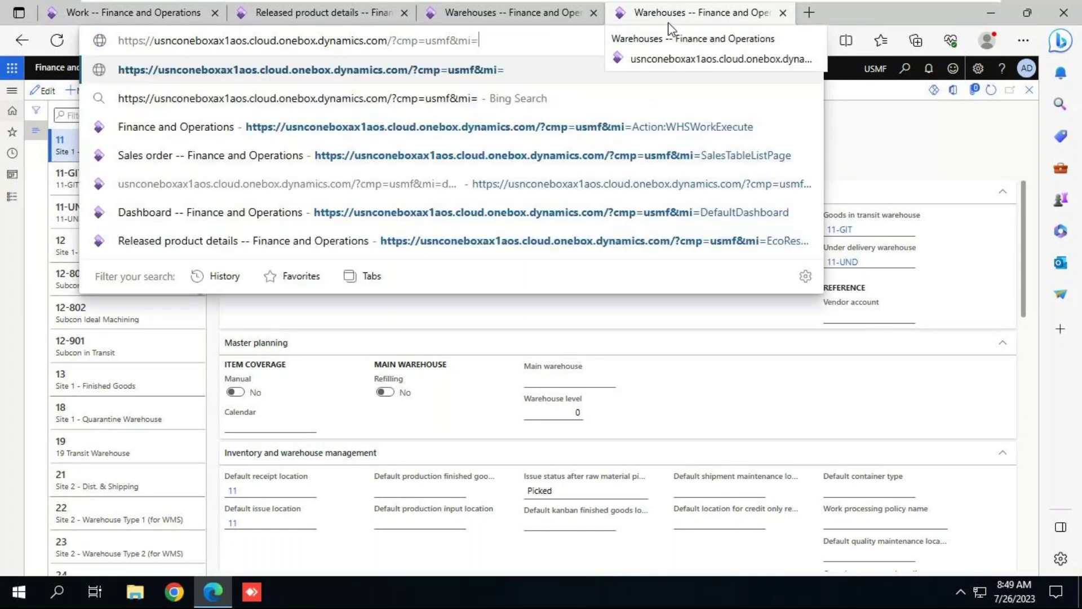
{"action": "type", "text": "Actio"}
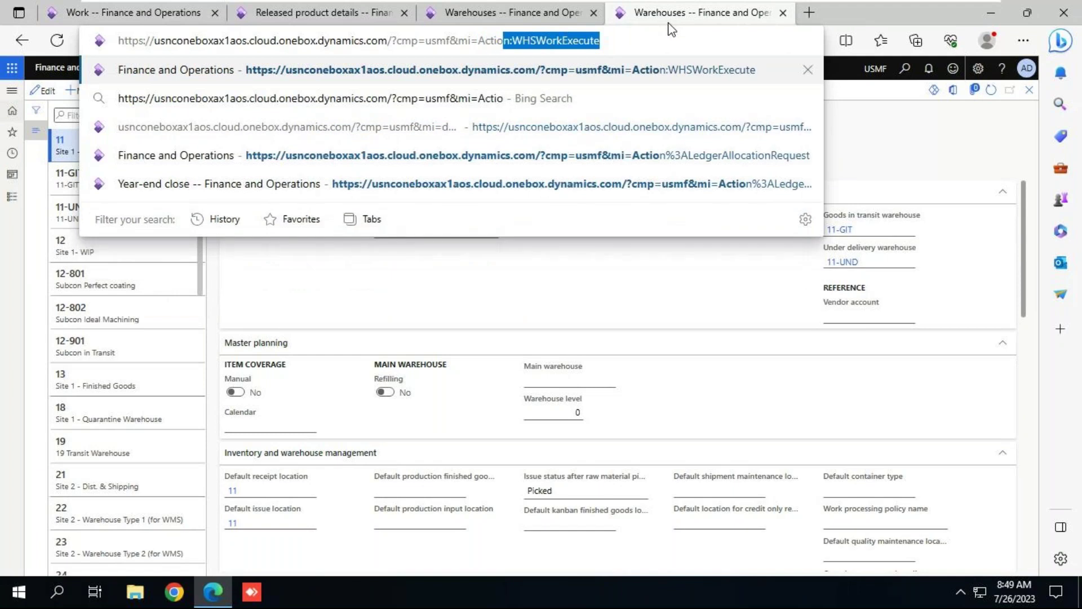
{"action": "type", "text": "n:W"}
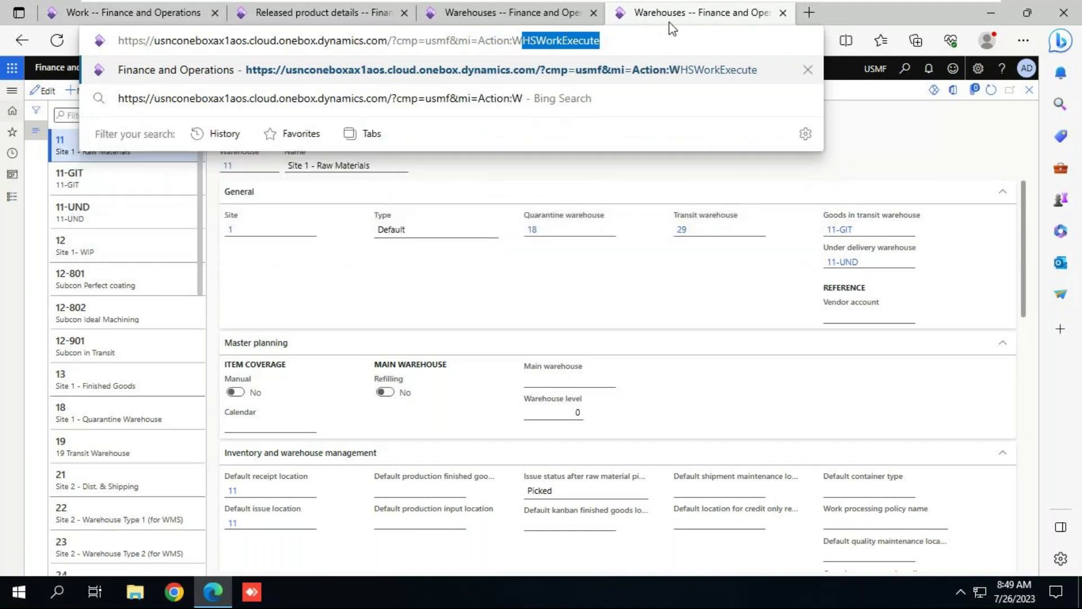
{"action": "type", "text": "HSWork"}
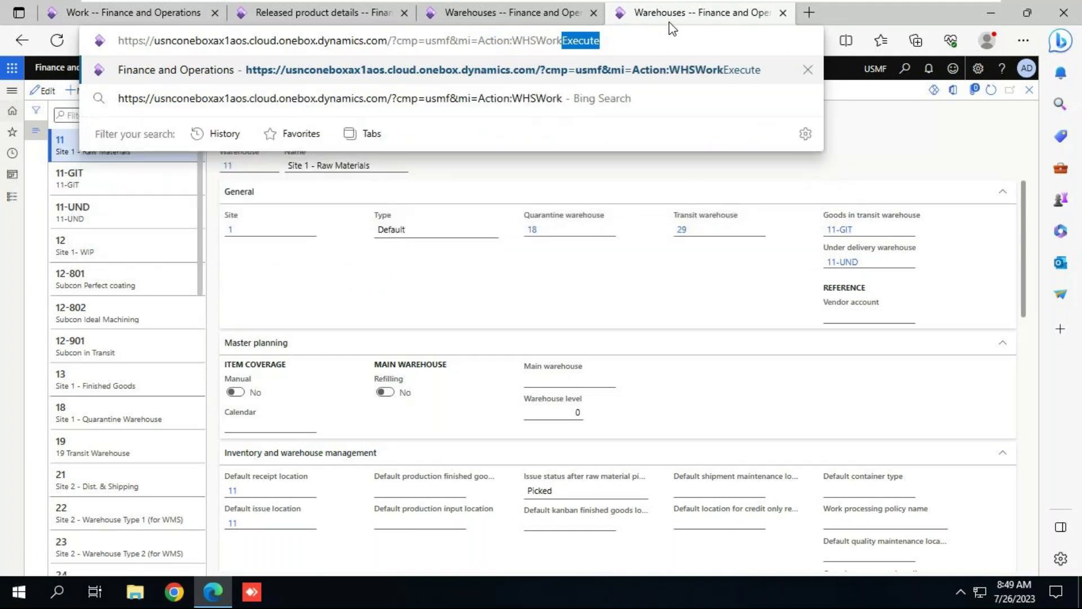
{"action": "key", "text": "Return"}
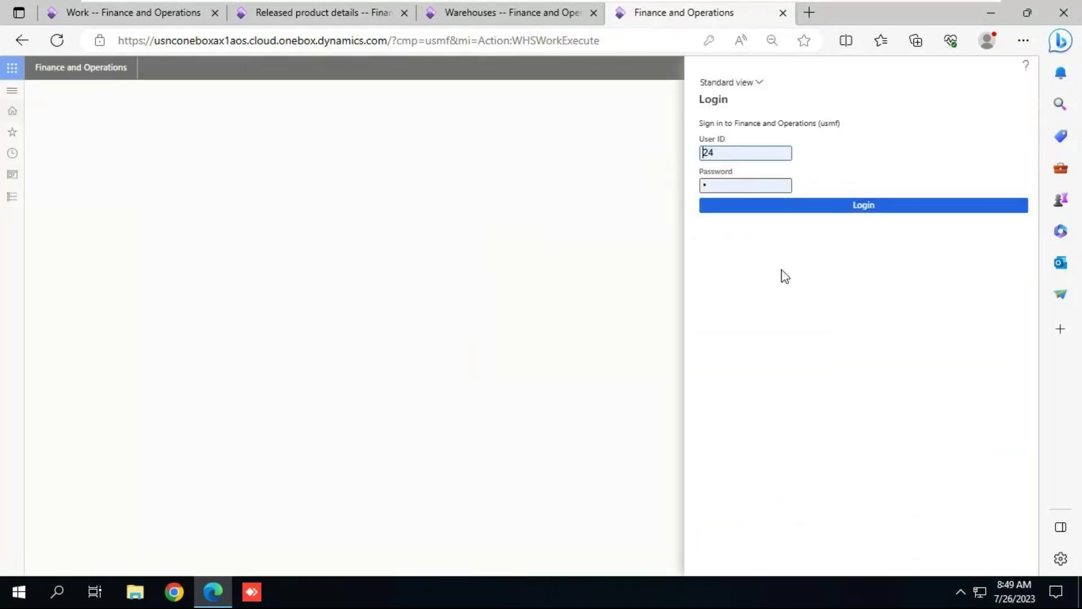
Log in to the mobile device page with the prefilled credentials, cancel the User directed screen and return to the Main Menu
{"action": "left_click", "coordinate": [863, 206]}
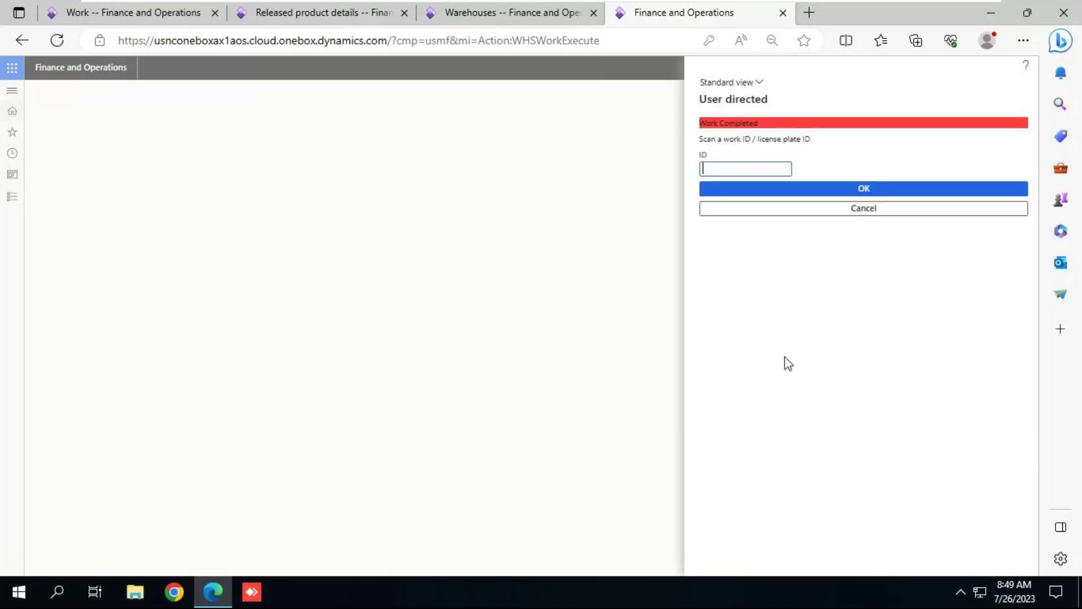
{"action": "left_click", "coordinate": [857, 208]}
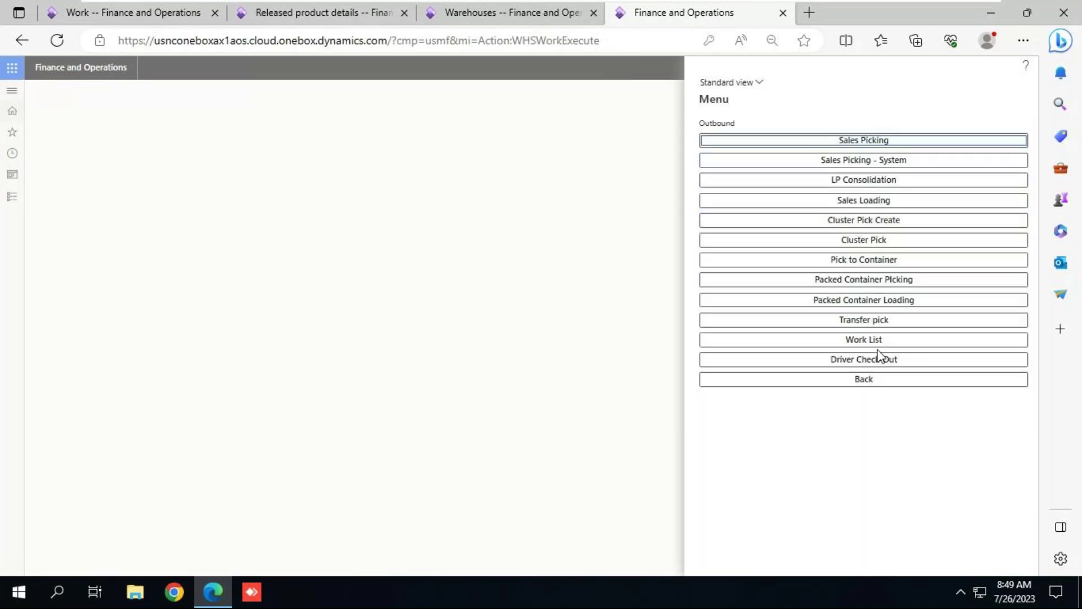
{"action": "left_click", "coordinate": [872, 382]}
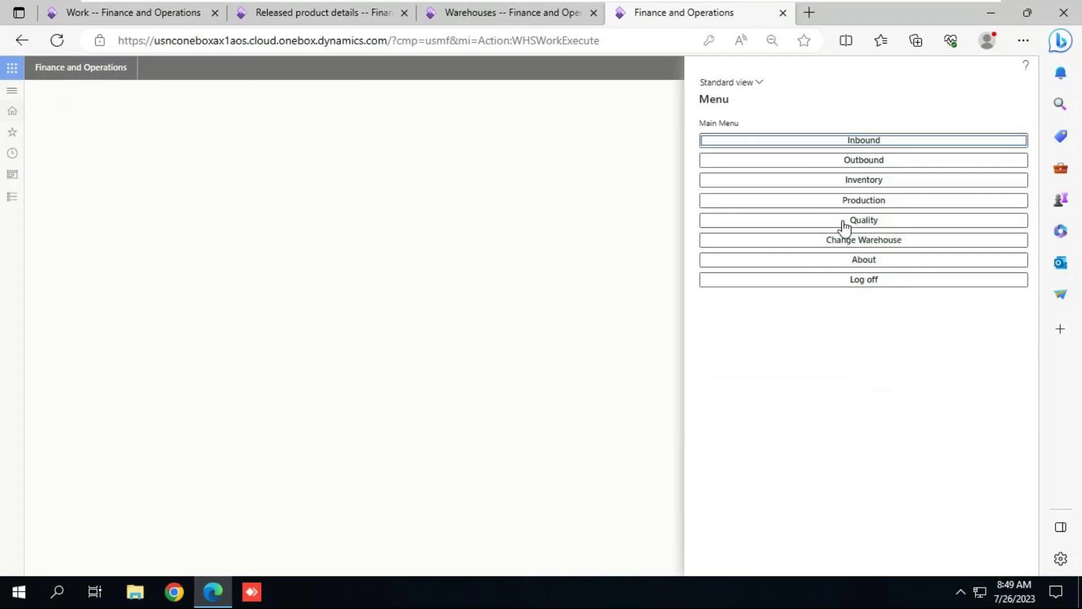
In the Warehouses tab, open the Mobile device menu items page from the Warehouse management mobile device setup
{"action": "left_click", "coordinate": [524, 17]}
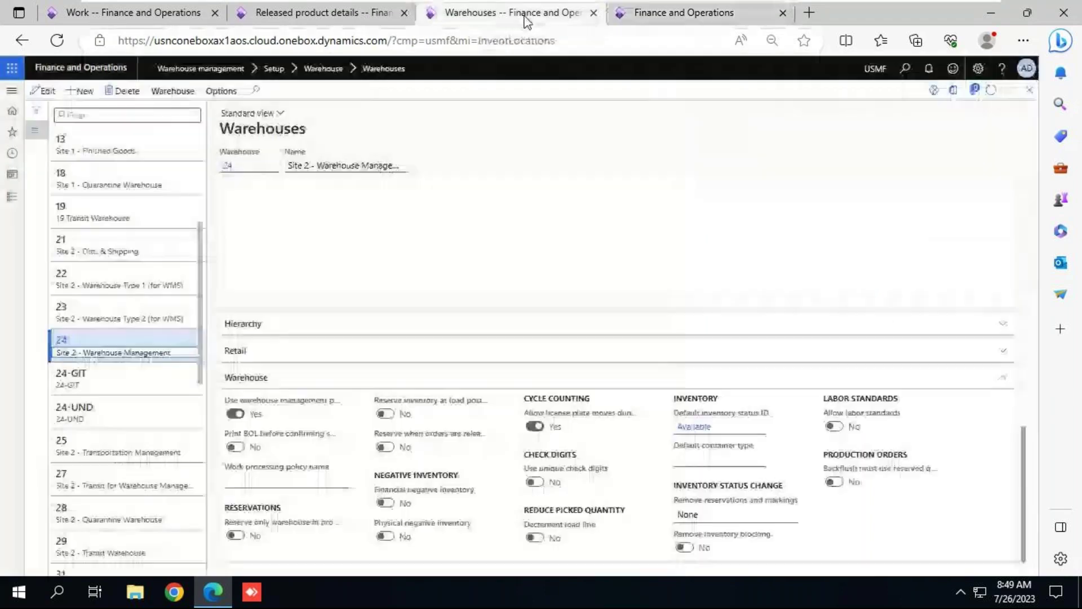
{"action": "left_click", "coordinate": [8, 201]}
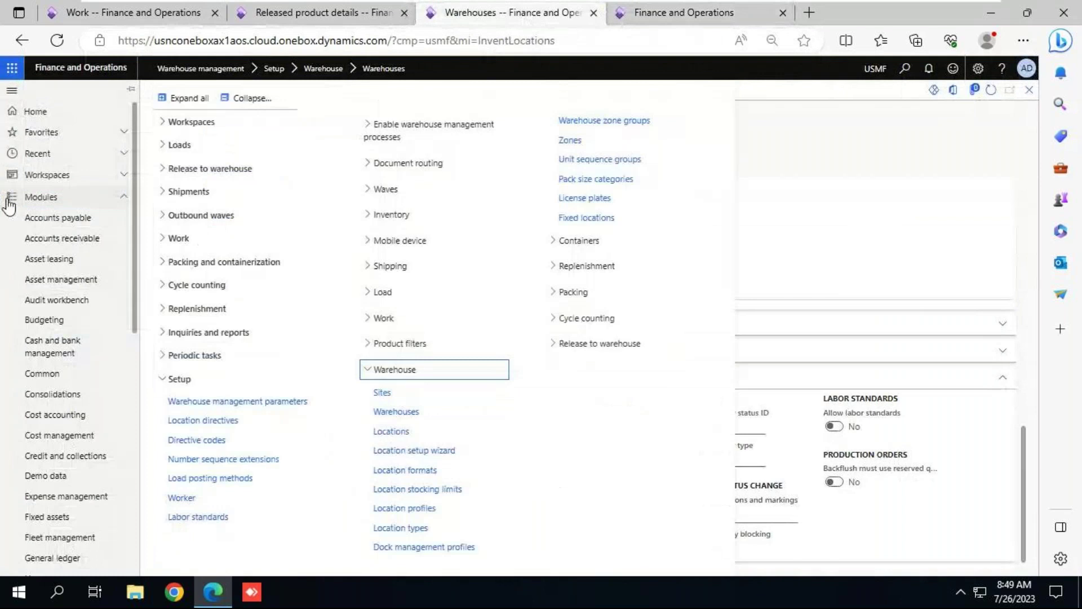
{"action": "left_click", "coordinate": [403, 242]}
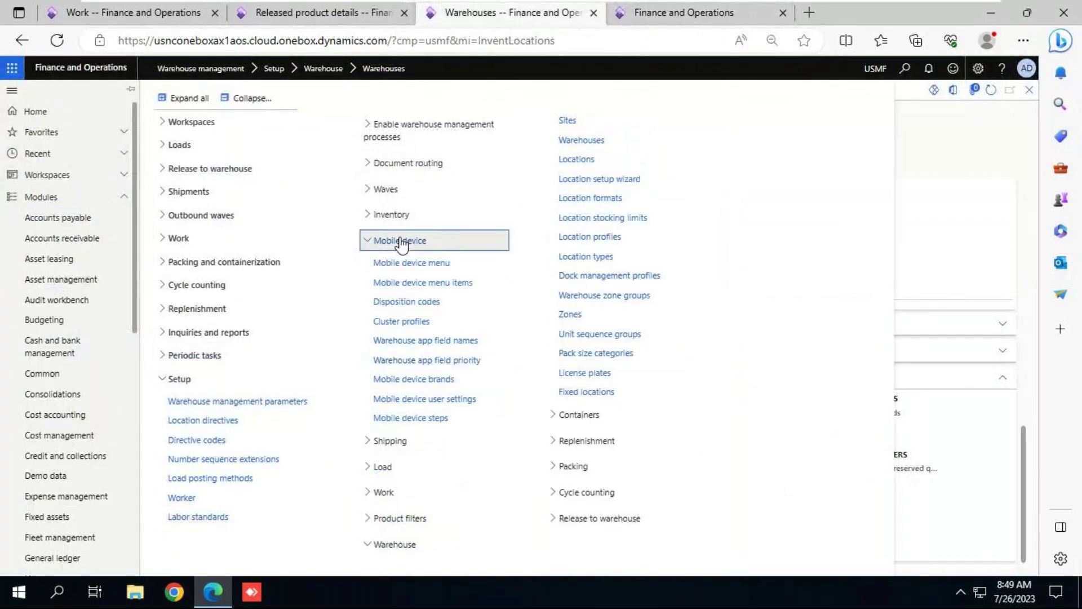
{"action": "left_click", "coordinate": [422, 283]}
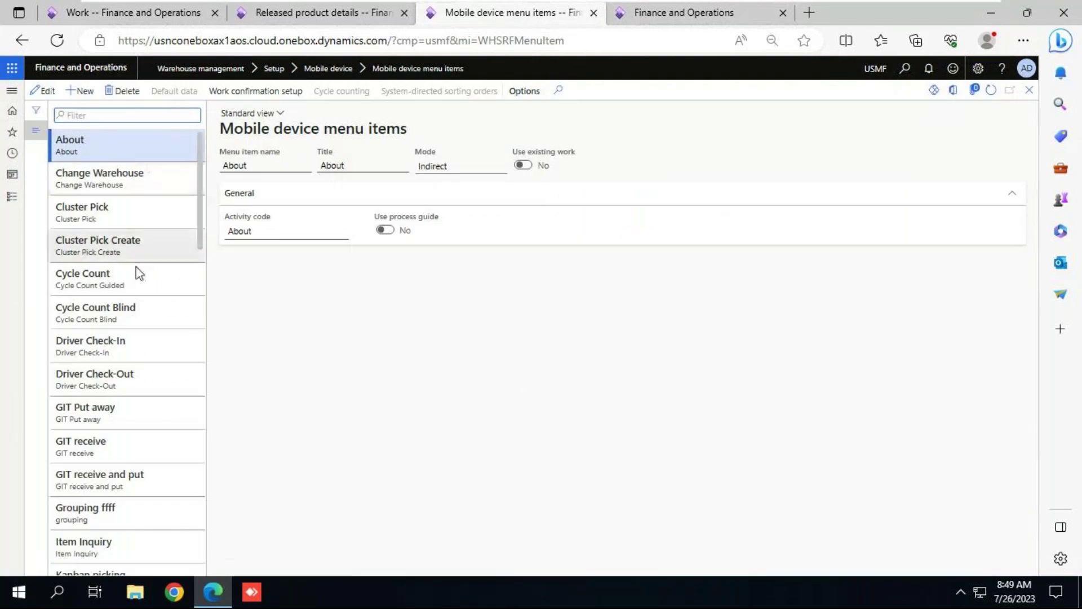
Browse the mobile device menu items and examine the Sales Picking item's settings and work classes
{"action": "left_click", "coordinate": [126, 326]}
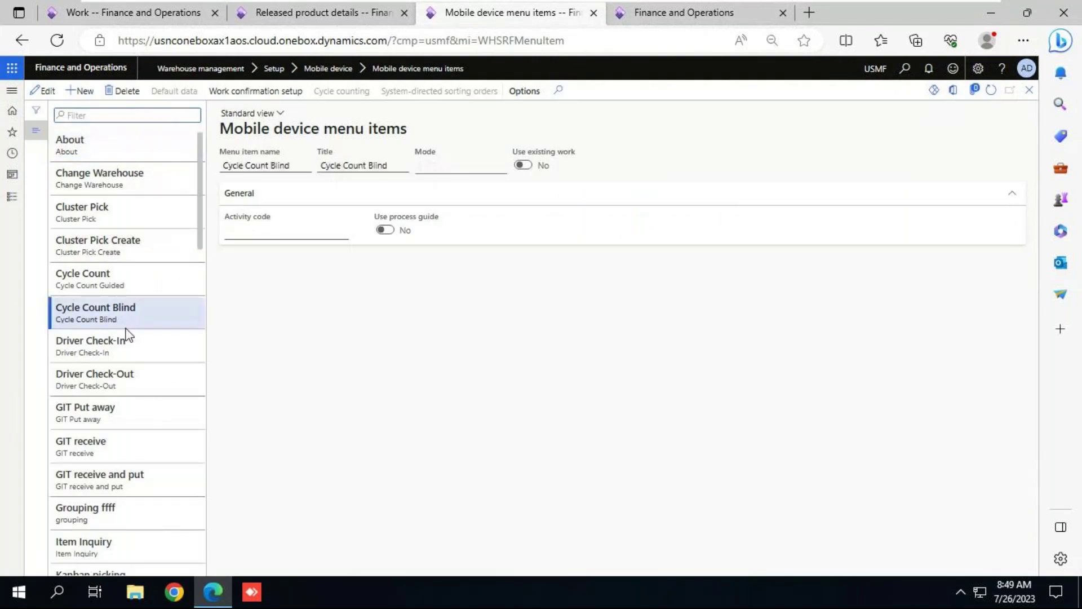
{"action": "left_click", "coordinate": [116, 374]}
{"action": "left_click_drag", "start_coordinate": [200, 223], "coordinate": [208, 517]}
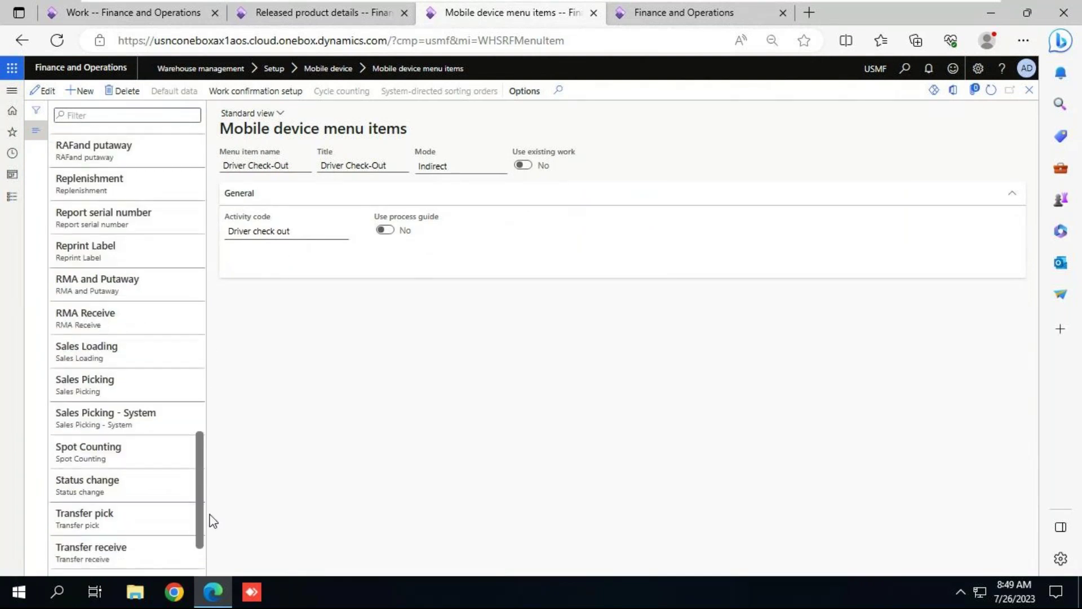
{"action": "left_click", "coordinate": [108, 375]}
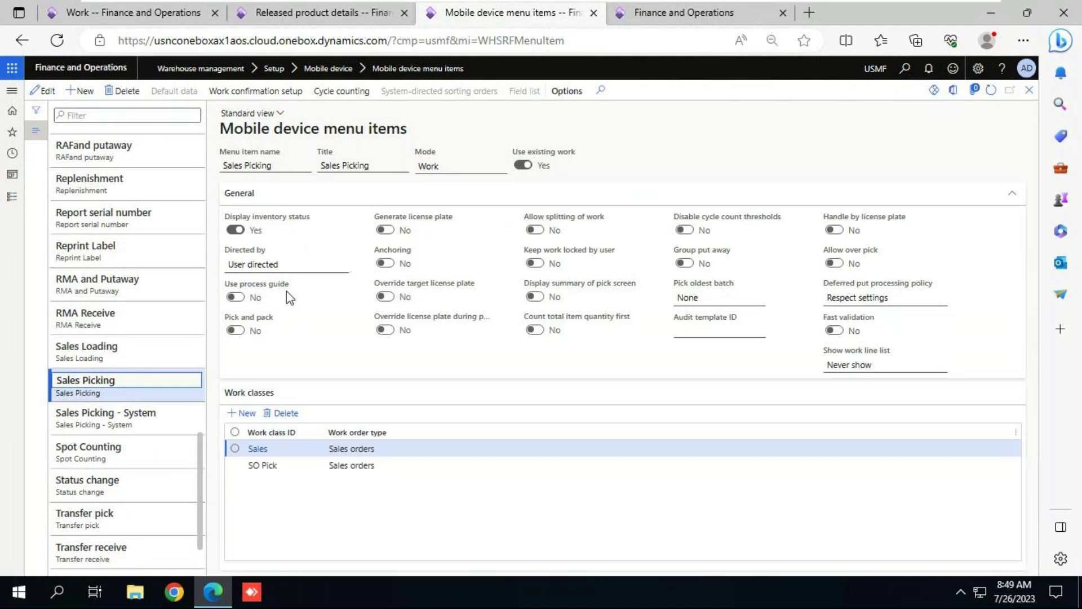